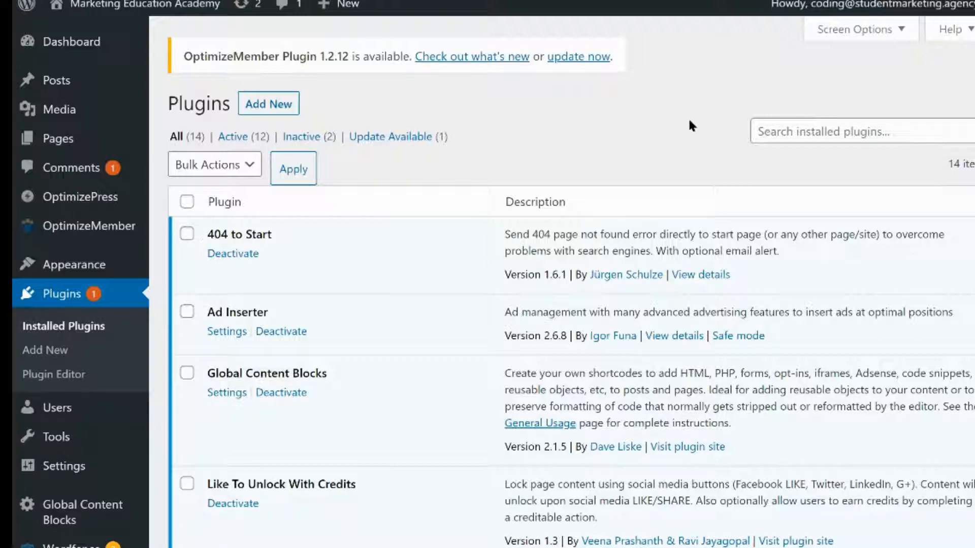
Search the installed plugins for "rank"
left_click(812, 130)
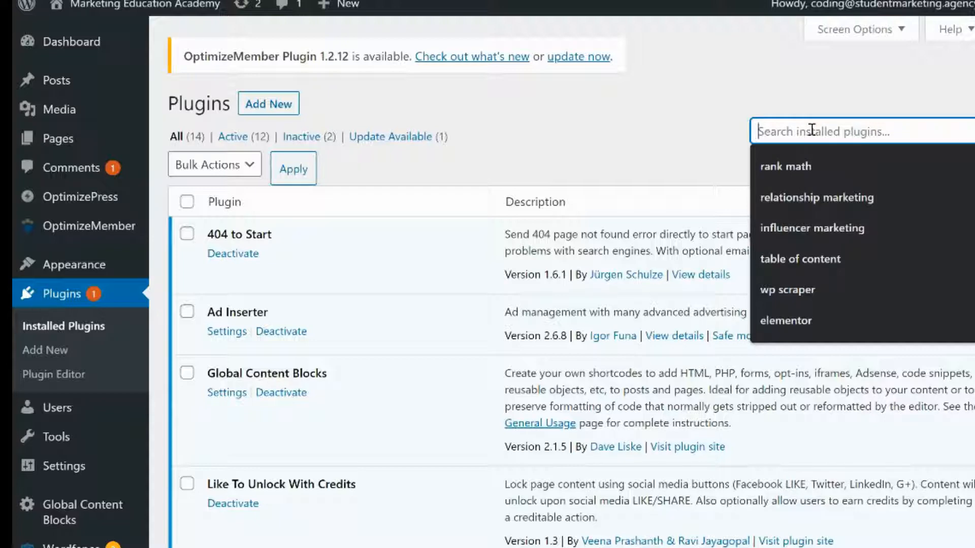
type("rank ")
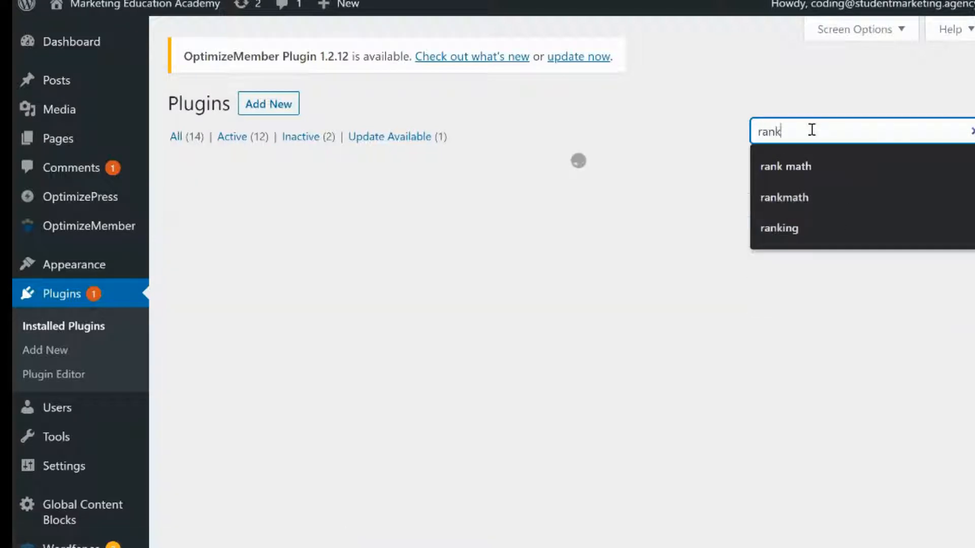
type("m")
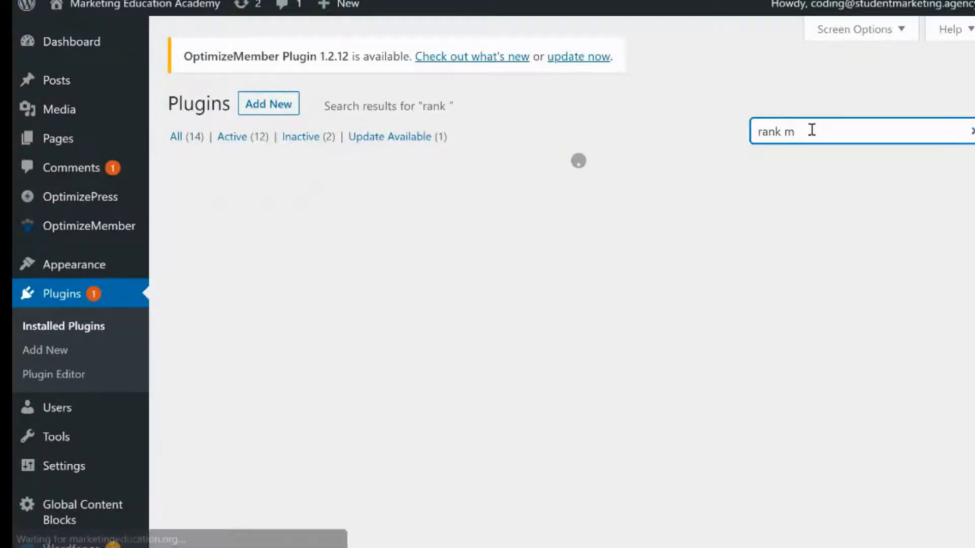
key("BackSpace")
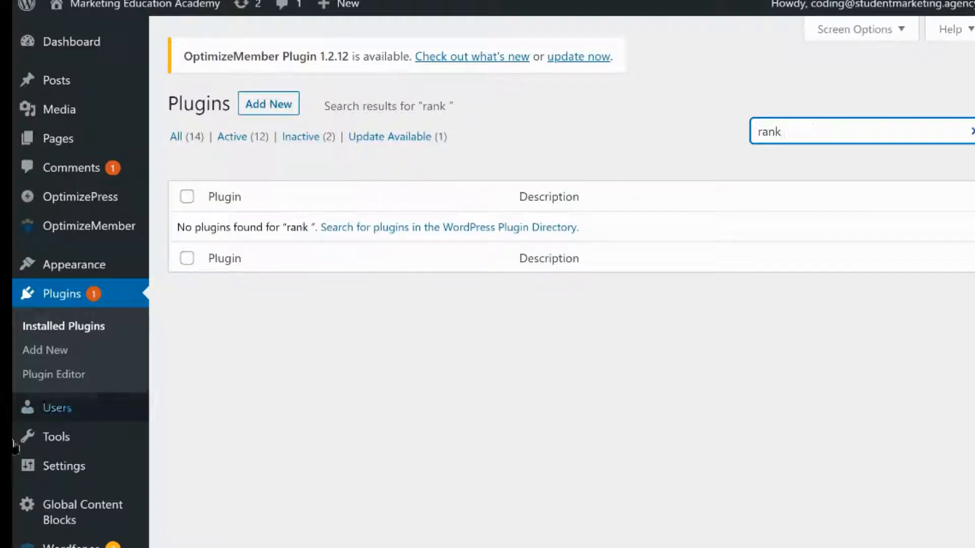
Search the plugin directory for "rank math" on the Add Plugins page
left_click(109, 355)
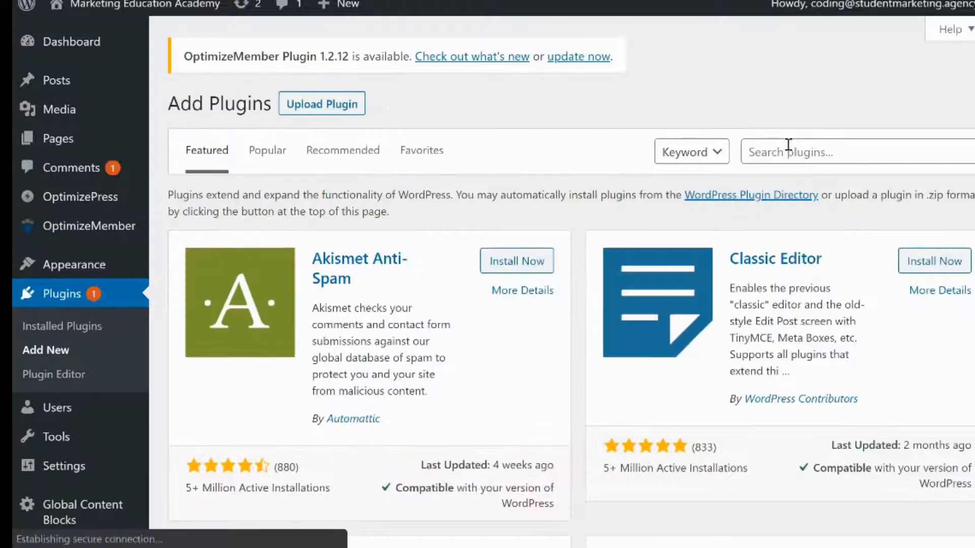
left_click(788, 145)
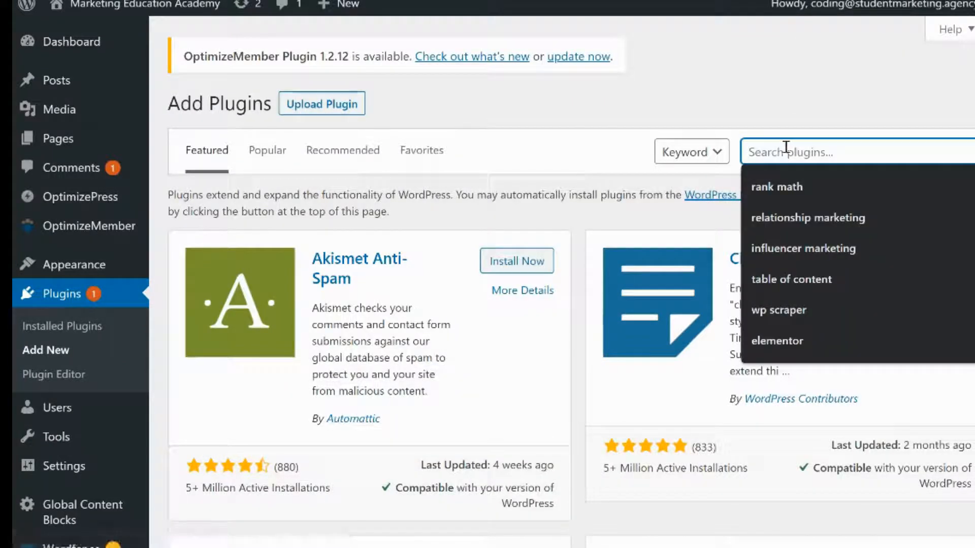
type("rank ma")
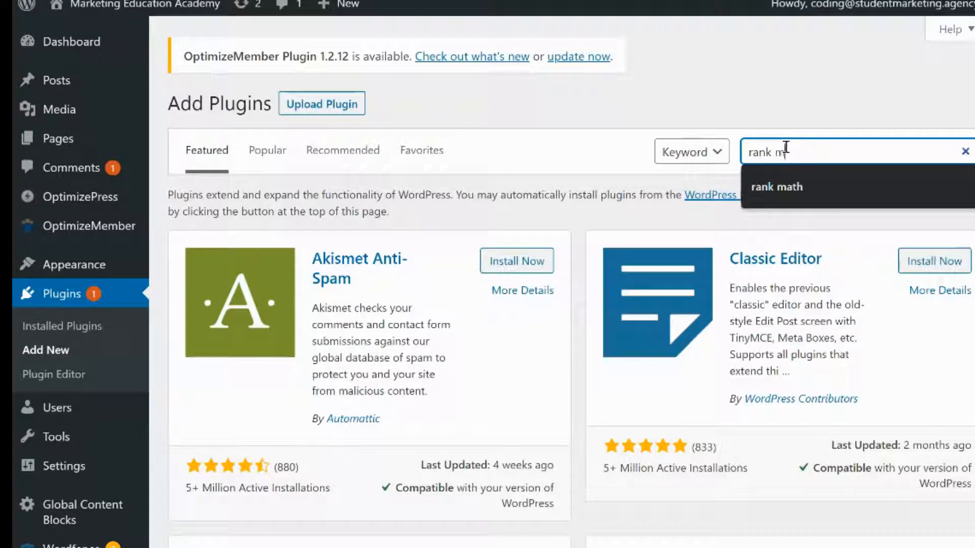
type("th")
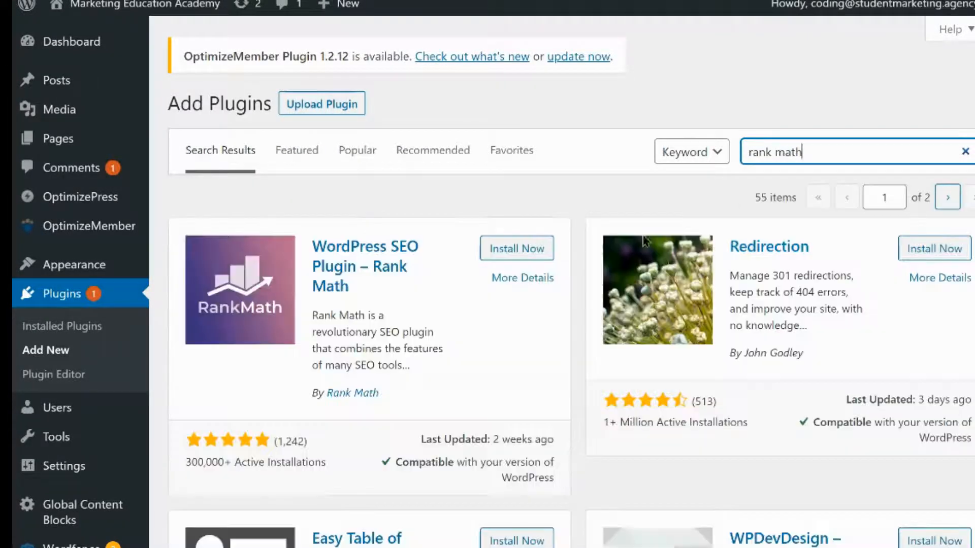
Install and activate the WordPress SEO Plugin – Rank Math
left_click(531, 249)
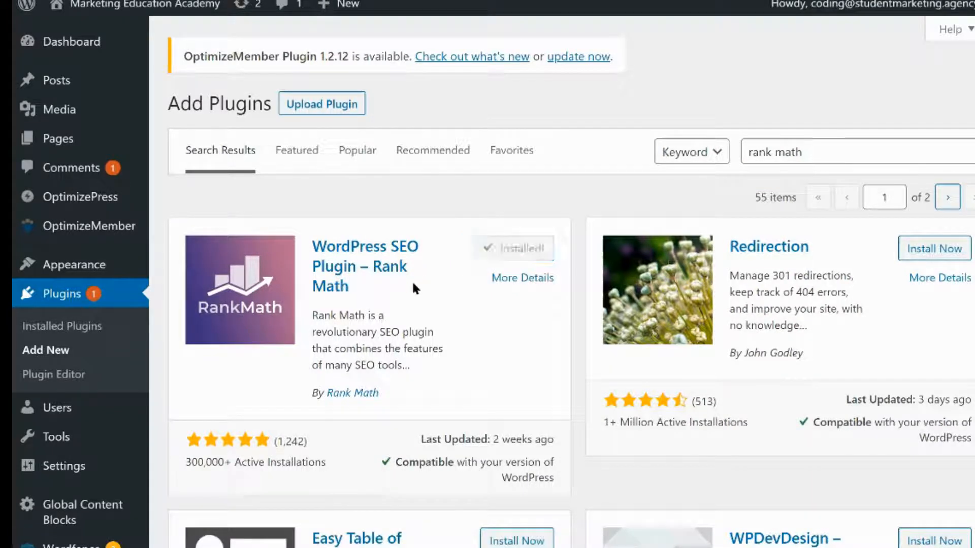
left_click(530, 252)
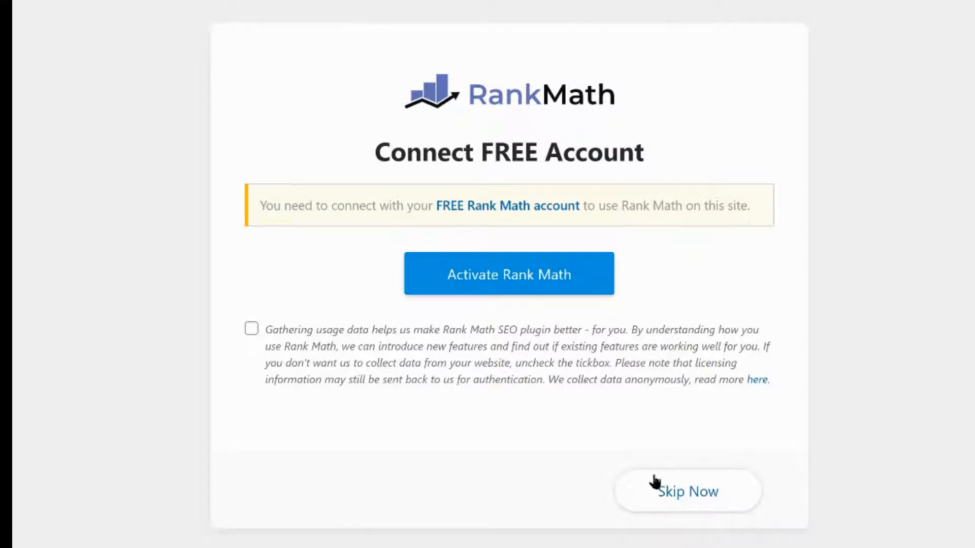
Skip connecting a Rank Math account and start the setup wizard
left_click(662, 488)
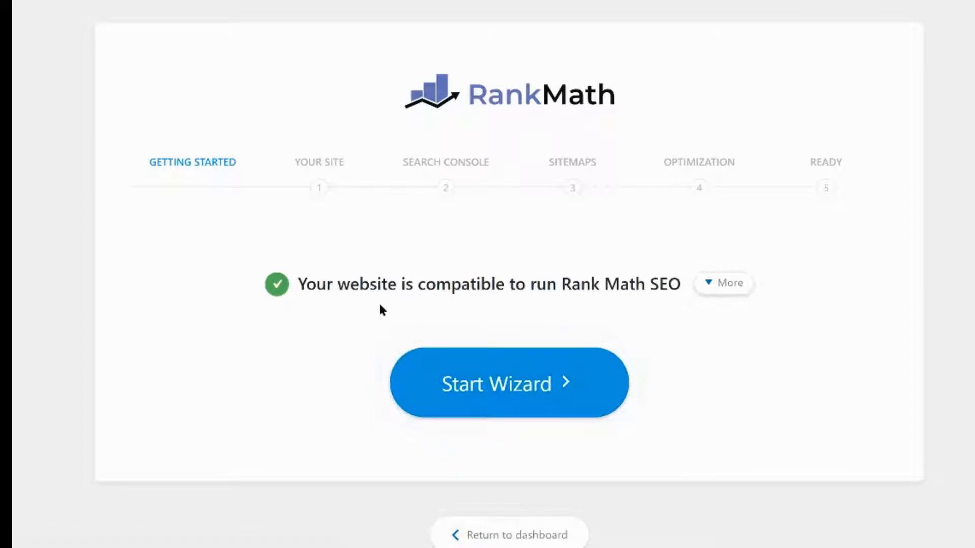
left_click(565, 386)
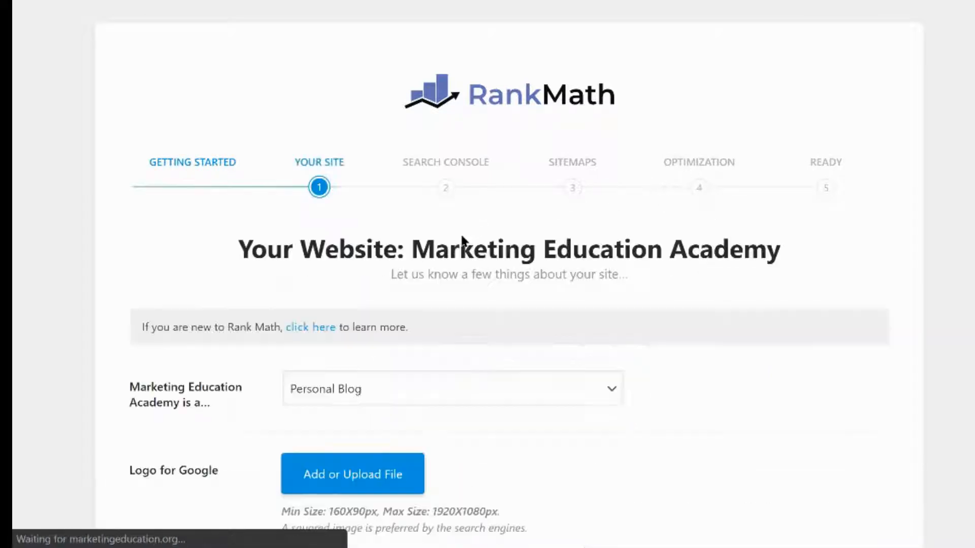
Set the site type to Community Blog/News Site in the wizard's Your Site step
scroll(464, 274, "down", 1)
scroll(464, 276, "down", 3)
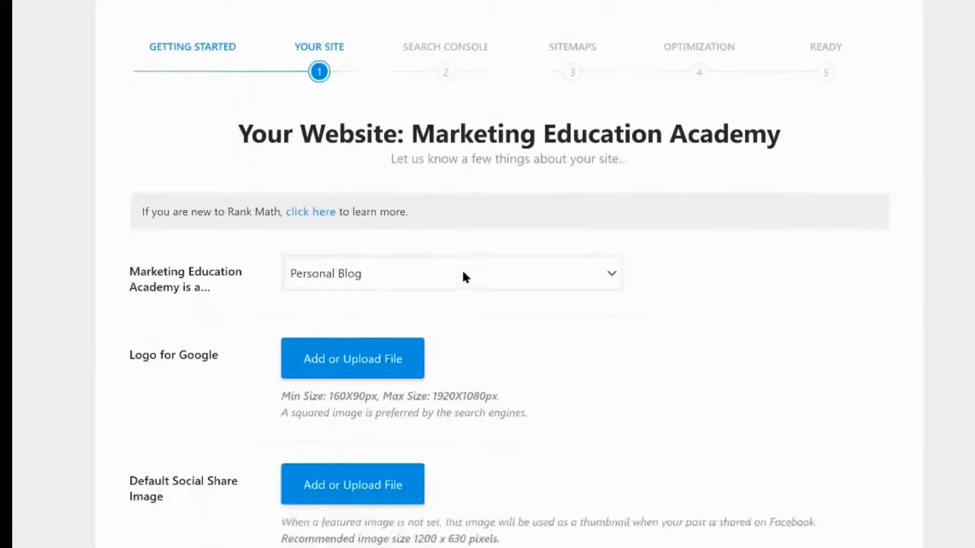
left_click(384, 206)
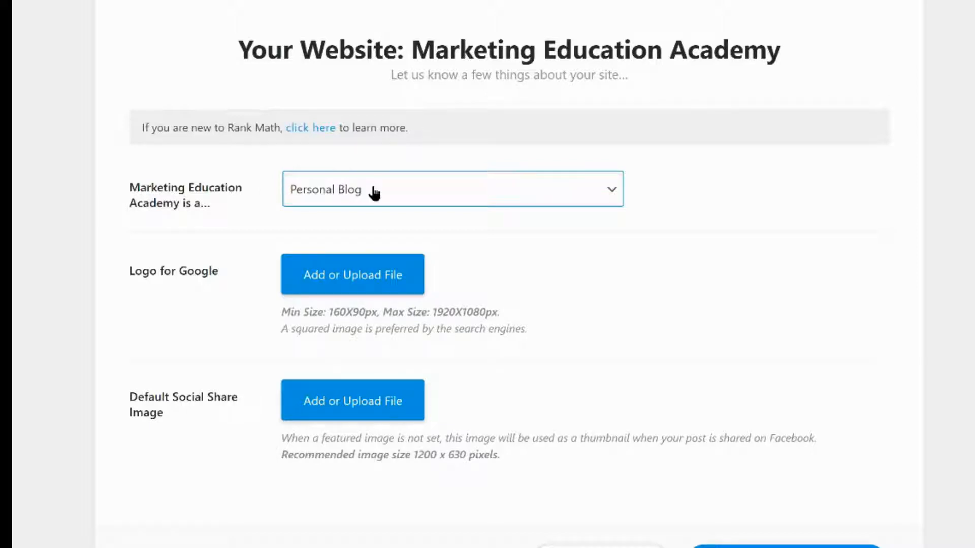
left_click(204, 210)
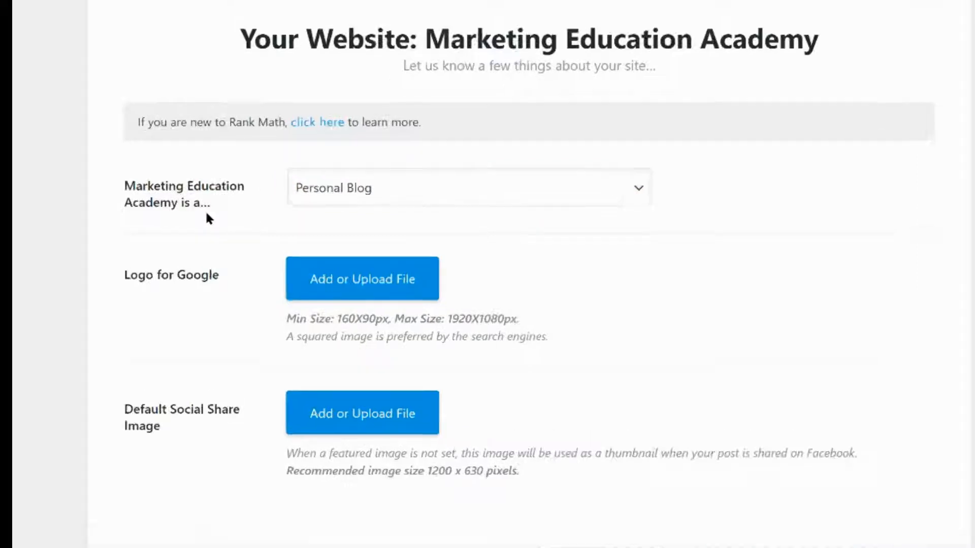
left_click(360, 191)
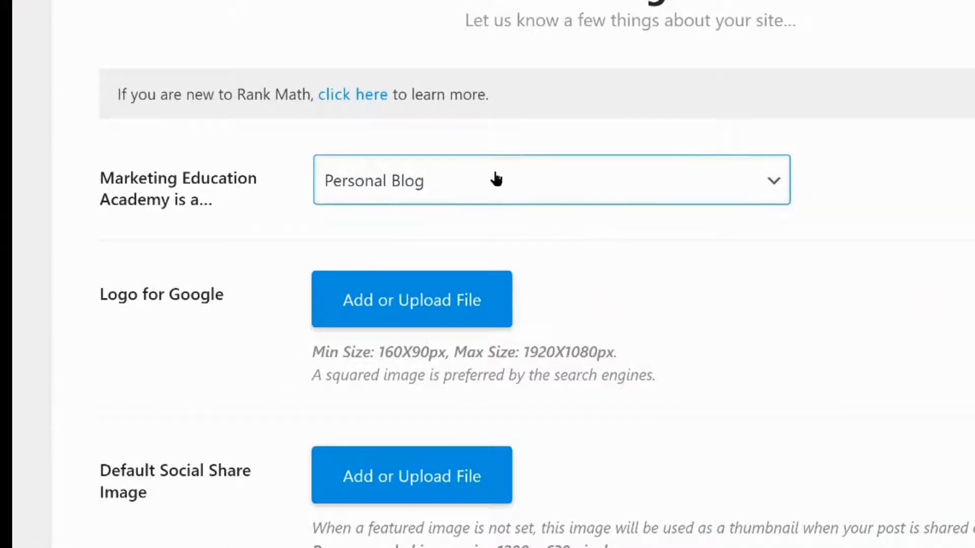
left_click(500, 178)
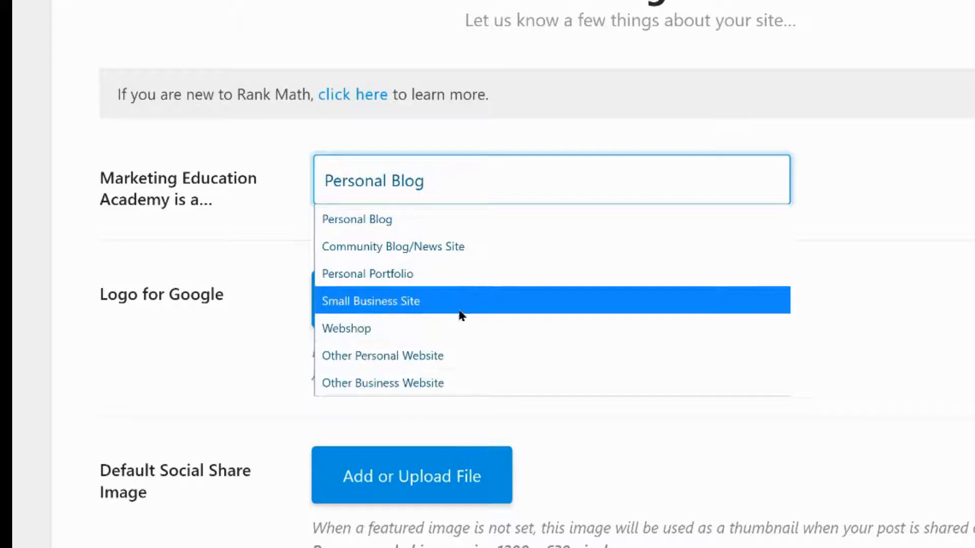
left_click(462, 246)
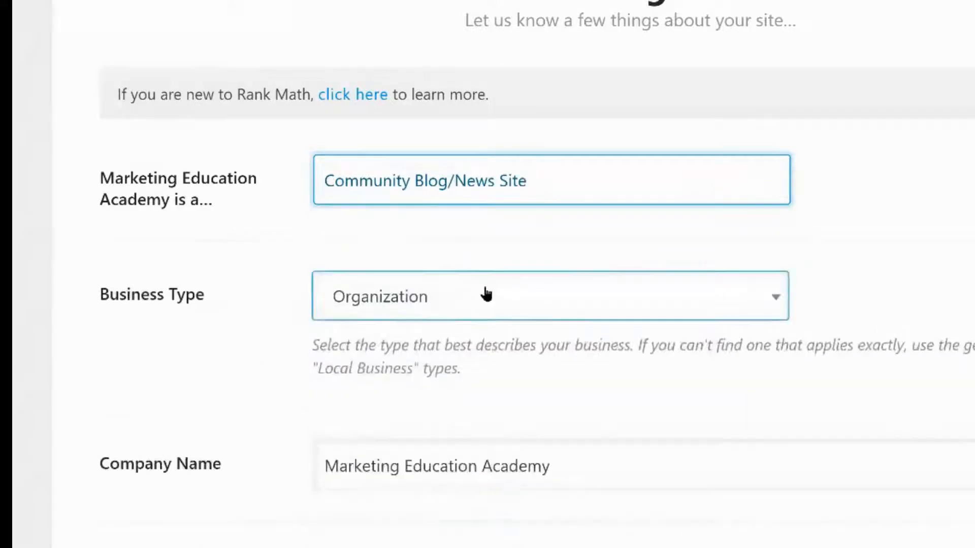
Review the available Business Type options and the Company Name field
left_click(399, 305)
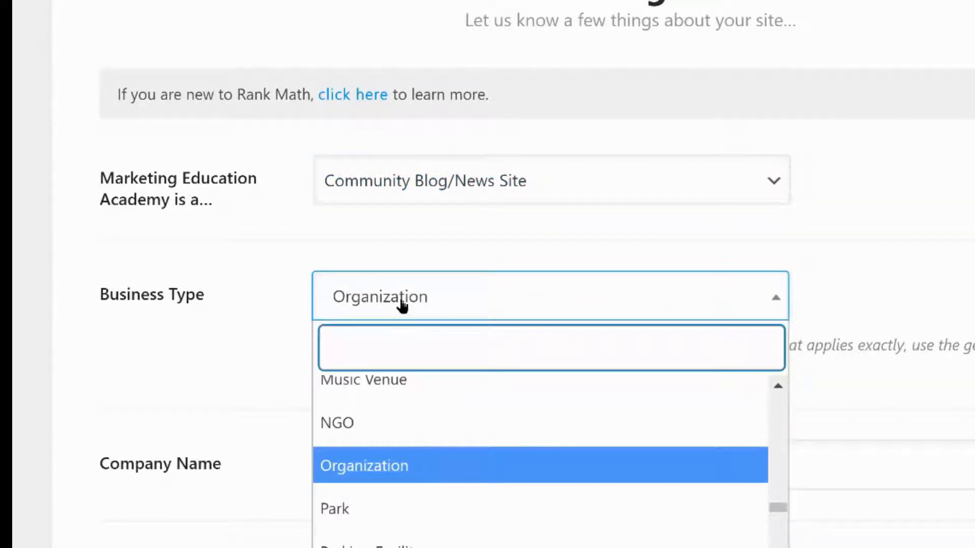
key("Escape")
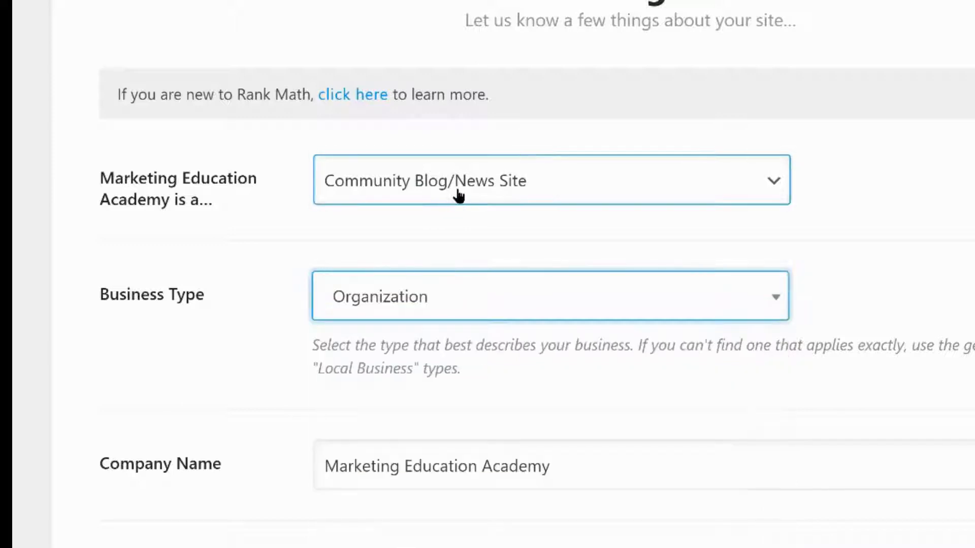
left_click(458, 196)
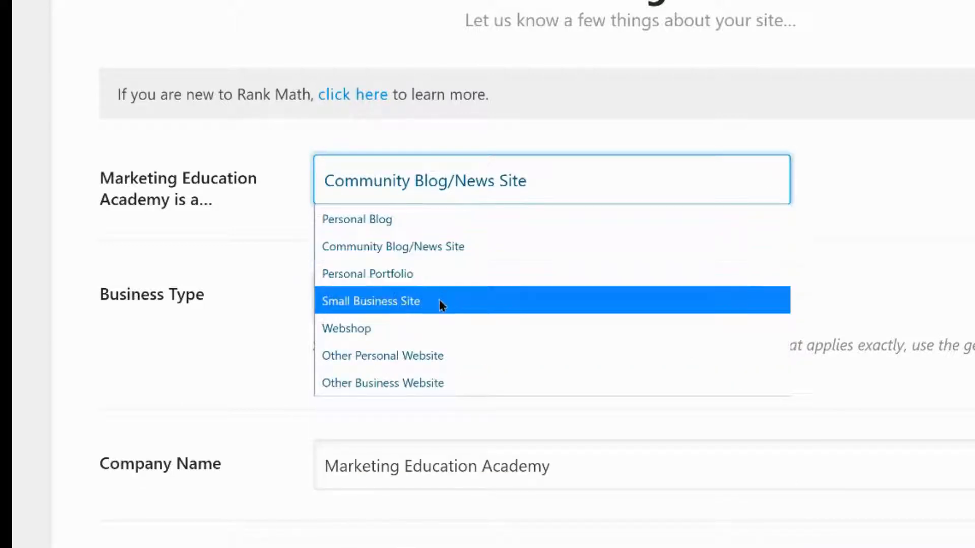
left_click(192, 328)
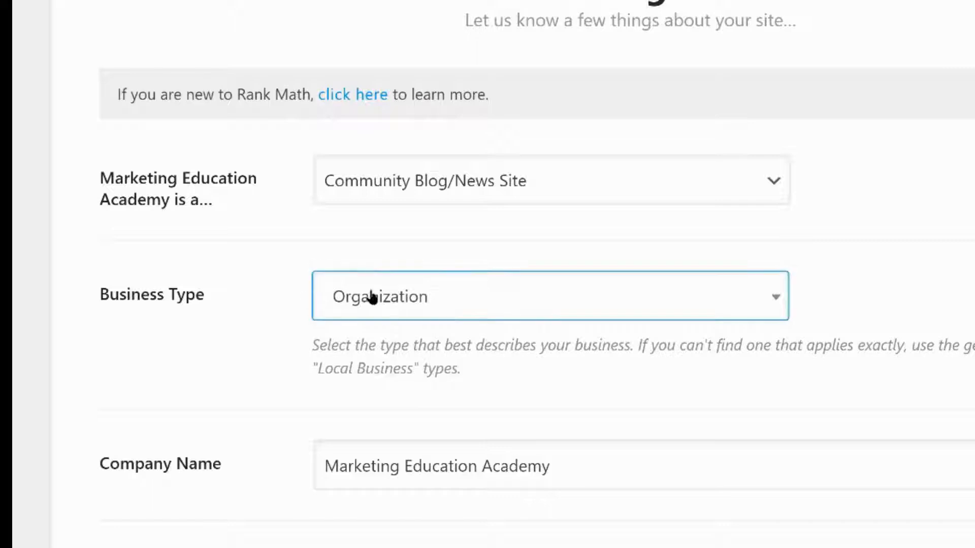
scroll(271, 312, "down", 4)
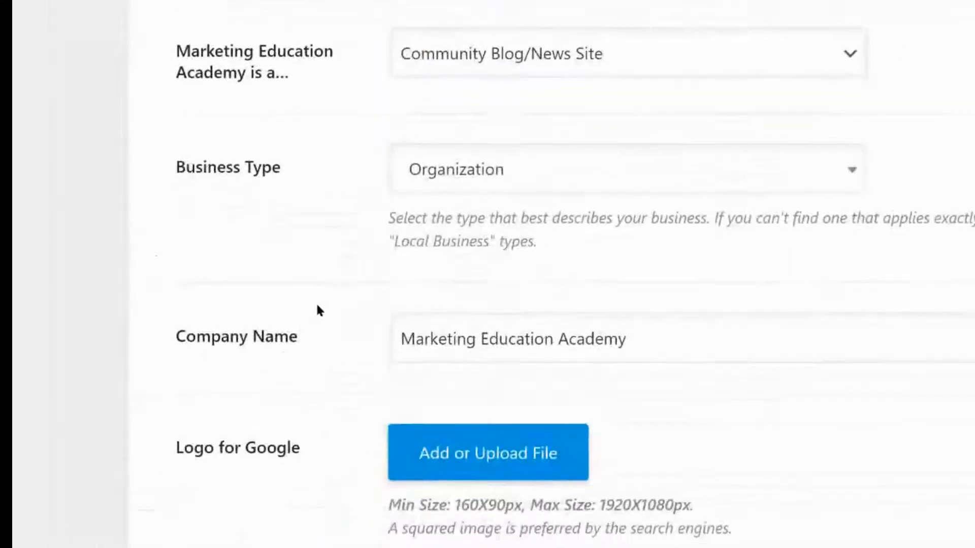
left_click(583, 71)
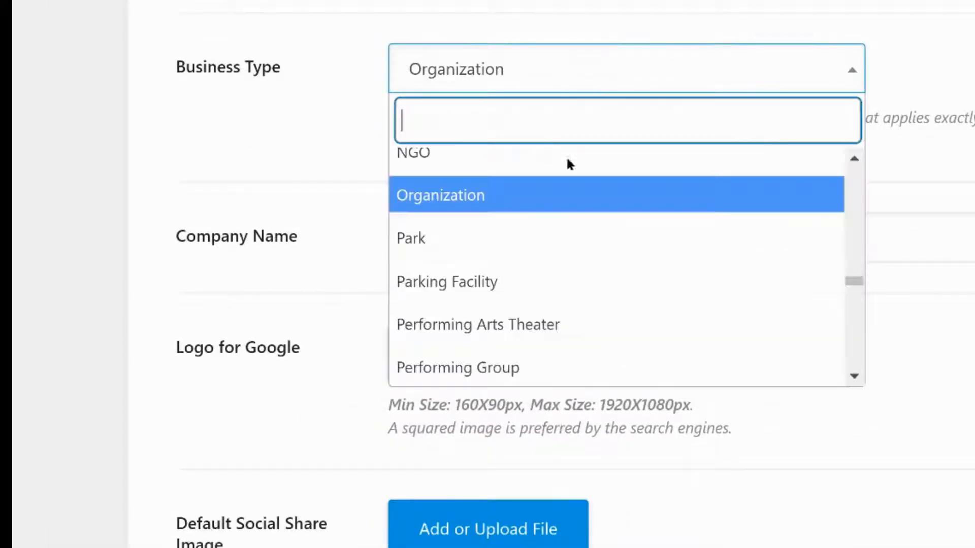
scroll(548, 287, "down", 12)
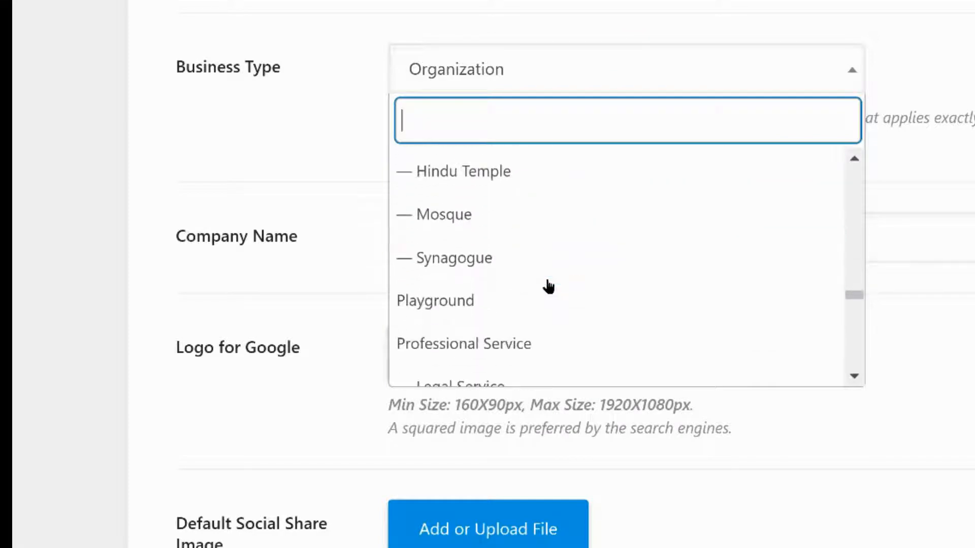
scroll(548, 287, "down", 2)
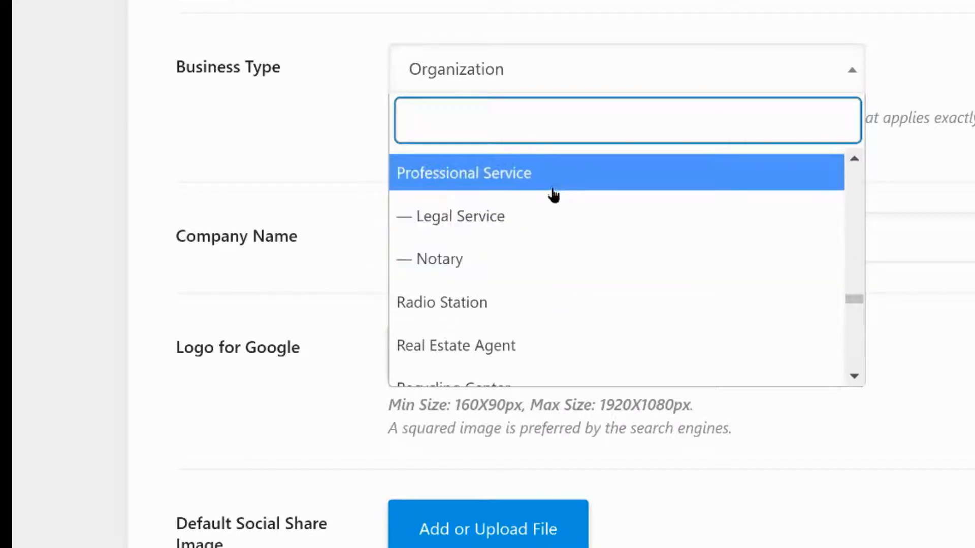
scroll(463, 316, "down", 5)
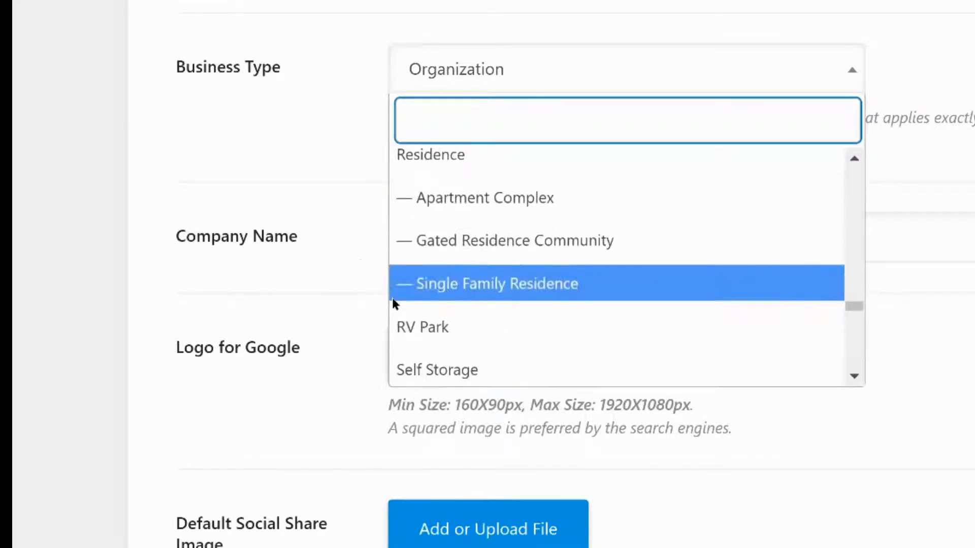
left_click(572, 236)
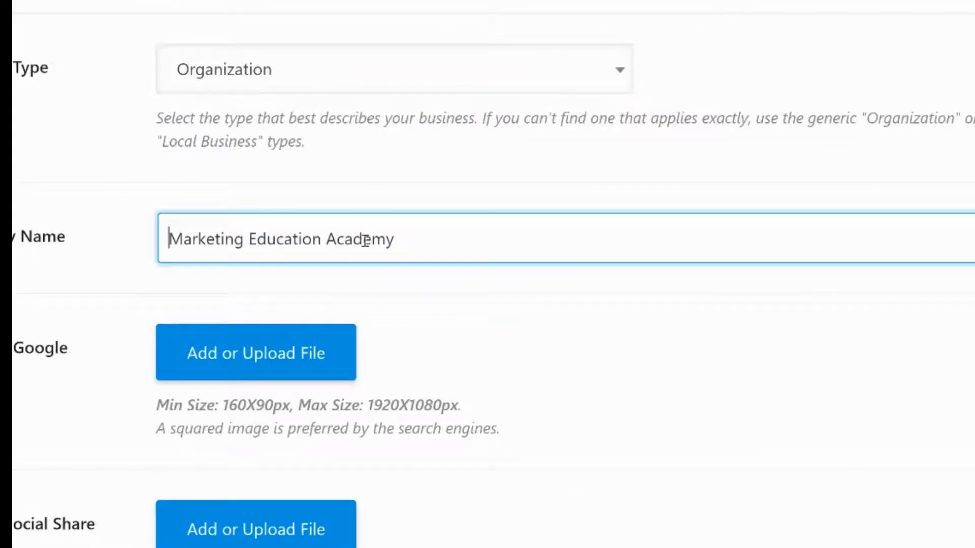
left_click_drag(562, 232, 303, 280)
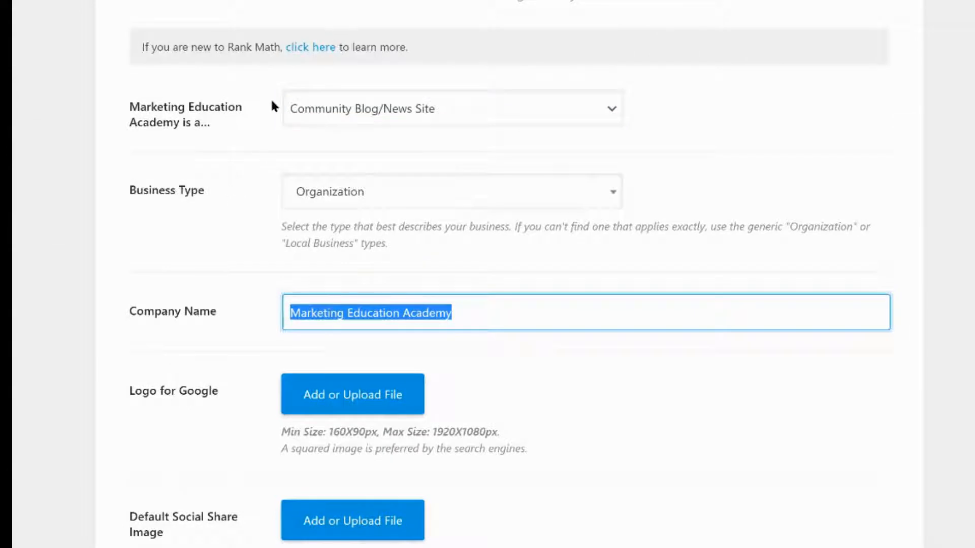
Set the Logo for Google to the Lead Generation Certified badge image from the media library
scroll(181, 300, "down", 2)
left_click(348, 333)
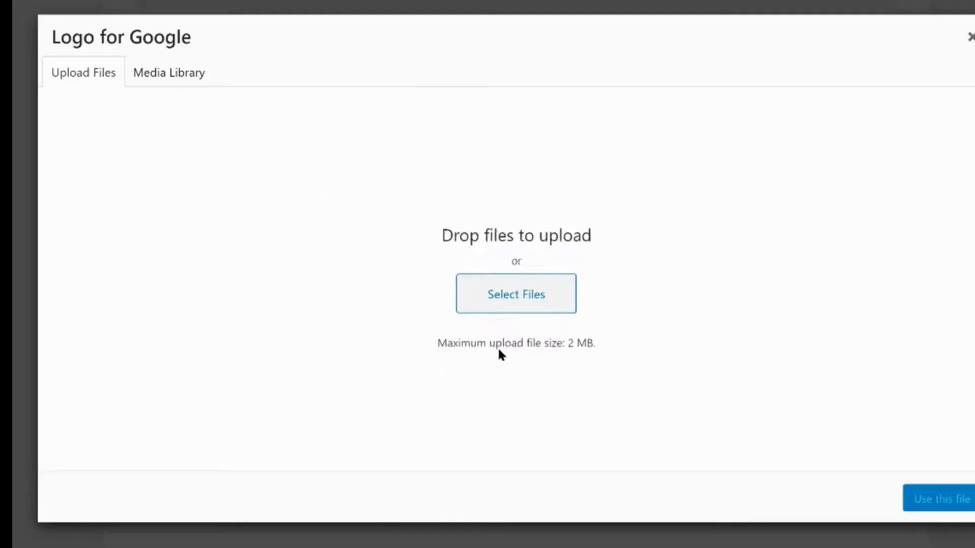
left_click(192, 83)
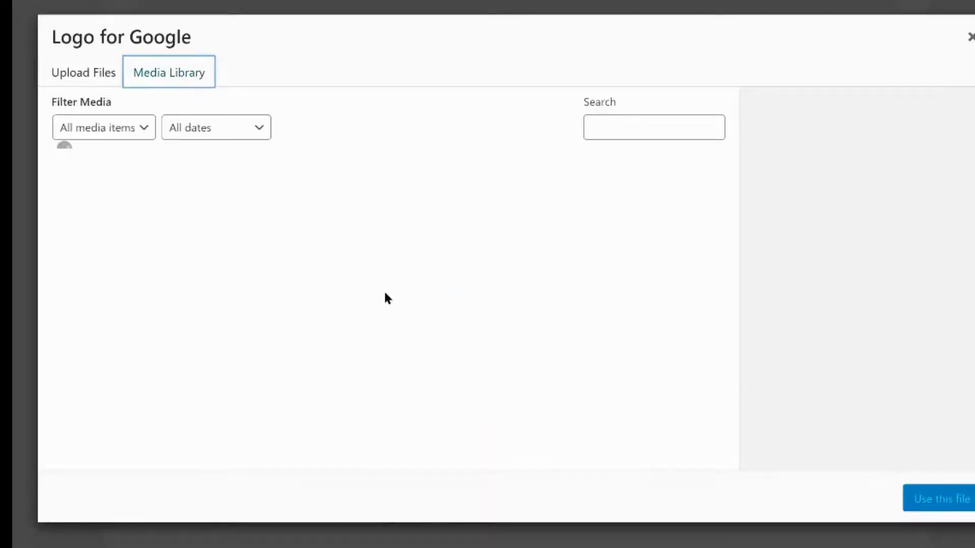
scroll(239, 287, "down", 10)
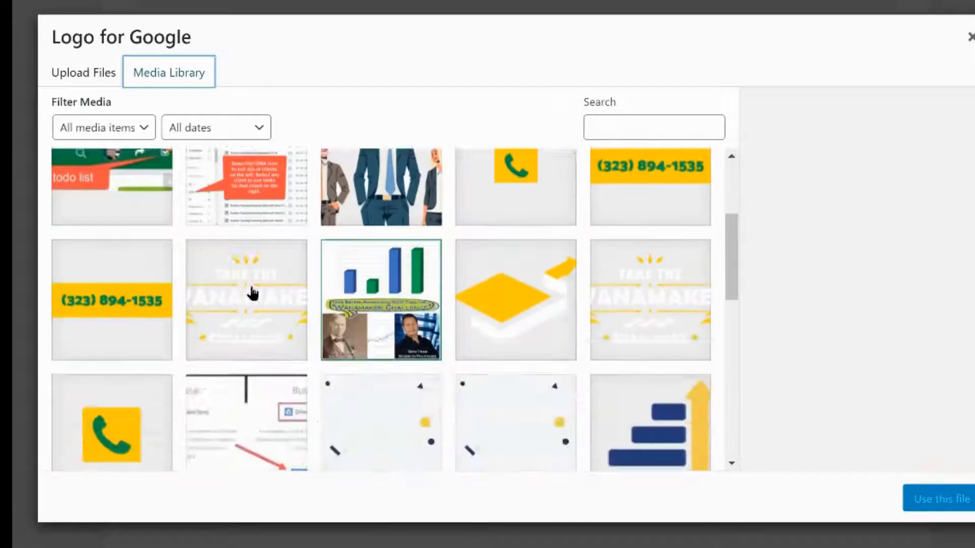
scroll(333, 341, "down", 15)
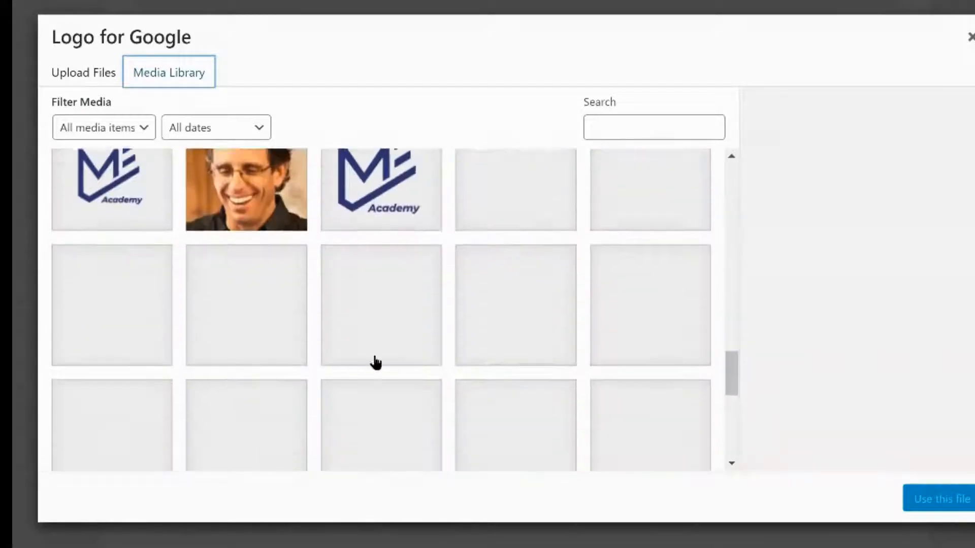
scroll(377, 363, "down", 15)
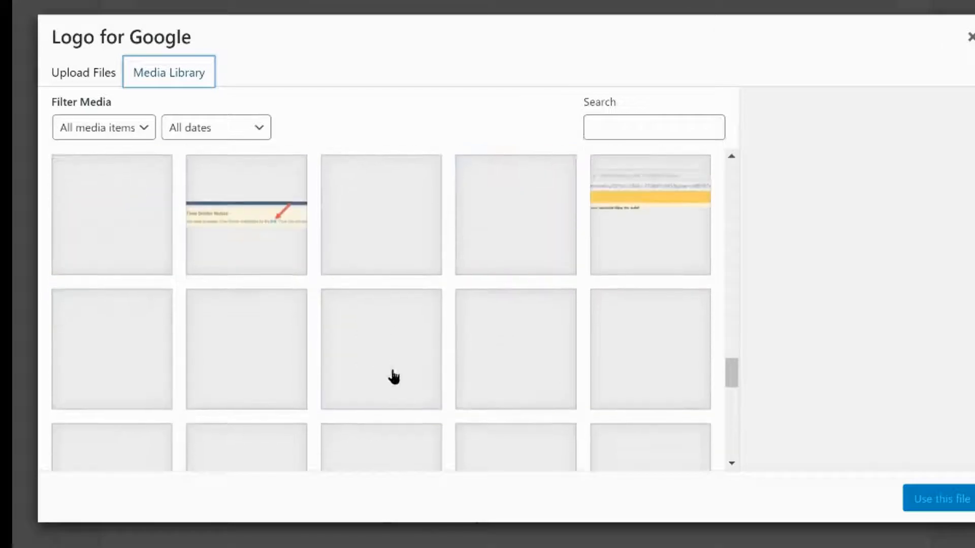
scroll(421, 387, "down", 15)
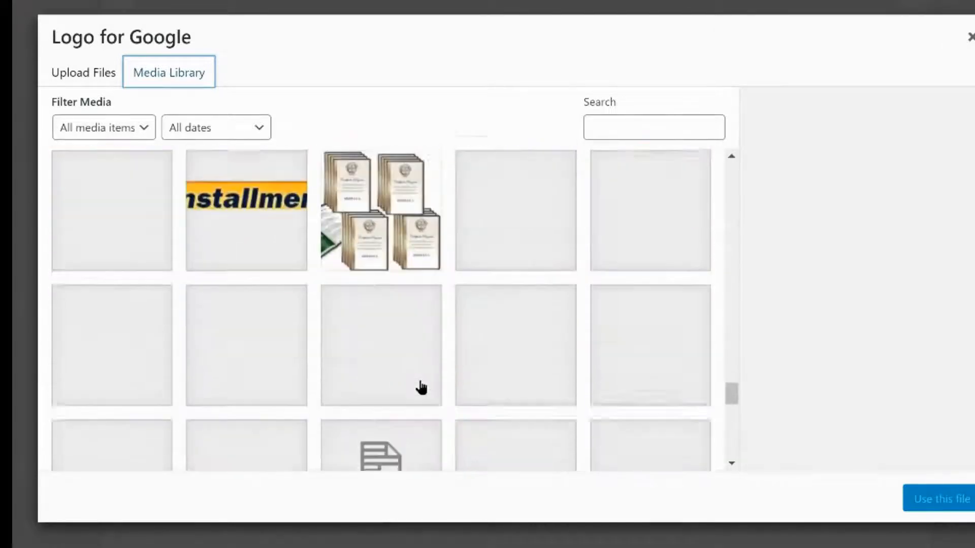
scroll(421, 388, "down", 2)
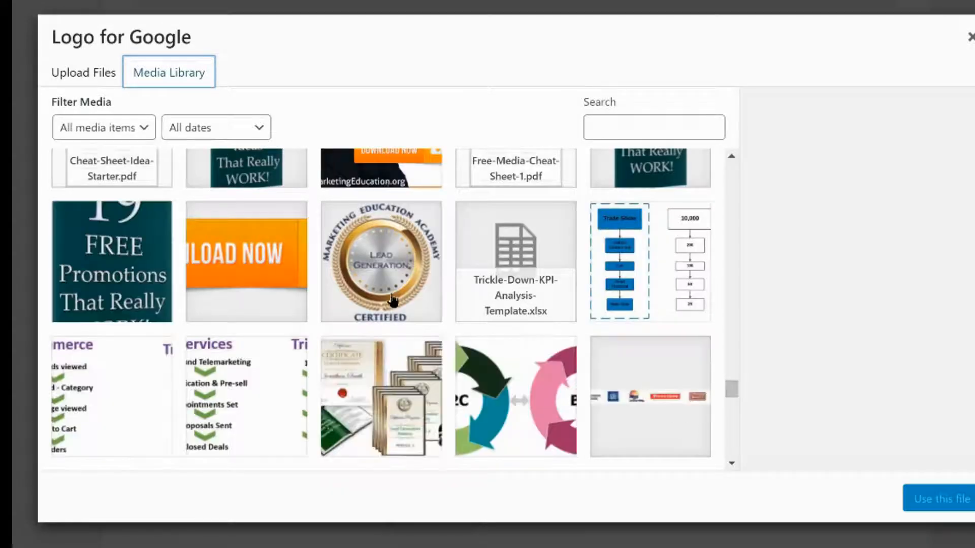
left_click(381, 262)
left_click(934, 499)
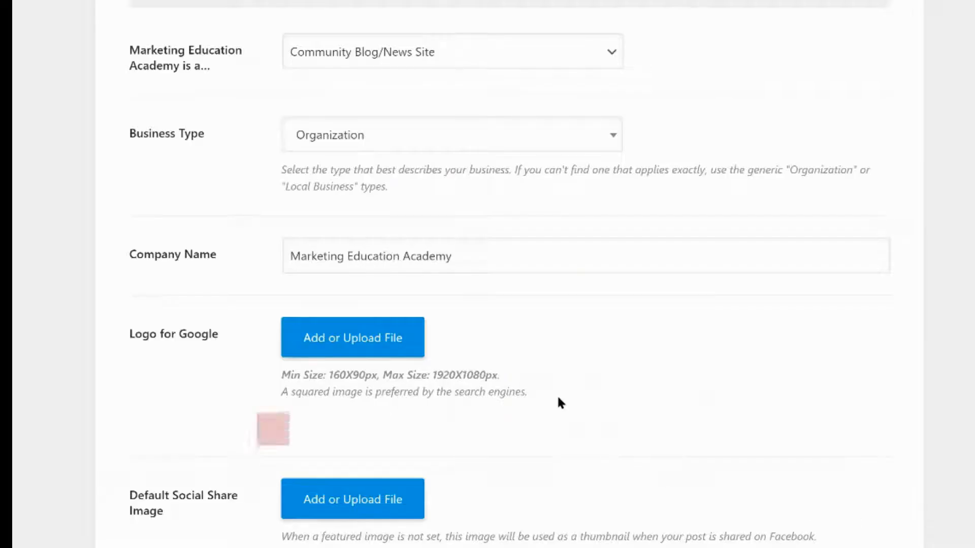
Set the Default Social Share Image to 3-cartoon_students.png from the media library
scroll(546, 390, "down", 2)
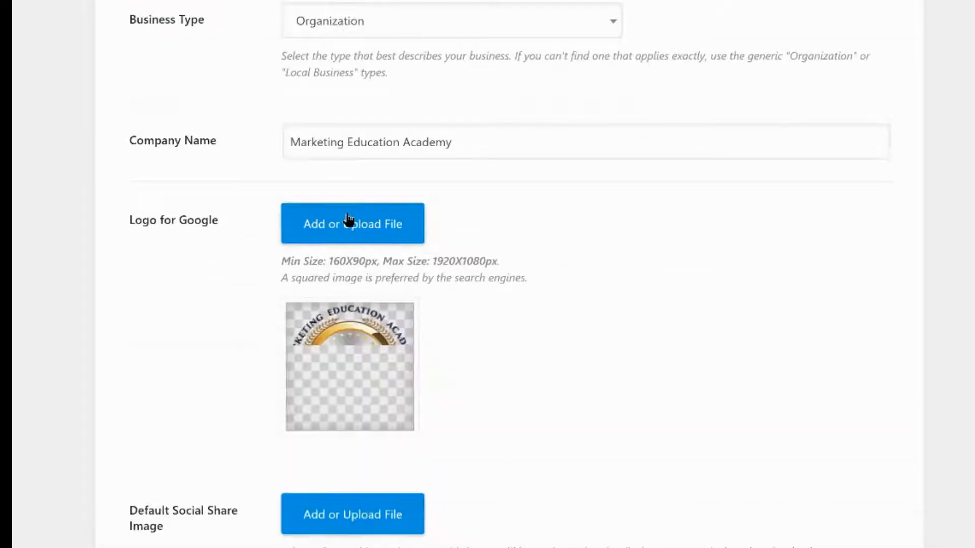
scroll(457, 367, "down", 3)
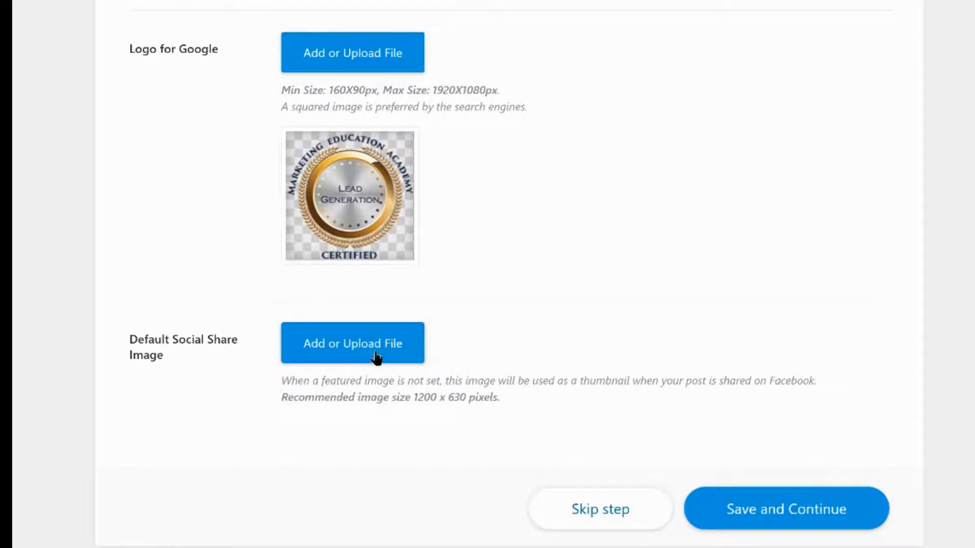
left_click(376, 358)
left_click(381, 350)
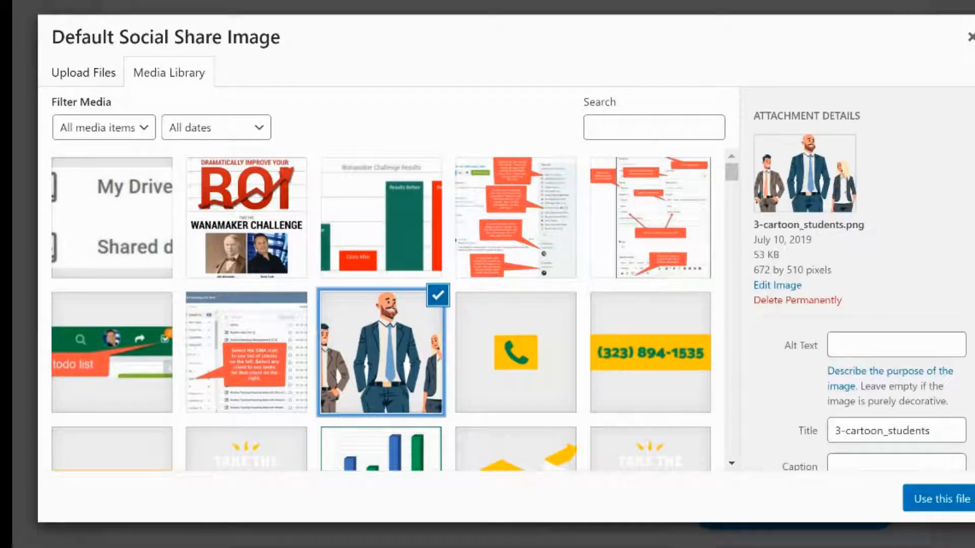
left_click(962, 495)
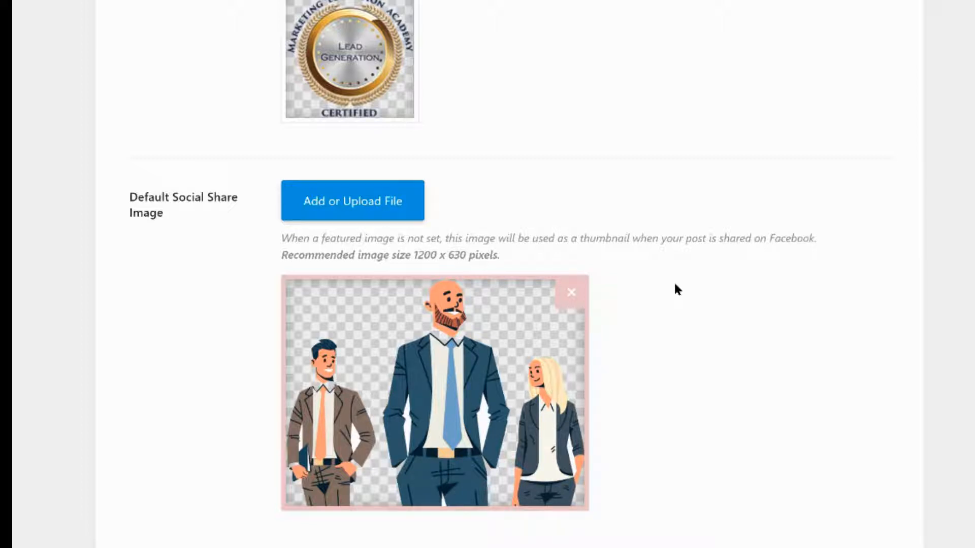
Save the Your Site settings and continue to the next wizard step
scroll(675, 284, "down", 2)
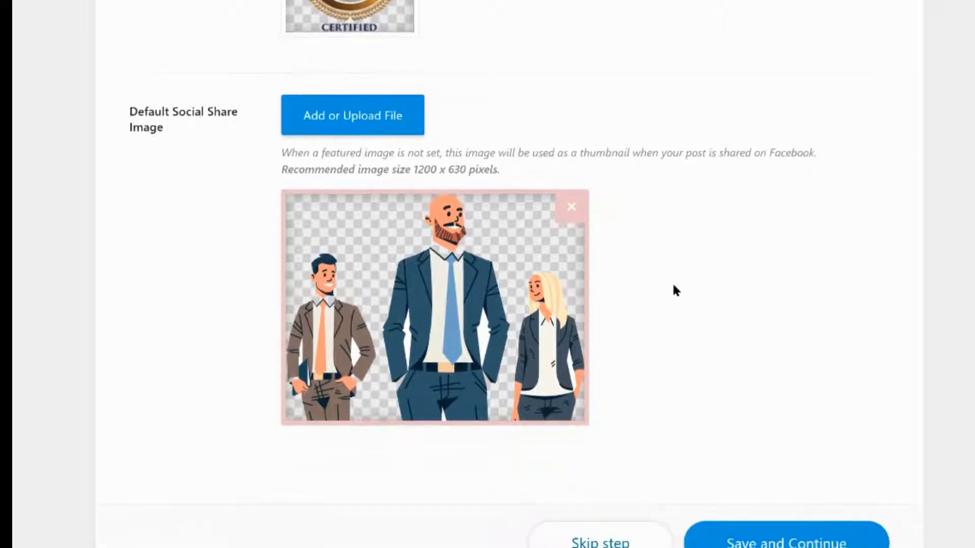
mouse_move(377, 307)
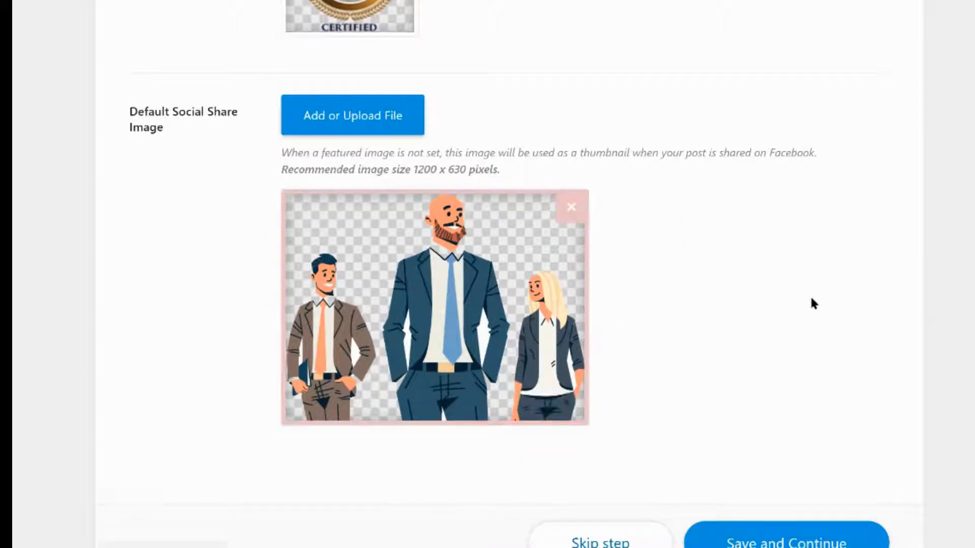
scroll(811, 303, "down", 3)
left_click(810, 435)
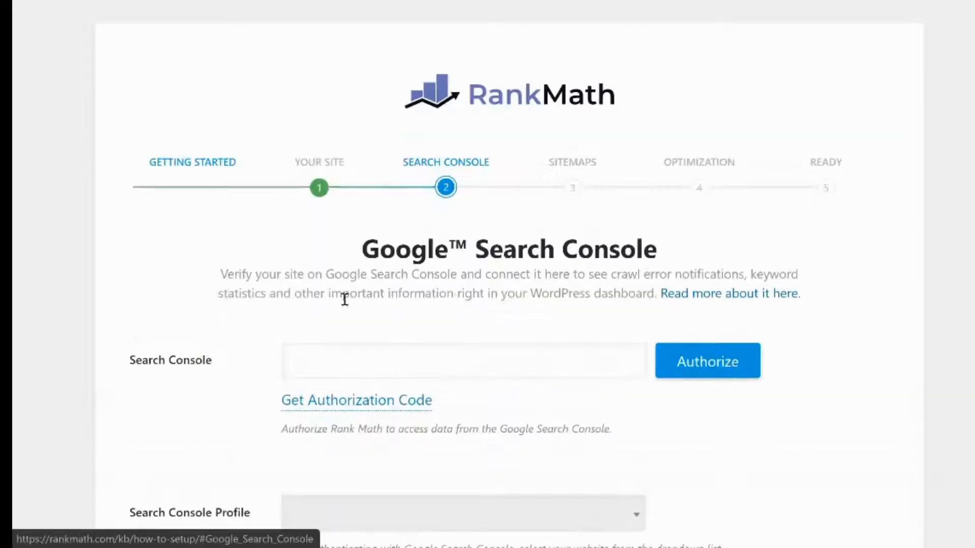
Request a Search Console authorization code, choose the Google account and allow Rank Math SEO access
scroll(299, 310, "down", 3)
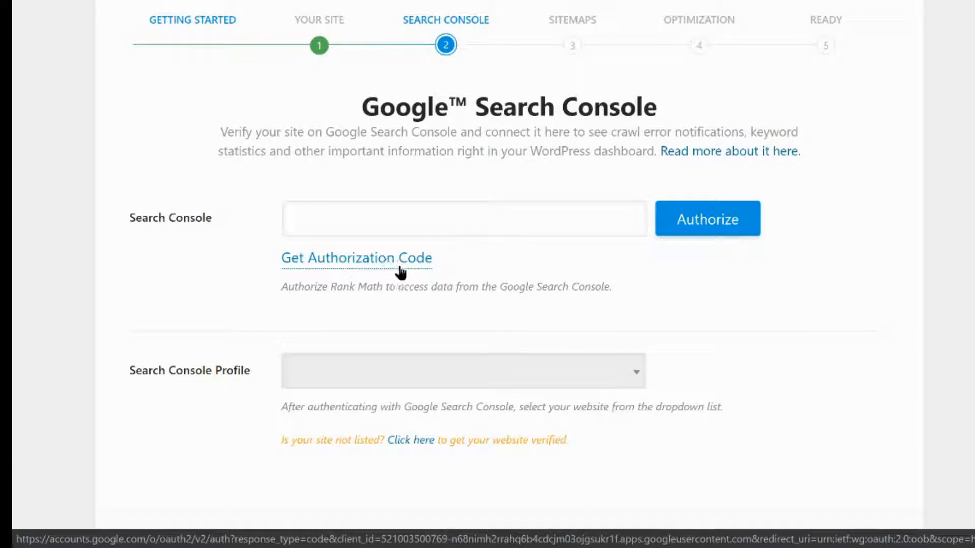
left_click(622, 228)
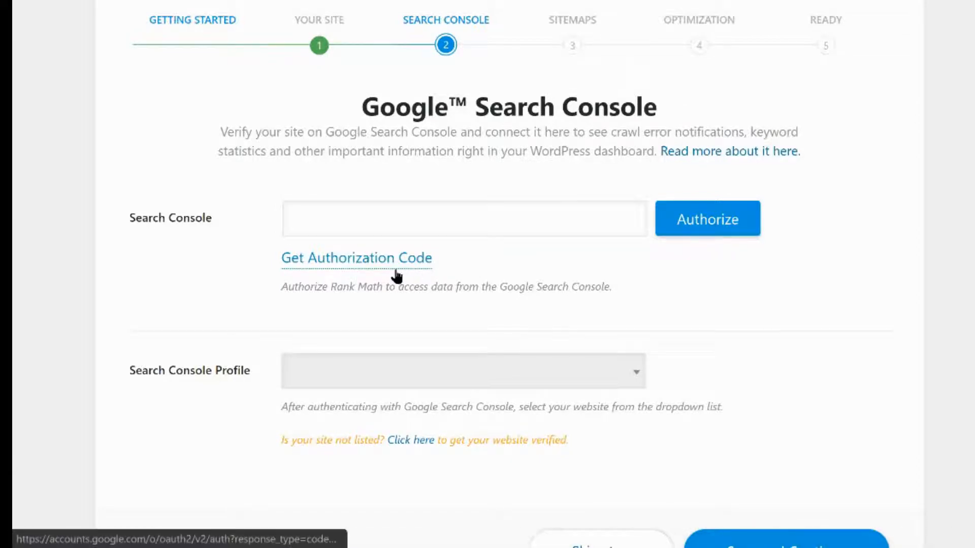
scroll(524, 281, "down", 1)
scroll(525, 281, "down", 1)
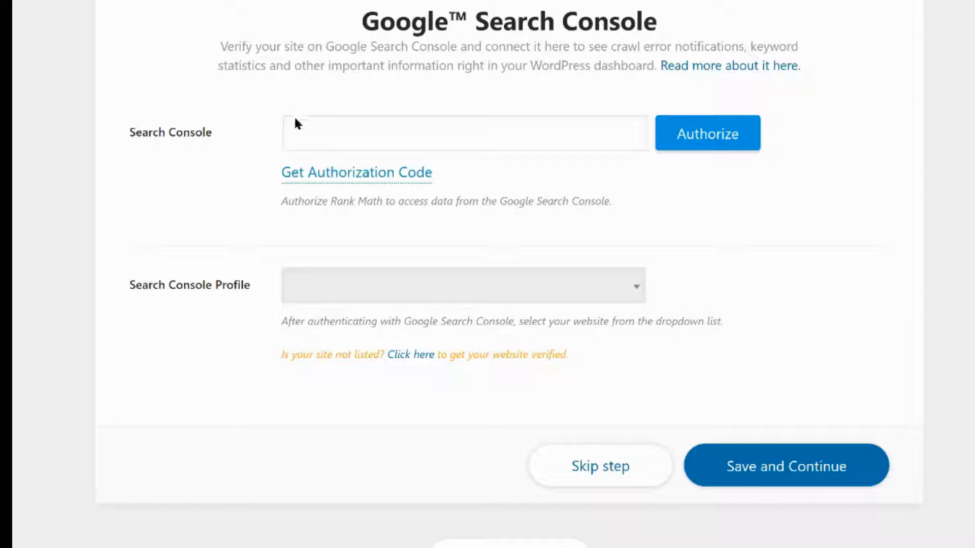
left_click(358, 173)
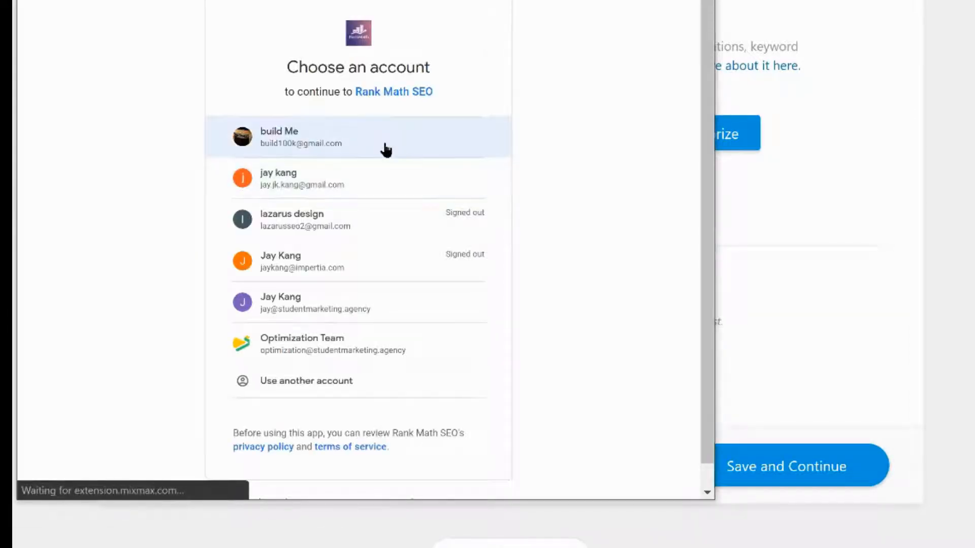
left_click(376, 308)
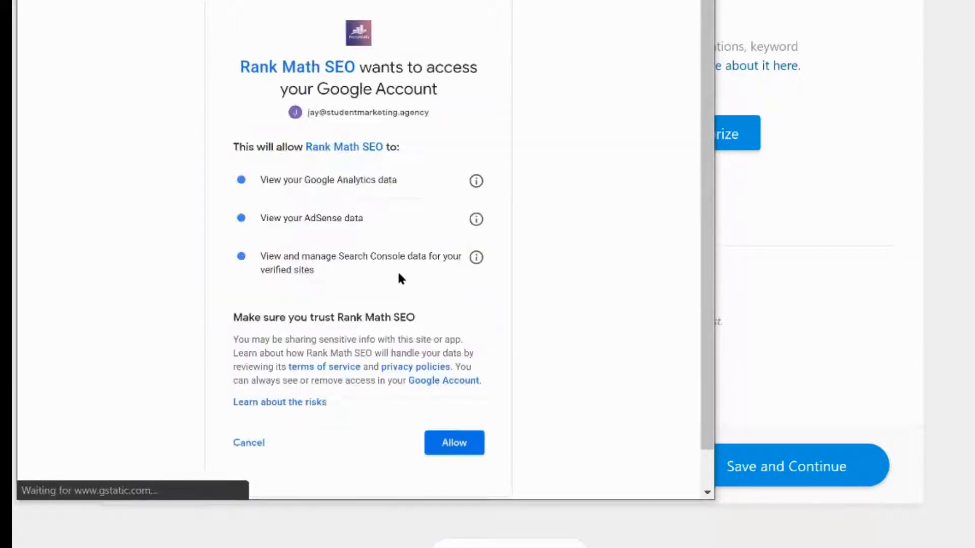
left_click(456, 440)
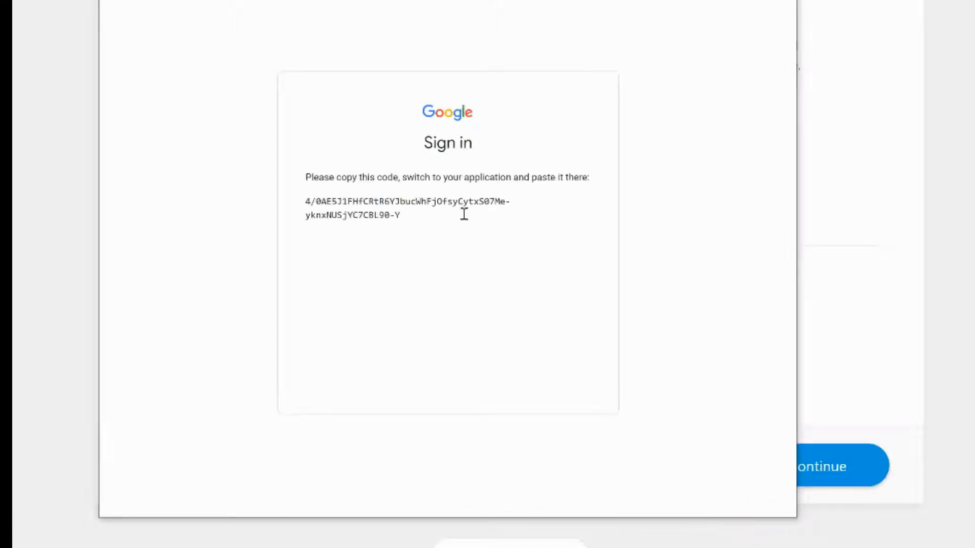
Copy the Google authorization code, paste it into the Search Console field and authorize it
left_click(582, 203)
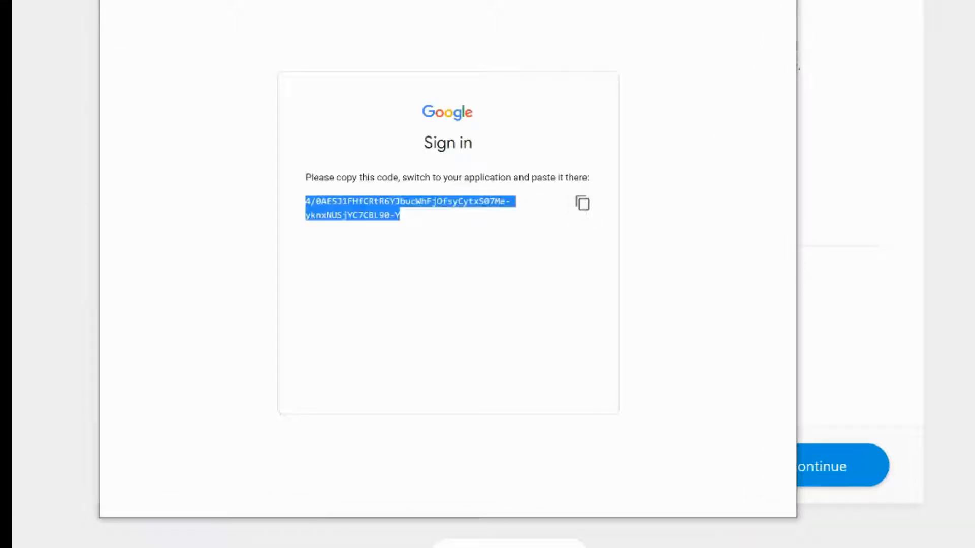
key("alt+Tab")
left_click(516, 135)
right_click(527, 131)
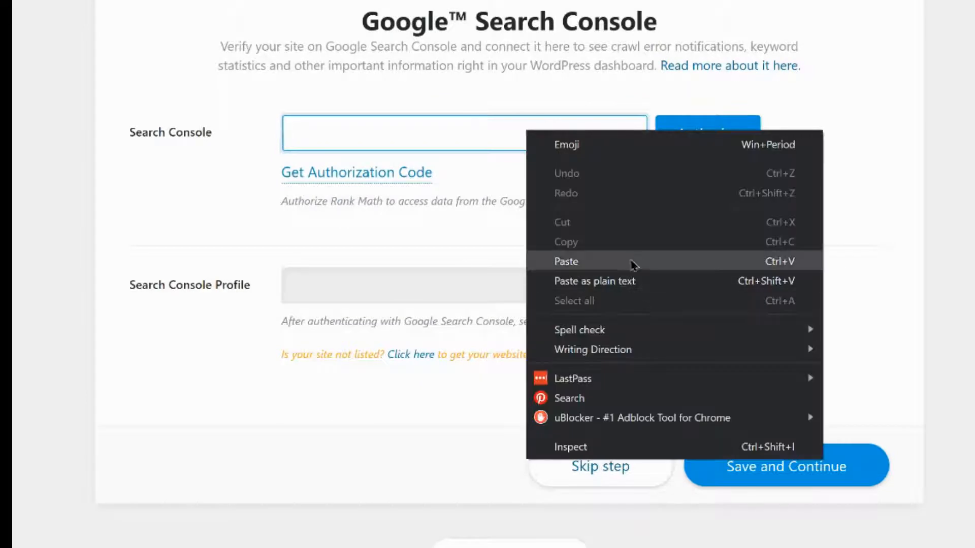
left_click(636, 257)
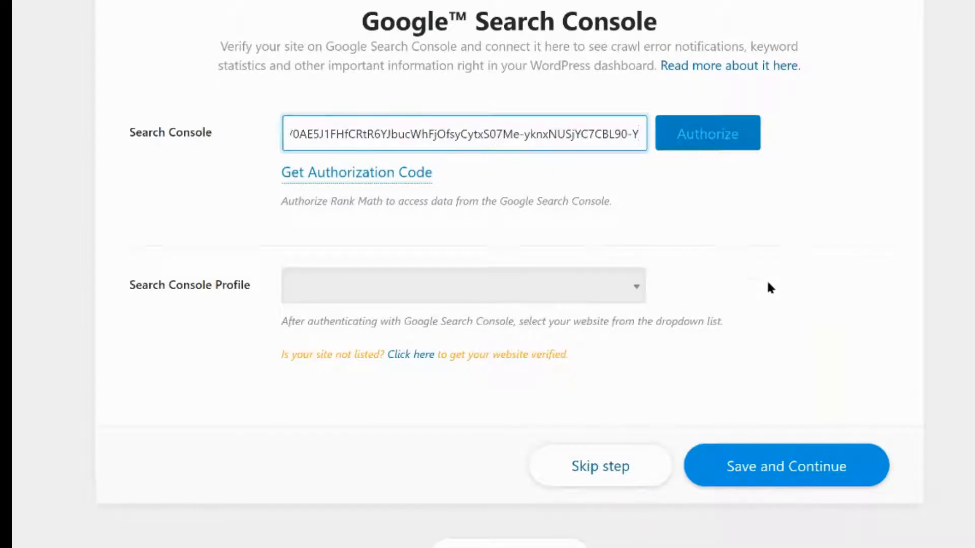
left_click(561, 261)
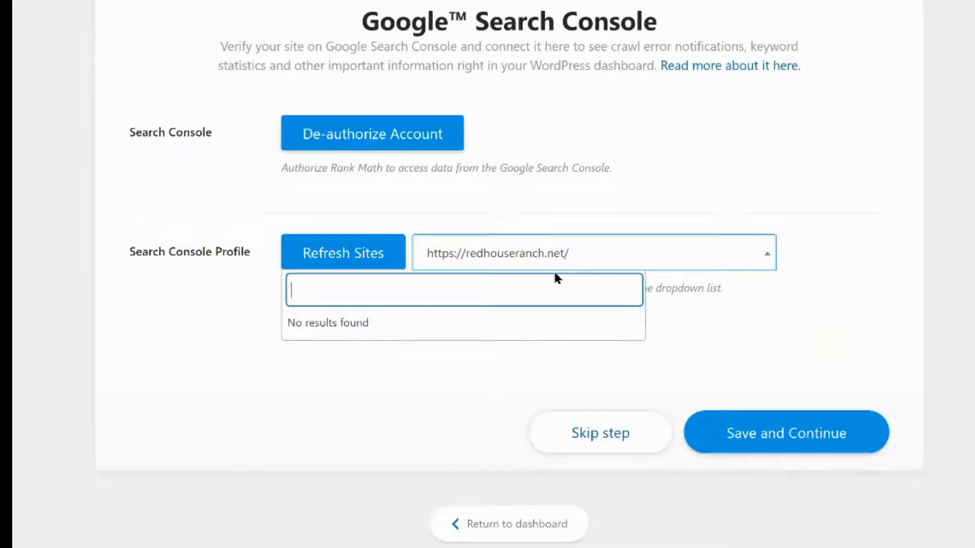
left_click(618, 269)
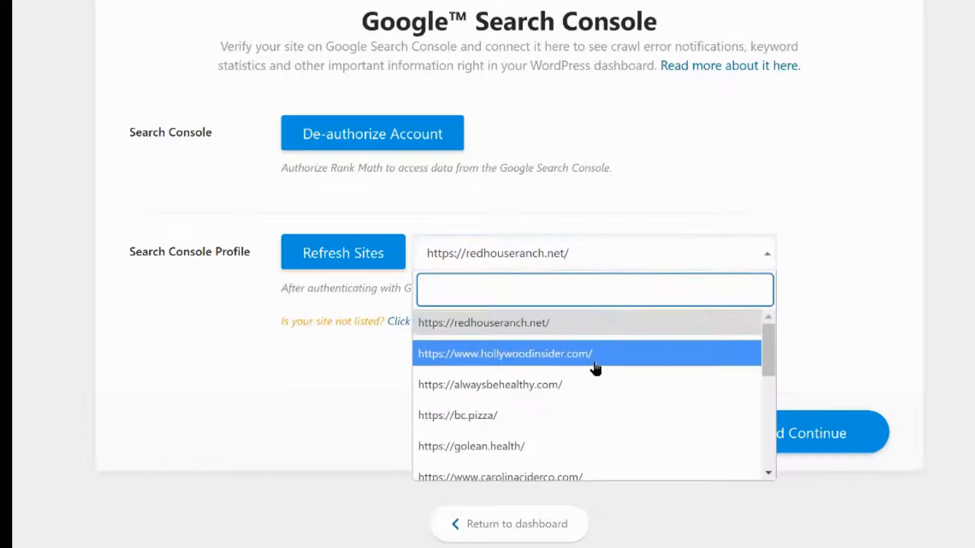
scroll(595, 366, "down", 6)
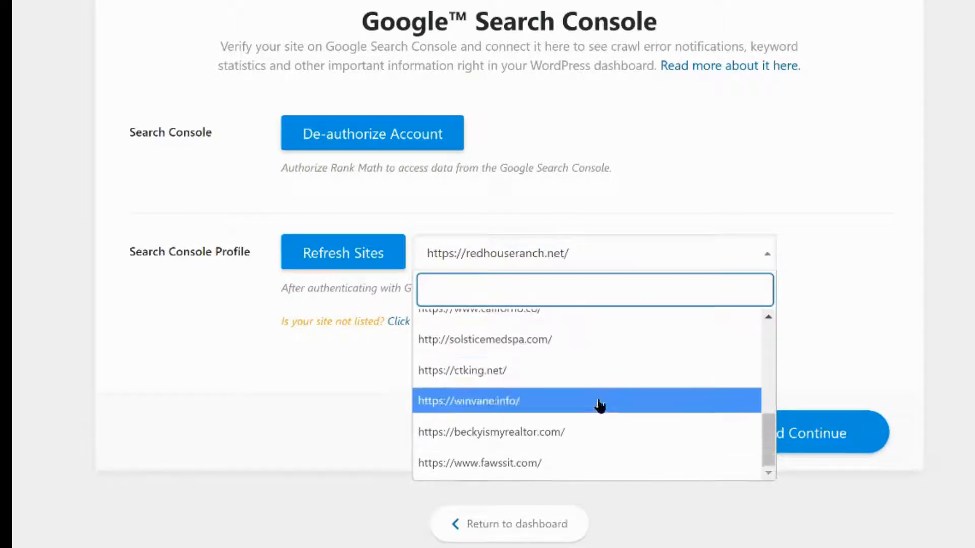
scroll(600, 406, "down", 1)
scroll(556, 381, "up", 2)
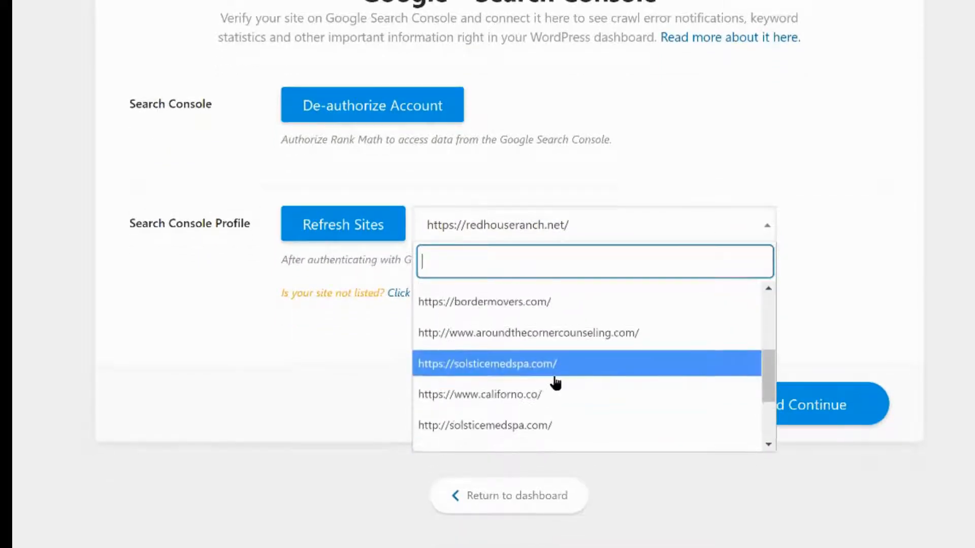
scroll(555, 381, "up", 5)
left_click(561, 315)
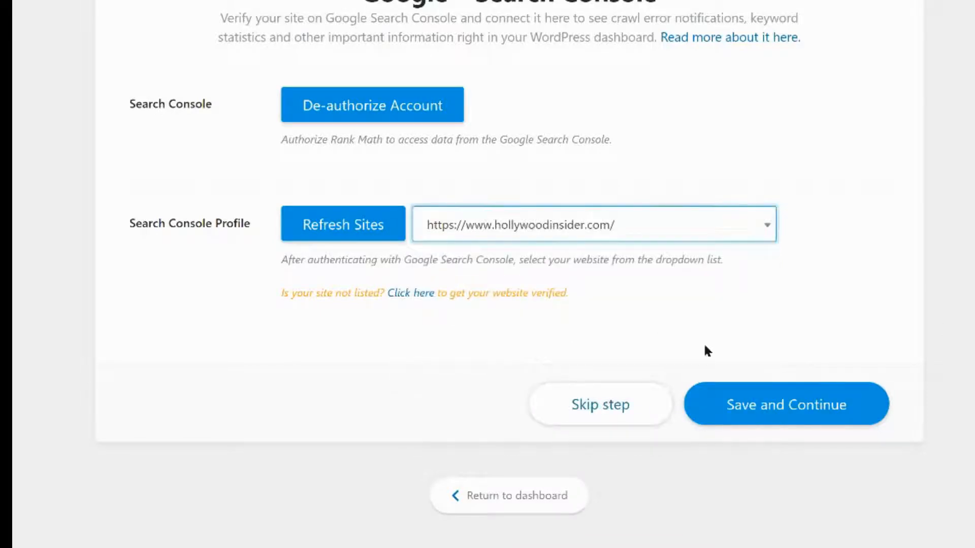
left_click(805, 410)
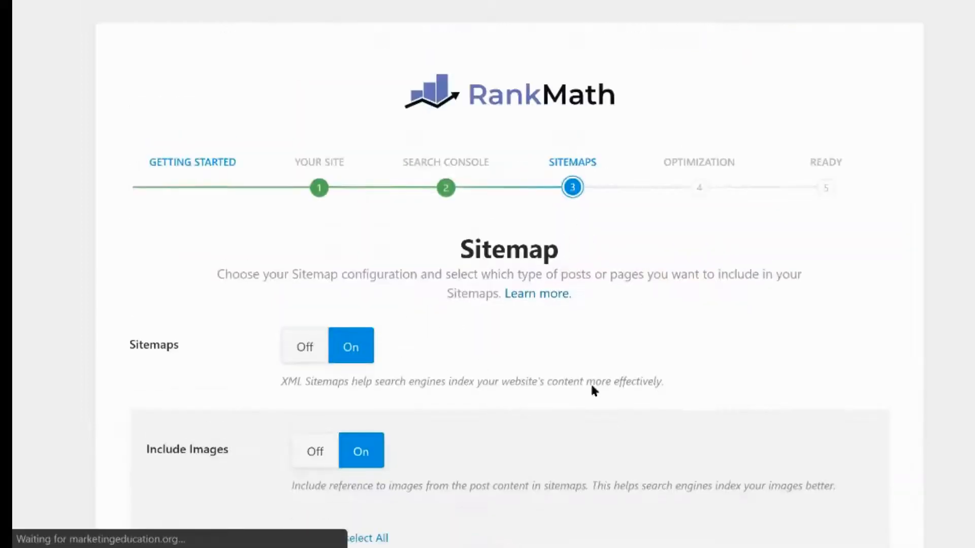
In the Sitemap step, turn Include Images off and uncheck Categories under Public Taxonomies
scroll(186, 339, "down", 1)
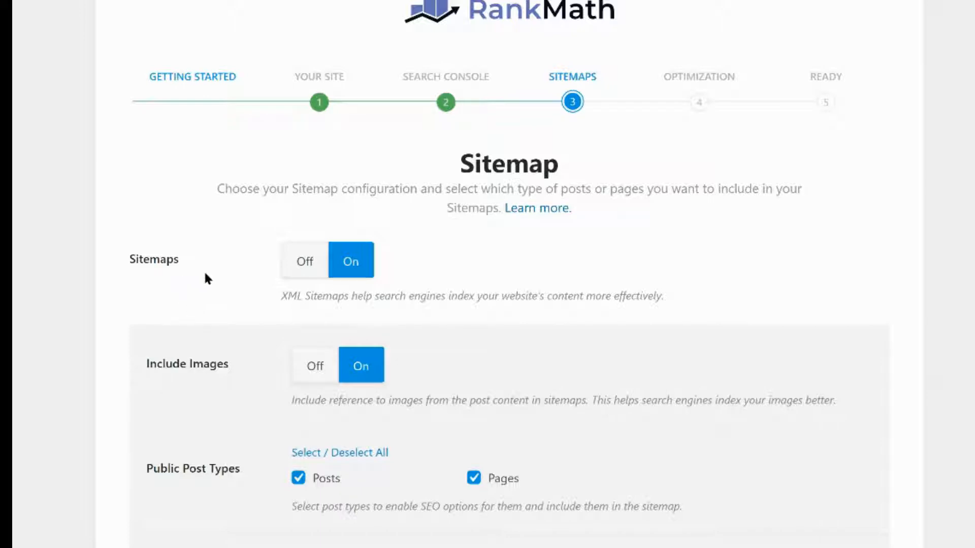
scroll(245, 326, "down", 2)
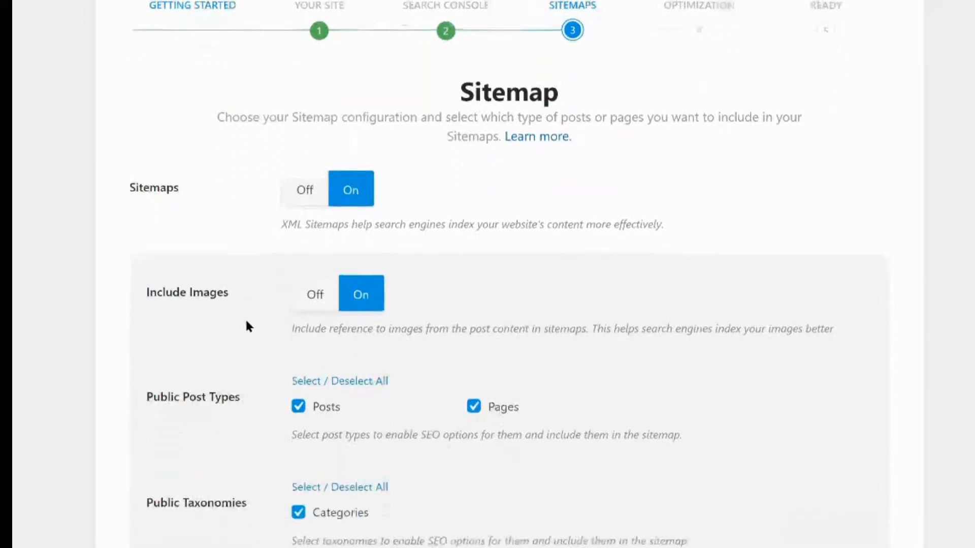
left_click(312, 285)
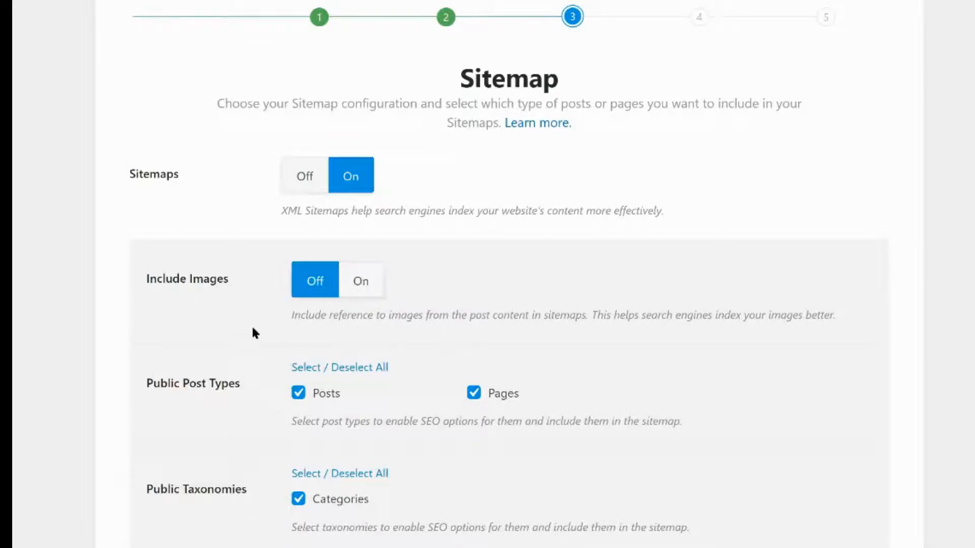
scroll(230, 336, "down", 2)
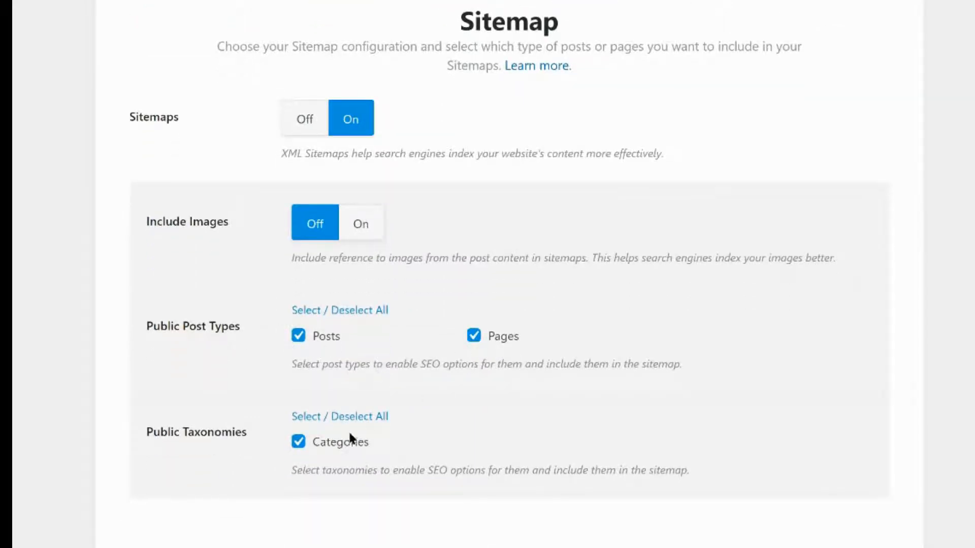
left_click(341, 443)
scroll(564, 425, "down", 1)
scroll(564, 425, "down", 3)
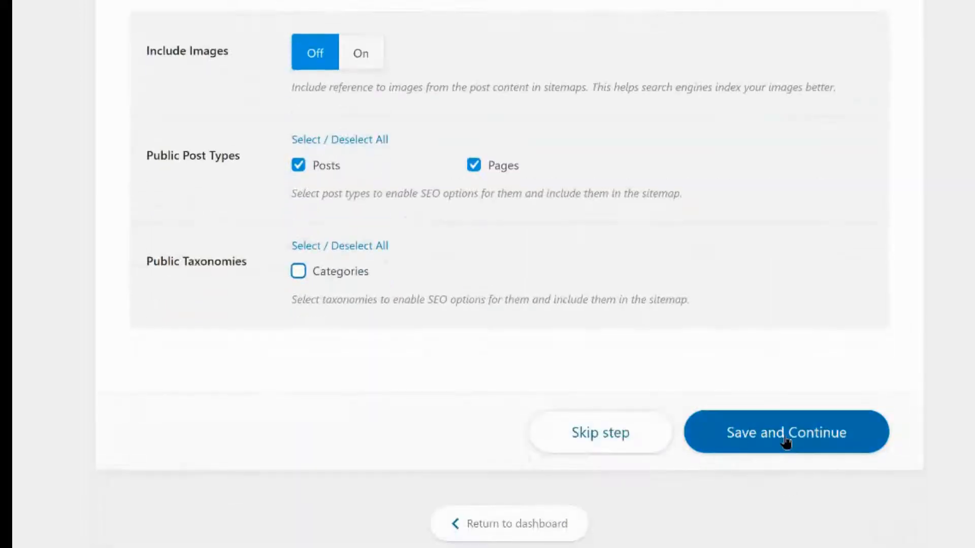
Save and continue through the Sitemap and SEO Tweaks steps of the Rank Math setup wizard
left_click(786, 442)
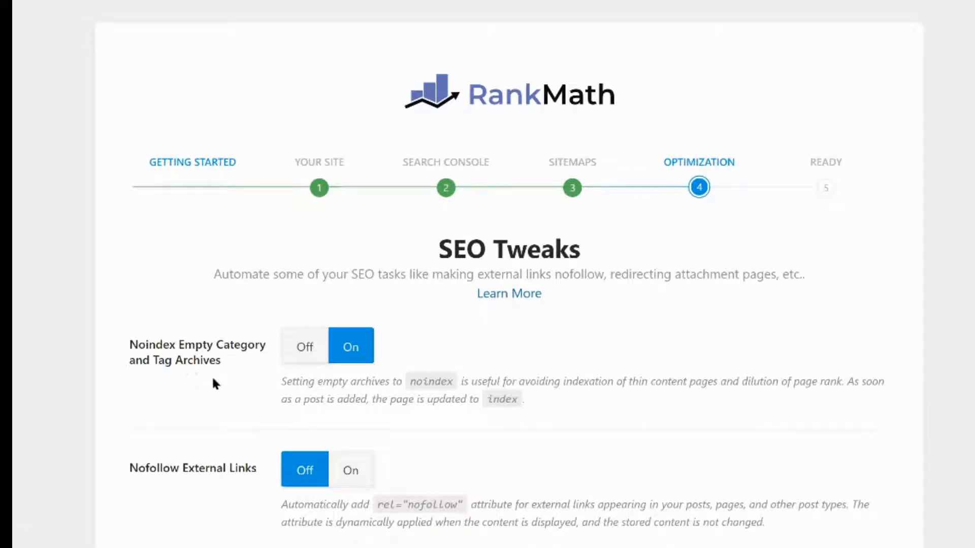
scroll(213, 383, "down", 2)
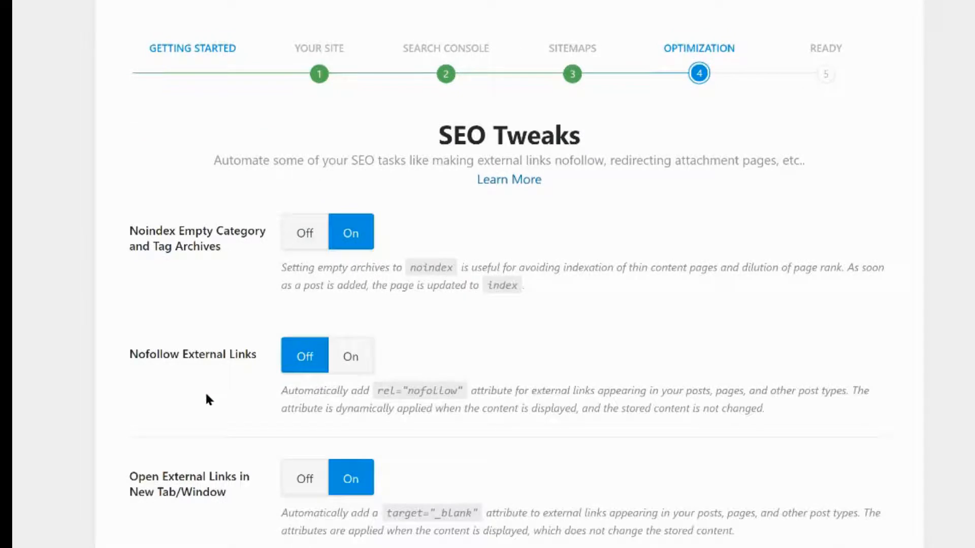
scroll(209, 398, "down", 2)
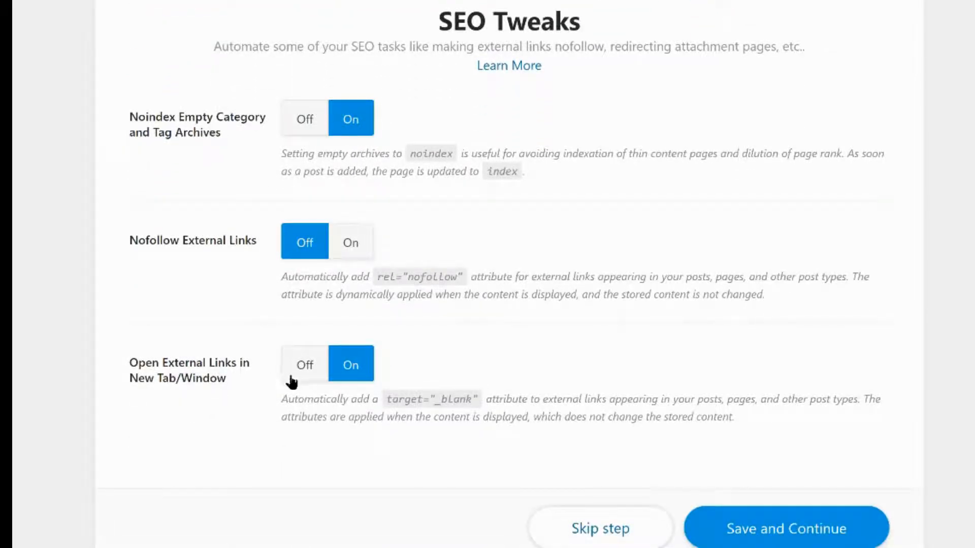
scroll(703, 416, "down", 2)
left_click(797, 429)
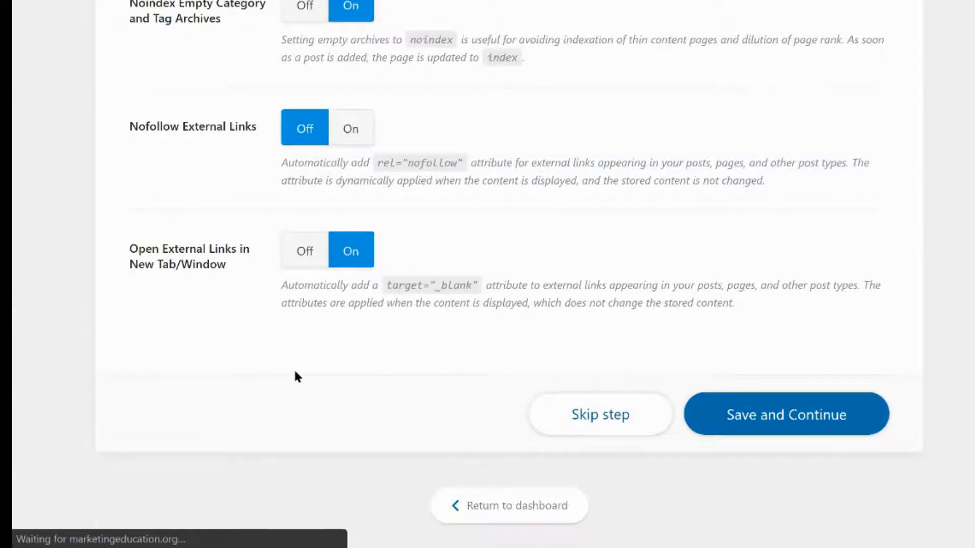
Finish the setup wizard and return to the Rank Math dashboard
scroll(362, 341, "down", 6)
scroll(477, 355, "down", 1)
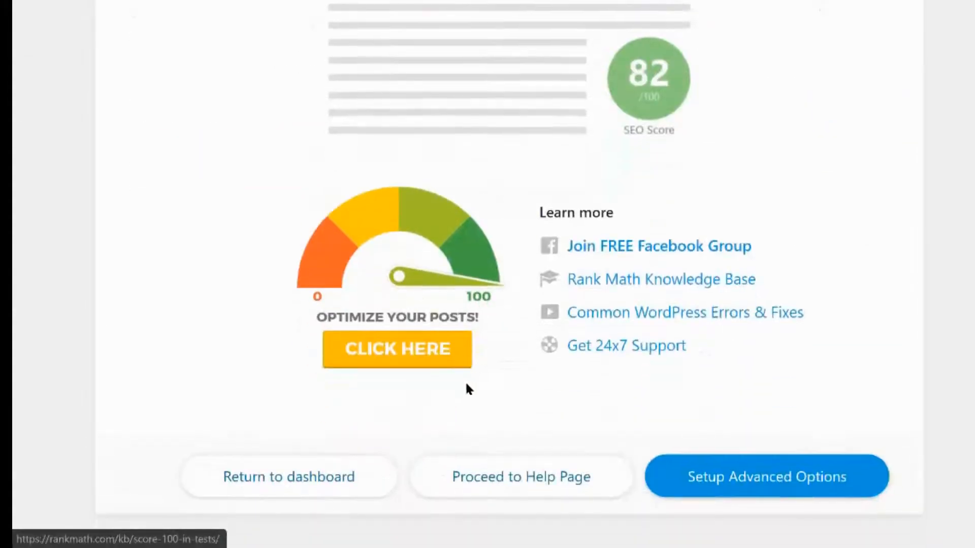
left_click(321, 483)
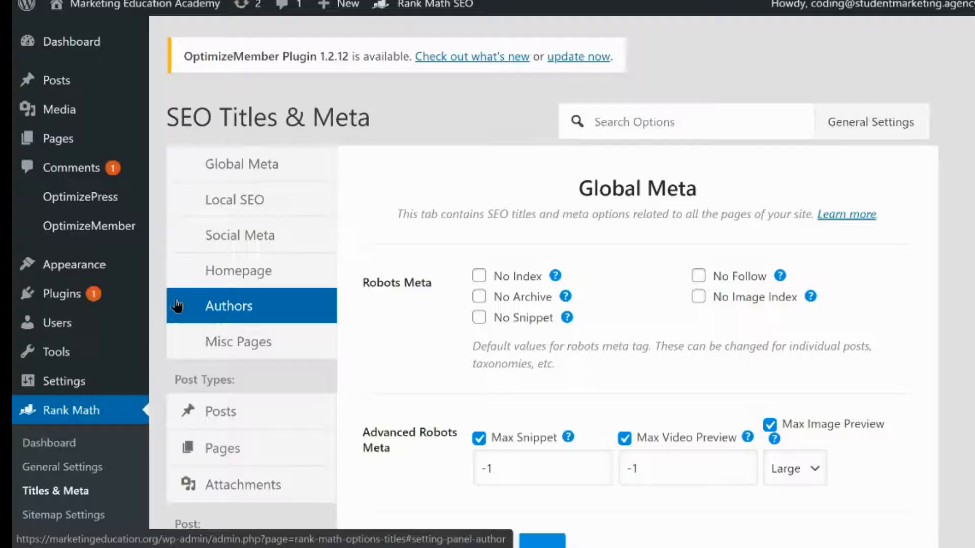
Compare the Local SEO name with the Site Title in the theme Customizer's Site Identity section, then close the Customizer
left_click(218, 139)
mouse_move(169, 7)
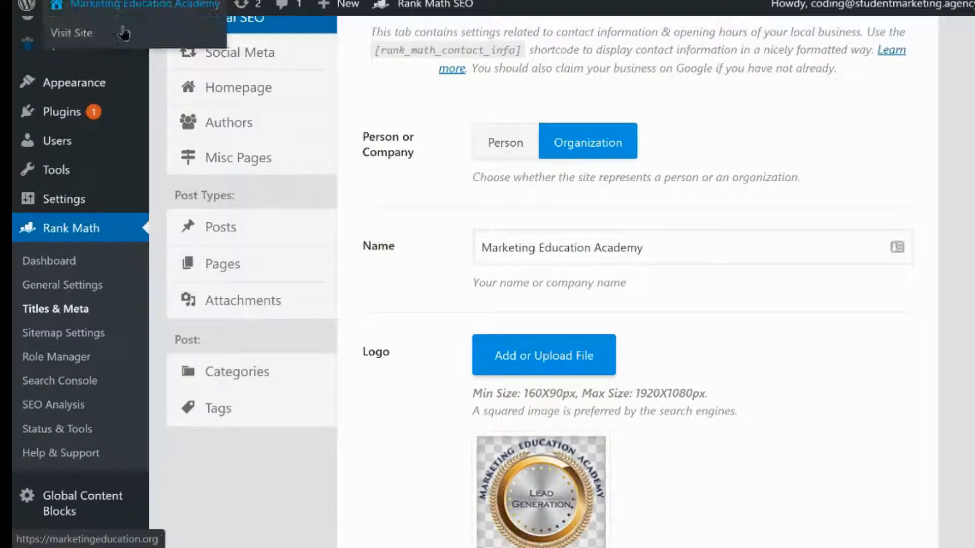
right_click(116, 26)
left_click(133, 36)
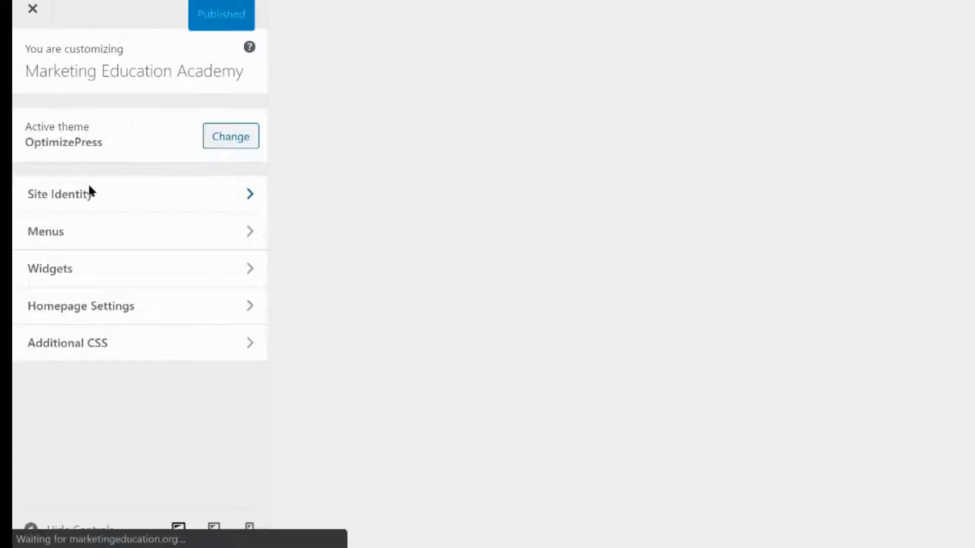
left_click(95, 198)
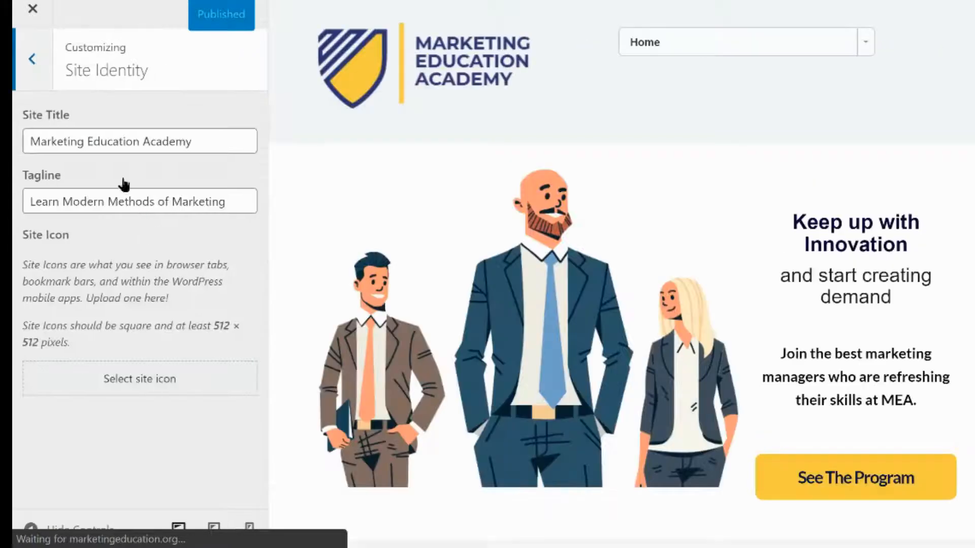
triple_click(201, 142)
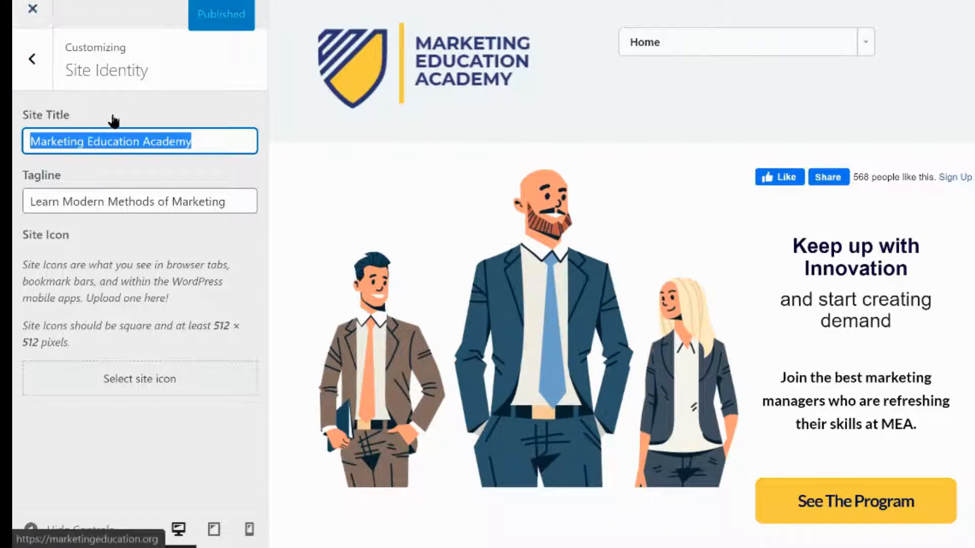
left_click(124, 137)
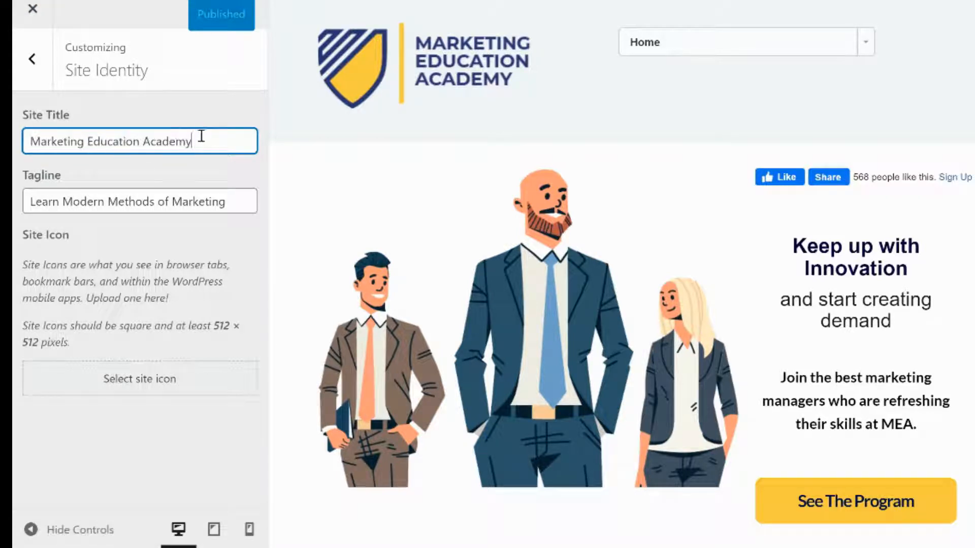
key("ctrl+a")
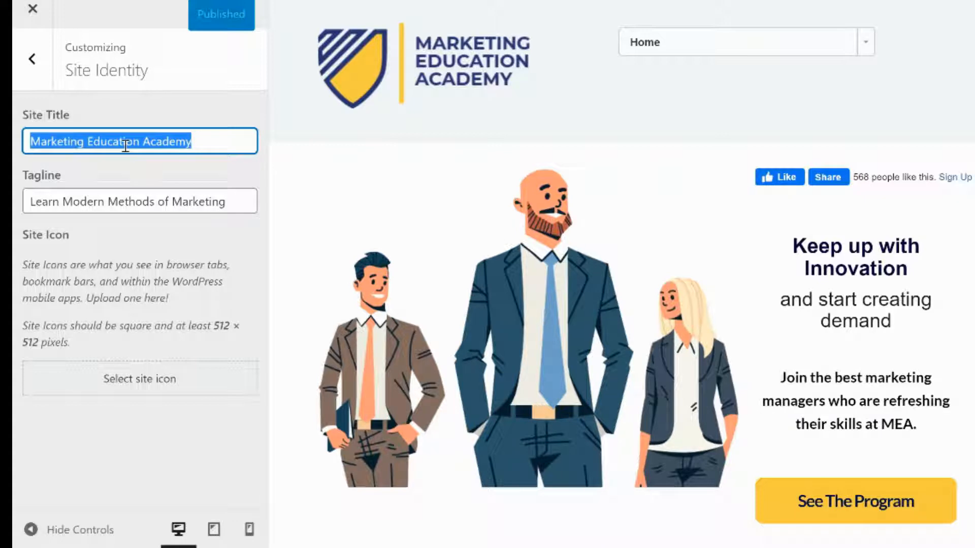
left_click(33, 12)
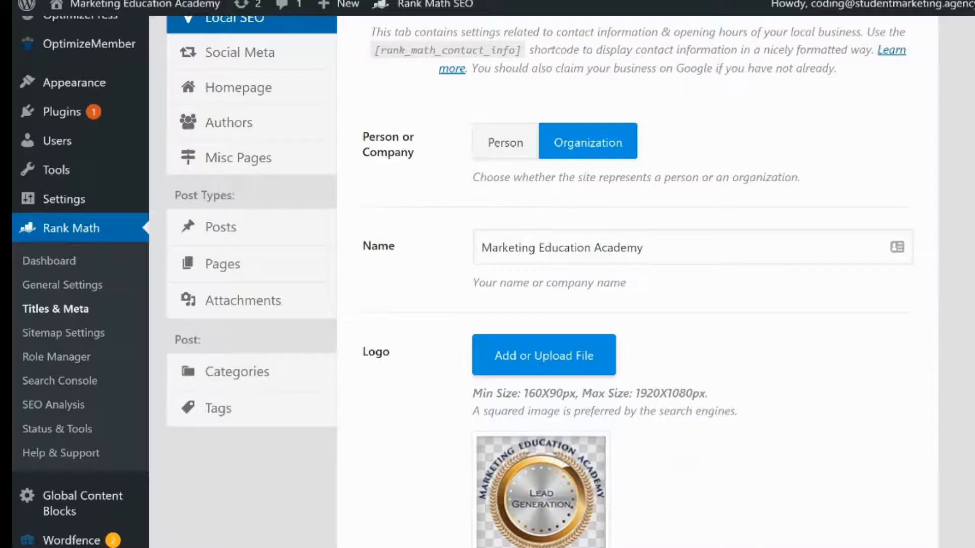
Go to the Rank Math dashboard modules and activate the 404 Monitor module
scroll(437, 275, "up", 3)
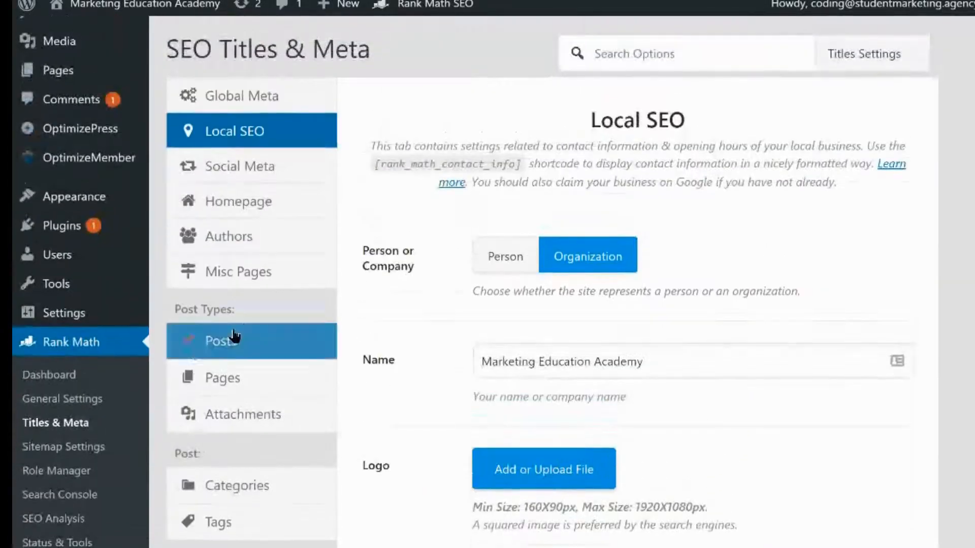
left_click(74, 409)
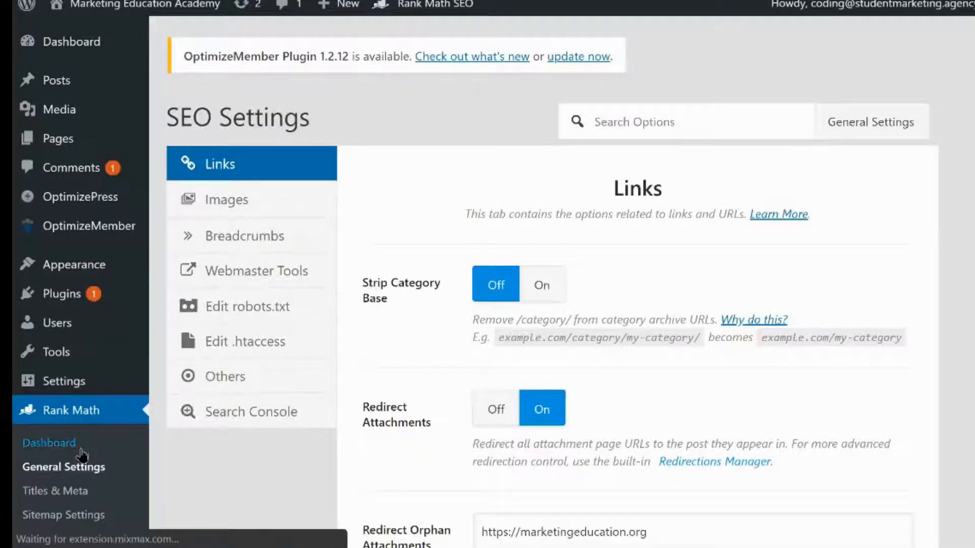
scroll(359, 246, "down", 3)
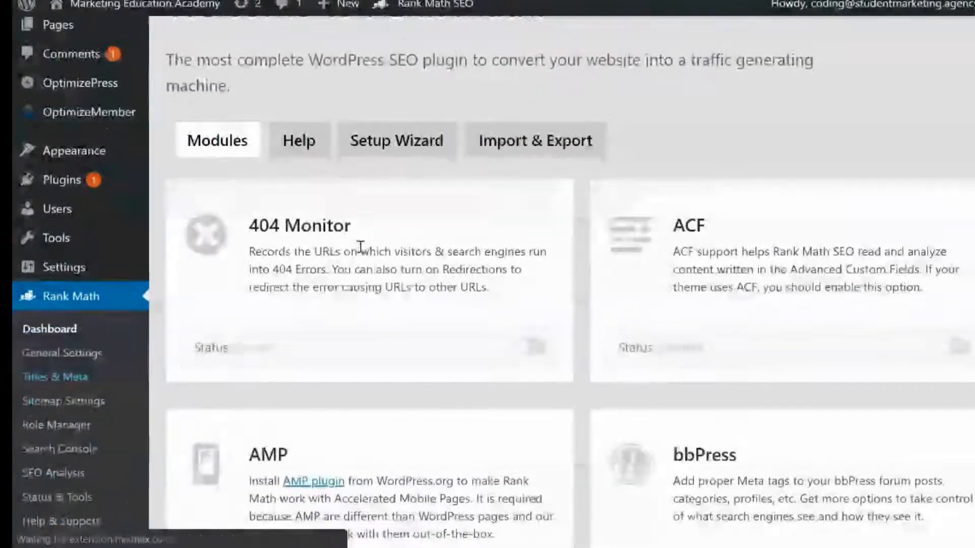
scroll(474, 254, "down", 1)
scroll(475, 254, "down", 1)
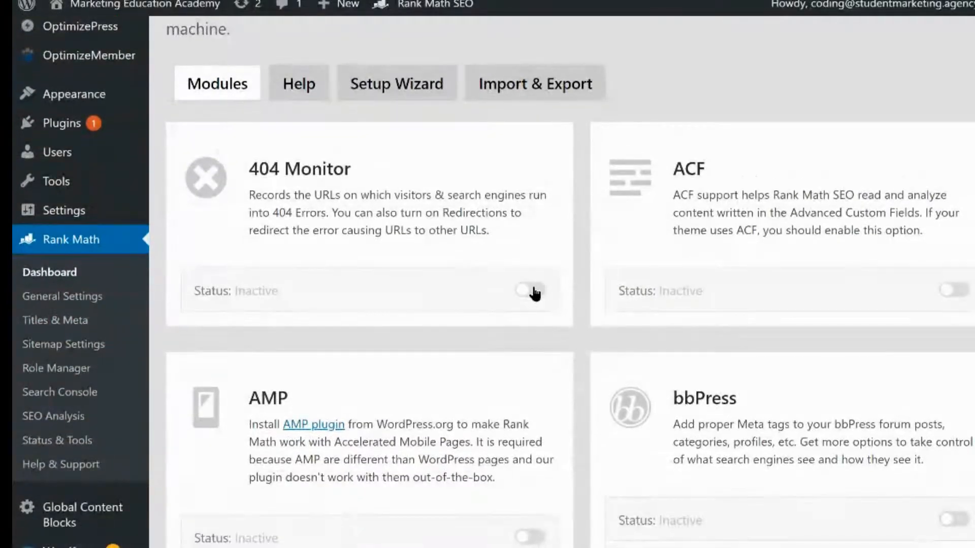
left_click(531, 289)
Activate the Redirections module on the Rank Math dashboard
scroll(490, 348, "down", 4)
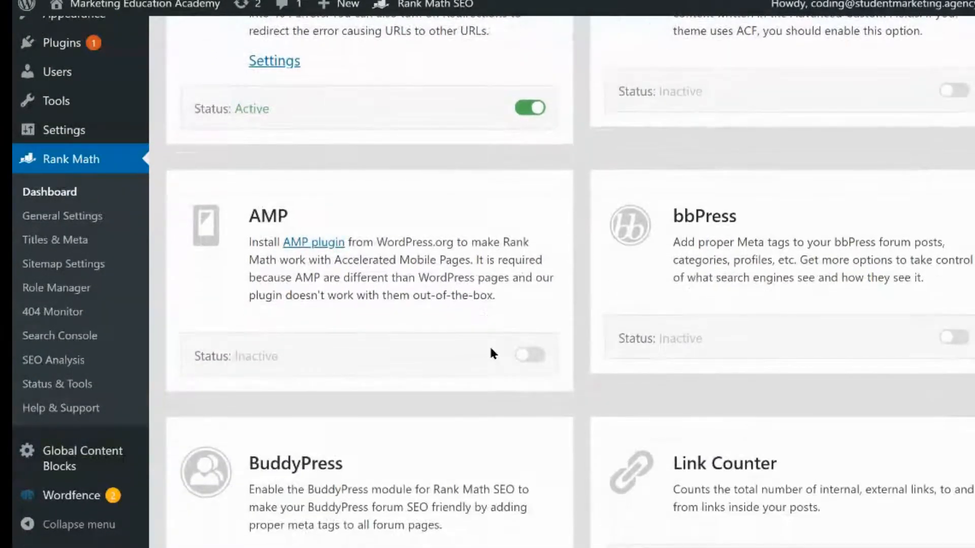
scroll(456, 290, "down", 3)
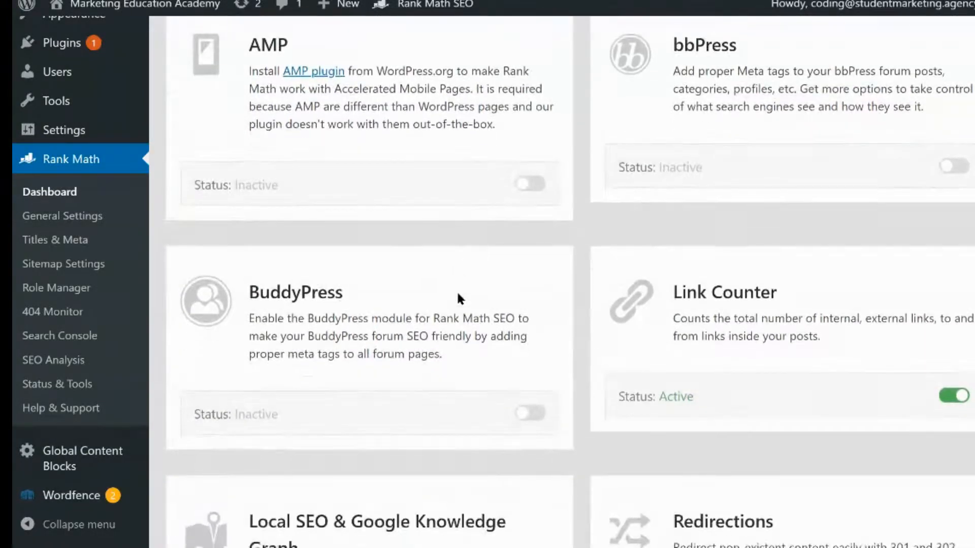
scroll(457, 294, "down", 3)
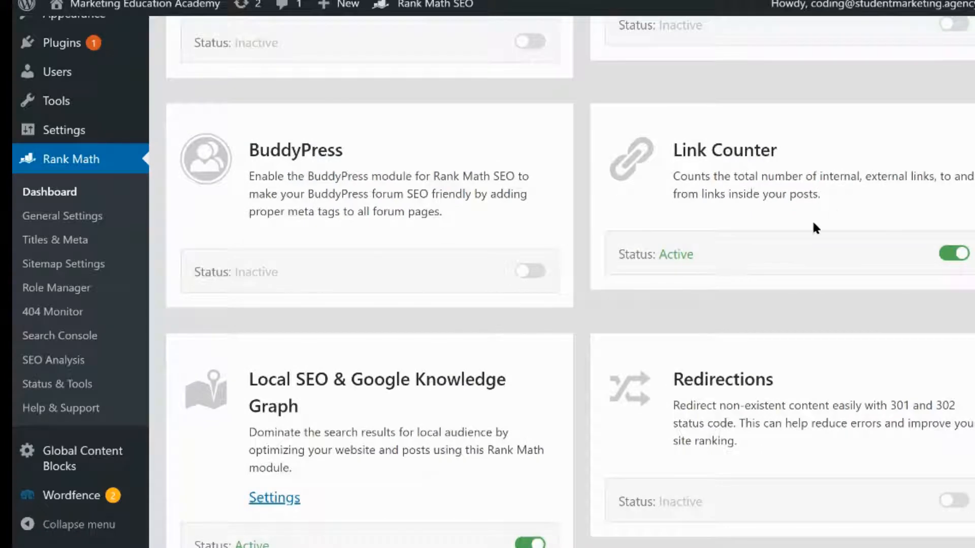
scroll(730, 311, "down", 3)
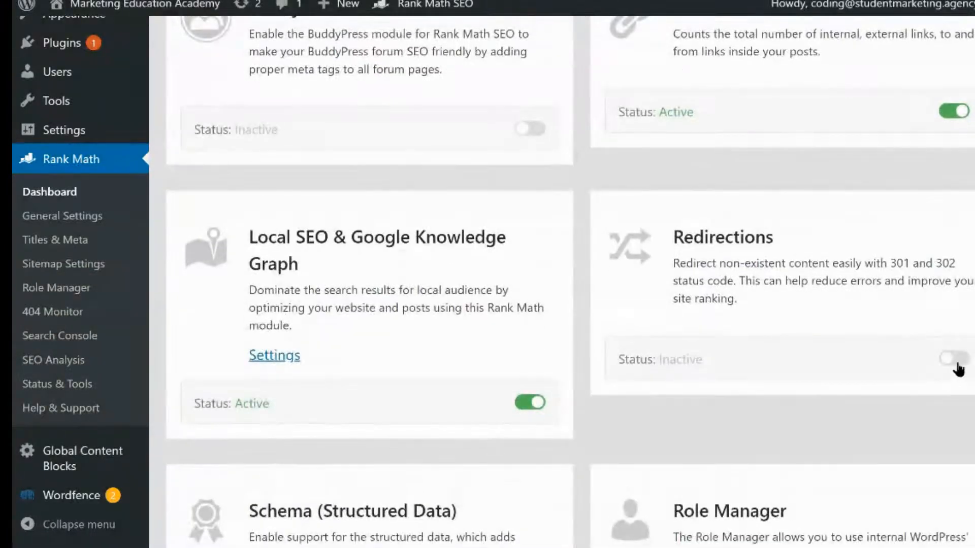
left_click(954, 357)
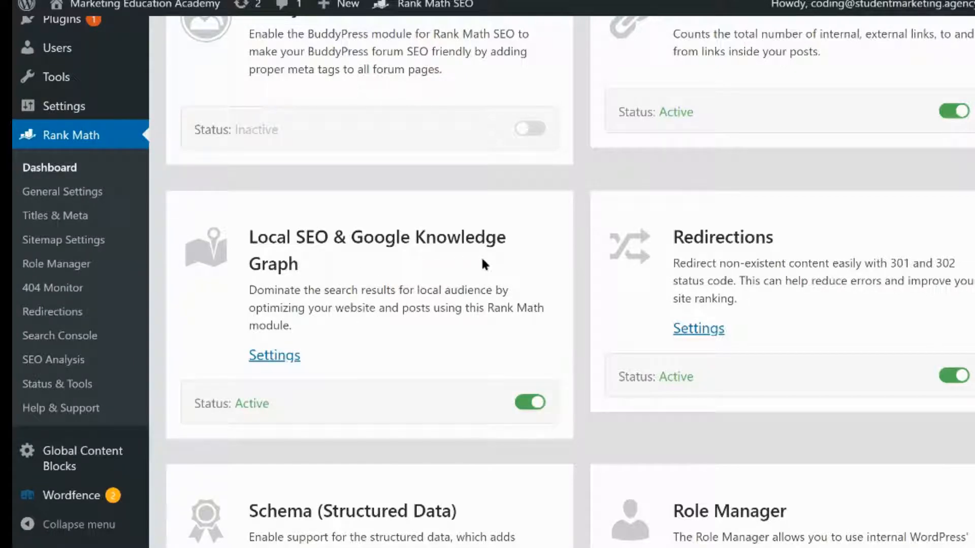
Review the remaining Rank Math modules and their active statuses
scroll(455, 295, "down", 3)
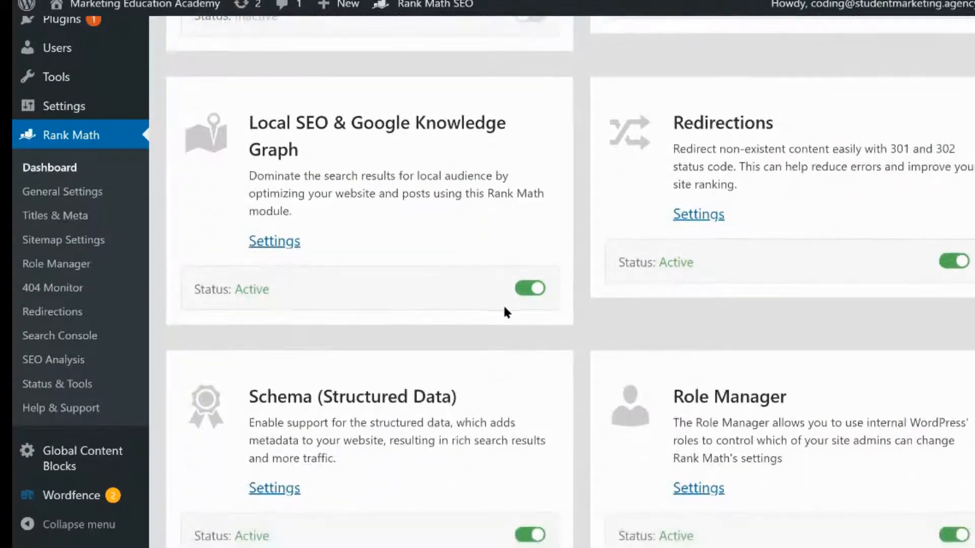
scroll(502, 311, "down", 1)
scroll(413, 382, "down", 2)
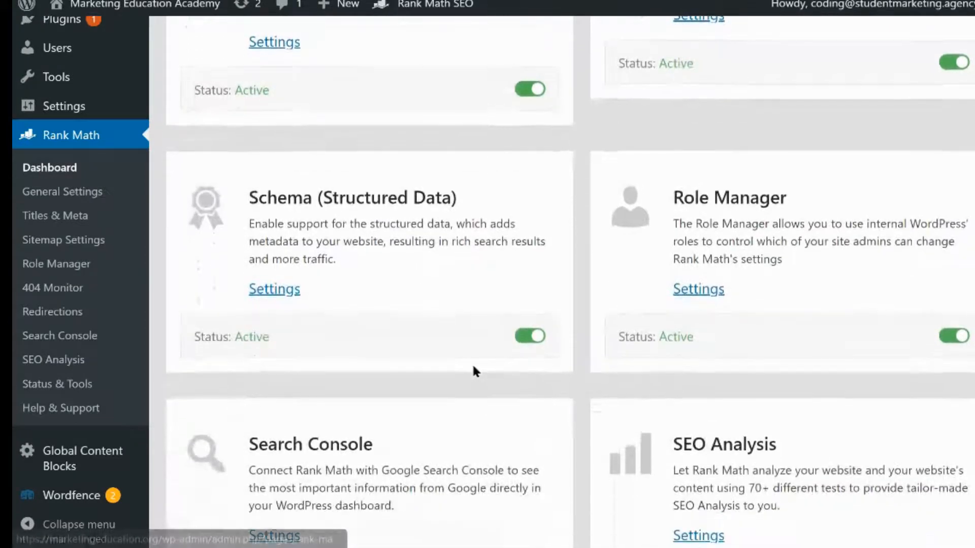
scroll(472, 378, "down", 2)
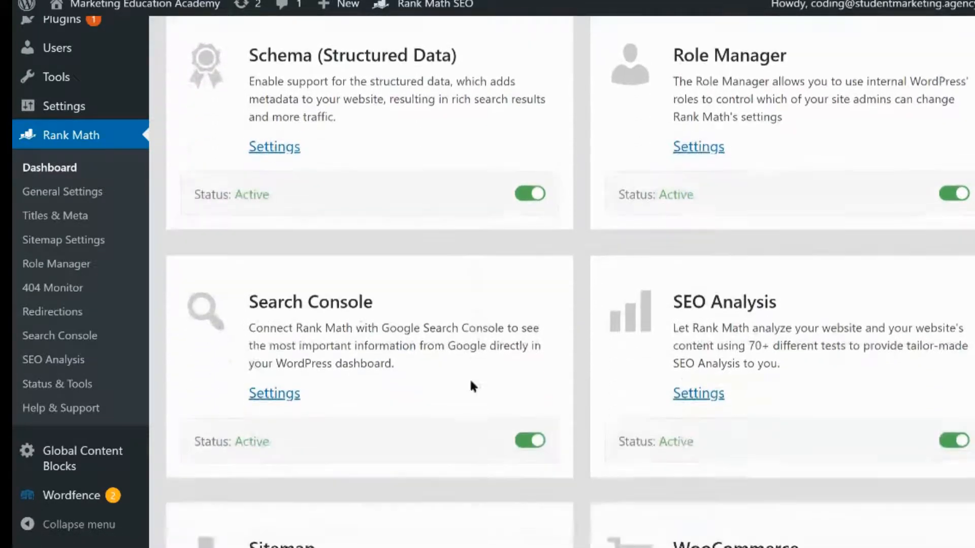
scroll(447, 355, "down", 2)
scroll(472, 366, "down", 2)
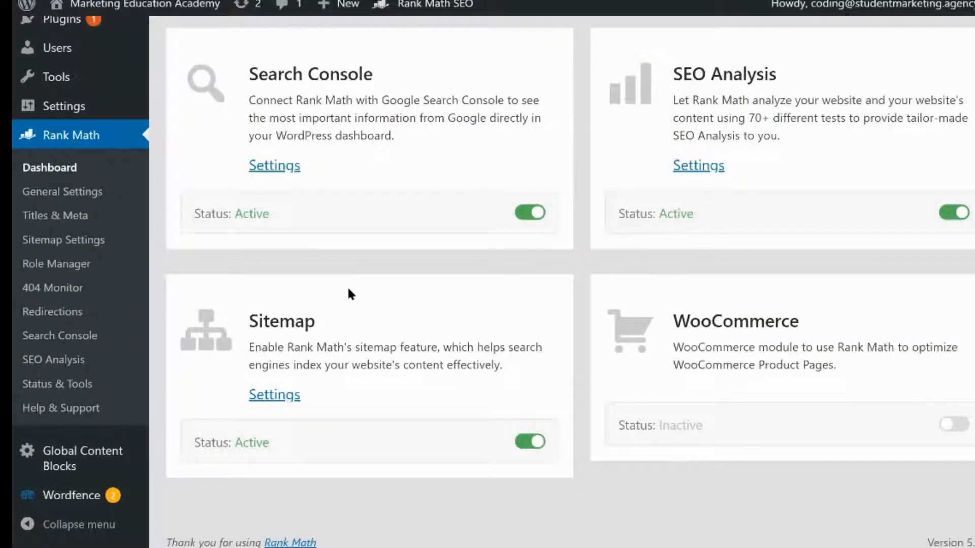
Open Rank Math General Settings and review the options in the Links tab
left_click(72, 196)
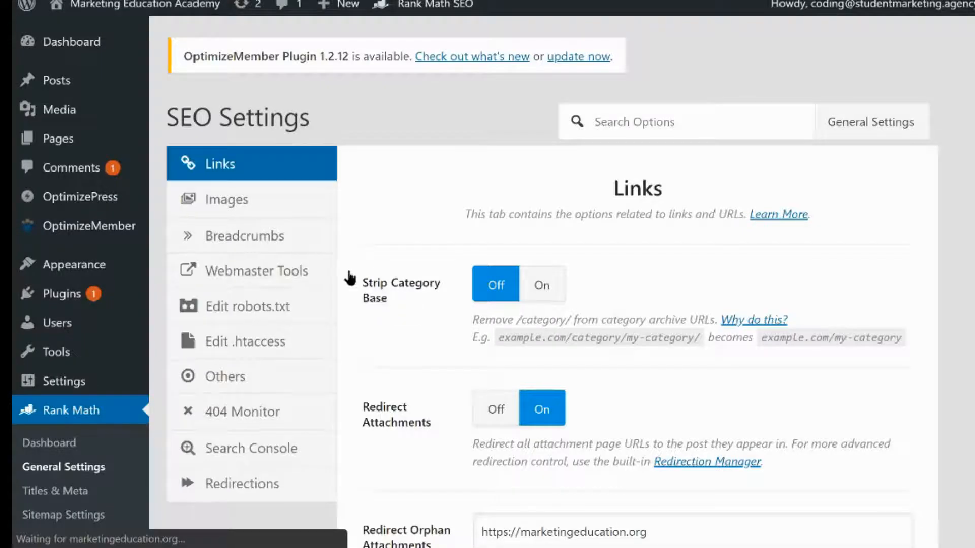
scroll(451, 274, "down", 2)
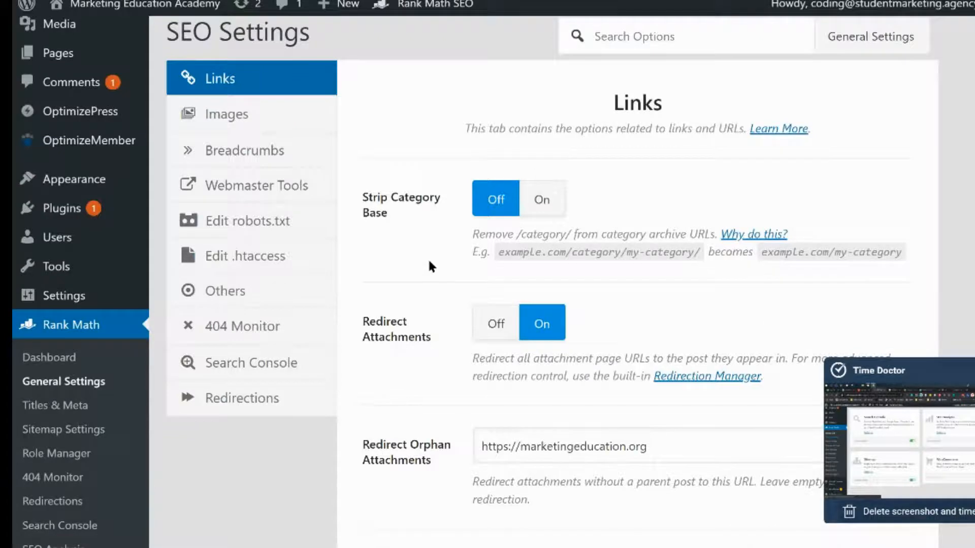
scroll(432, 264, "down", 1)
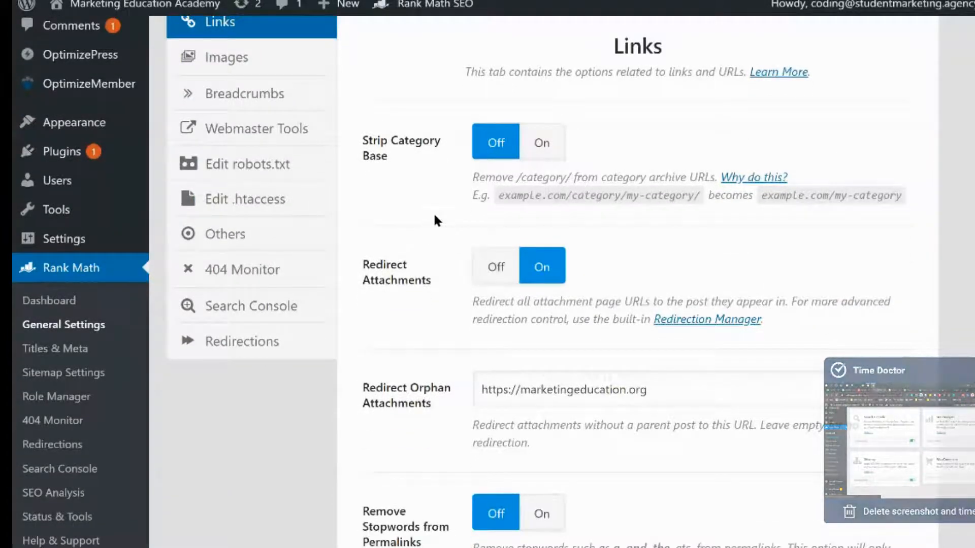
scroll(434, 215, "down", 1)
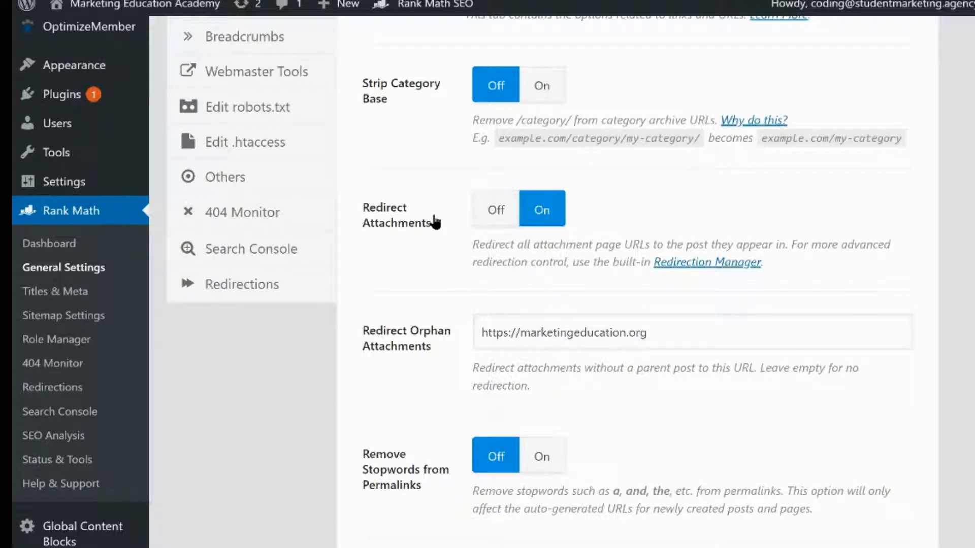
scroll(434, 217, "down", 2)
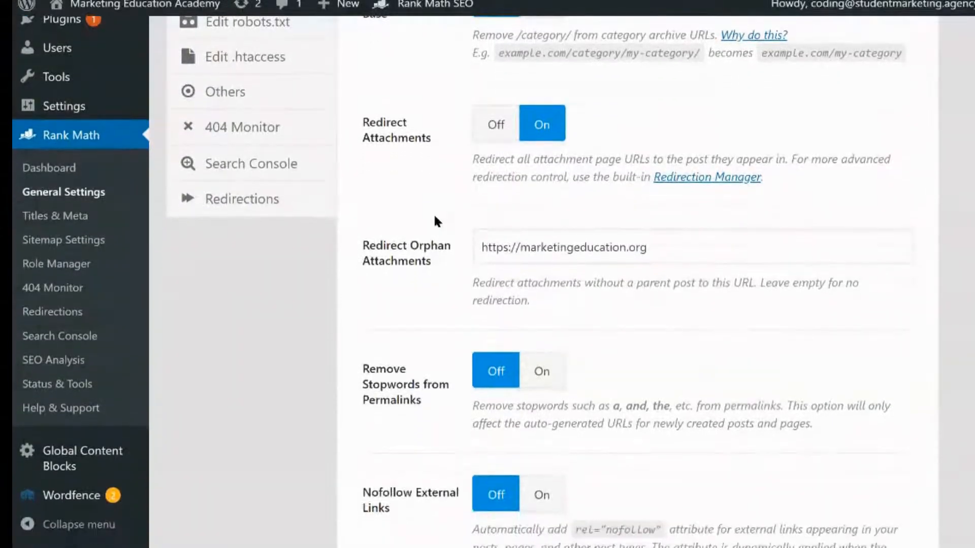
scroll(423, 274, "down", 1)
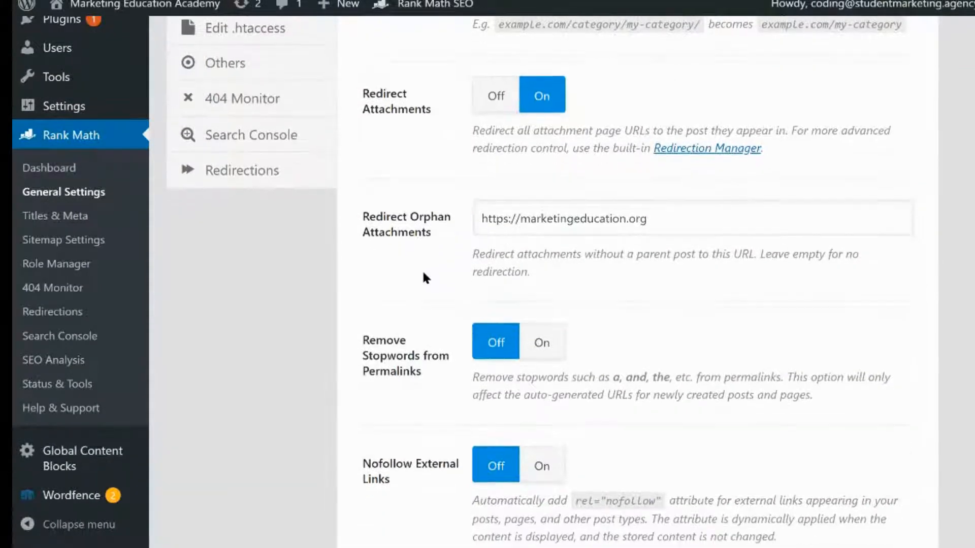
scroll(423, 275, "down", 5)
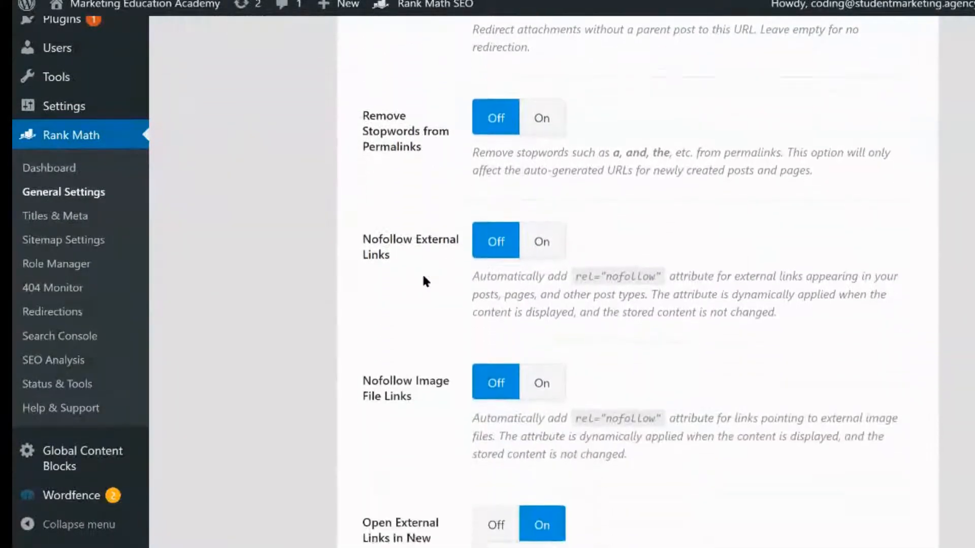
scroll(422, 279, "down", 2)
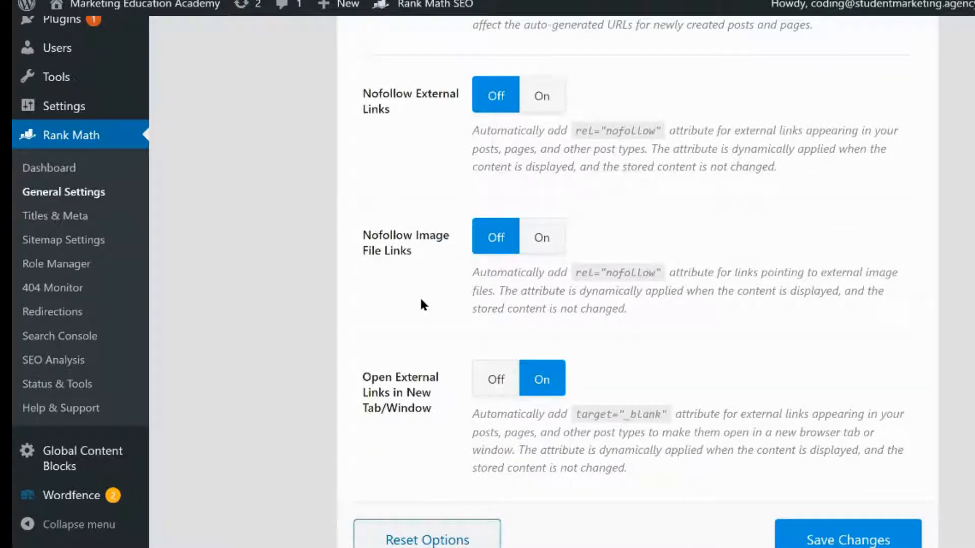
left_click_drag(420, 112, 375, 116)
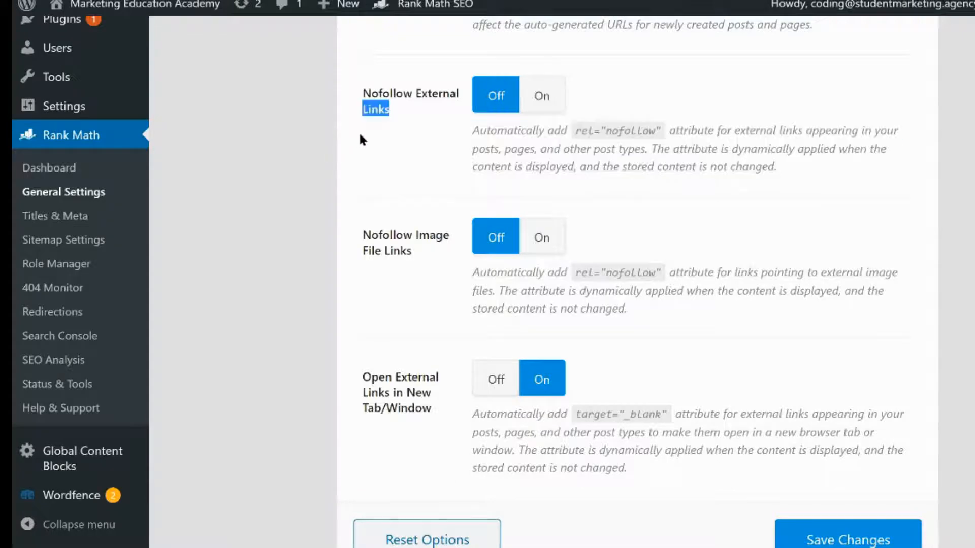
Examine the Links tab's redirect attachment, stopword and external link options
left_click(407, 194)
scroll(408, 200, "down", 1)
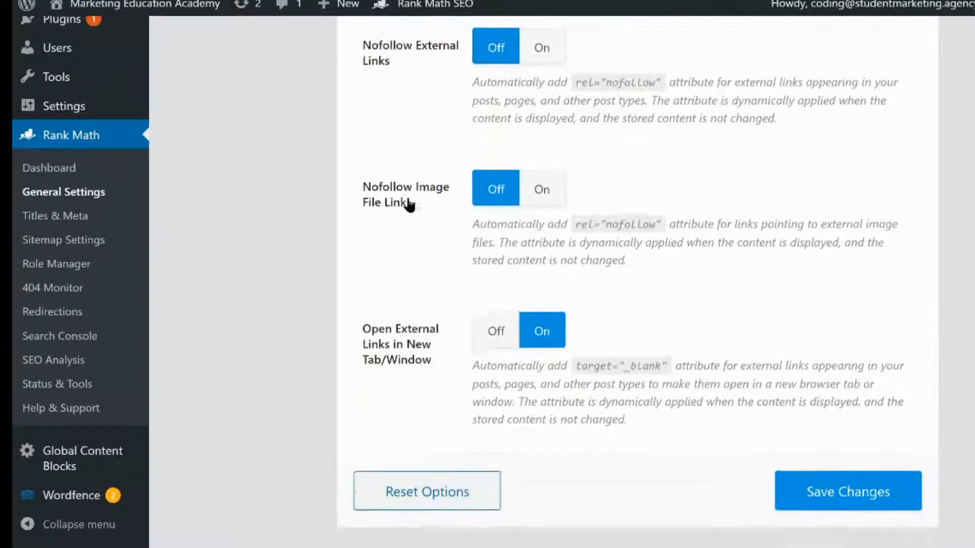
scroll(389, 255, "up", 2)
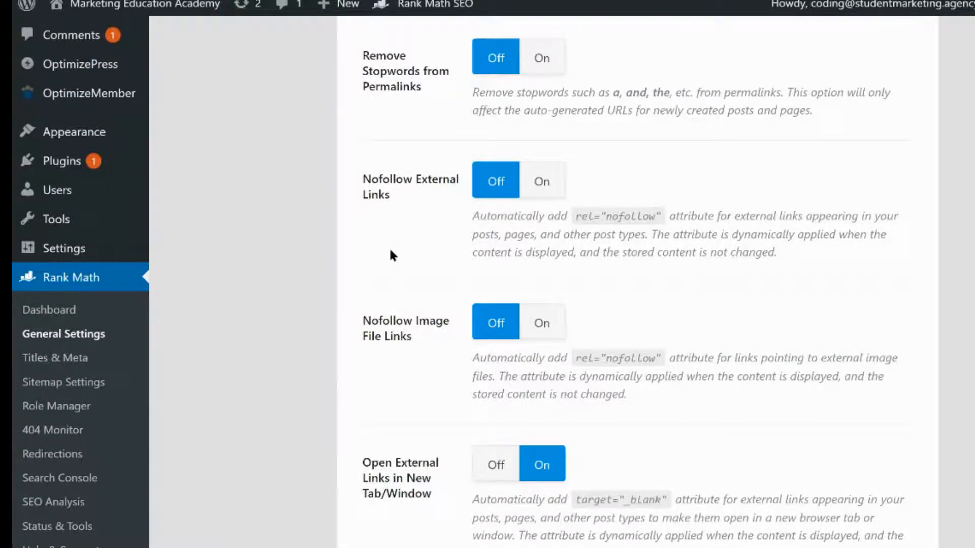
scroll(391, 255, "up", 2)
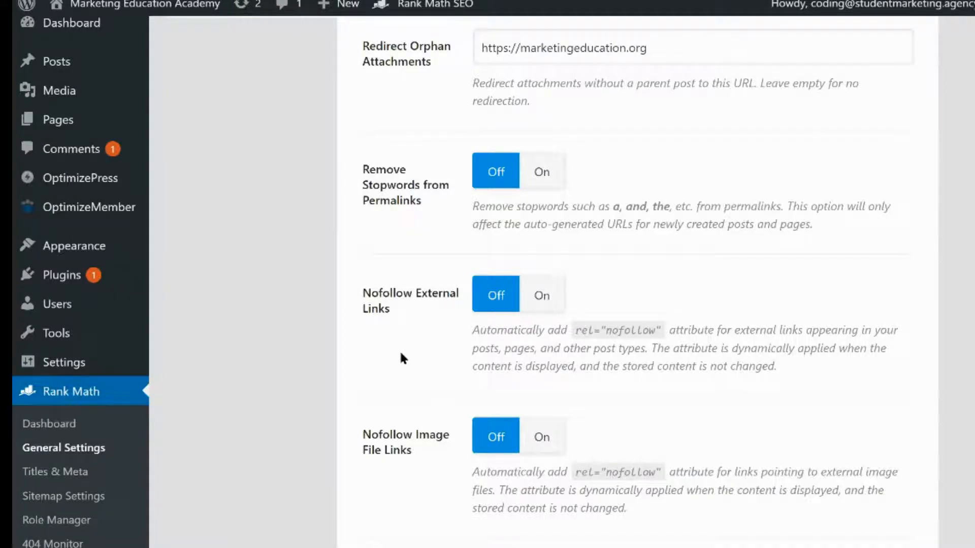
scroll(401, 355, "down", 3)
scroll(403, 358, "up", 11)
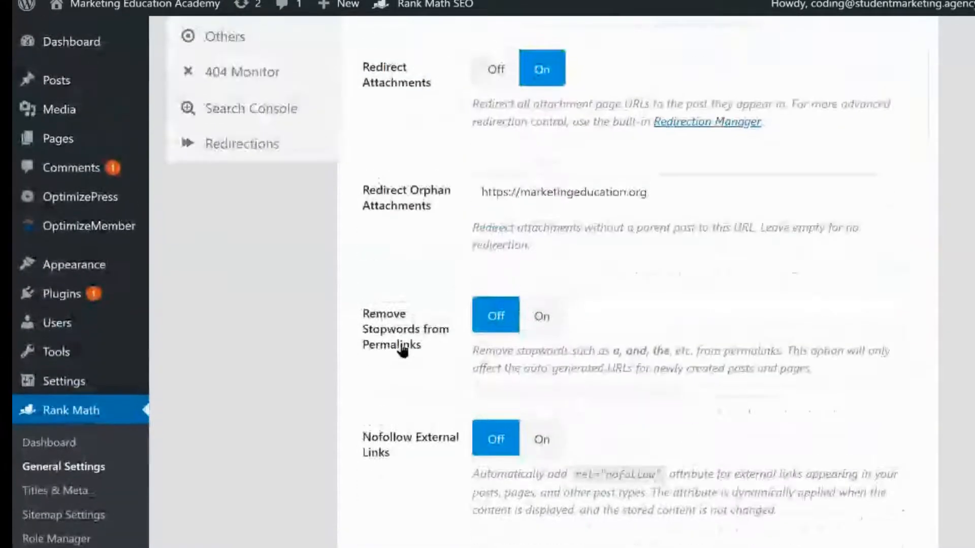
Open the Images tab and review its options for adding missing ALT and TITLE attributes
left_click(286, 172)
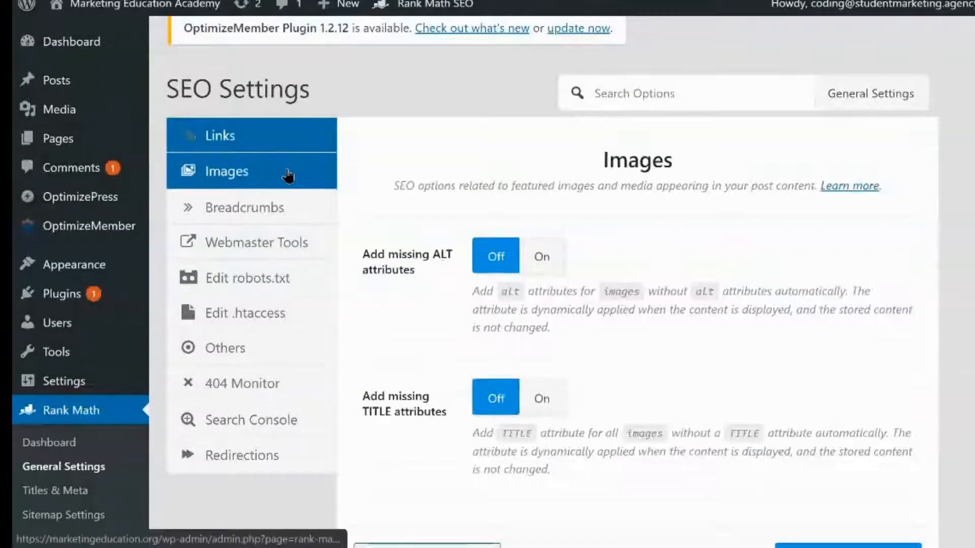
scroll(382, 282, "down", 1)
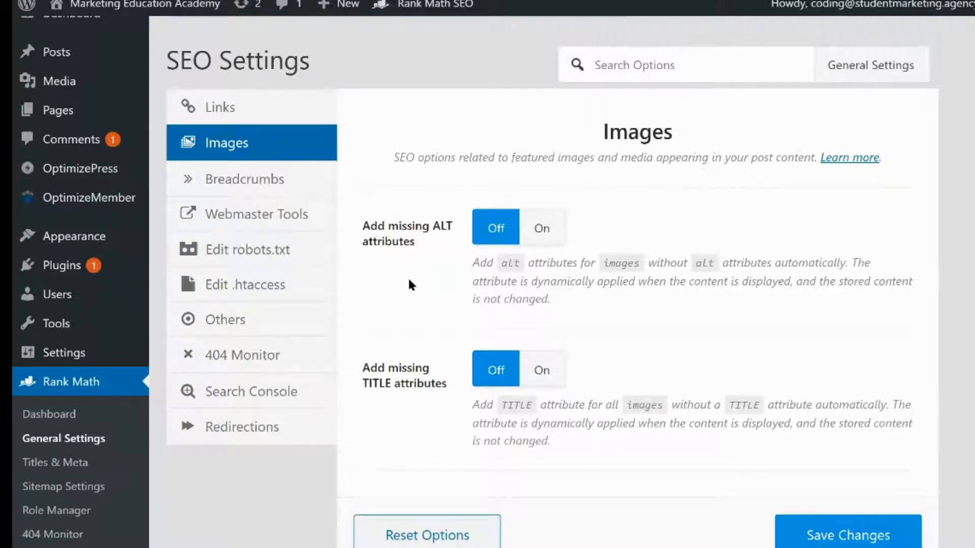
scroll(320, 223, "down", 1)
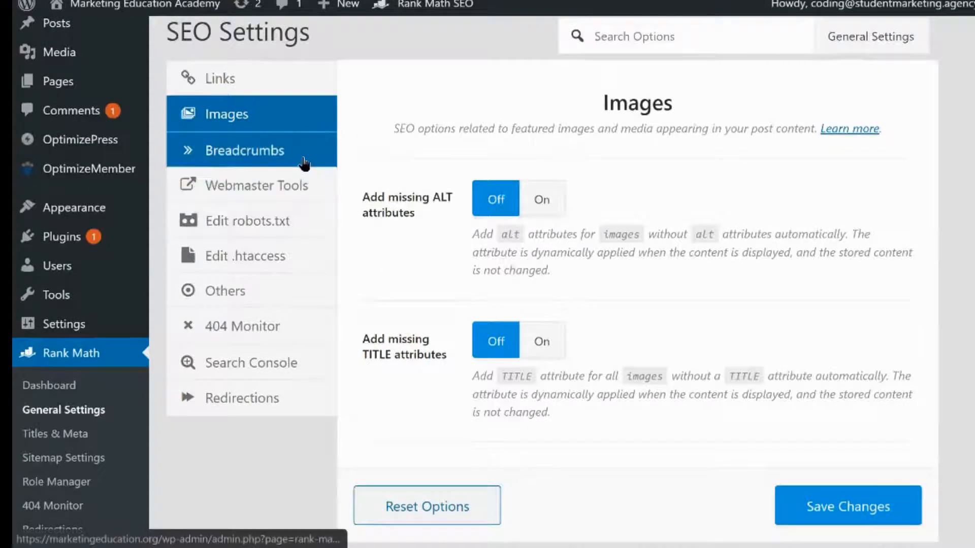
Configure Breadcrumbs with the function enabled, the | separator and Show Homepage Link off, then save the changes
left_click(303, 154)
left_click(542, 275)
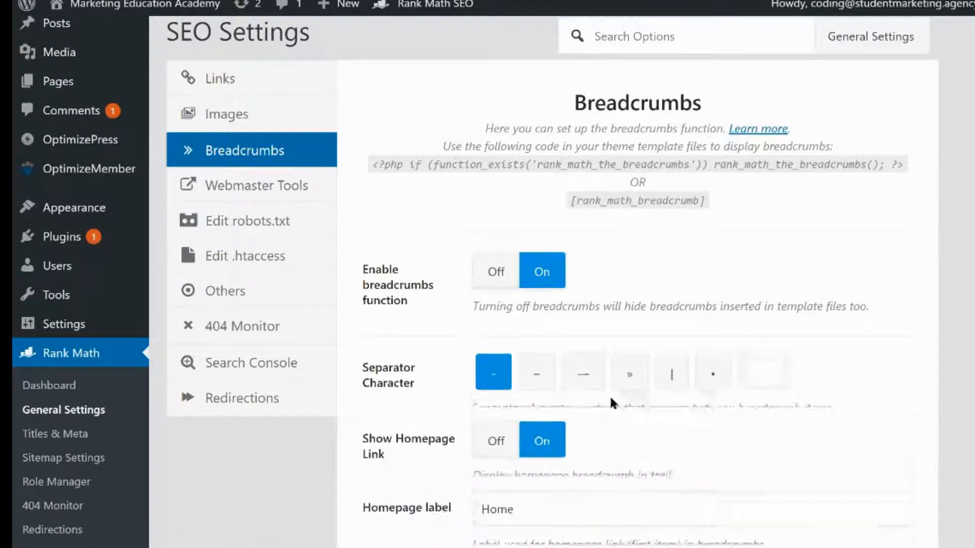
scroll(602, 402, "down", 3)
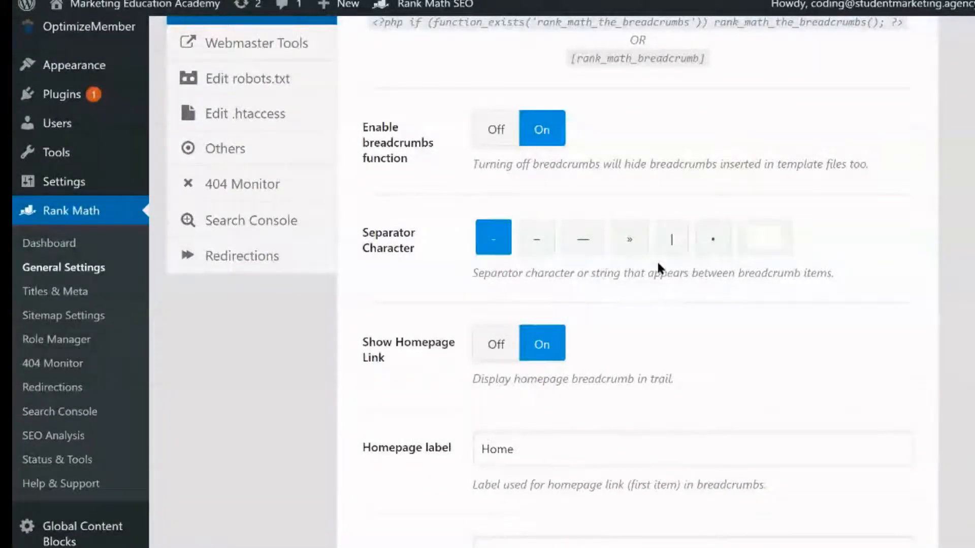
left_click(673, 239)
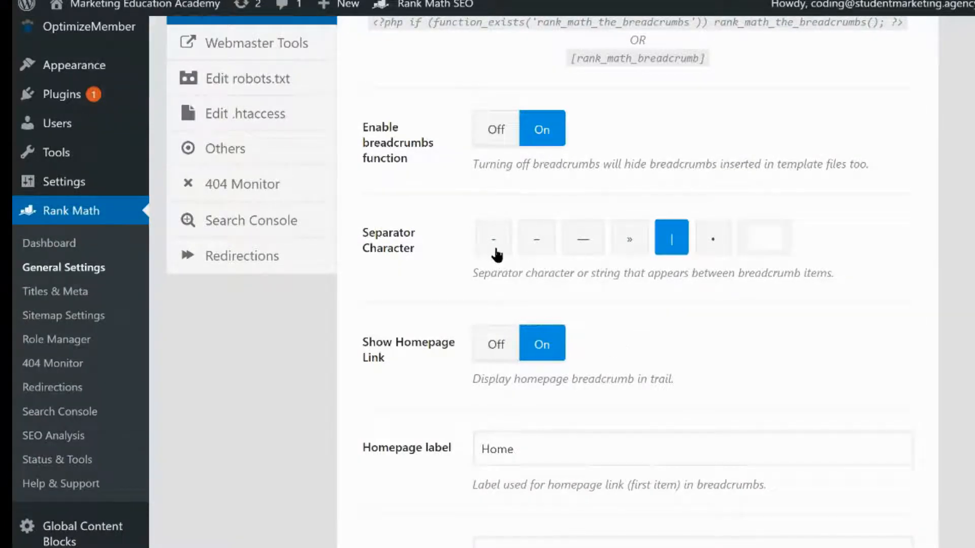
scroll(431, 379, "down", 1)
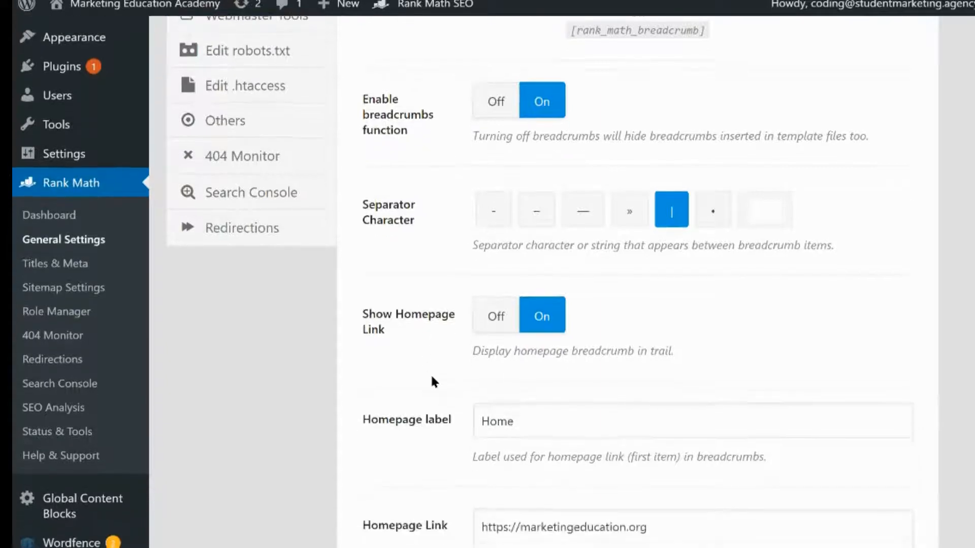
left_click(496, 318)
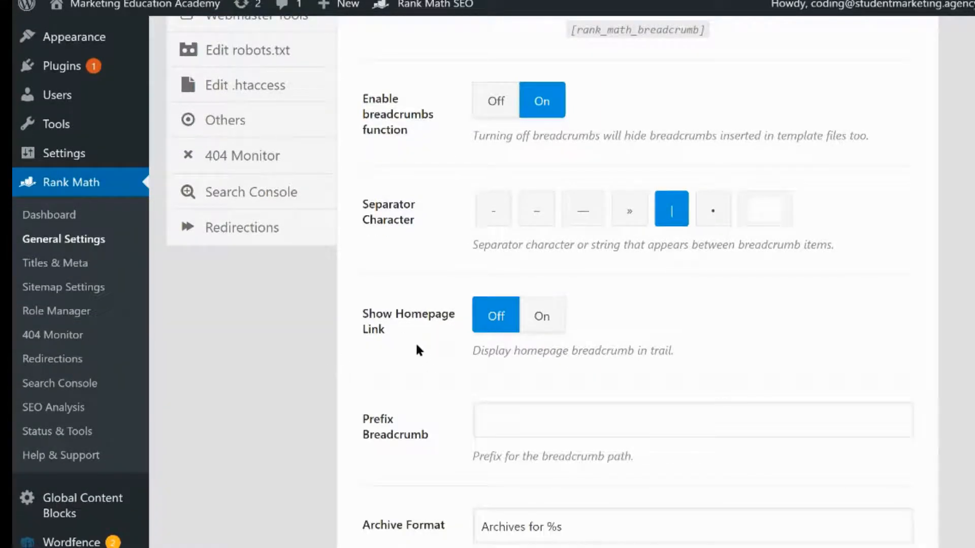
scroll(415, 350, "down", 2)
scroll(417, 374, "down", 3)
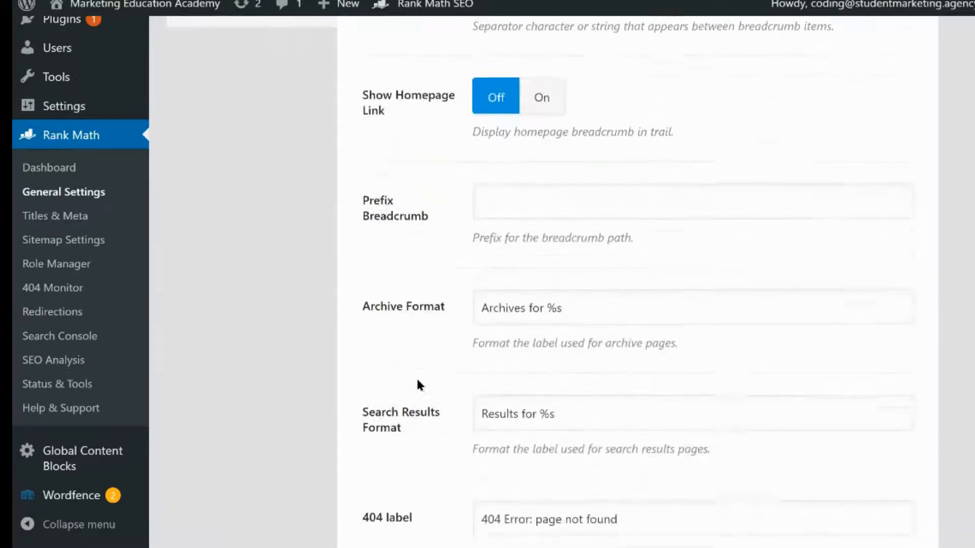
scroll(417, 380, "down", 5)
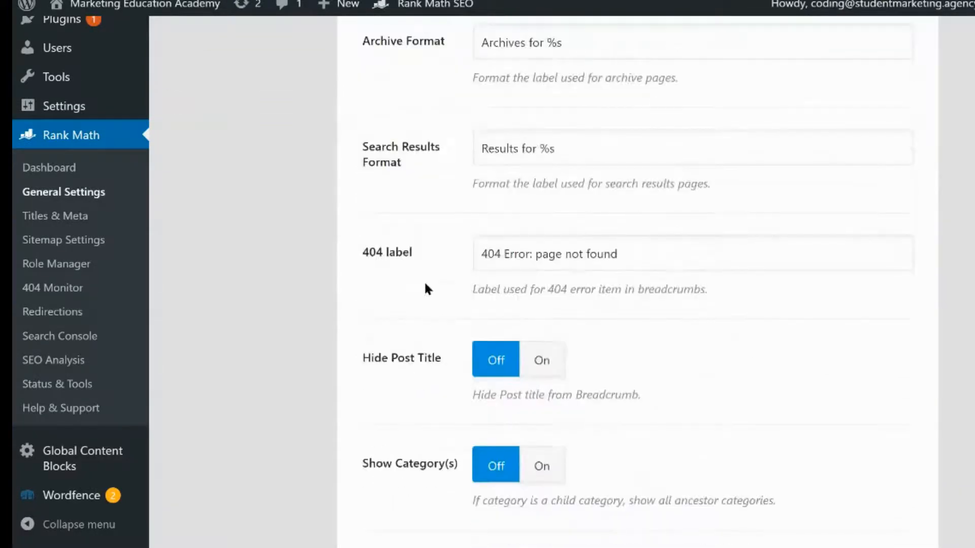
scroll(425, 286, "down", 6)
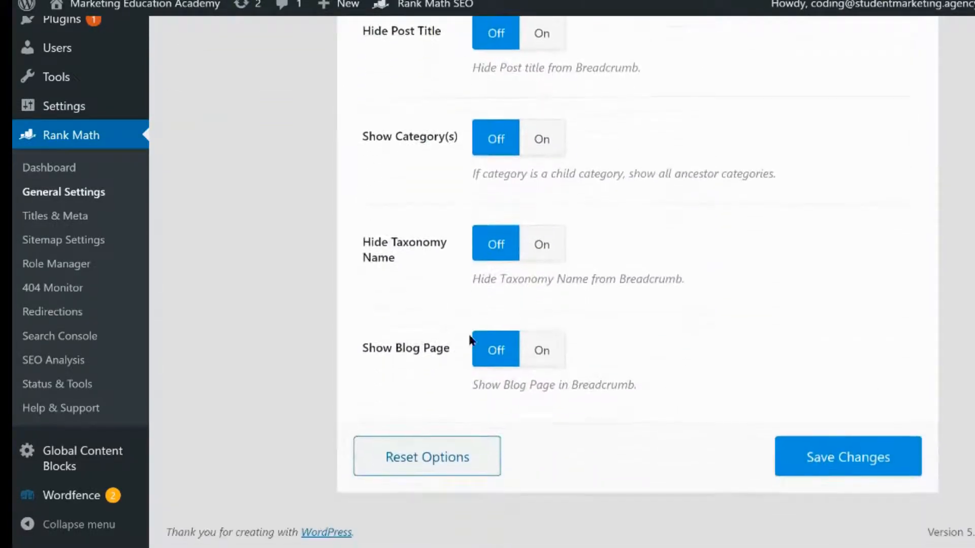
left_click(811, 454)
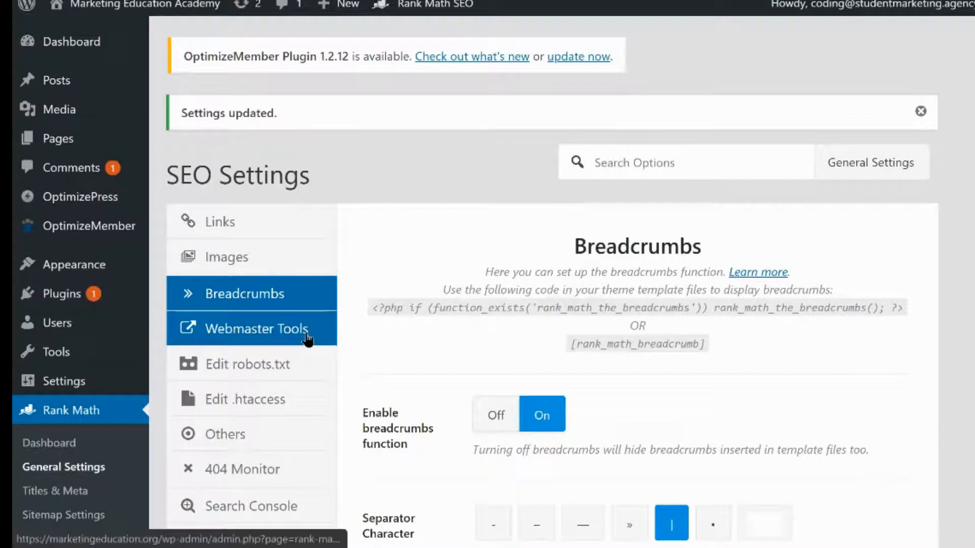
Open the Webmaster Tools tab and review its verification code fields for search engines
left_click(308, 340)
scroll(401, 340, "down", 2)
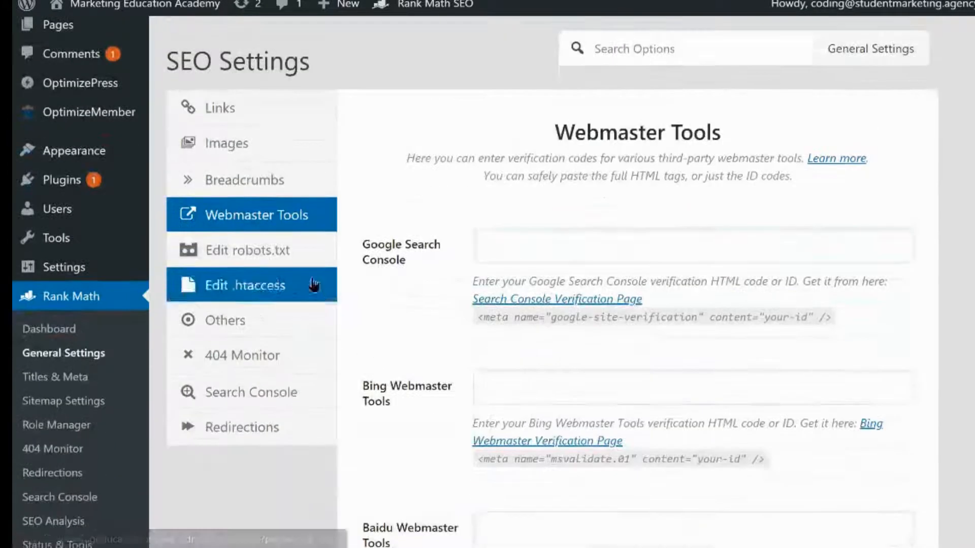
scroll(418, 315, "down", 3)
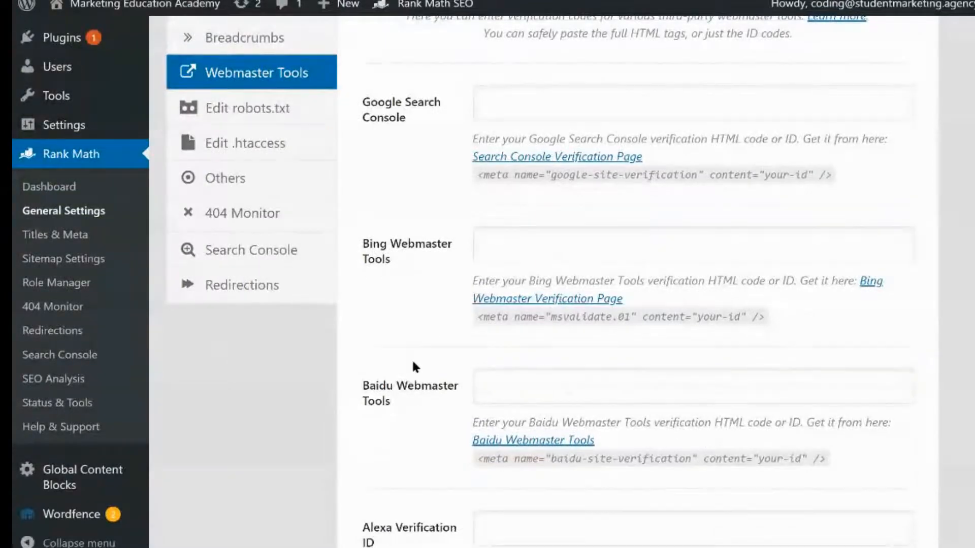
left_click(426, 263)
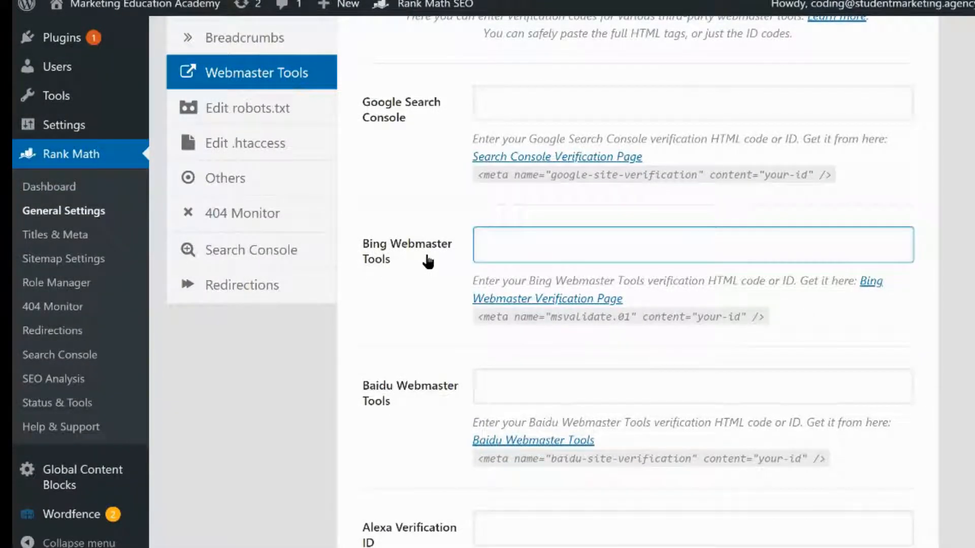
left_click(428, 325)
scroll(425, 320, "down", 1)
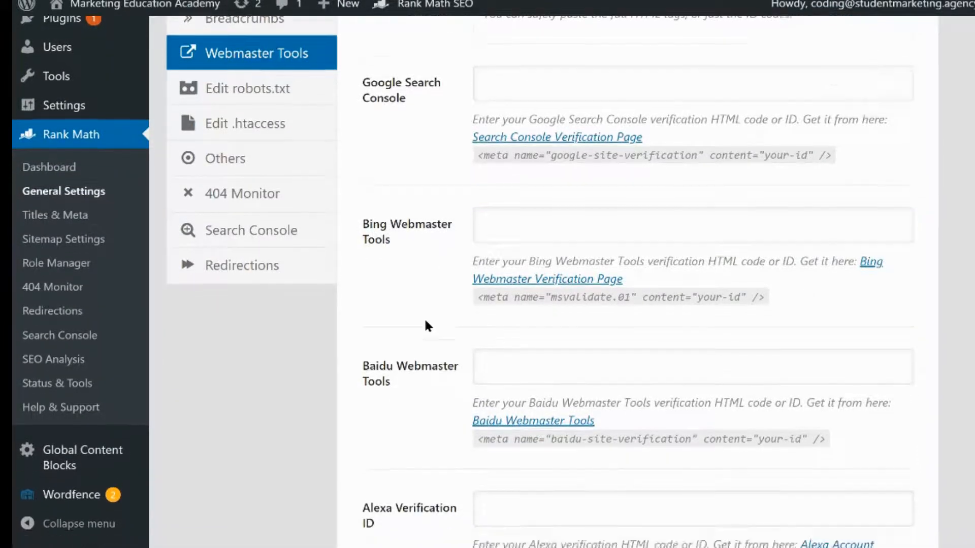
scroll(424, 322, "up", 4)
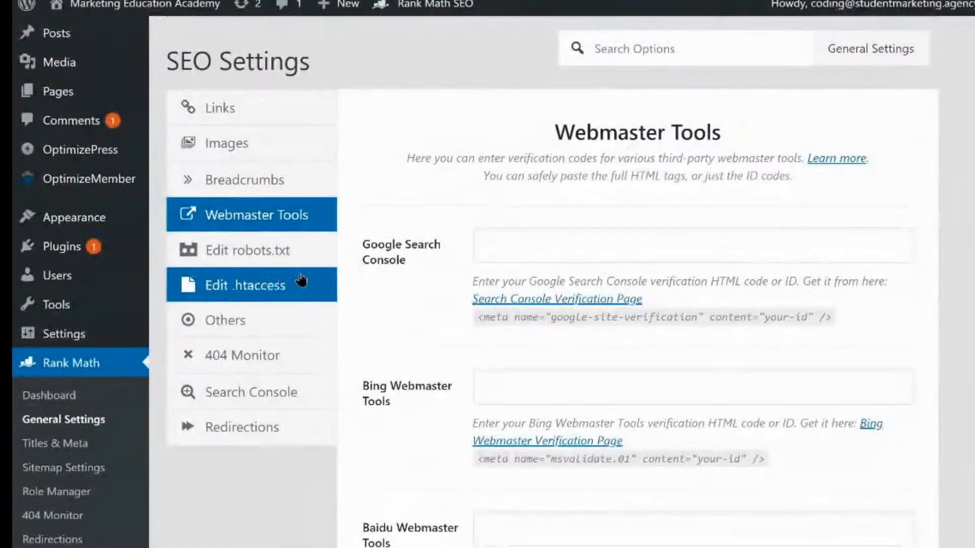
Try replacing the robots.txt content with test text, then paste the original rules back
left_click(310, 264)
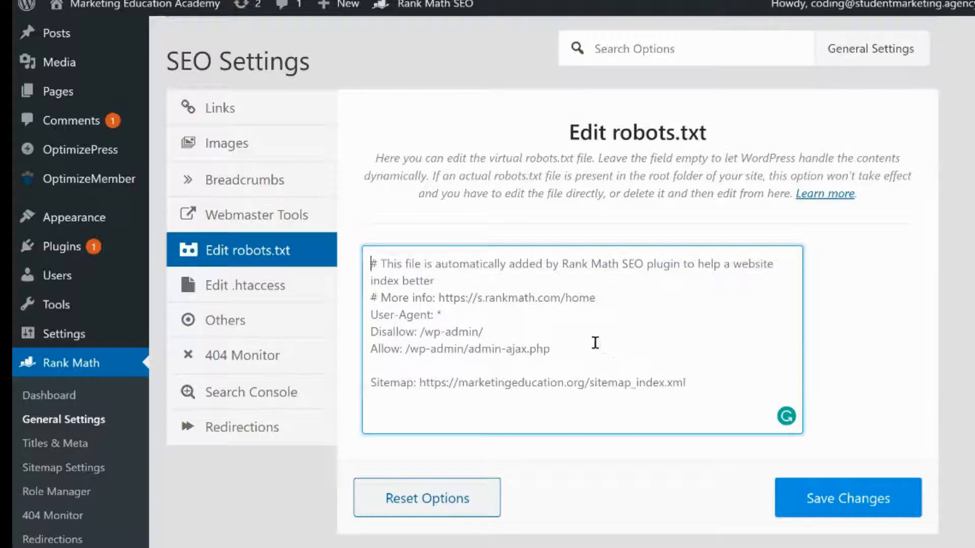
key("ctrl+a")
type("vbdbdb")
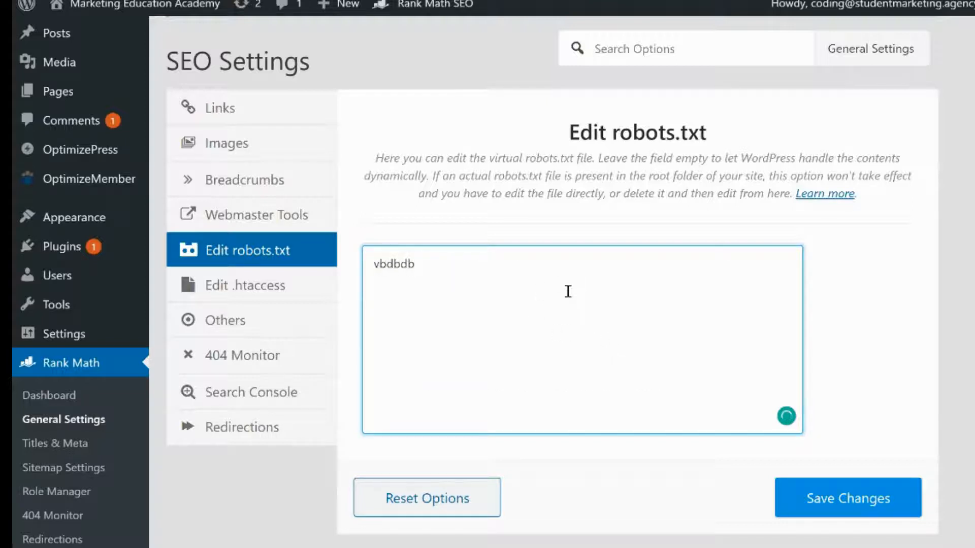
key("ctrl+a")
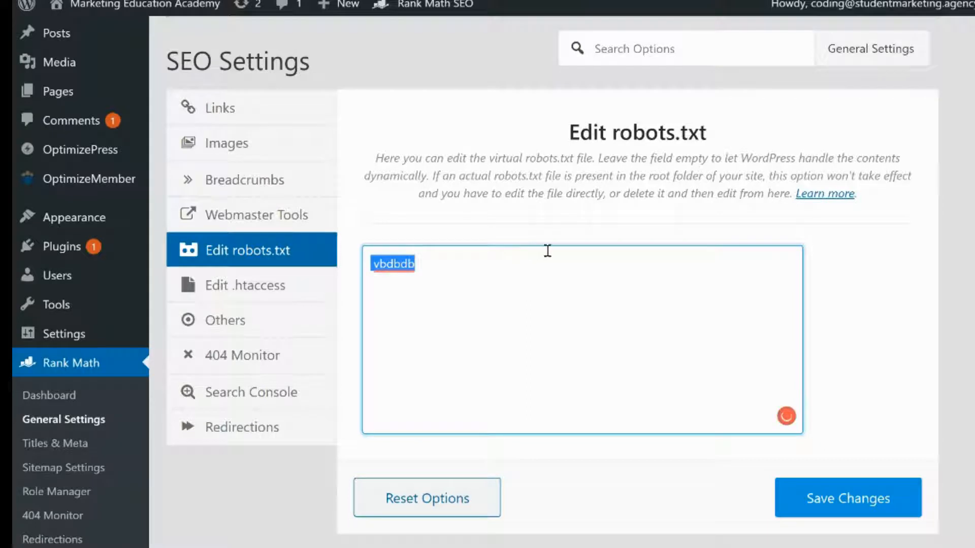
type("# This file is automatically added by Rank Math SEO plugin to help a website index better # More info: https://s.rankmath.com/home User-Agent: * Disallow: /wp-admin/ Allow: /wp-admin/admin-ajax.php  Sitemap: https://marketingeducation.org/sitemap_index.xml")
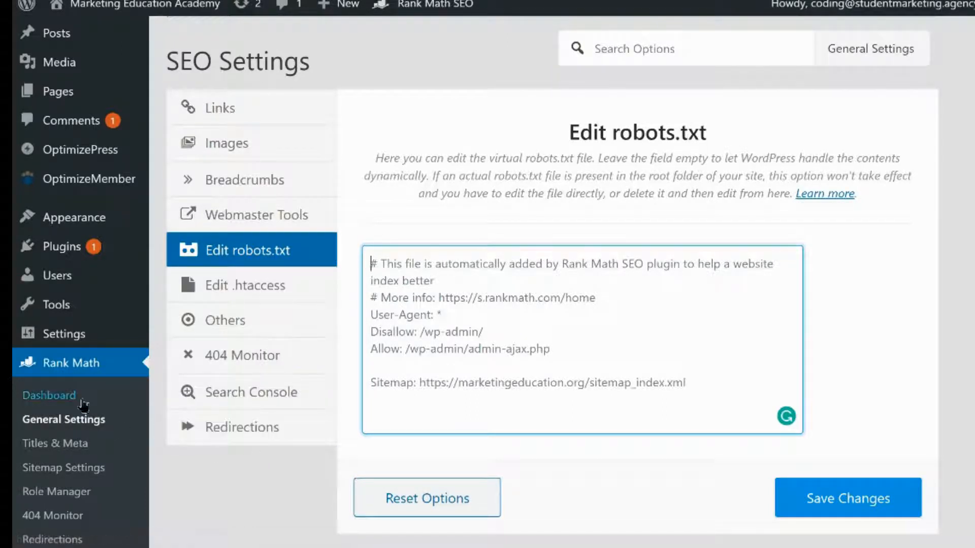
Open Titles & Meta and set the Global Meta separator character to |
scroll(99, 414, "down", 1)
left_click(103, 423)
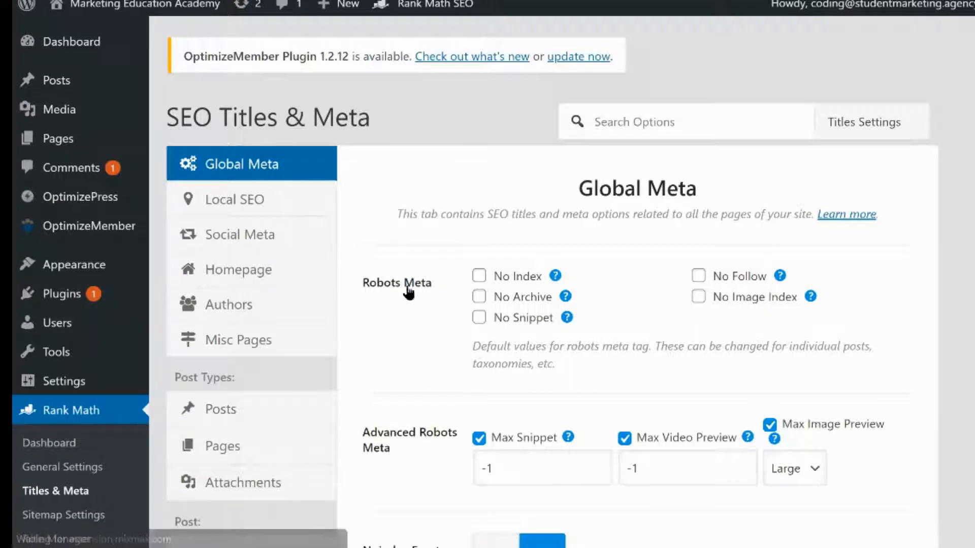
scroll(411, 336, "down", 5)
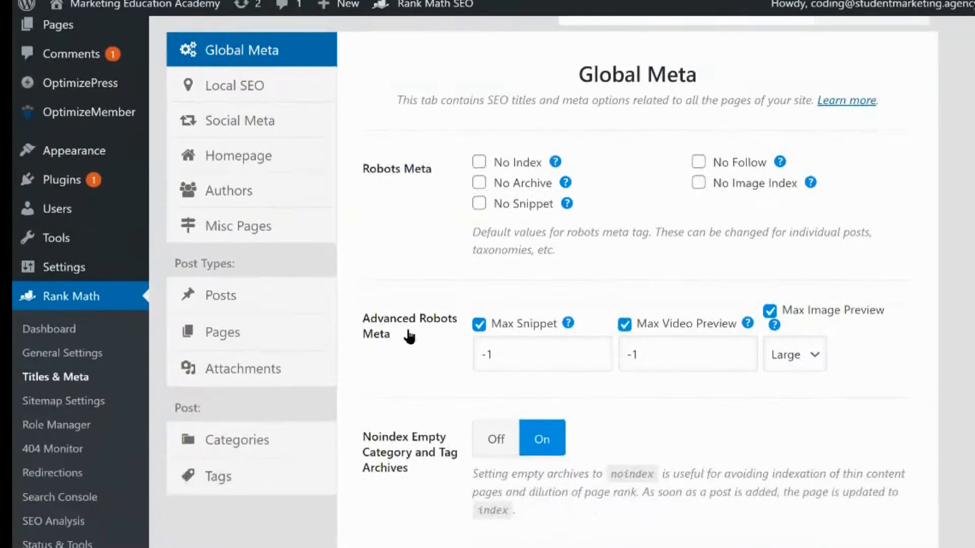
scroll(400, 379, "down", 3)
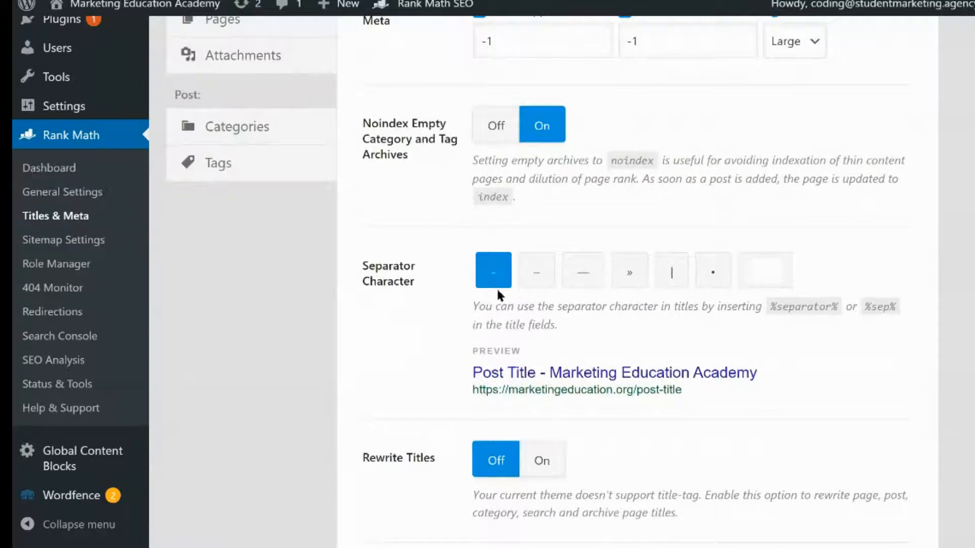
left_click(665, 274)
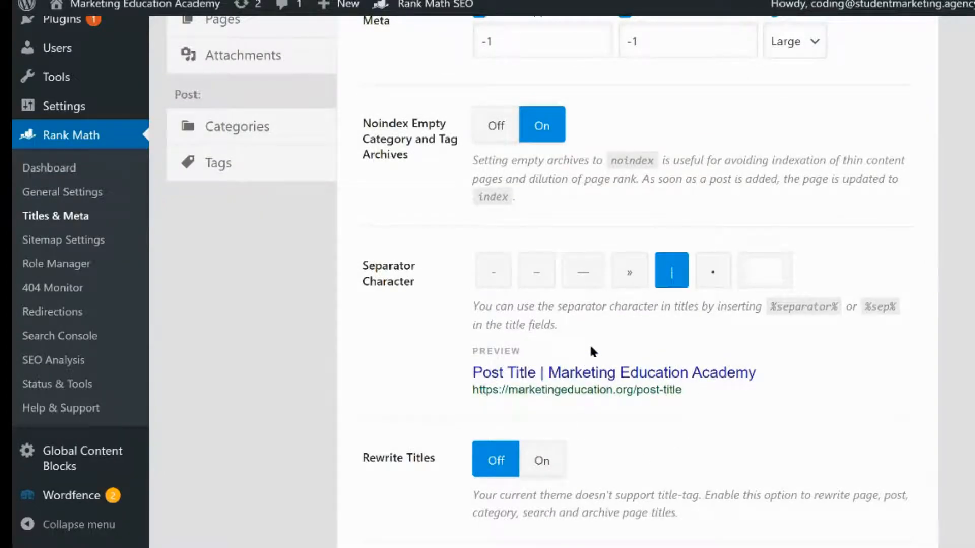
Review the title preview and the remaining Global Meta options down to Twitter Card Type
left_click_drag(541, 375, 549, 376)
scroll(443, 407, "down", 3)
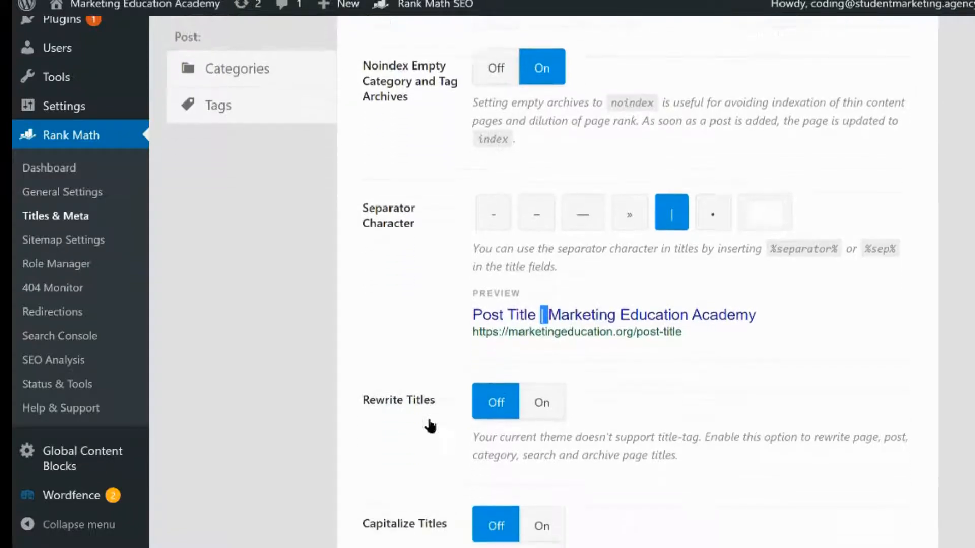
scroll(423, 429, "down", 5)
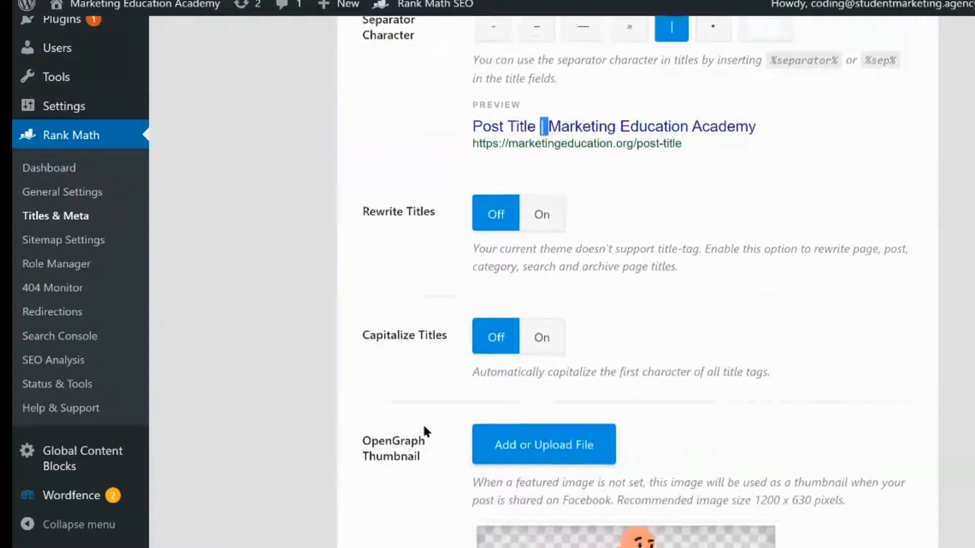
scroll(418, 445, "down", 5)
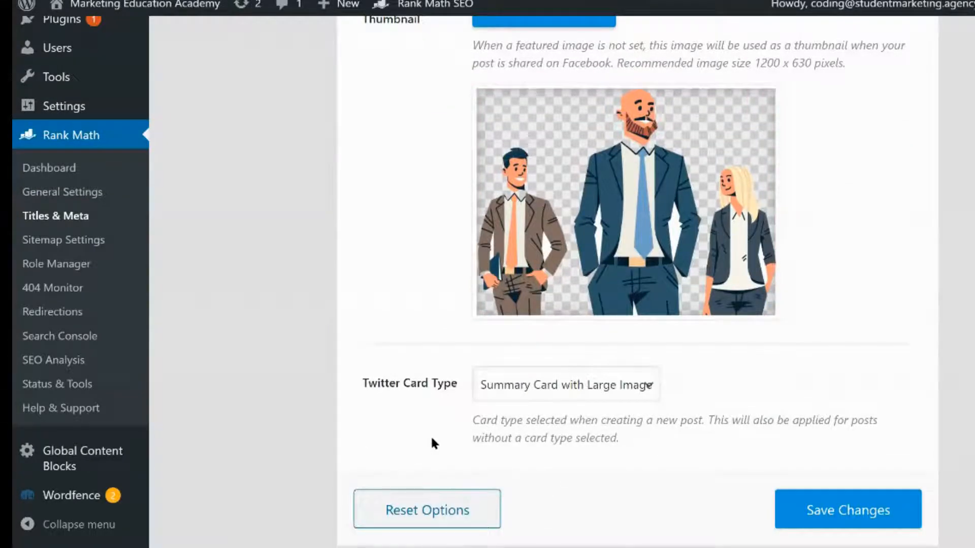
scroll(449, 399, "up", 9)
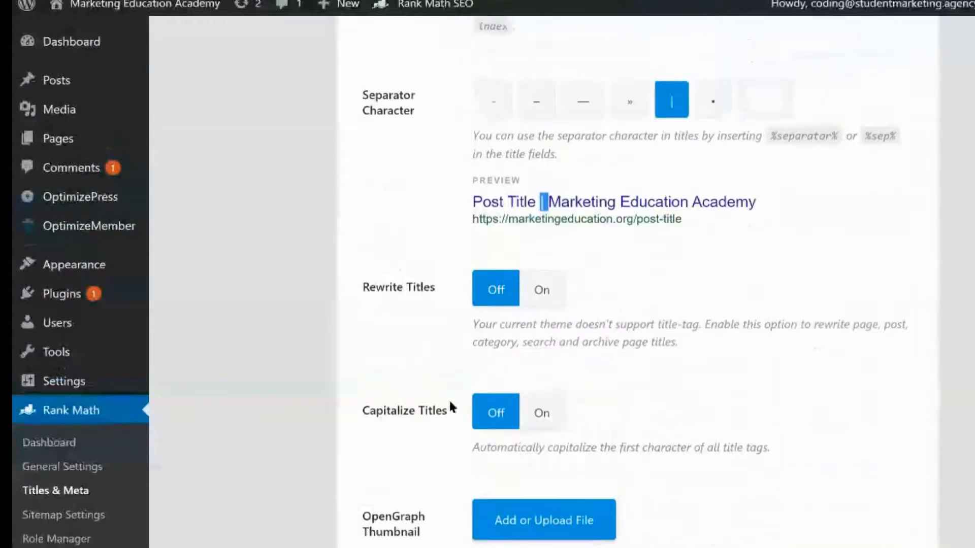
scroll(451, 401, "down", 4)
scroll(452, 409, "up", 6)
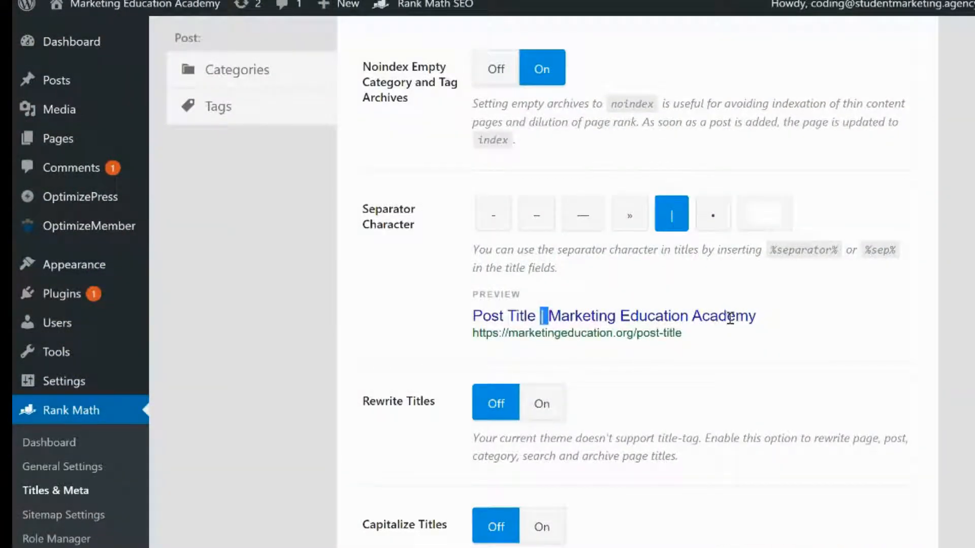
left_click(585, 318)
scroll(585, 322, "up", 9)
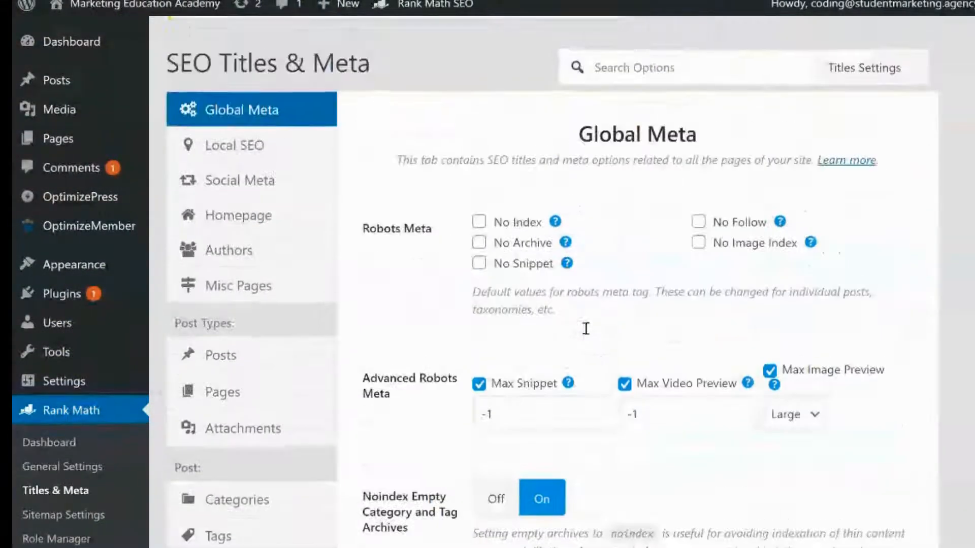
Save the Global Meta settings
scroll(711, 363, "down", 7)
scroll(714, 365, "down", 15)
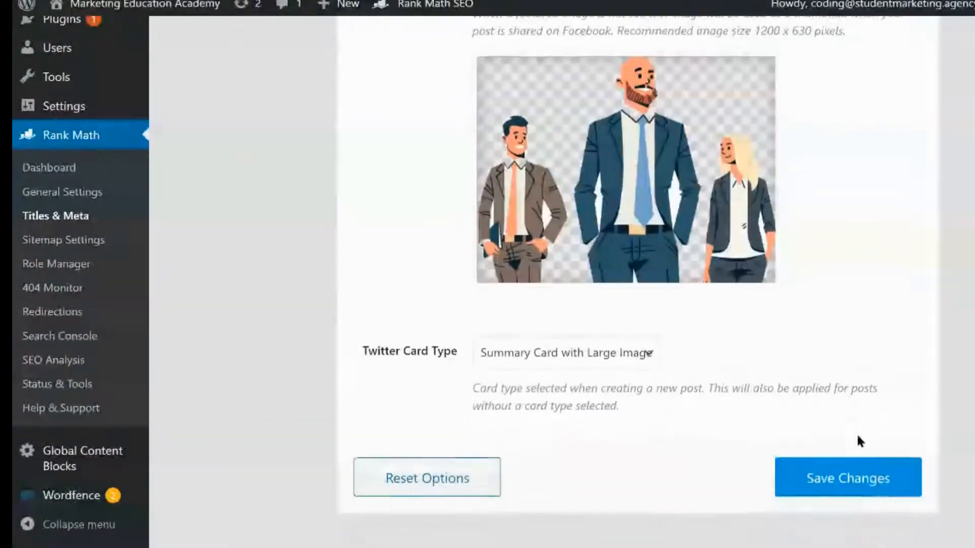
left_click(852, 456)
scroll(818, 331, "up", 8)
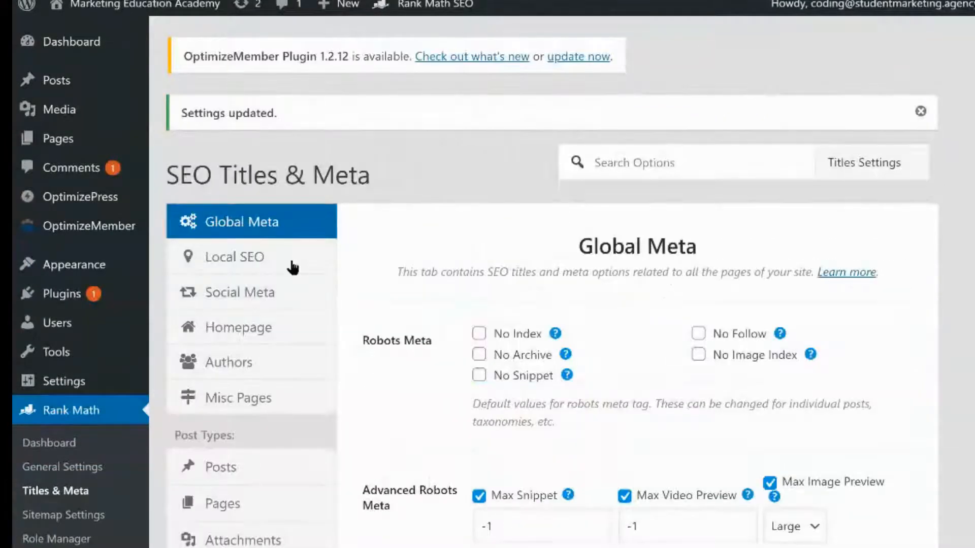
Open the Local SEO tab and review its organization name, logo, URL, address, opening hours and phone fields
left_click(284, 261)
scroll(413, 297, "down", 3)
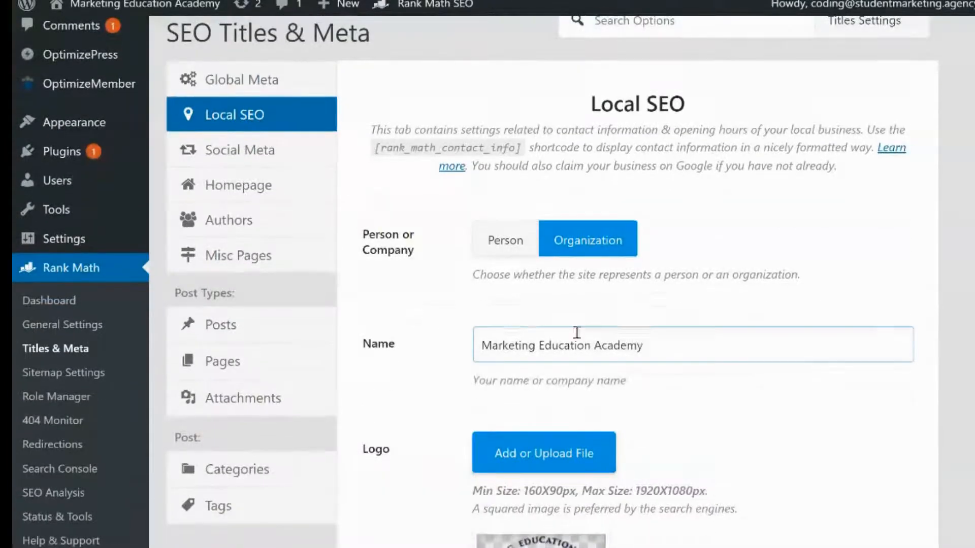
left_click(632, 343)
scroll(431, 337, "down", 5)
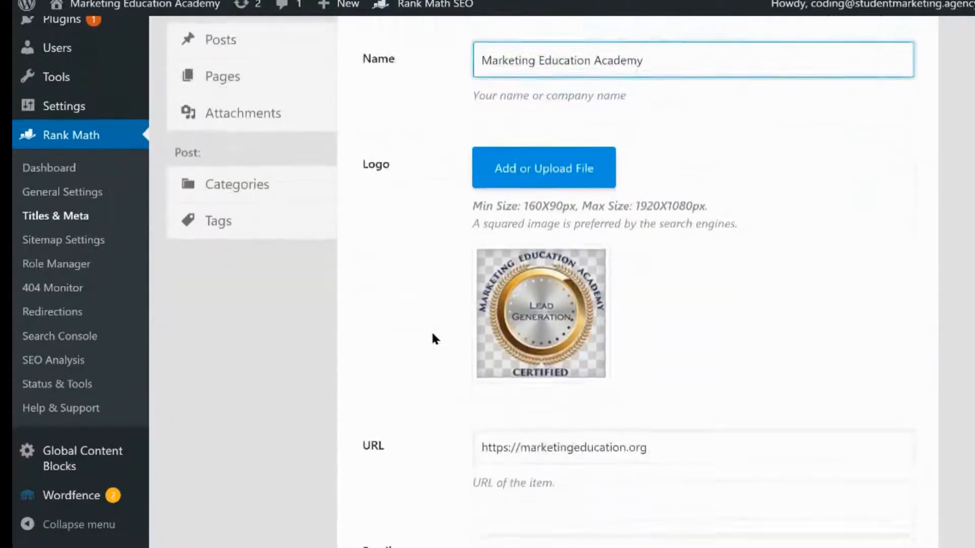
scroll(433, 334, "down", 6)
left_click(507, 208)
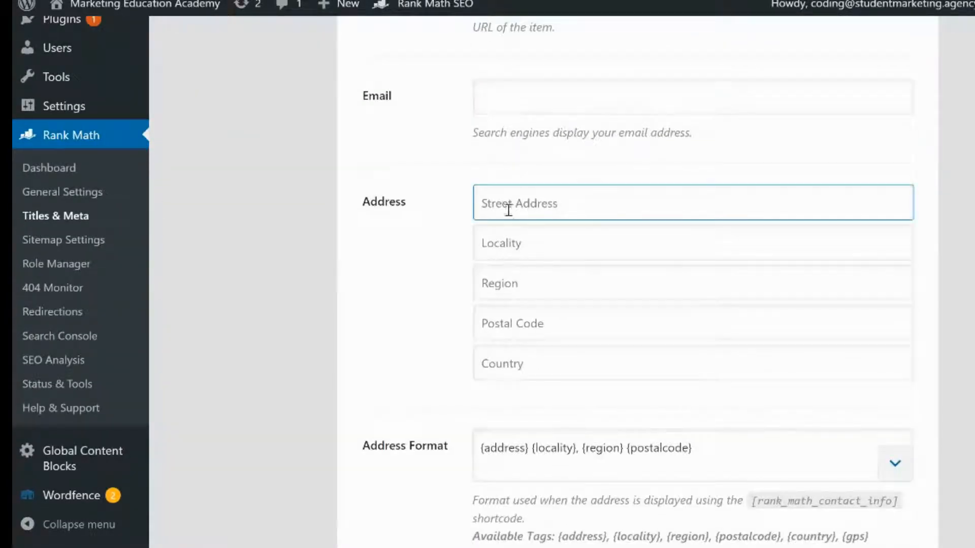
scroll(429, 386, "down", 3)
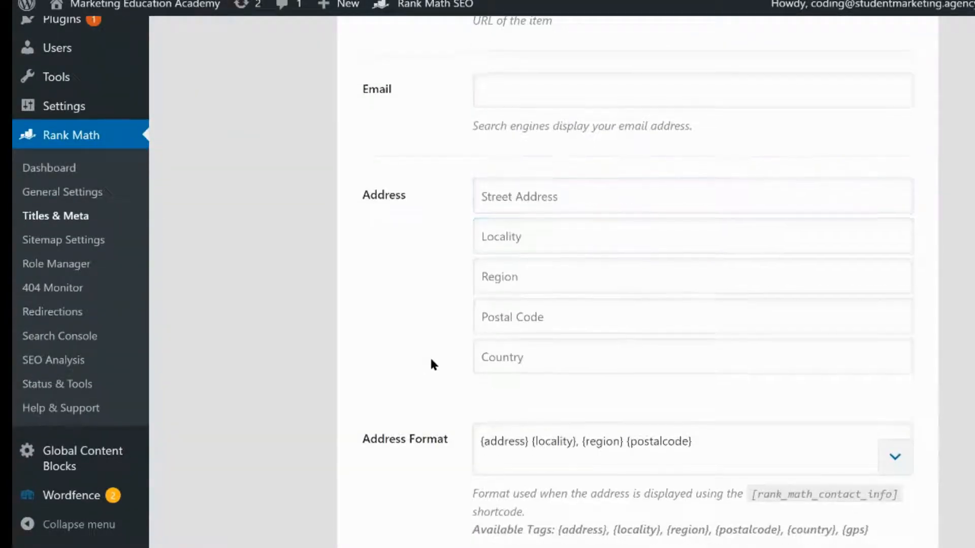
scroll(440, 259, "up", 2)
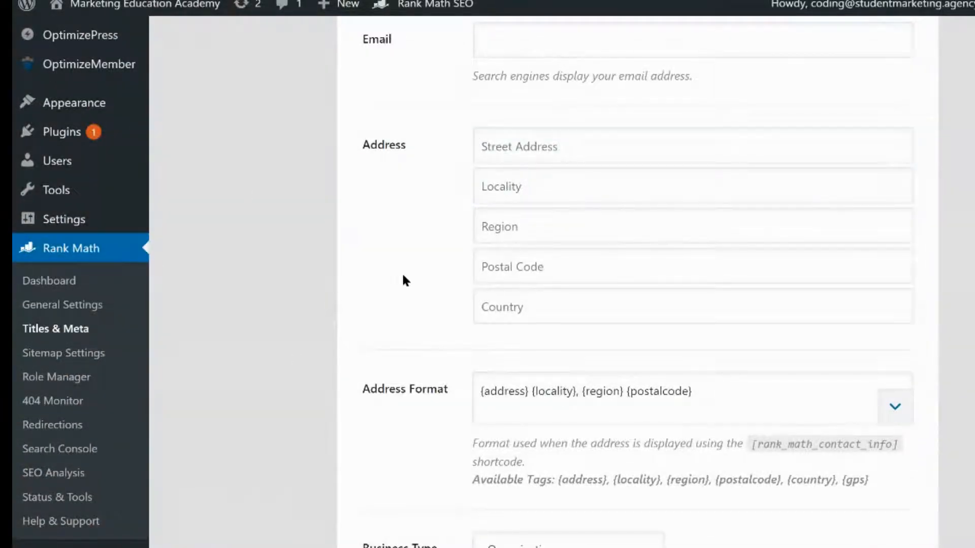
scroll(403, 280, "down", 7)
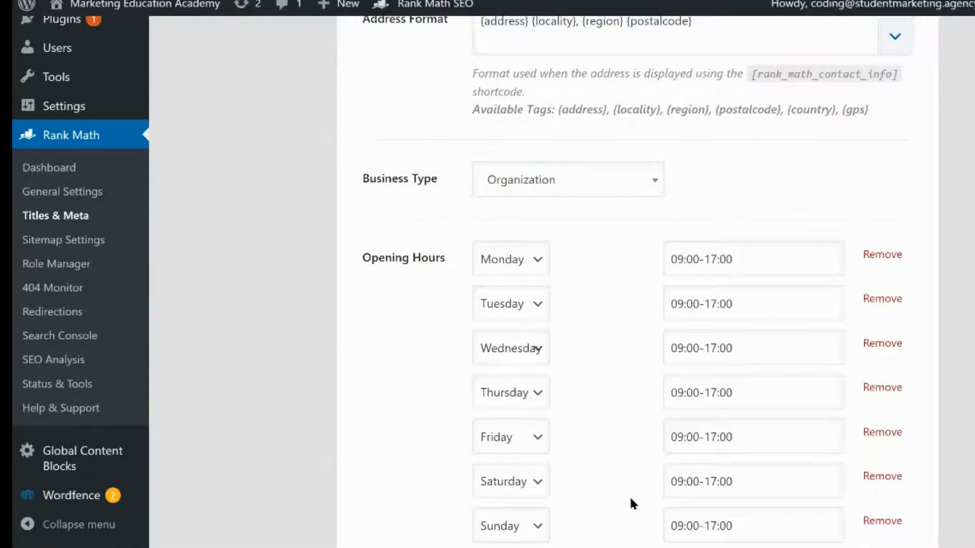
scroll(422, 426, "down", 9)
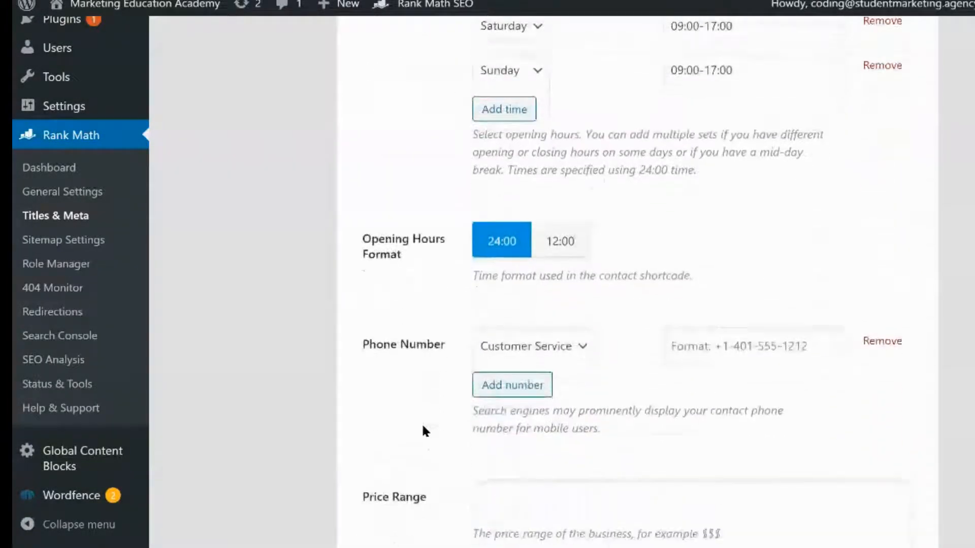
scroll(423, 427, "down", 4)
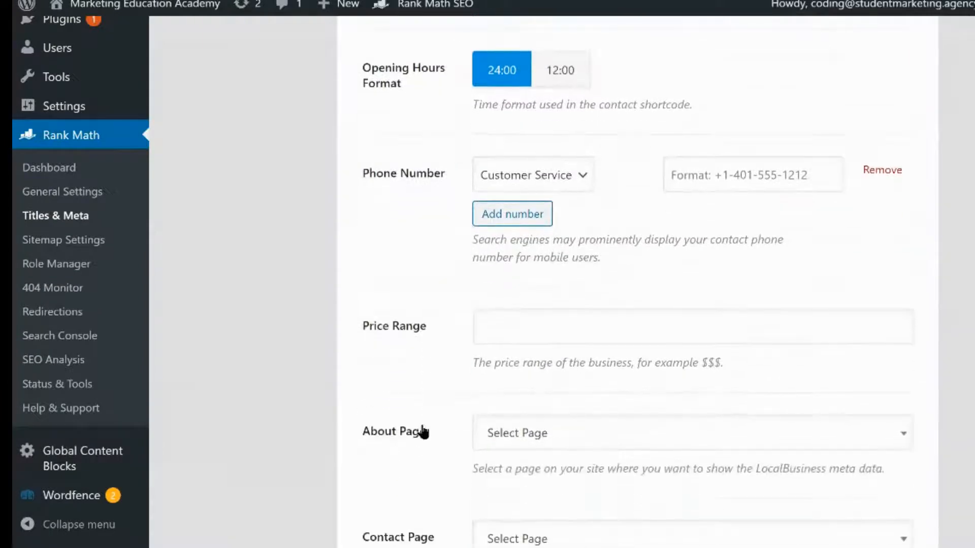
Save the Local SEO settings
scroll(422, 429, "down", 9)
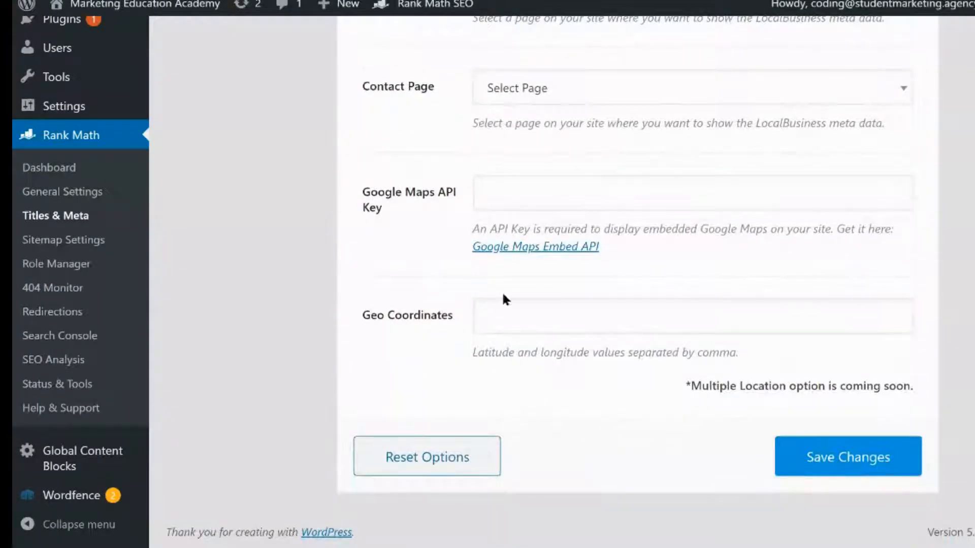
left_click(583, 320)
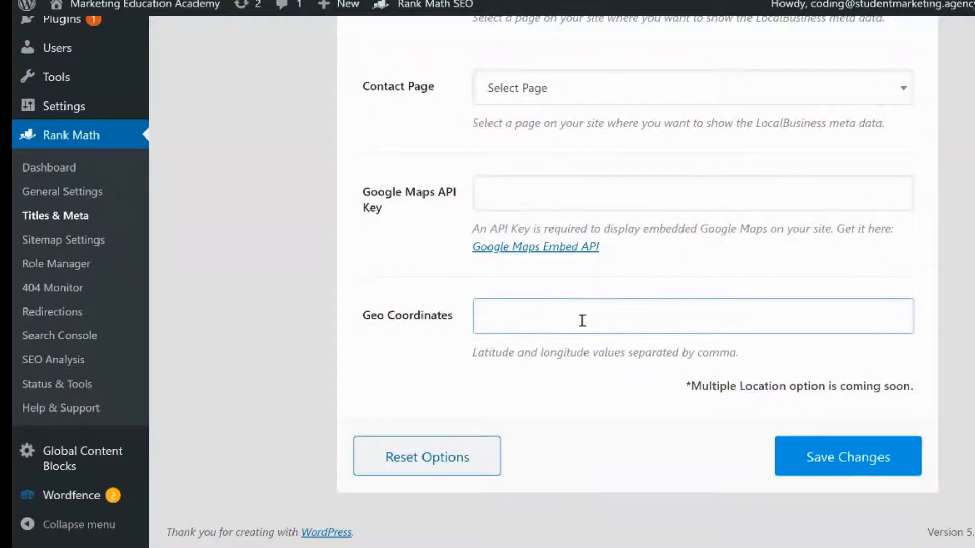
left_click(803, 456)
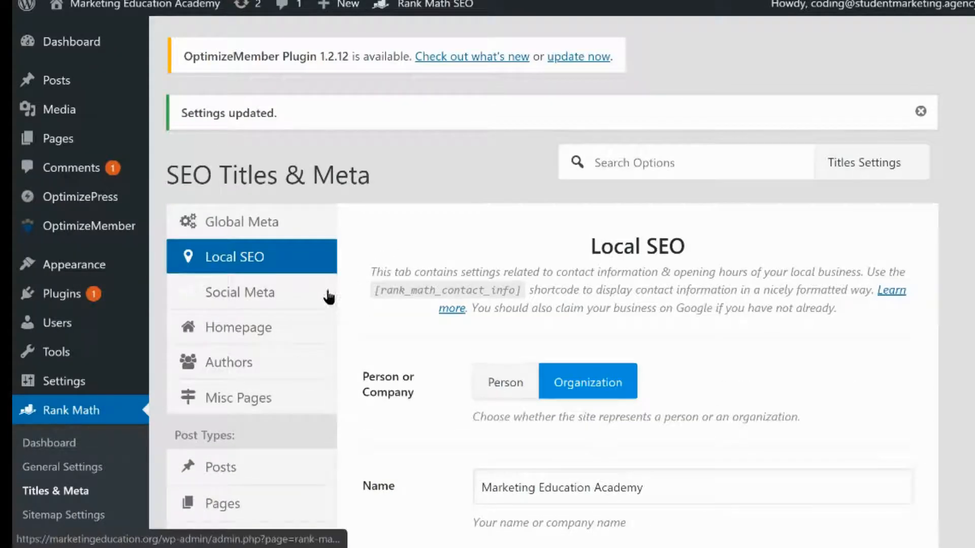
Open the Homepage and Authors tabs and review the author archive, author base and author robots meta options
left_click(324, 327)
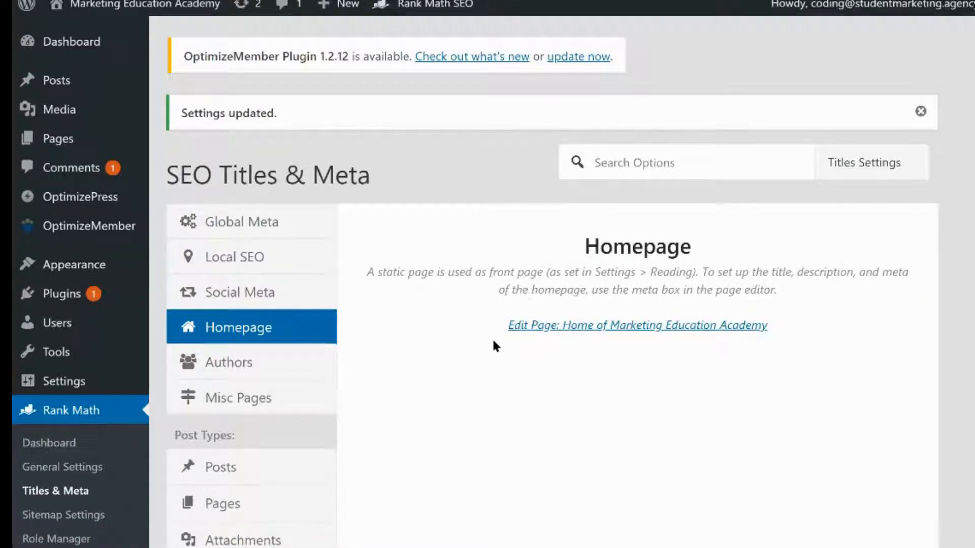
left_click(312, 374)
scroll(406, 401, "down", 1)
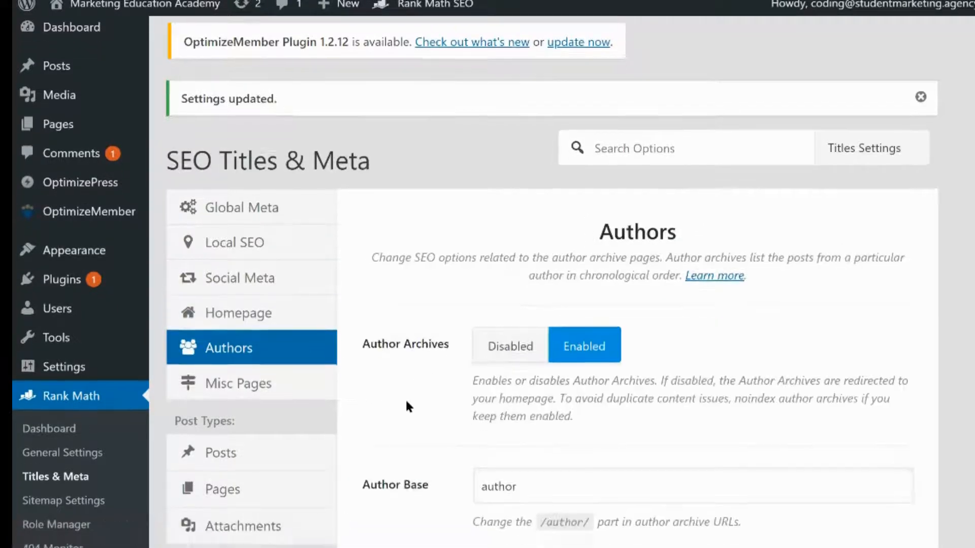
scroll(407, 405, "down", 2)
left_click(419, 404)
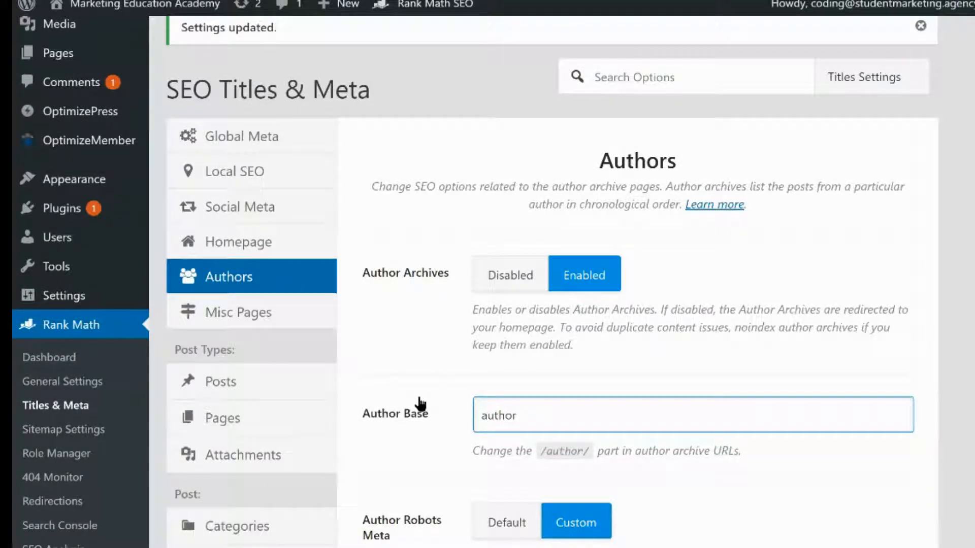
left_click(482, 297)
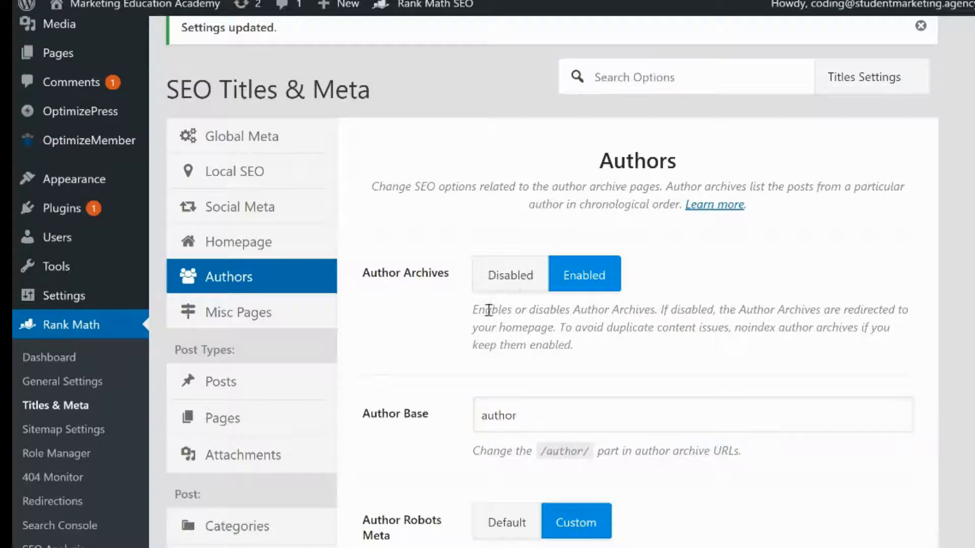
scroll(413, 347, "down", 2)
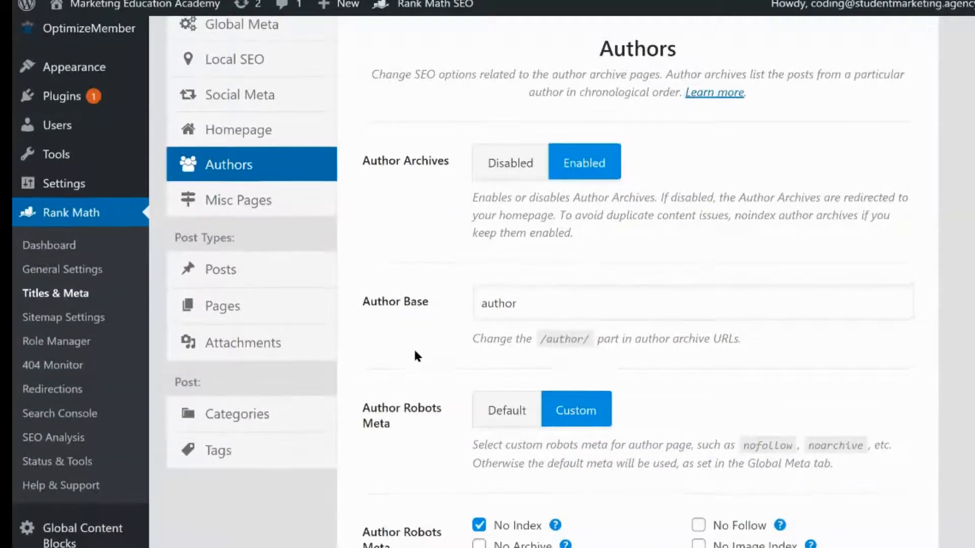
scroll(413, 347, "up", 1)
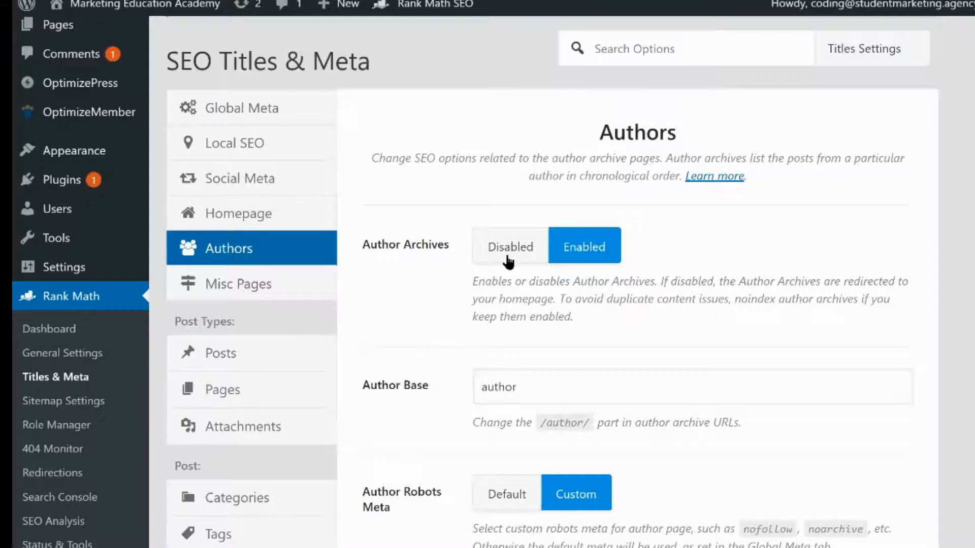
scroll(459, 319, "down", 2)
scroll(457, 319, "down", 3)
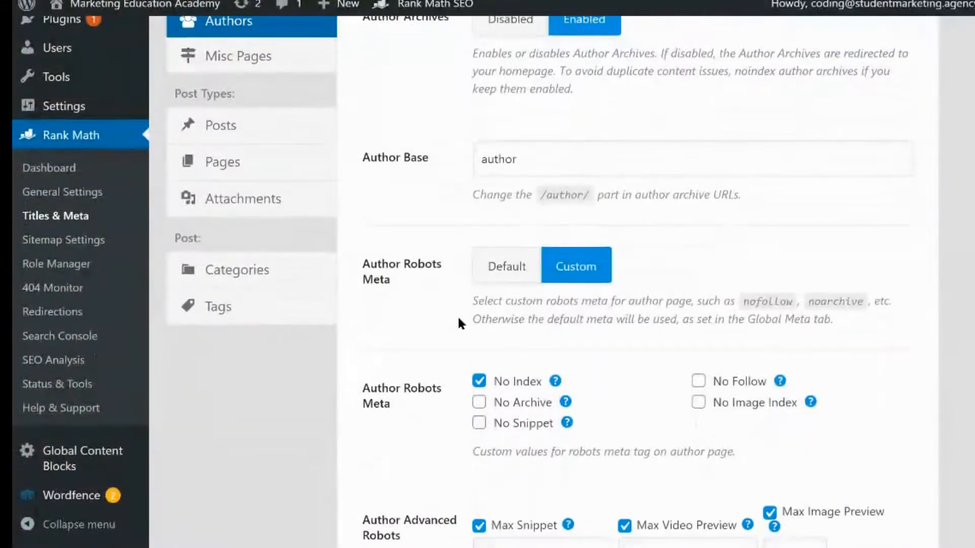
scroll(457, 318, "up", 4)
scroll(474, 274, "down", 3)
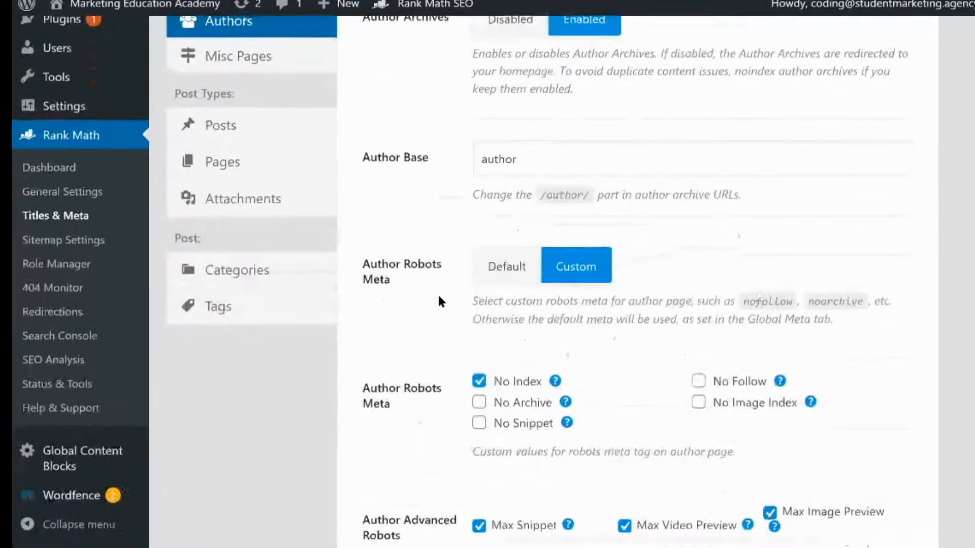
scroll(602, 141, "down", 6)
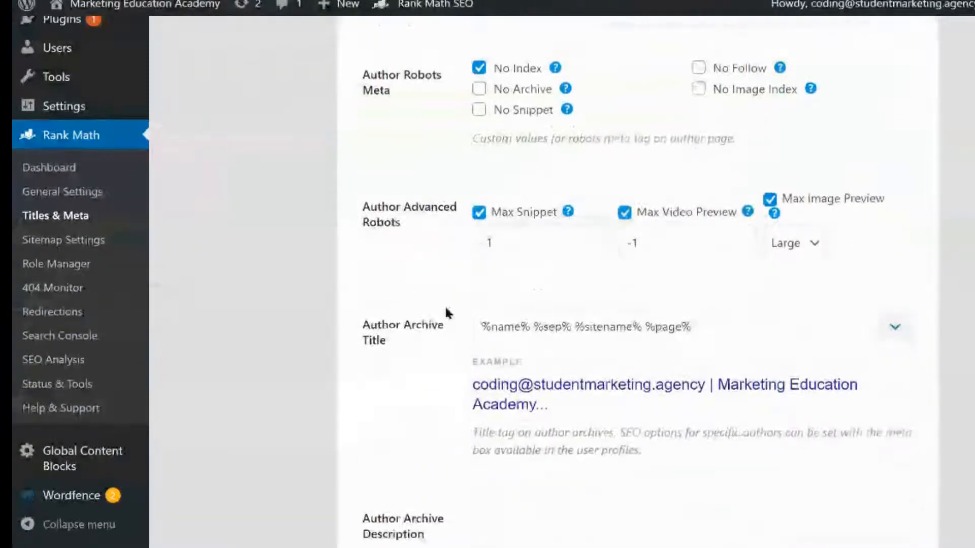
left_click(433, 318)
scroll(419, 337, "down", 3)
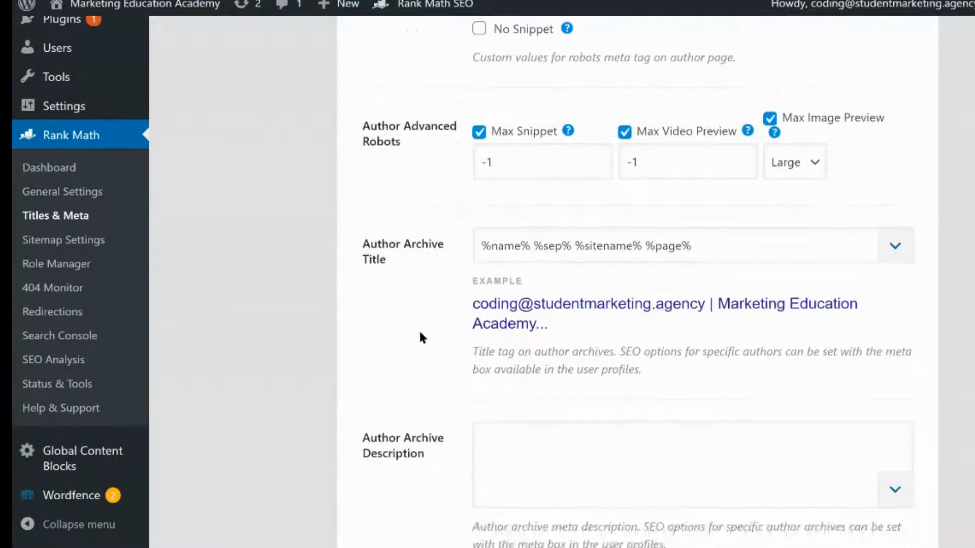
Copy %sep% %sitename% %page% from the Author Archive Title and paste it into the Author Archive Description
left_click(478, 354)
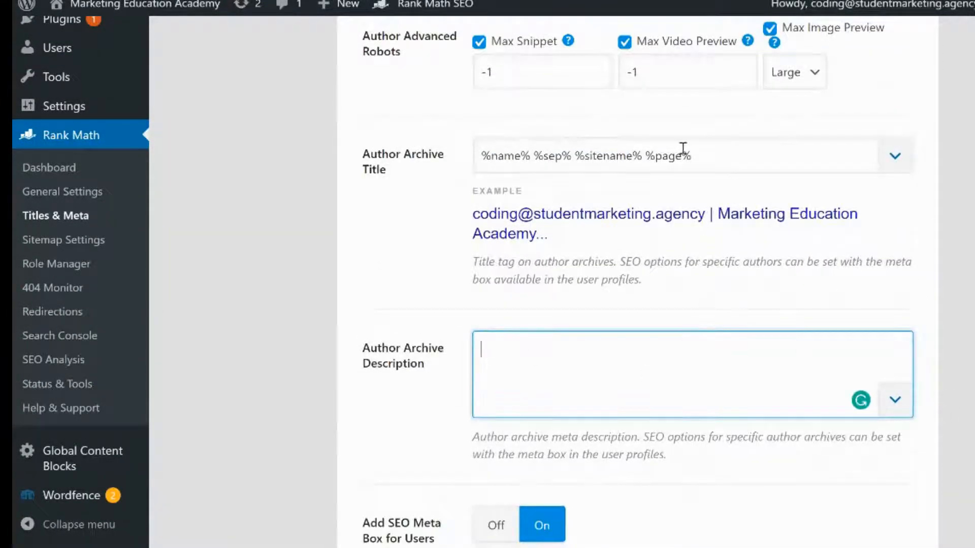
left_click(729, 160)
left_click_drag(729, 159, 533, 158)
key("ctrl+c")
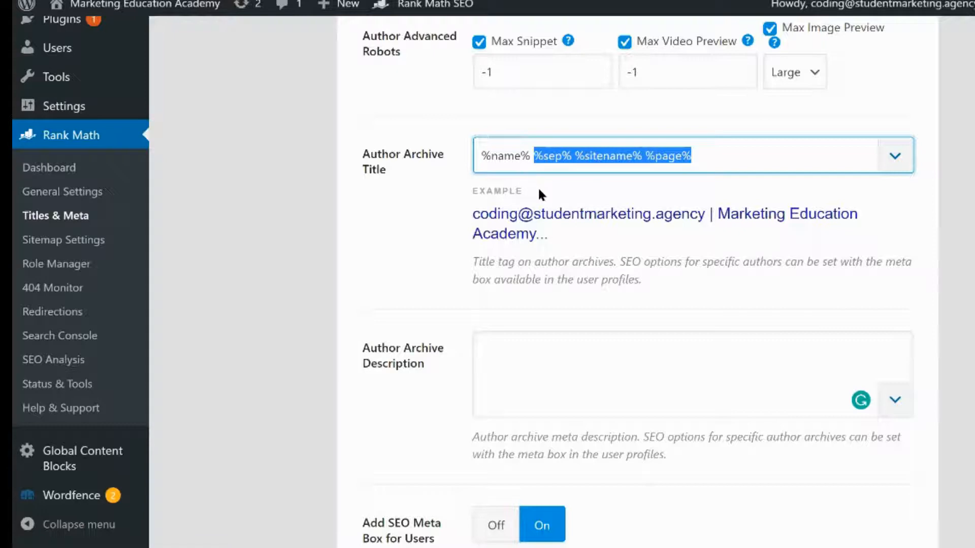
left_click(546, 348)
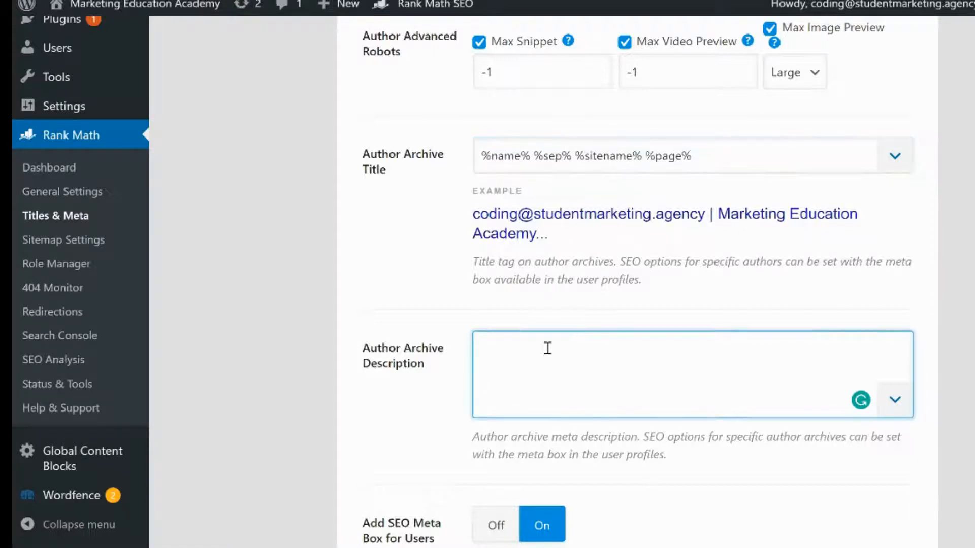
key("ctrl+v")
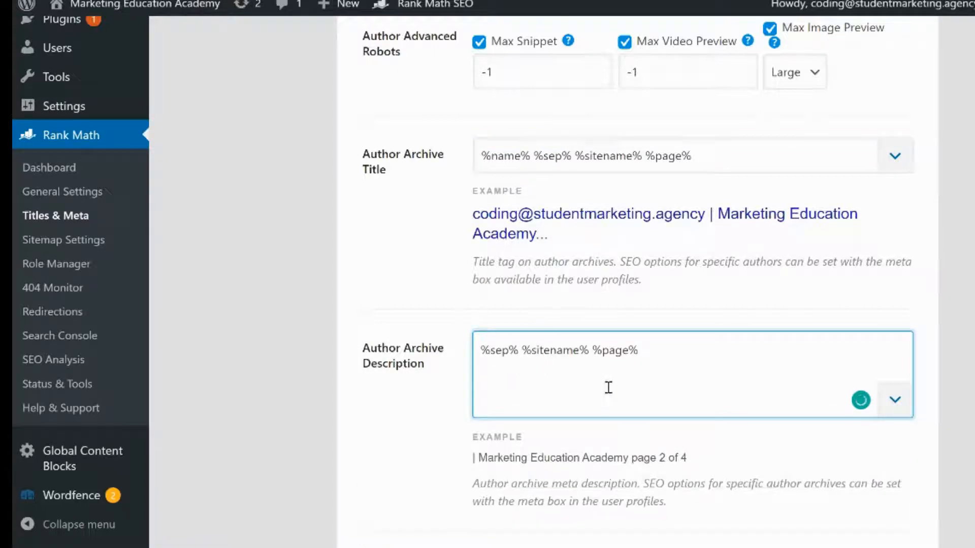
Examine the variables in the Author Archive Description and its example preview
scroll(664, 363, "up", 1)
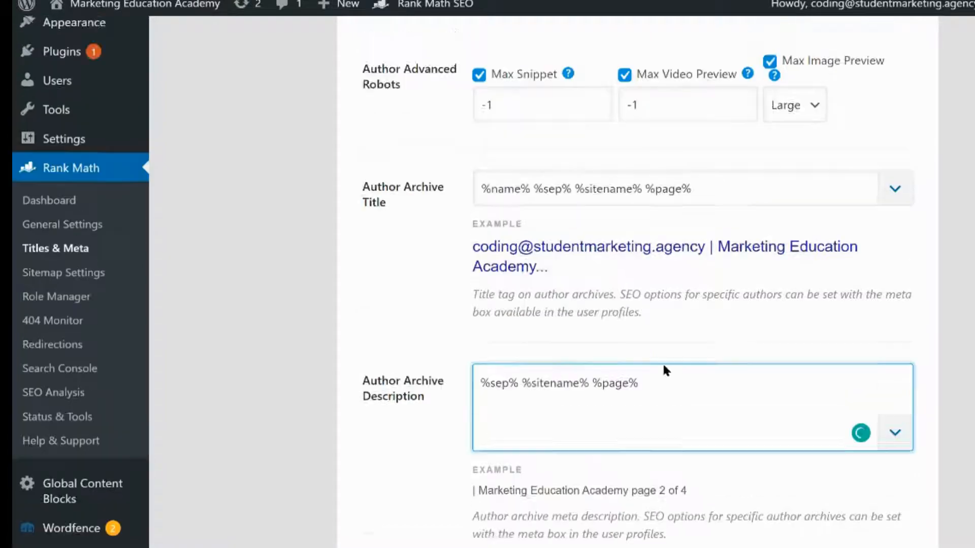
scroll(657, 363, "up", 15)
scroll(651, 348, "down", 5)
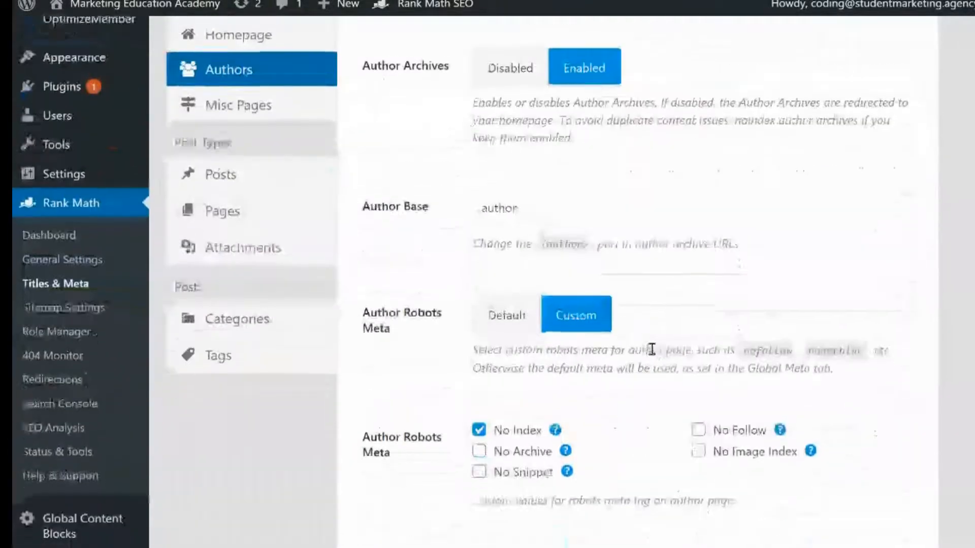
scroll(652, 349, "down", 10)
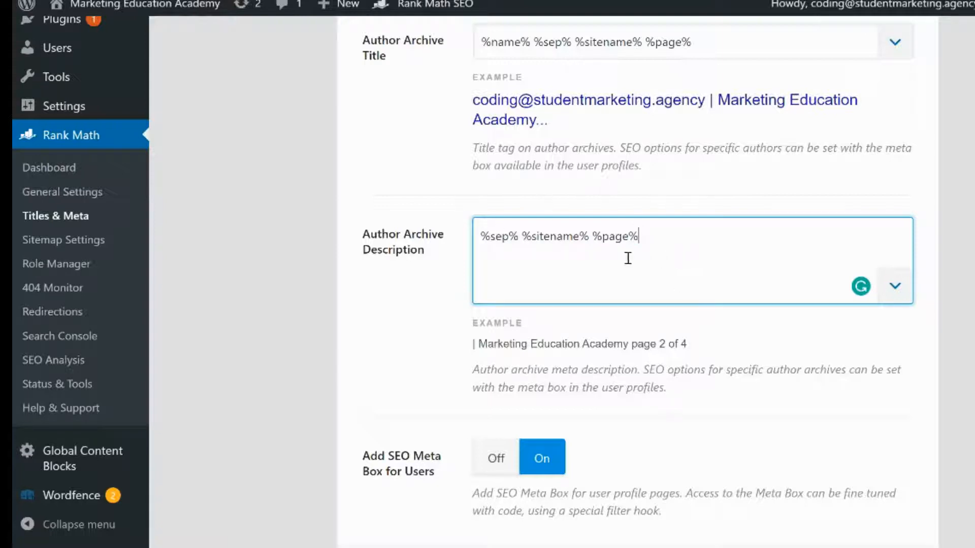
left_click_drag(628, 258, 472, 248)
key("ctrl+c")
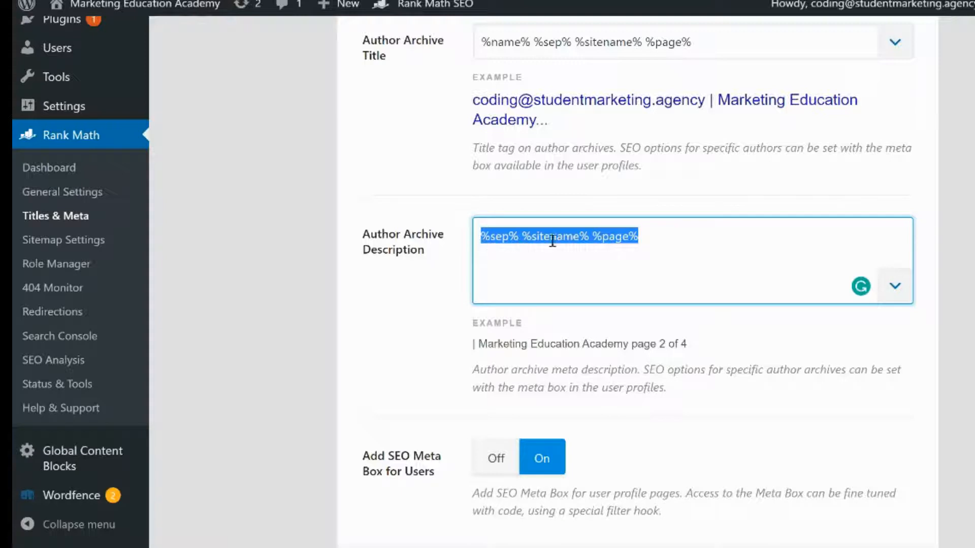
left_click(648, 235)
left_click_drag(647, 236, 591, 239)
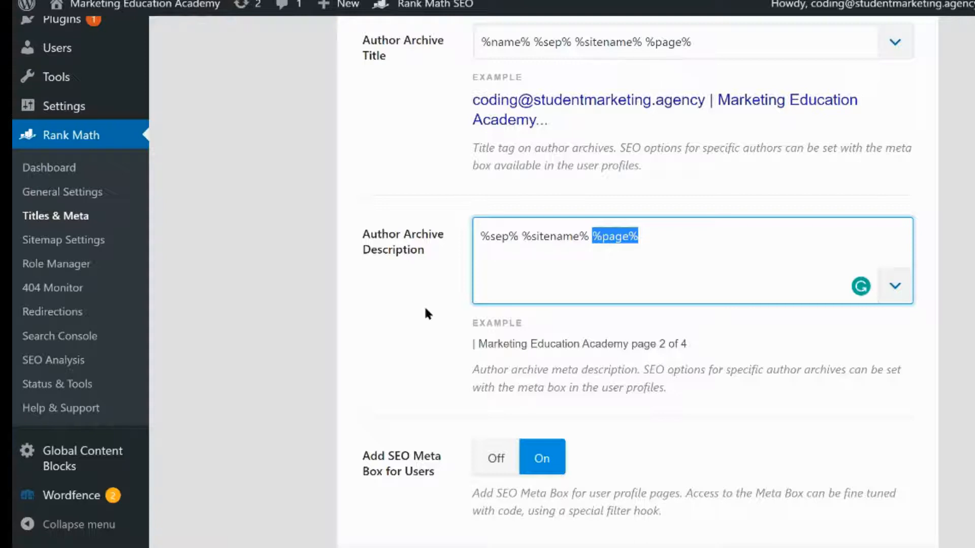
scroll(425, 309, "down", 3)
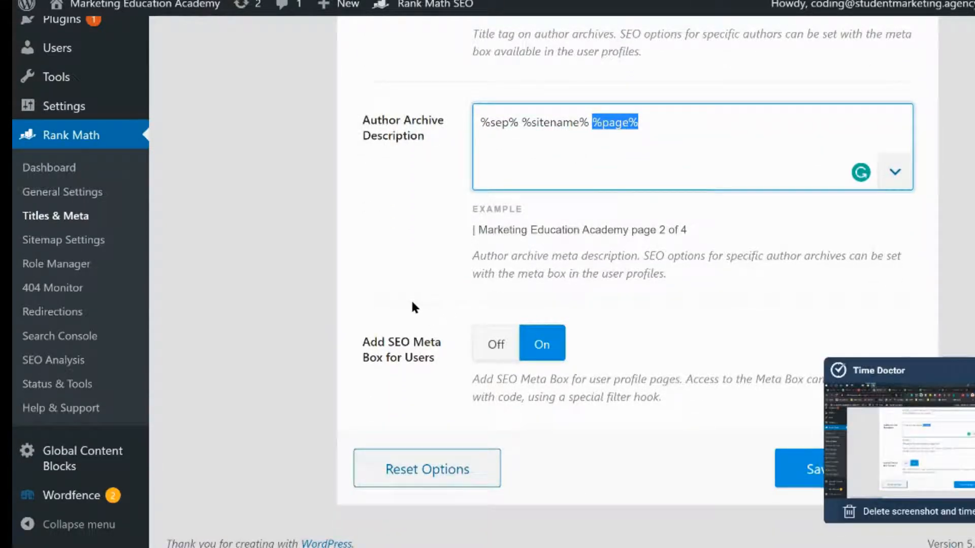
scroll(412, 303, "up", 1)
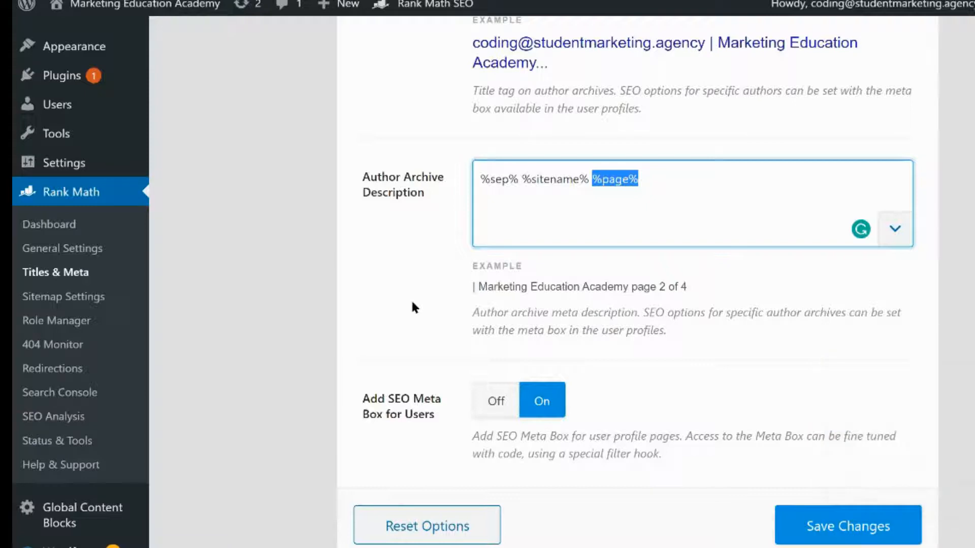
scroll(412, 304, "down", 1)
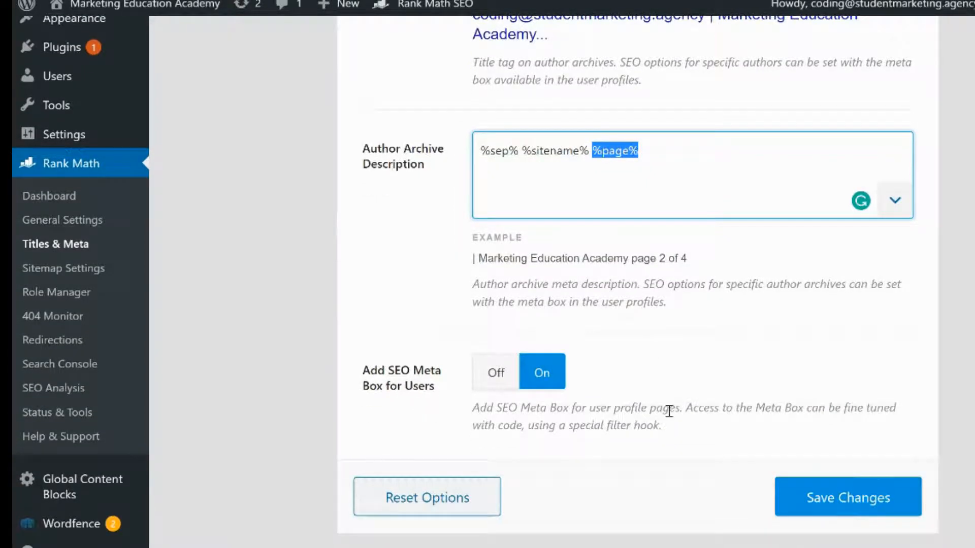
Save the Authors settings and open the Misc Pages tab
left_click(864, 505)
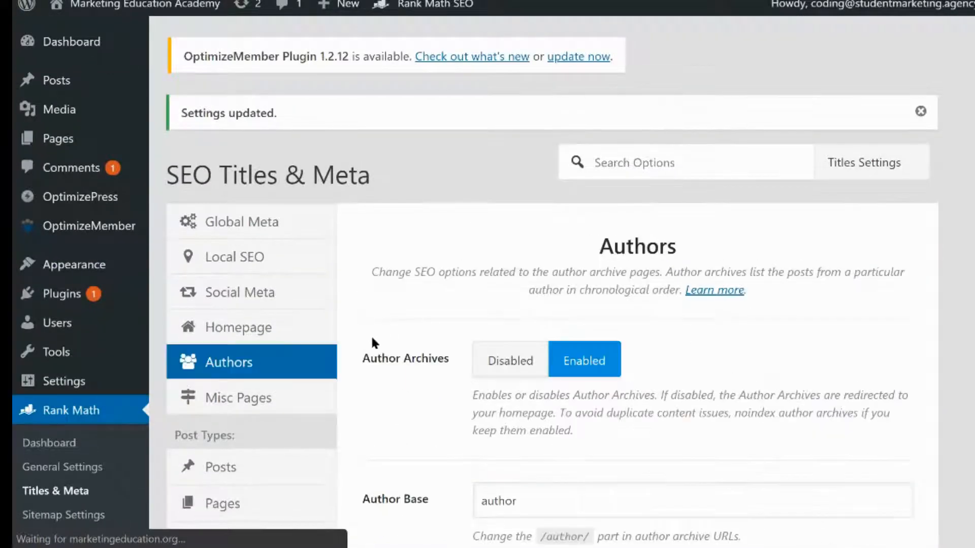
scroll(345, 370, "down", 3)
left_click(303, 292)
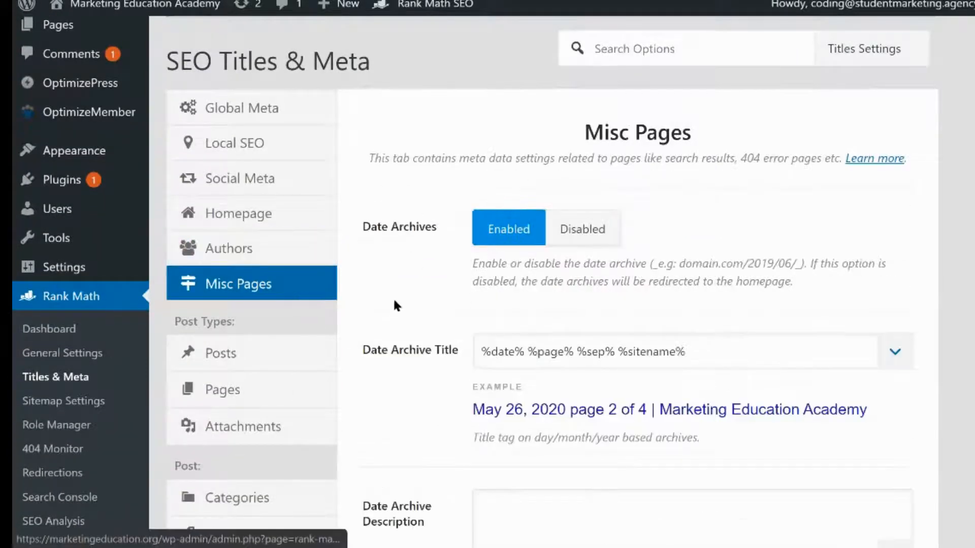
Paste %sep% %sitename% %page% into the Date Archive Description and save the Misc Pages settings
scroll(398, 324, "down", 2)
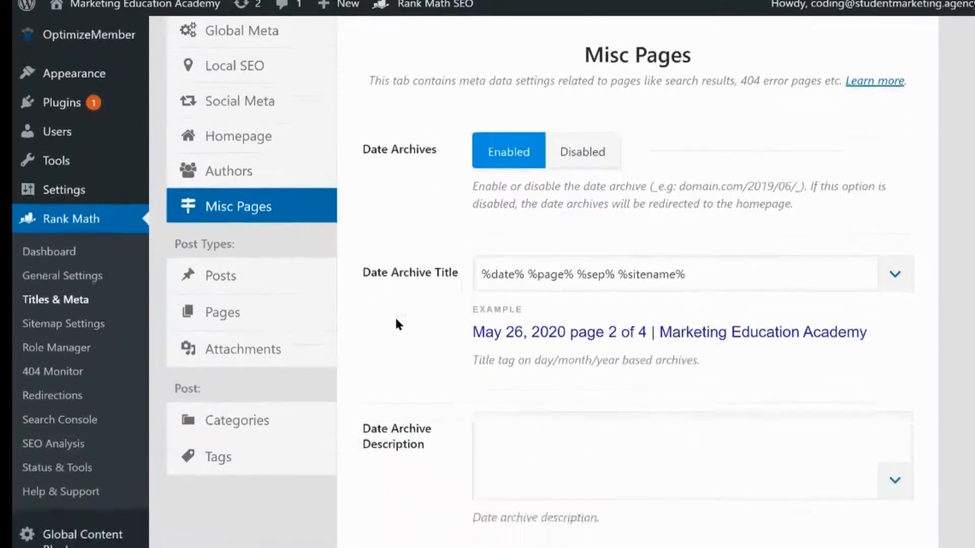
left_click(290, 349)
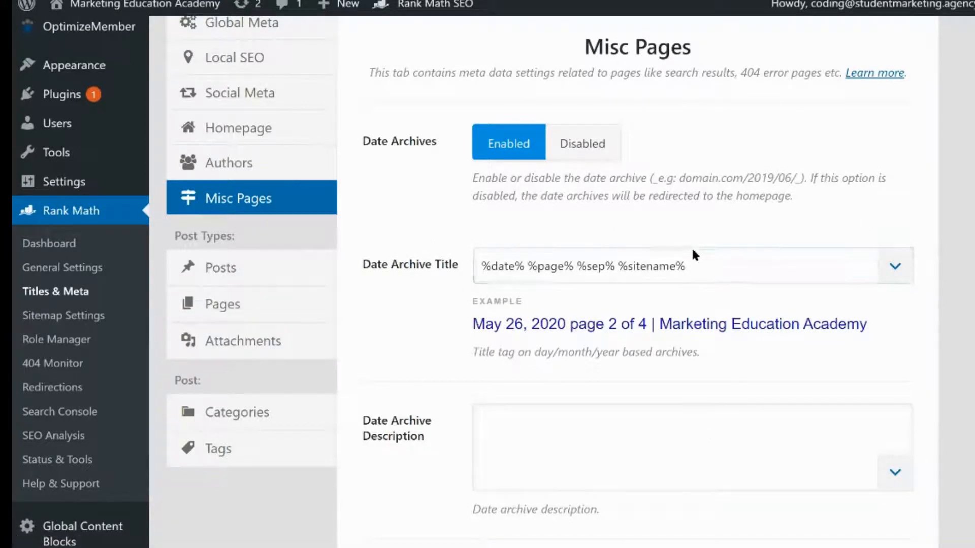
left_click(635, 424)
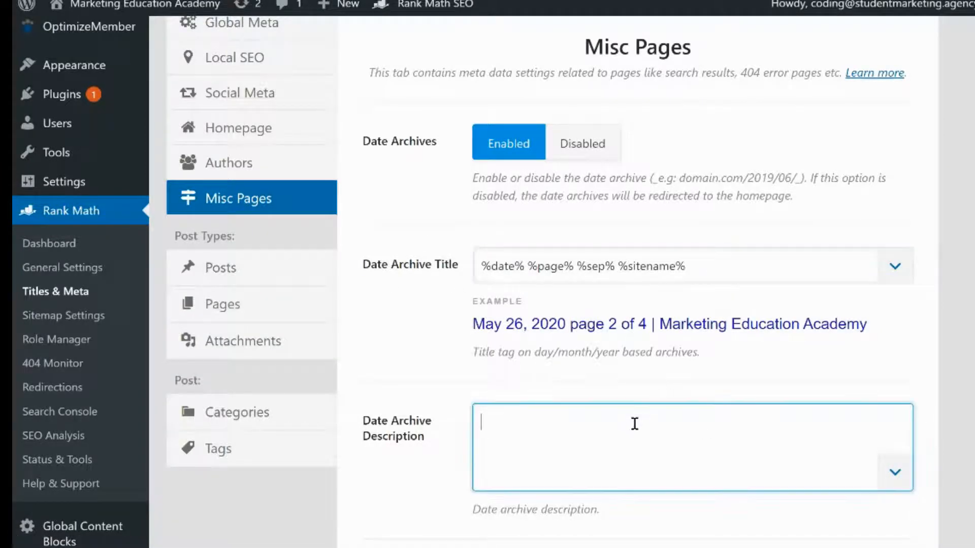
key("ctrl+v")
scroll(426, 441, "down", 1)
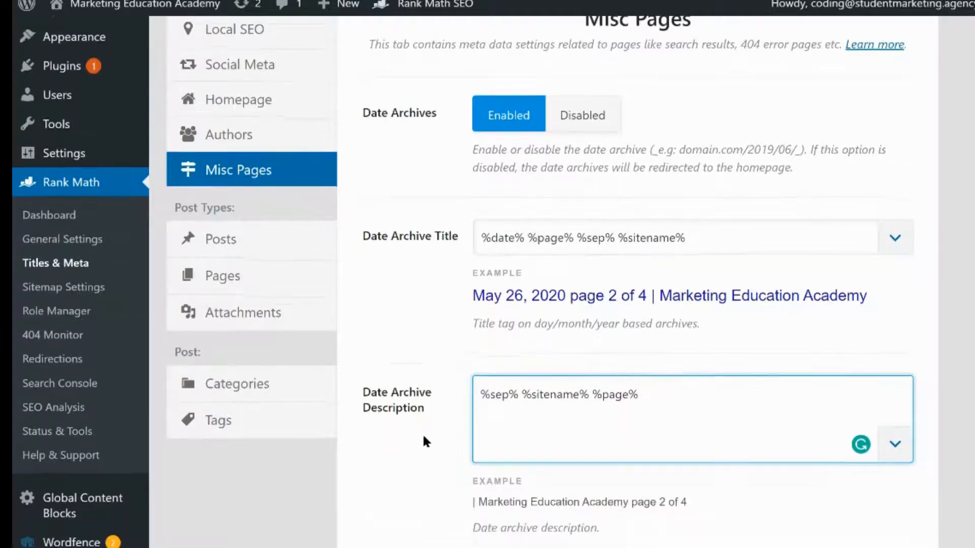
scroll(423, 436, "down", 2)
left_click_drag(644, 416, 686, 417)
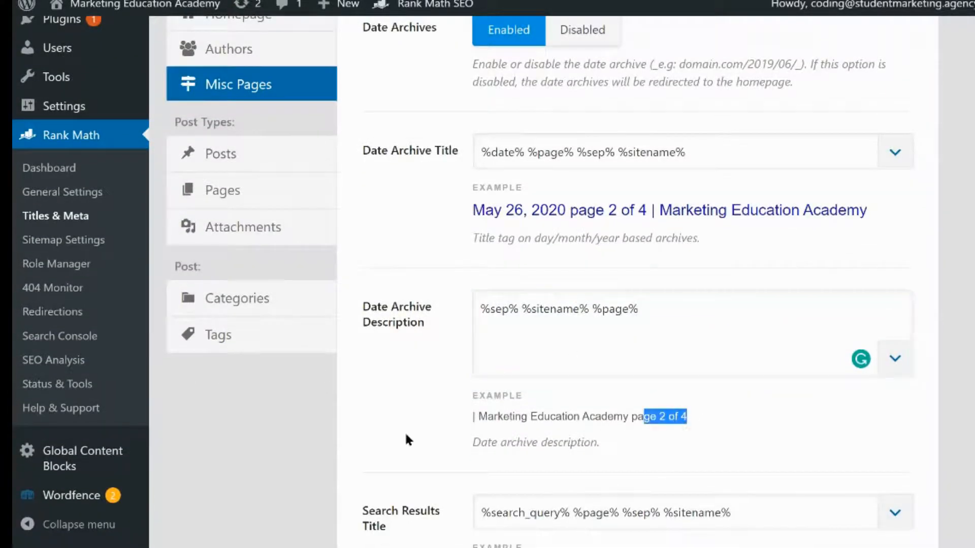
left_click(408, 439)
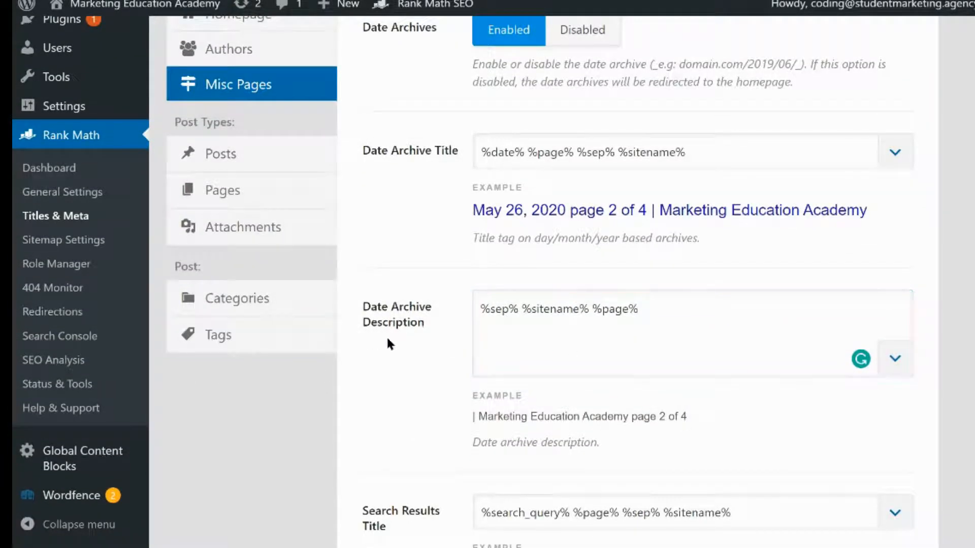
scroll(425, 322, "down", 5)
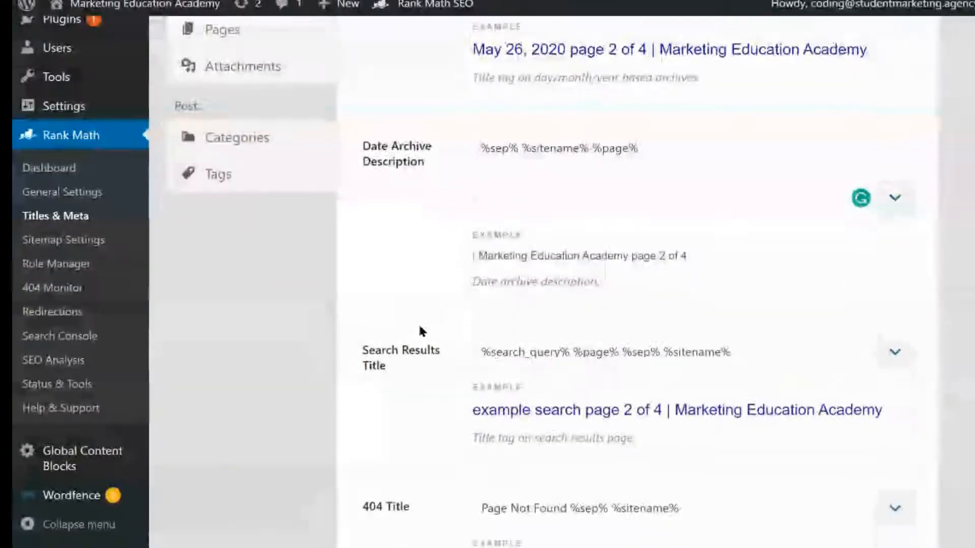
scroll(420, 332, "down", 10)
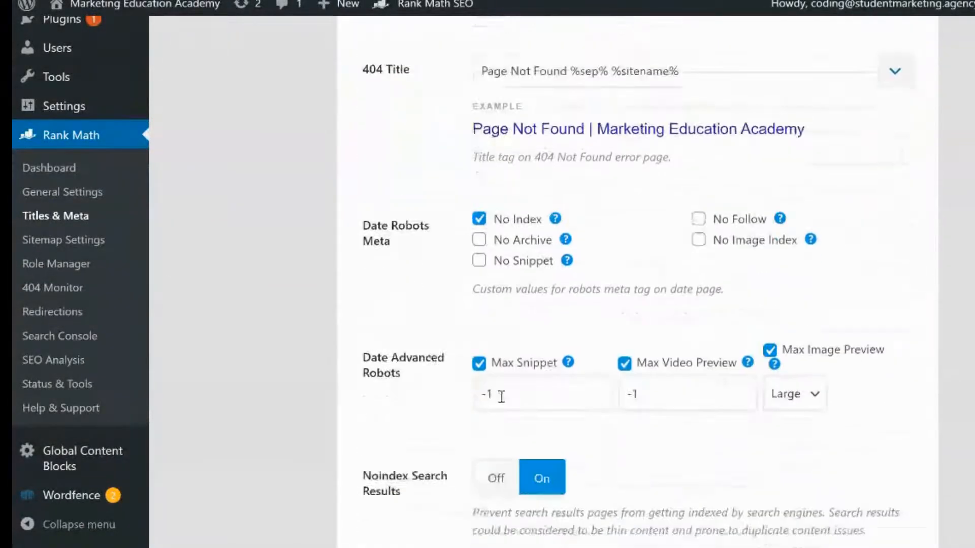
scroll(775, 444, "down", 3)
left_click(818, 453)
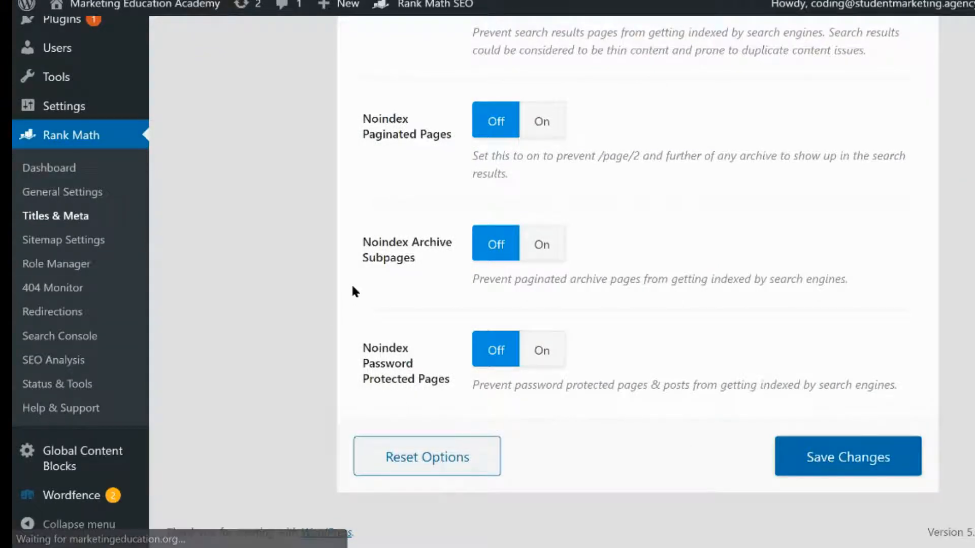
left_click(818, 457)
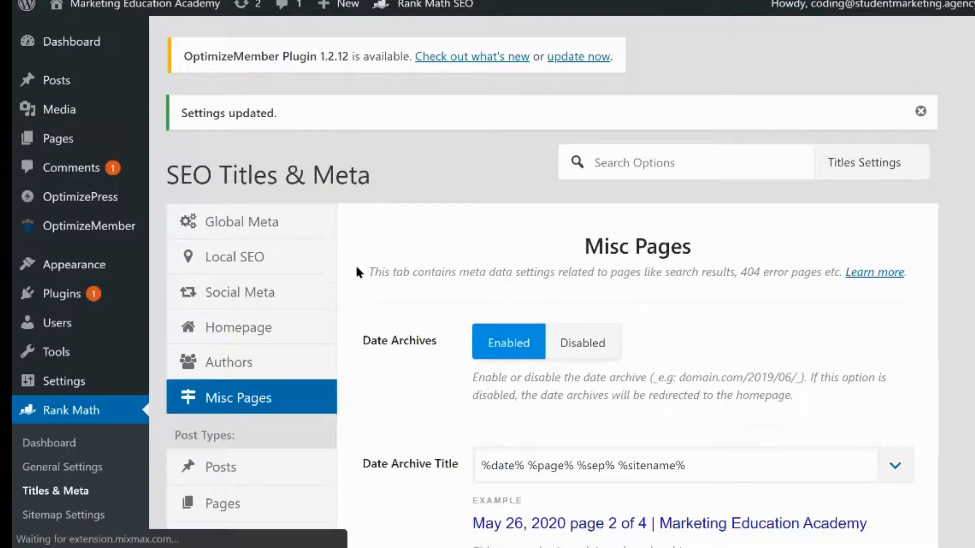
Open the Posts tab and clear the %excerpt% variable from the Single Post Description
scroll(354, 274, "down", 2)
left_click(300, 359)
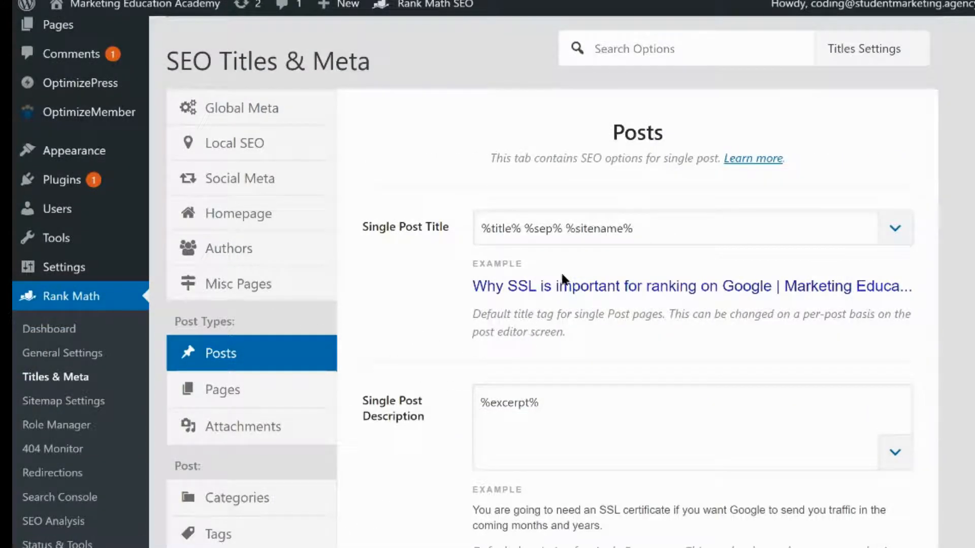
left_click(506, 226)
left_click_drag(520, 229, 457, 239)
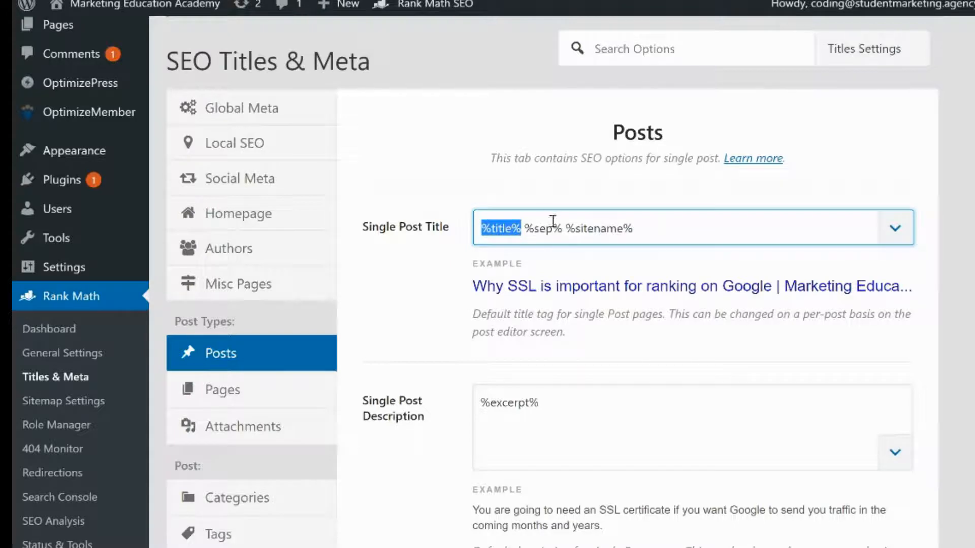
left_click(647, 230)
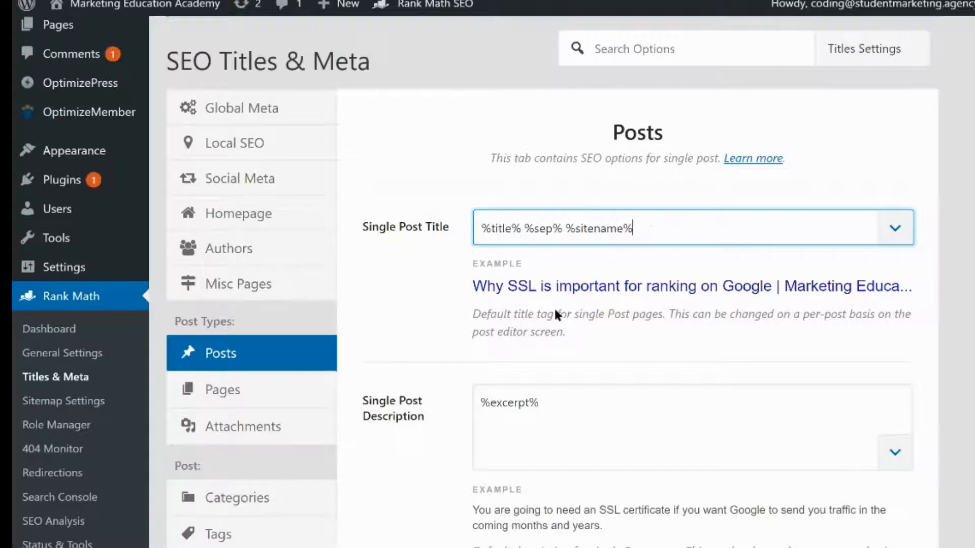
scroll(435, 308, "down", 2)
scroll(436, 308, "down", 1)
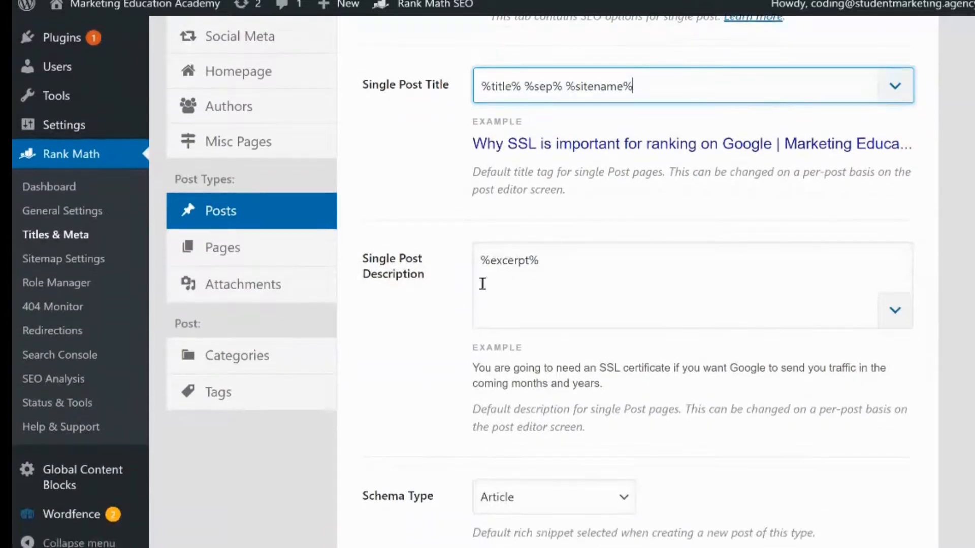
left_click_drag(583, 264, 449, 263)
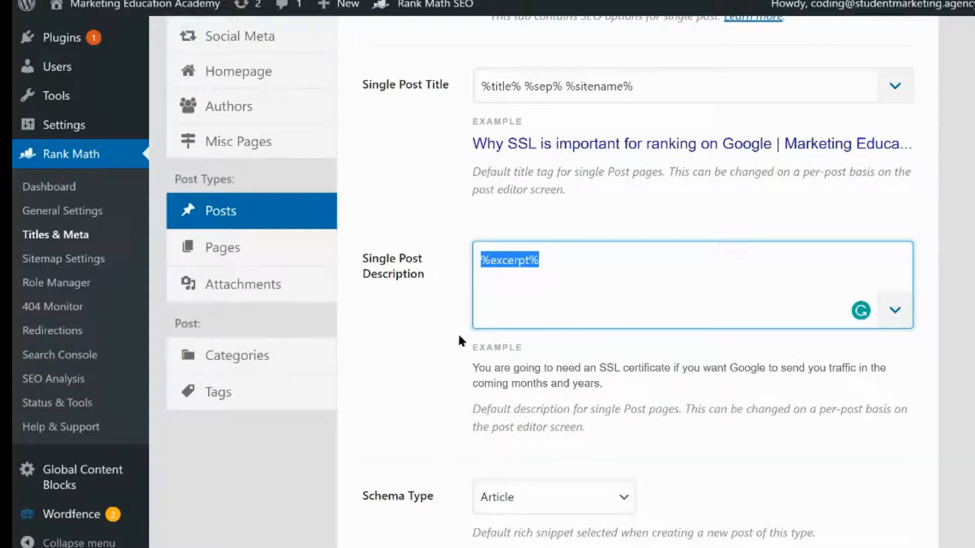
key("BackSpace")
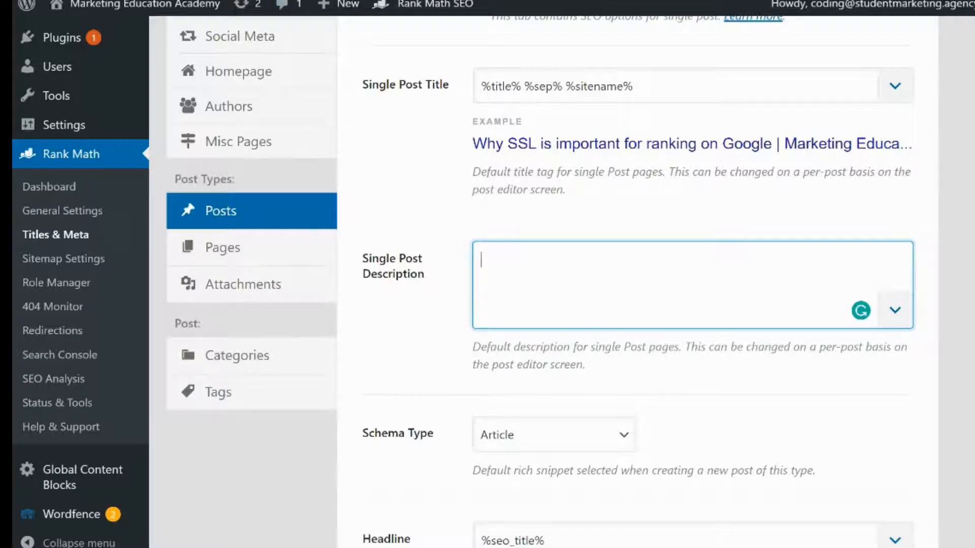
Visit the site's front end, go to its /blog page and scroll through it
mouse_move(144, 8)
right_click(143, 25)
left_click(183, 40)
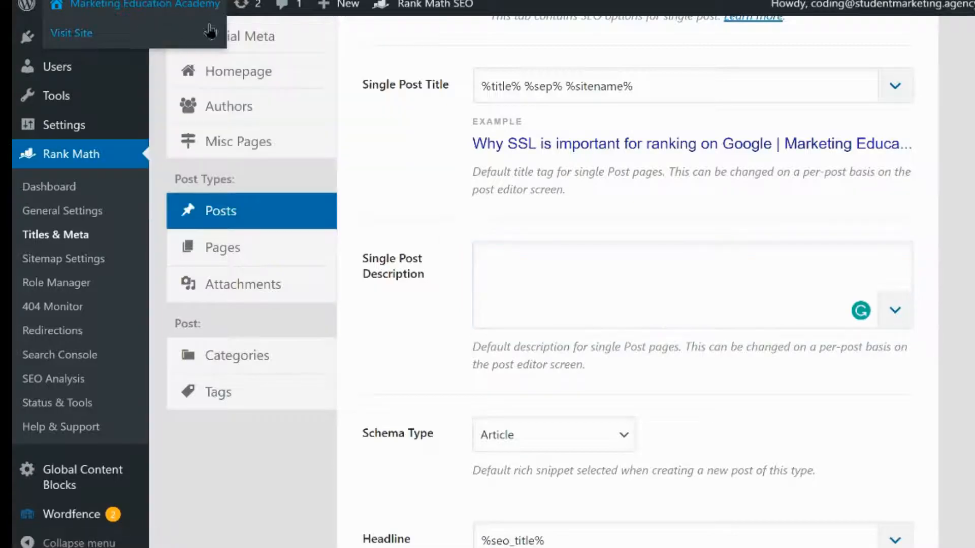
left_click(219, 0)
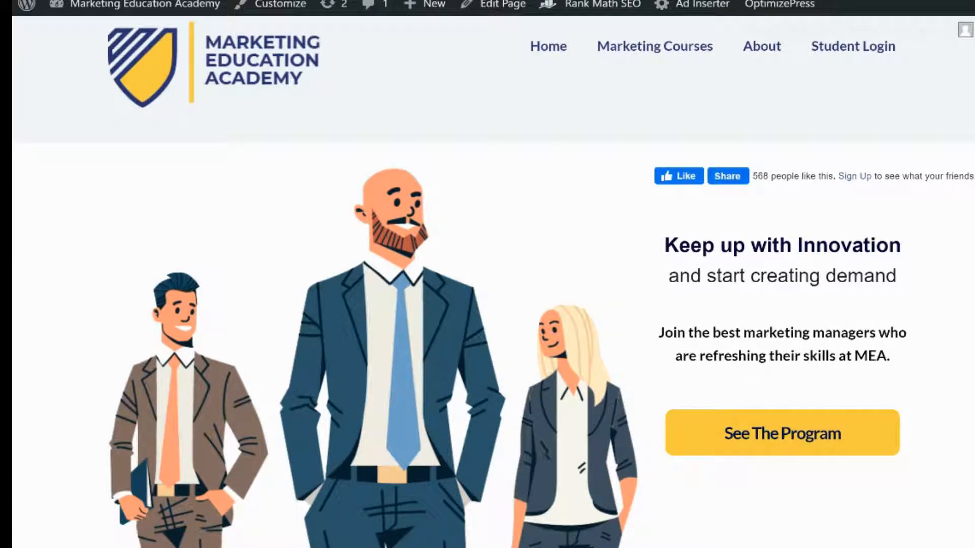
type("//marketingeducation.org/")
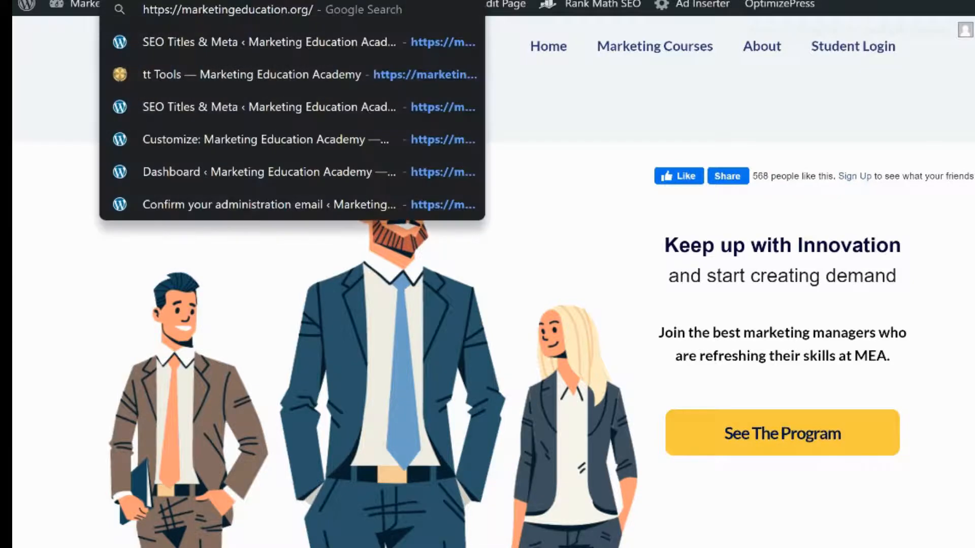
type("blog")
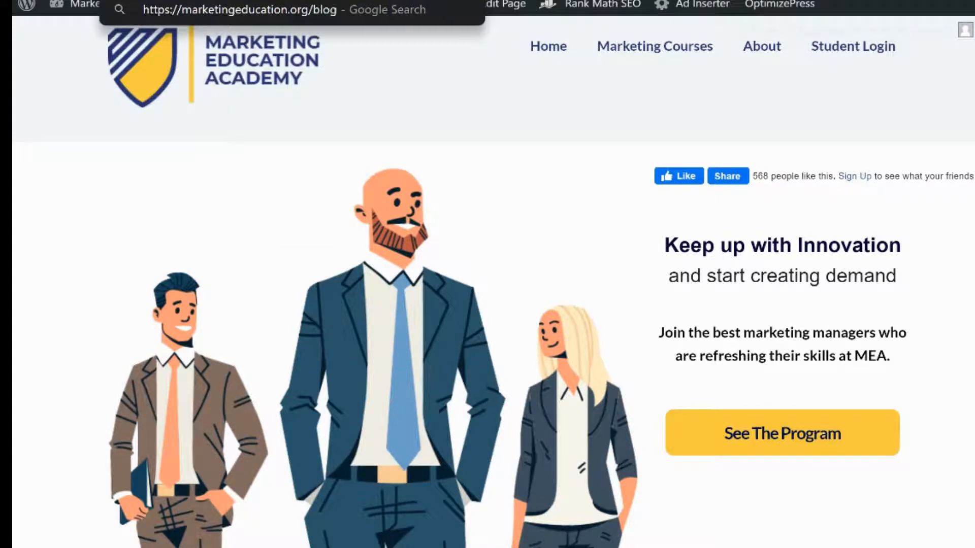
key("Return")
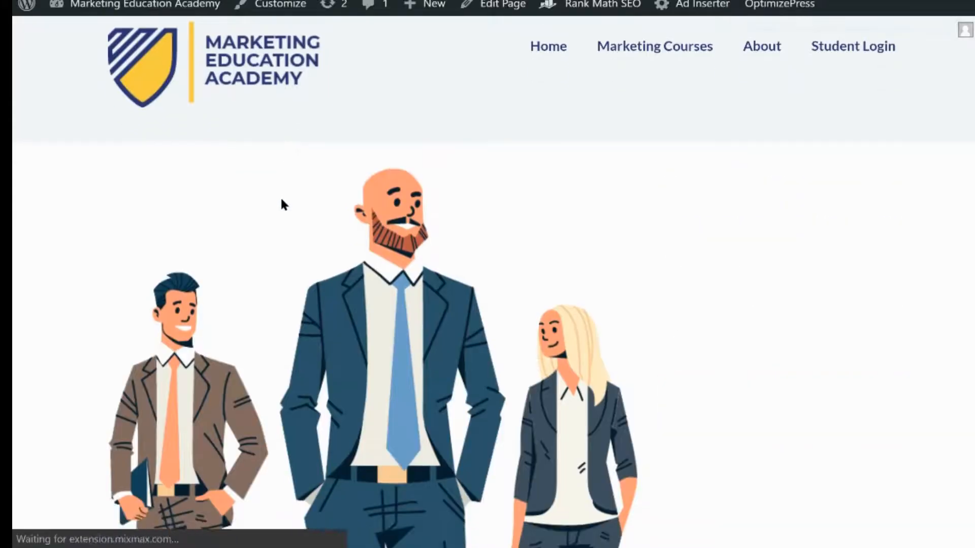
scroll(284, 200, "down", 5)
scroll(292, 197, "down", 15)
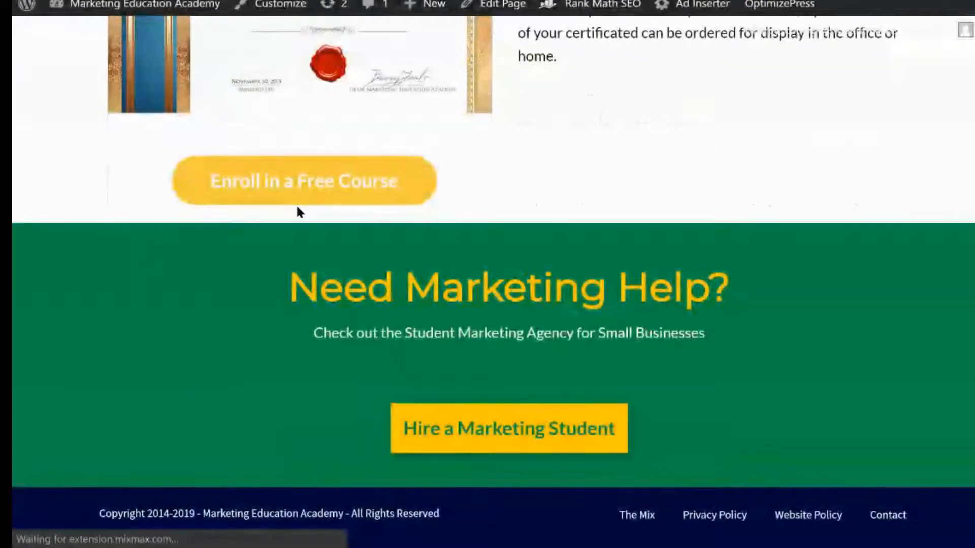
left_click(297, 212)
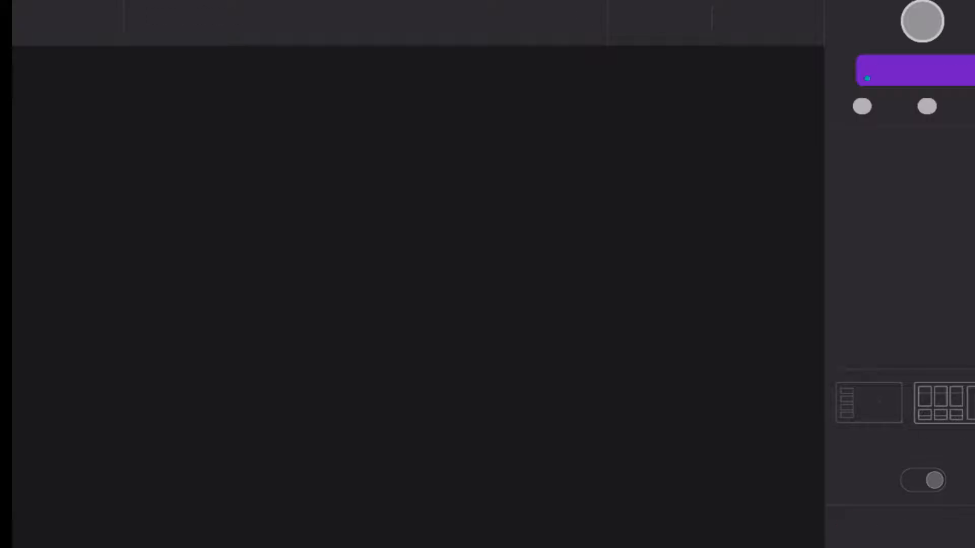
Open the Crazy Coffee Crave site and browse the post excerpts on its Coffee Blog page
type("cr")
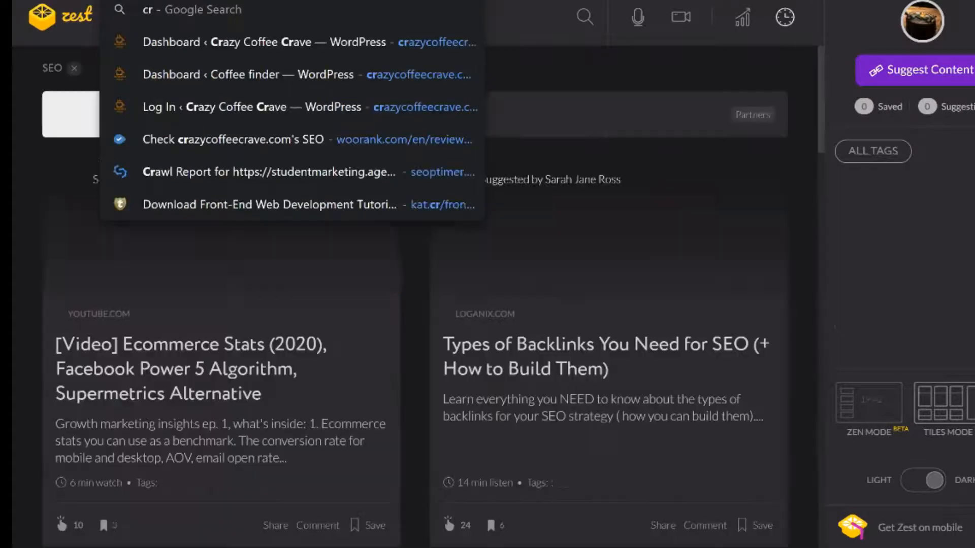
key("Return")
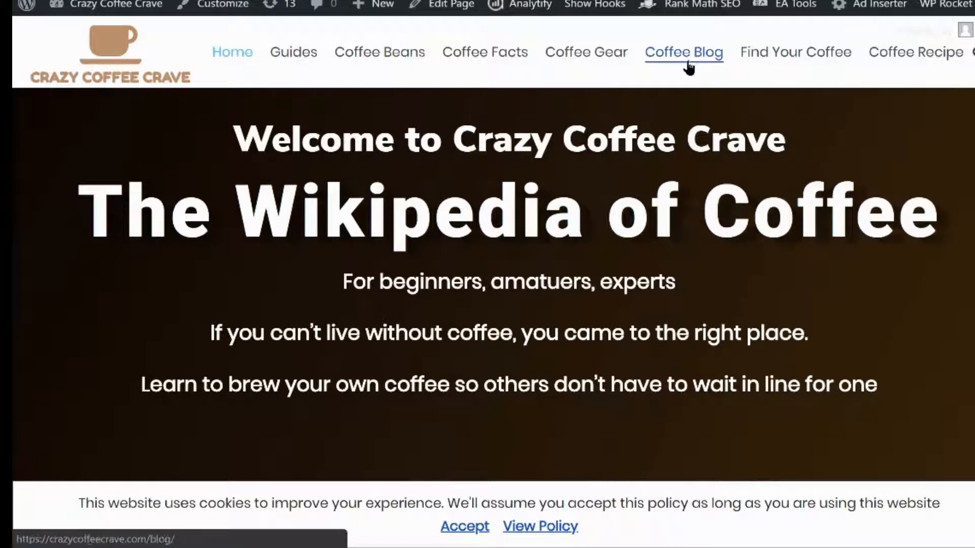
left_click(689, 66)
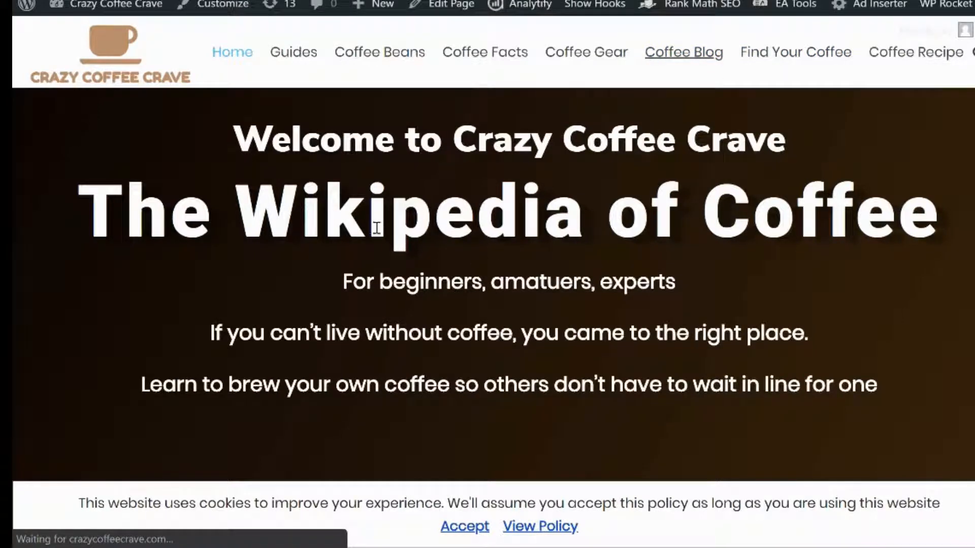
scroll(379, 233, "down", 2)
scroll(386, 262, "down", 1)
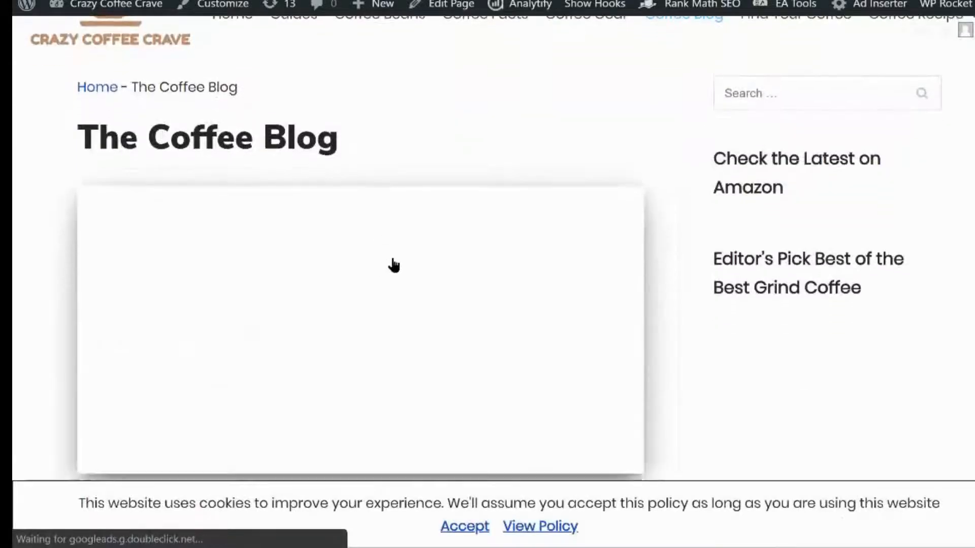
scroll(399, 279, "down", 3)
left_click_drag(540, 437, 535, 437)
scroll(505, 410, "down", 1)
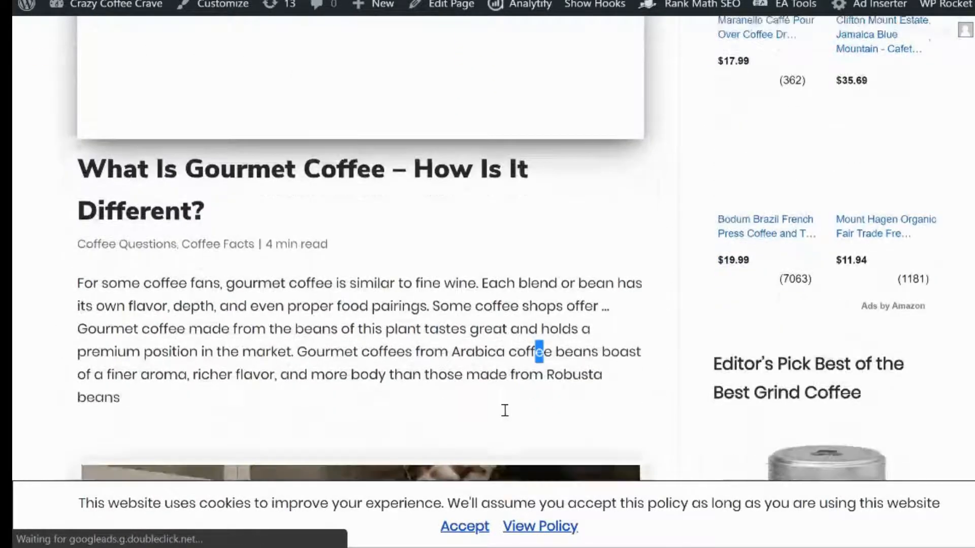
scroll(503, 406, "down", 1)
left_click_drag(446, 295, 108, 195)
Return to the Posts settings and review the Single Post Description, Schema Type and Description fields
left_click(289, 280)
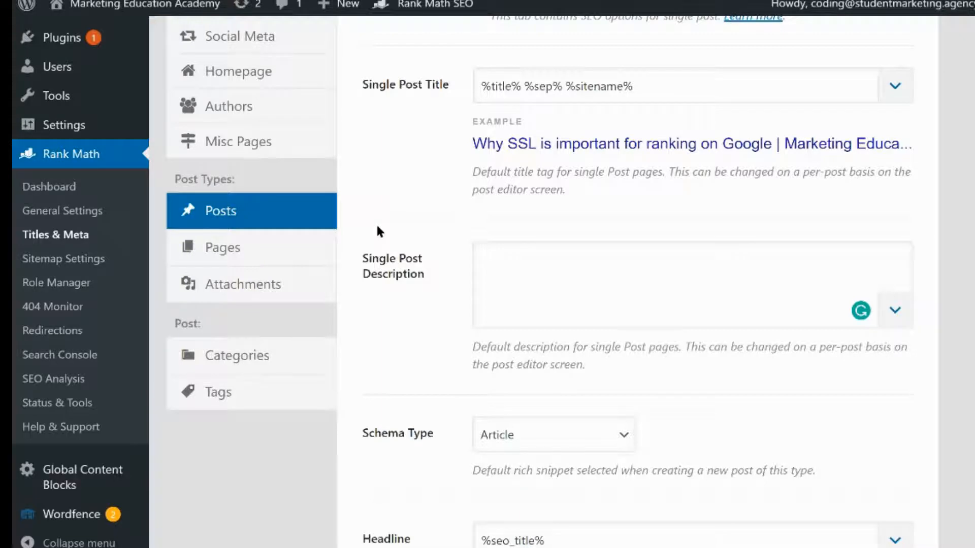
left_click(515, 266)
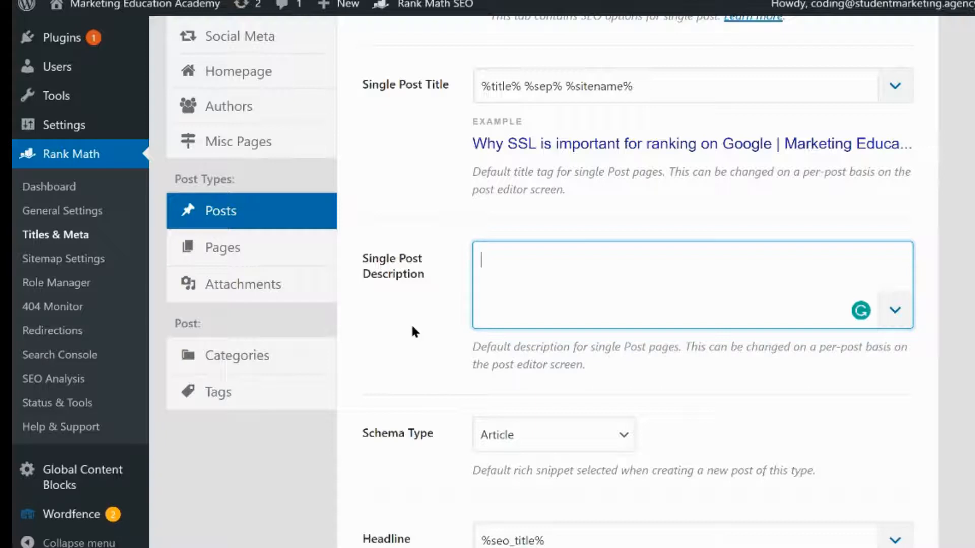
scroll(415, 332, "down", 3)
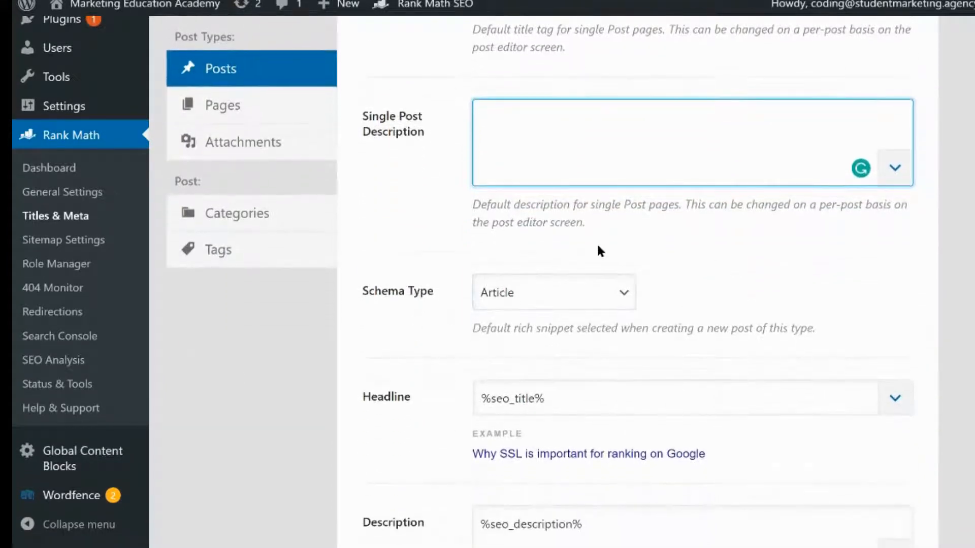
left_click(585, 305)
left_click(394, 328)
scroll(399, 325, "down", 3)
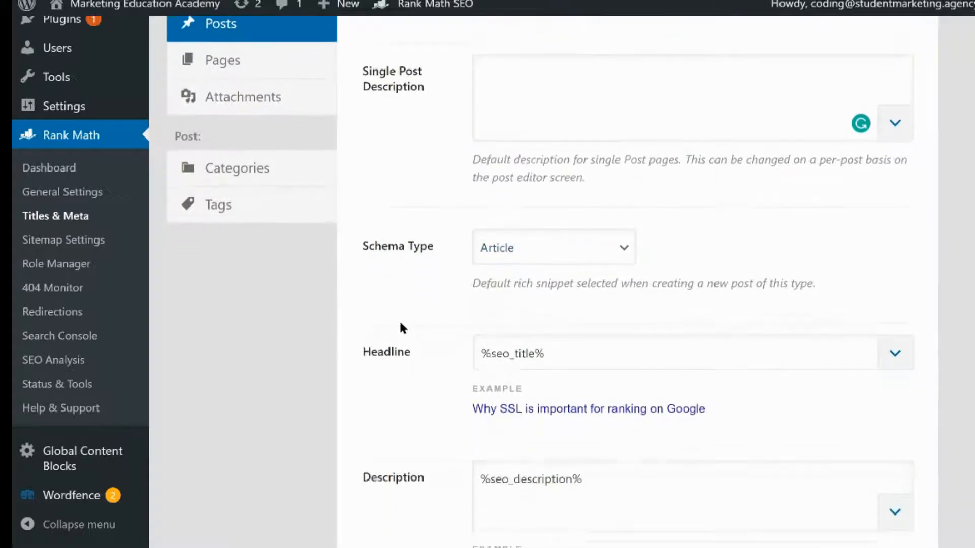
left_click(628, 360)
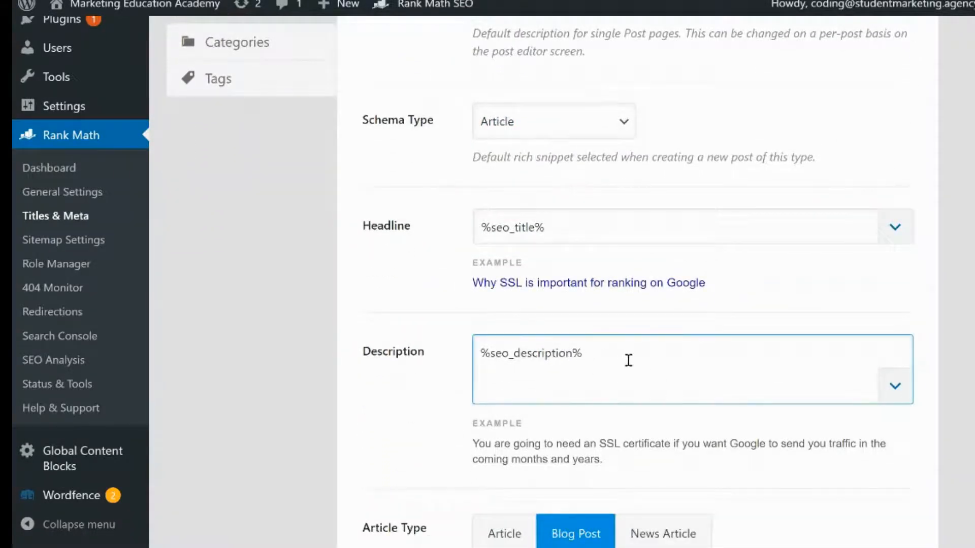
Set the single post Article Type to News Article
scroll(625, 361, "down", 4)
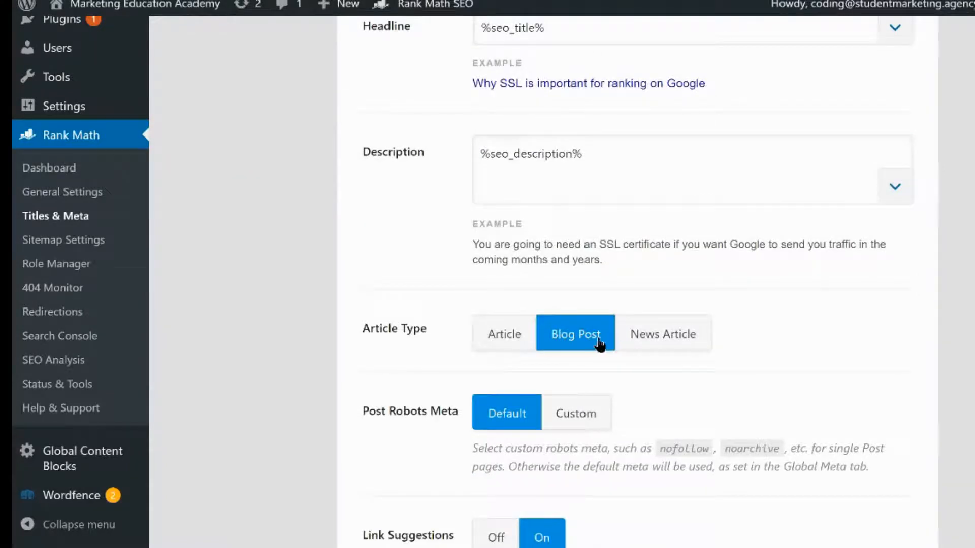
left_click(681, 342)
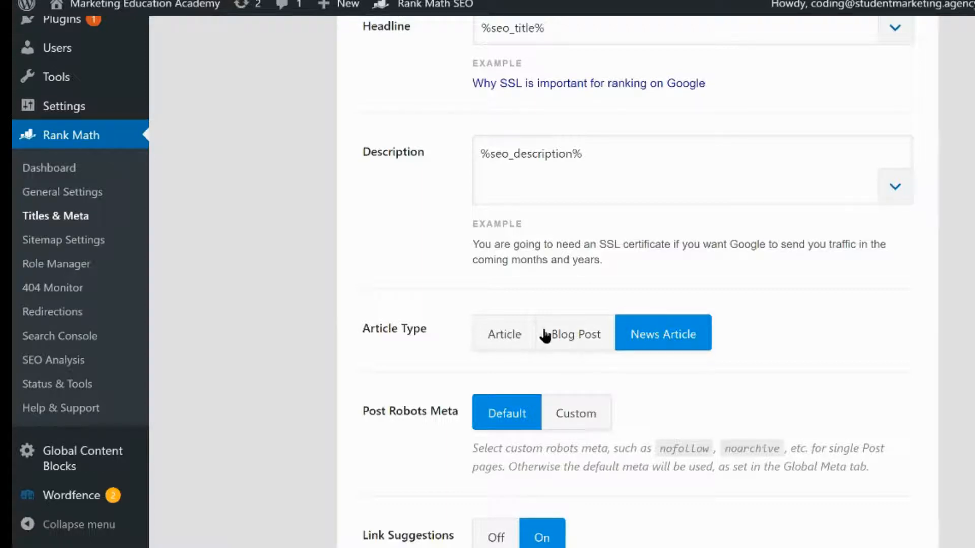
Review the Post Robots Meta, Link Suggestions and Link Suggestion Titles settings for posts
scroll(445, 345, "down", 2)
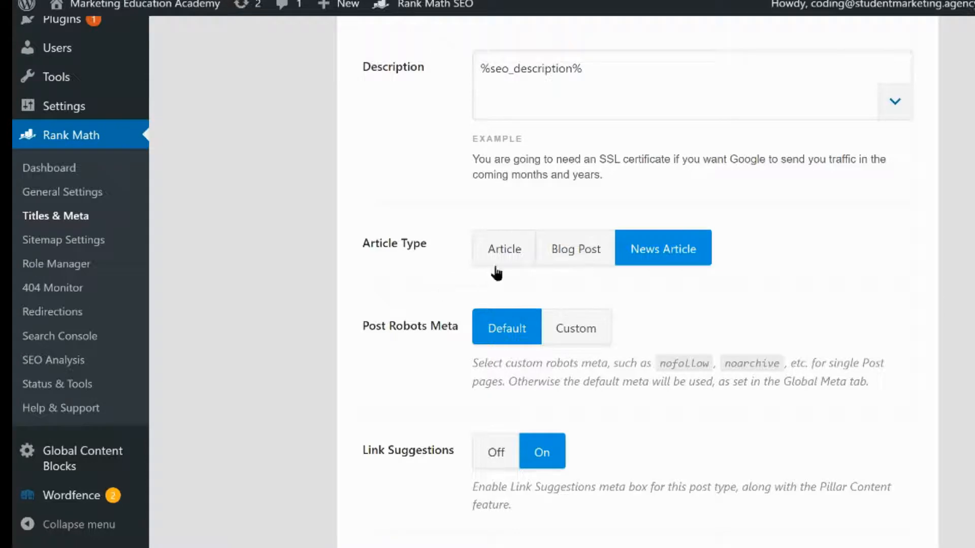
scroll(408, 310, "down", 5)
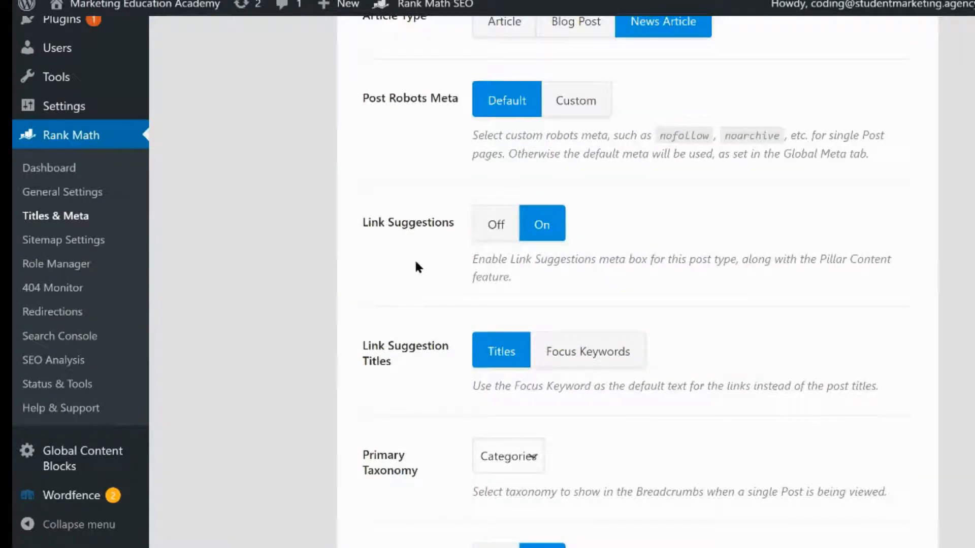
scroll(416, 264, "up", 3)
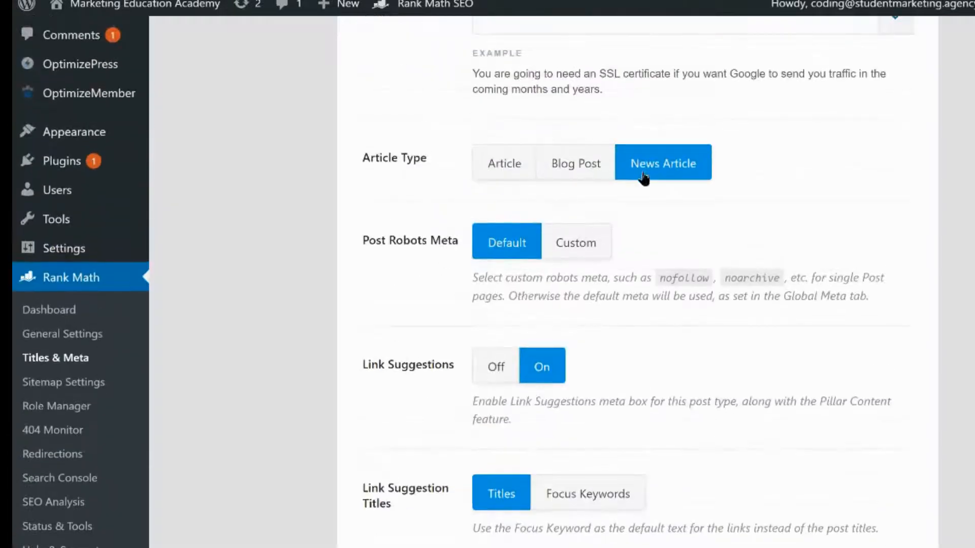
scroll(649, 328, "down", 2)
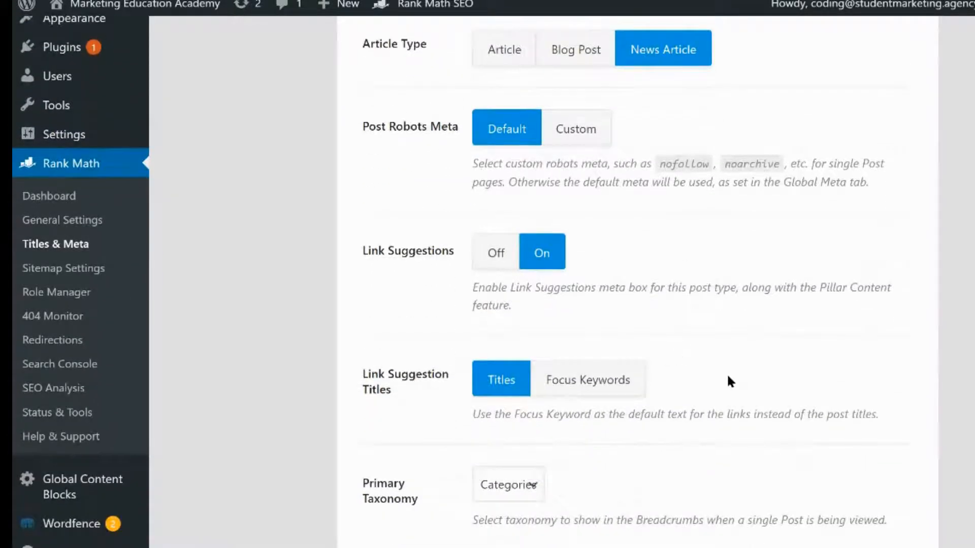
scroll(727, 377, "down", 2)
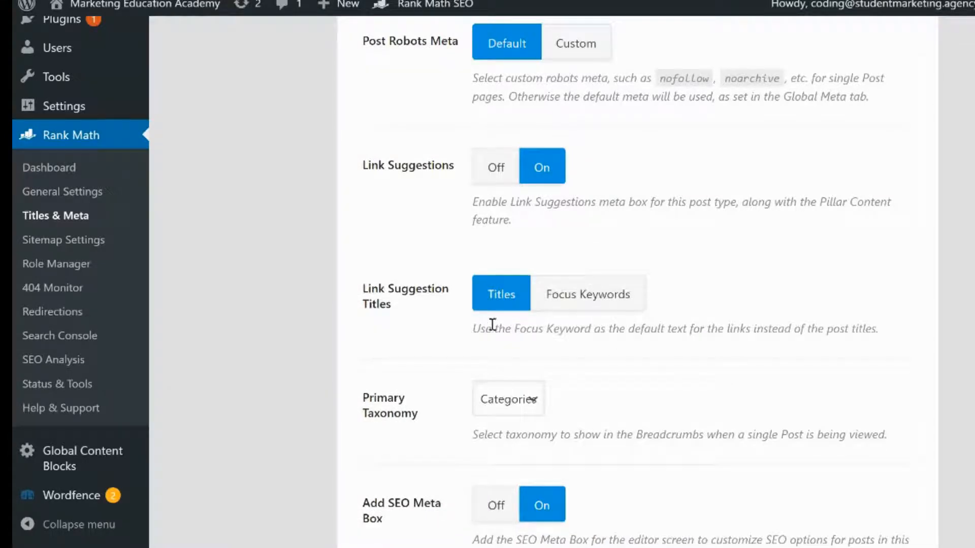
left_click_drag(440, 318, 306, 277)
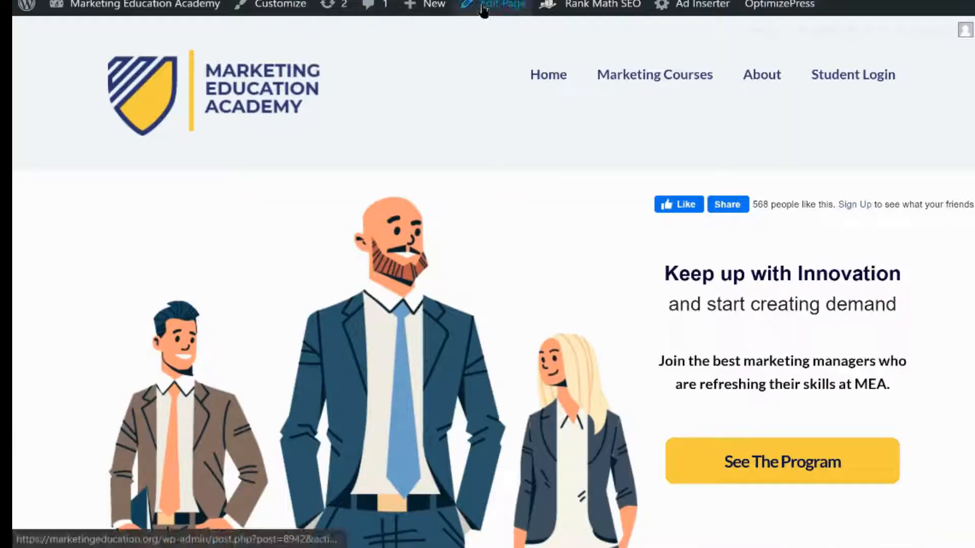
Open the home page in the page editor from the front end and scroll through its edit screen
left_click(499, 5)
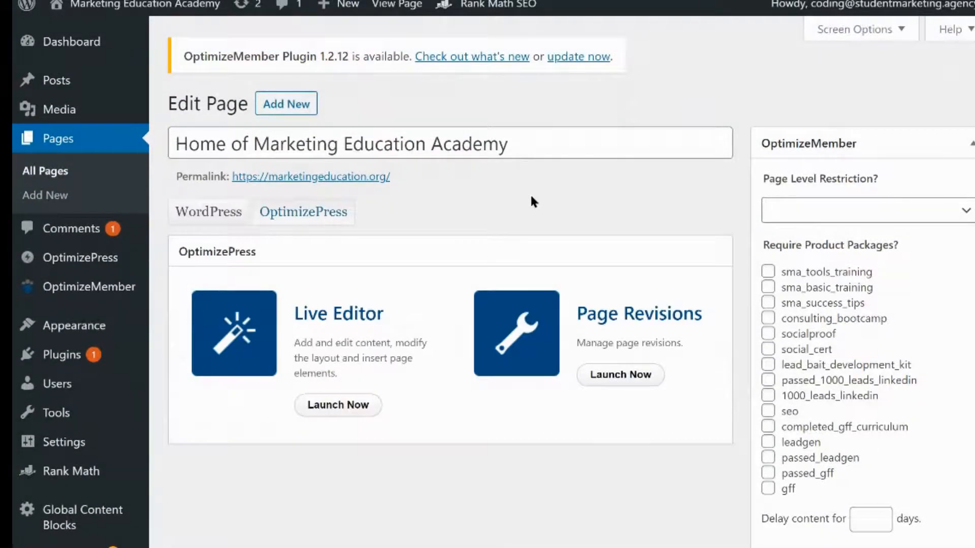
scroll(531, 197, "down", 8)
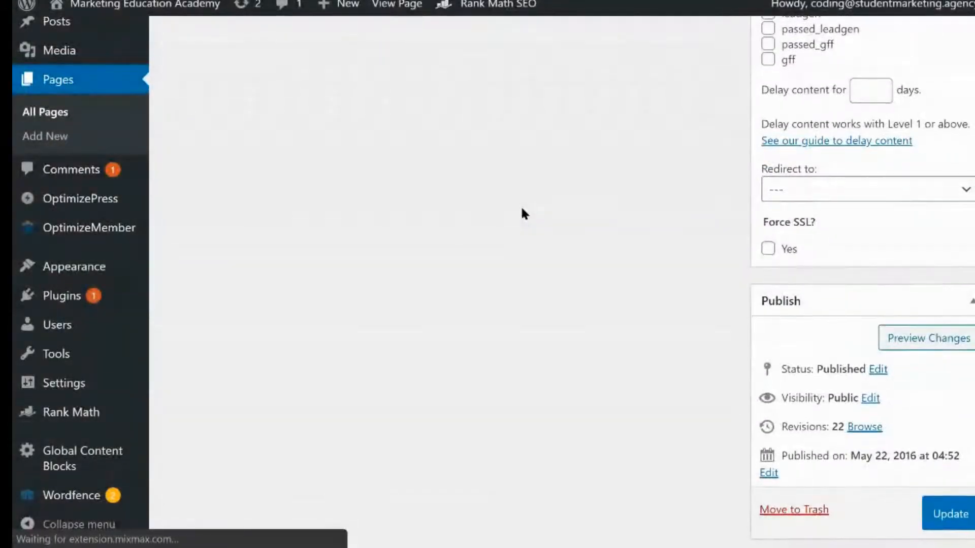
scroll(525, 213, "up", 10)
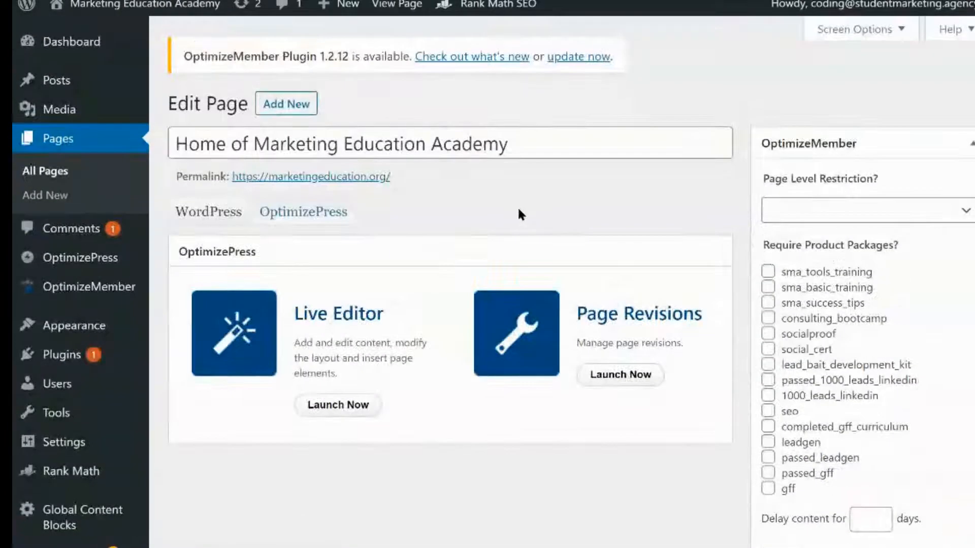
scroll(525, 212, "down", 10)
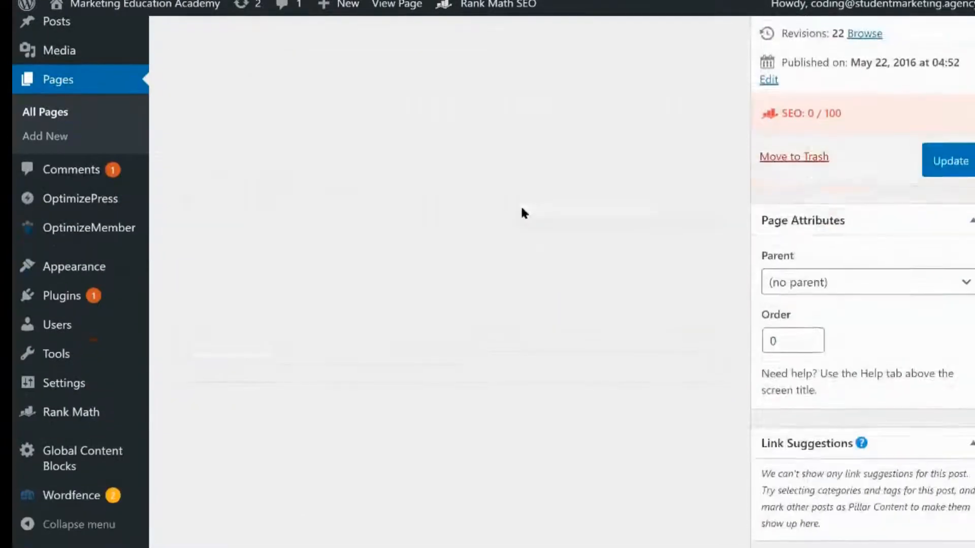
scroll(724, 209, "up", 4)
scroll(724, 213, "down", 6)
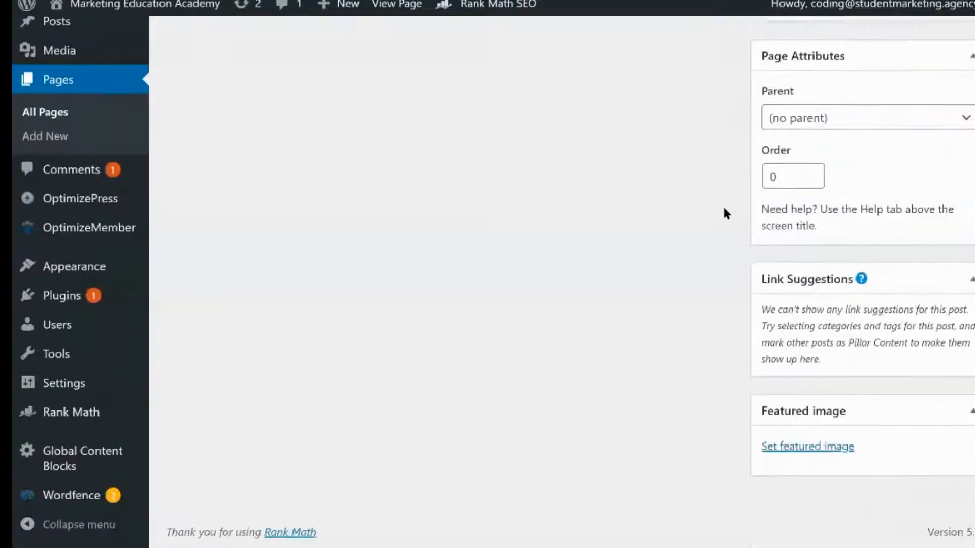
scroll(372, 193, "up", 5)
Open the post "Why SSL is important for ranking on Google" for editing and show its Rank Math sidebar
mouse_move(107, 86)
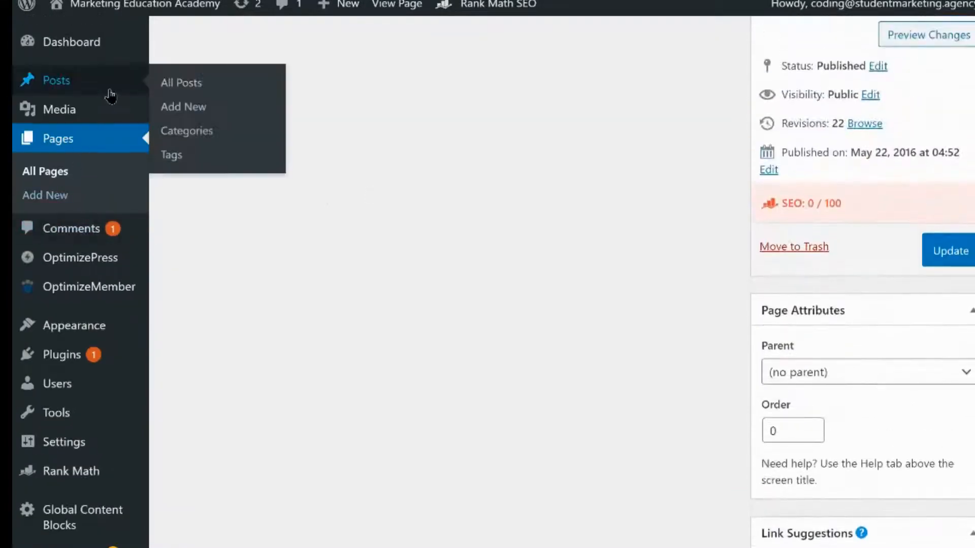
left_click(239, 90)
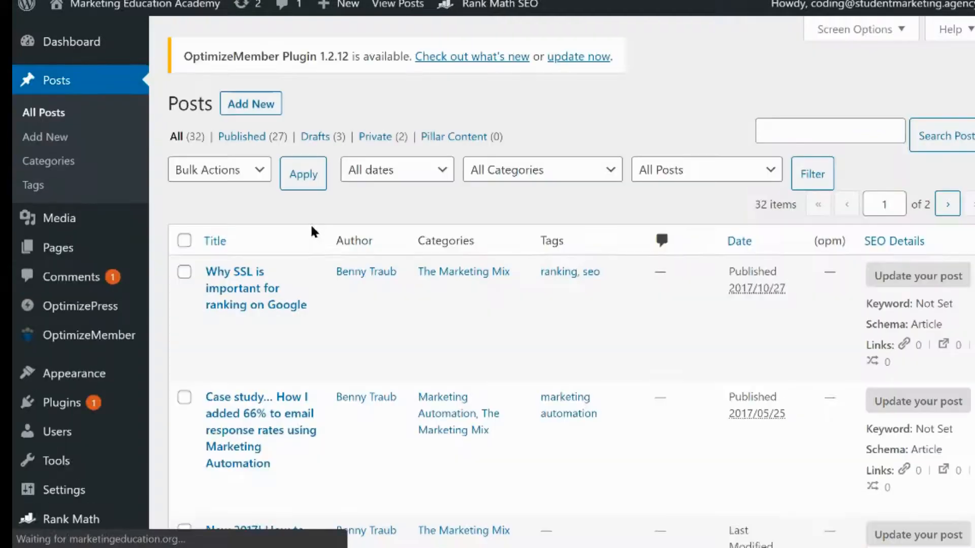
mouse_move(269, 325)
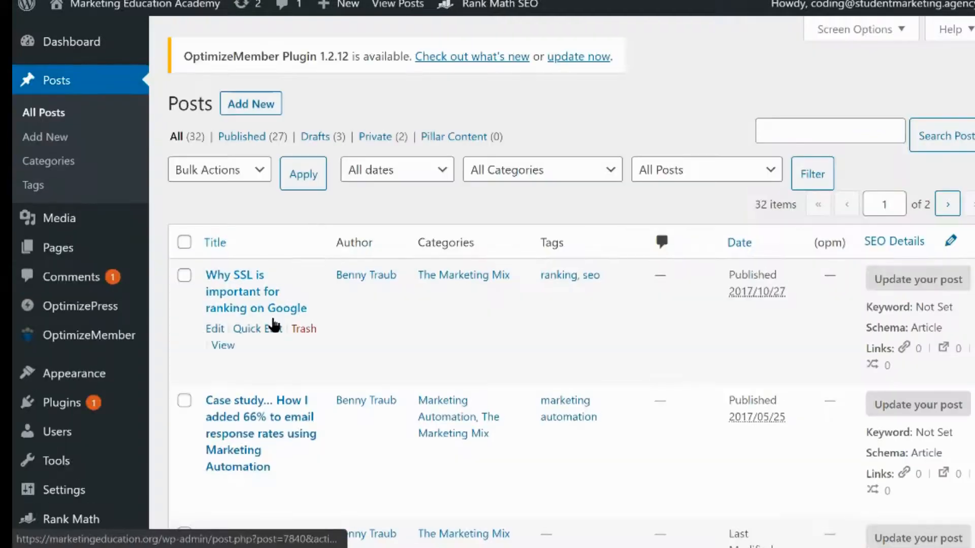
left_click(215, 329)
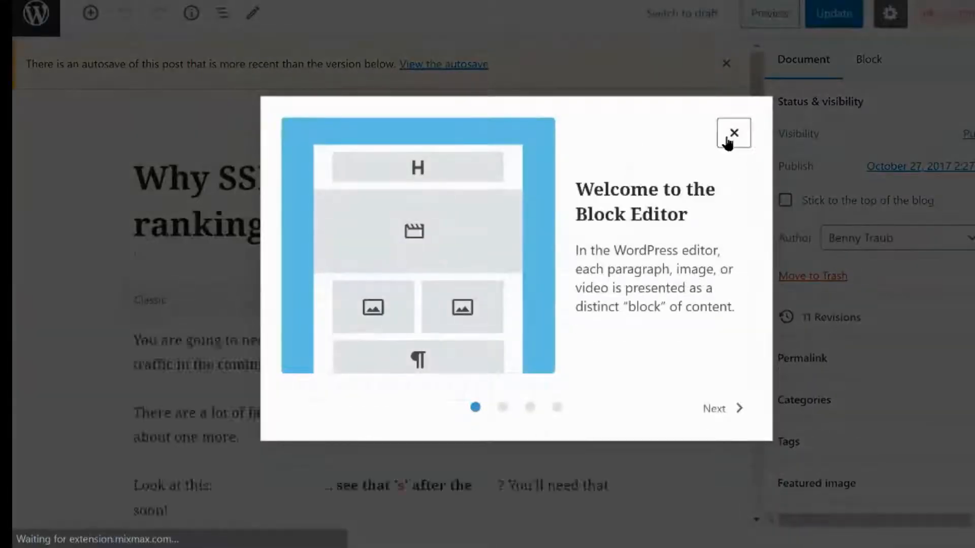
left_click(733, 133)
left_click(932, 21)
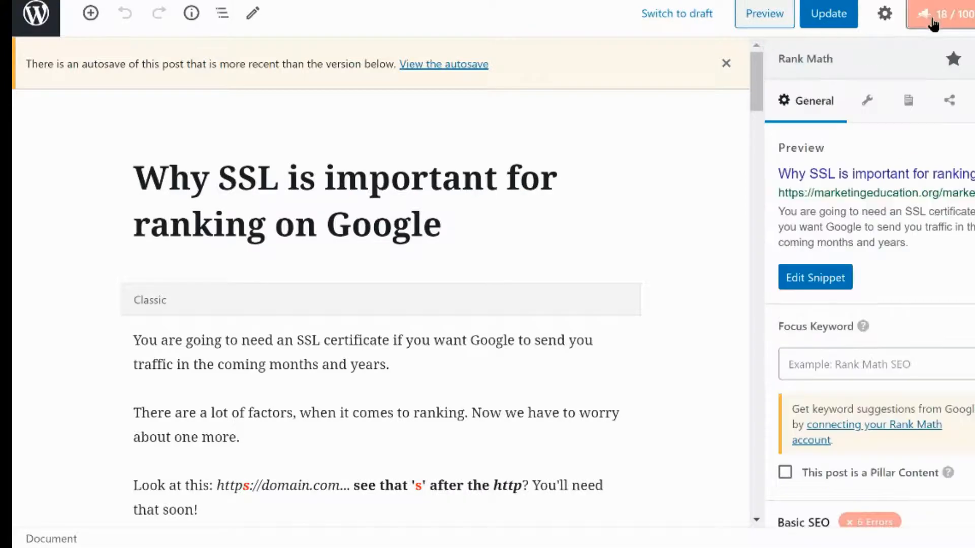
scroll(879, 323, "down", 1)
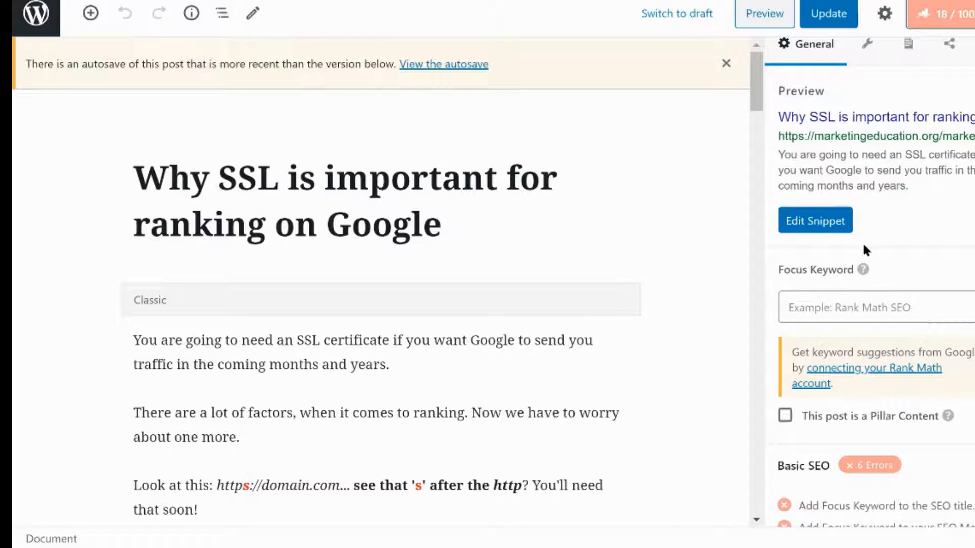
left_click(841, 307)
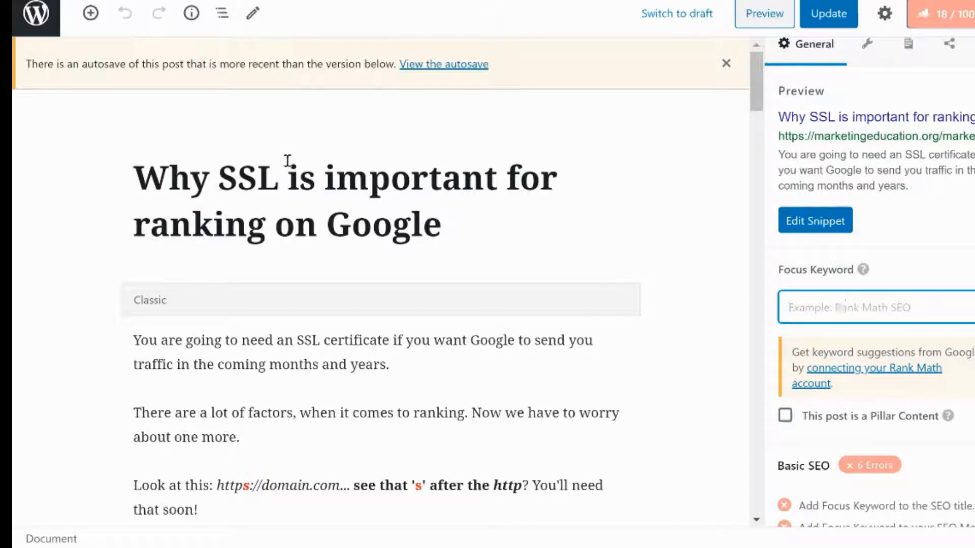
type("why ssl o")
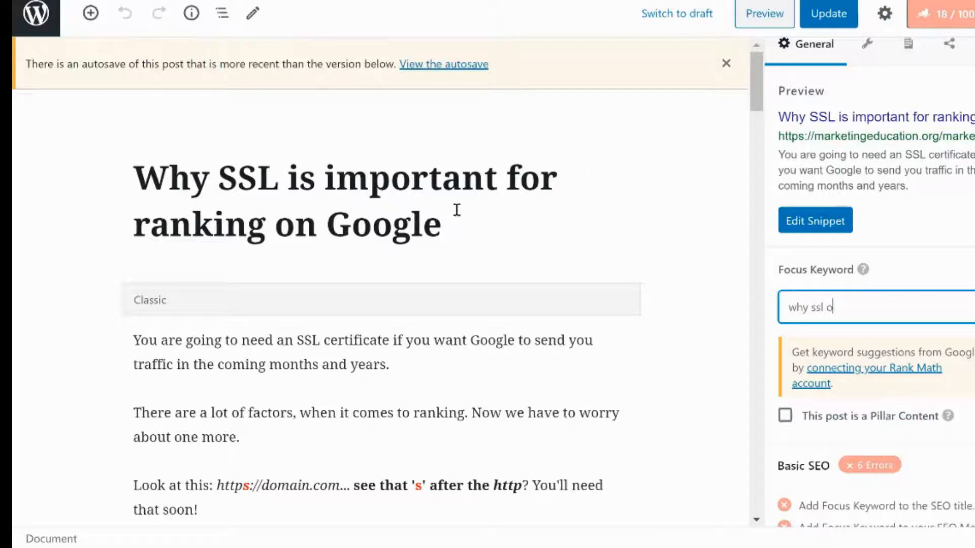
key("BackSpace")
key("BackSpace")
key("BackSpace")
Set the post's focus keyword to "Why SSL is important", copied from the title, and update the post
left_click_drag(495, 177, 128, 155)
key("ctrl+c")
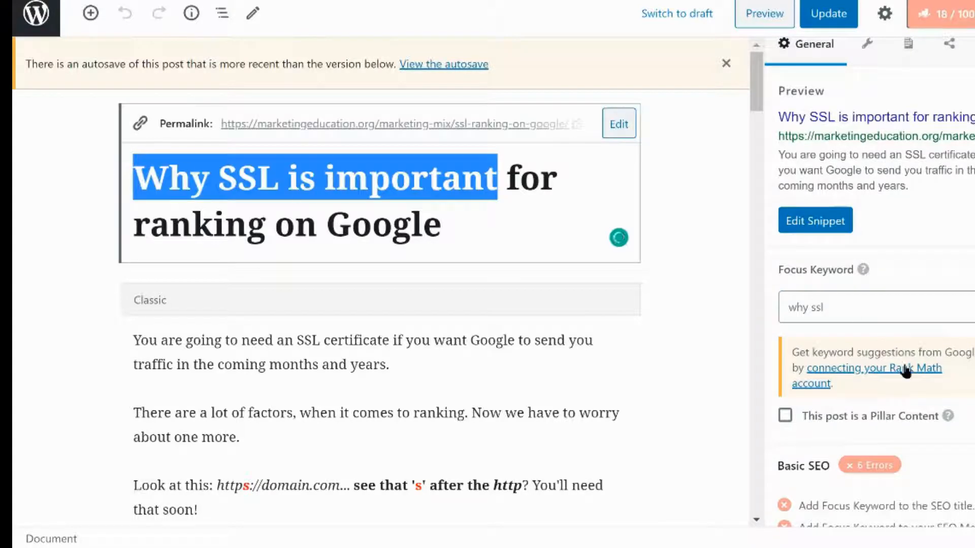
left_click(888, 309)
key("ctrl+a")
key("ctrl+v")
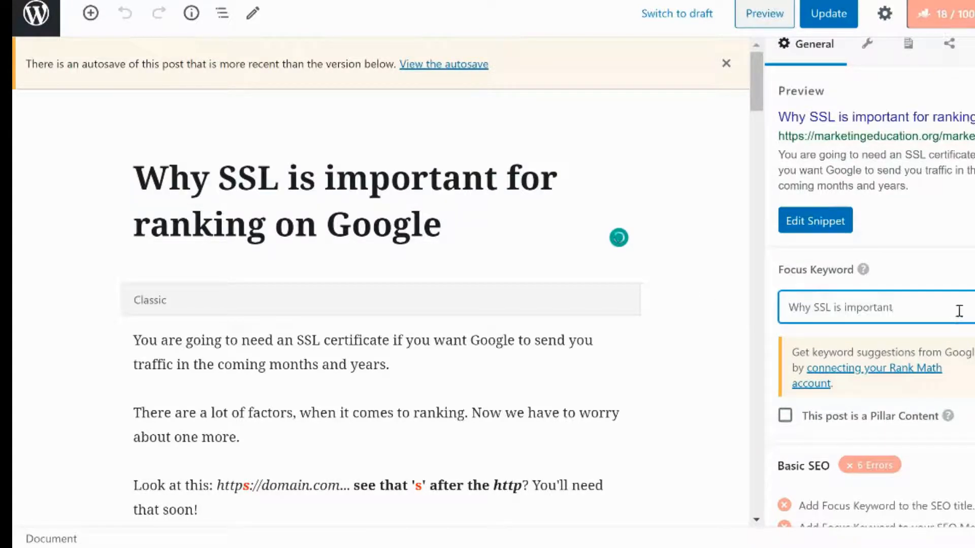
key("Return")
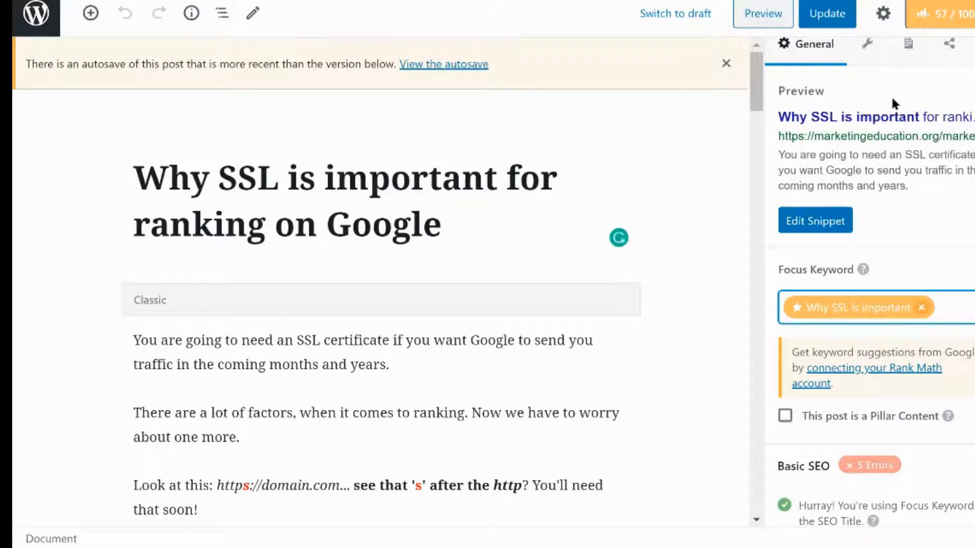
left_click(832, 11)
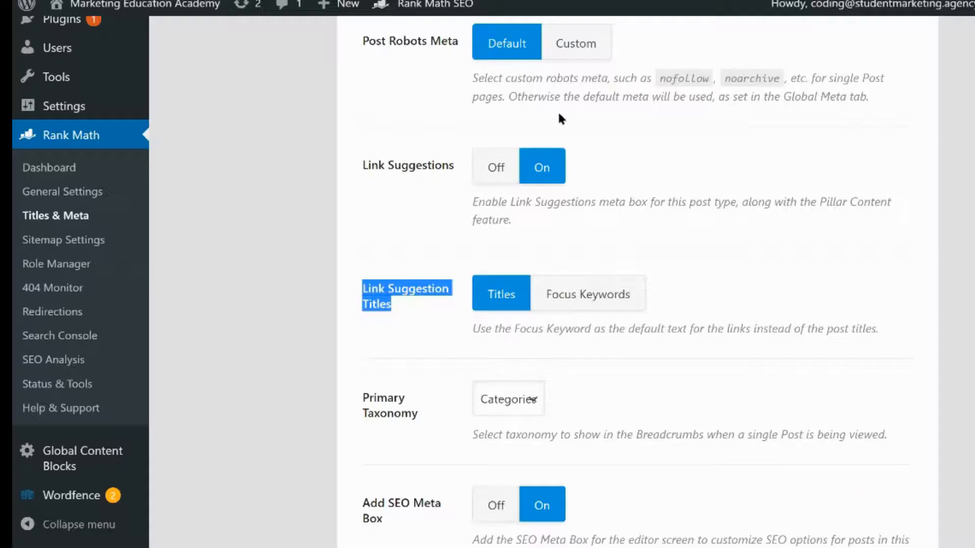
Switch Link Suggestion Titles to Focus Keywords in the post settings
left_click(591, 297)
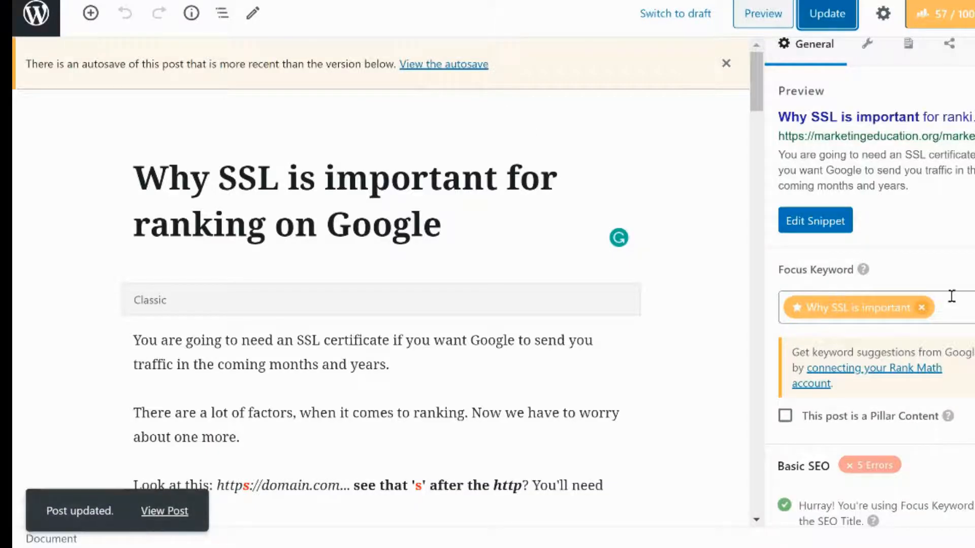
scroll(889, 189, "down", 1)
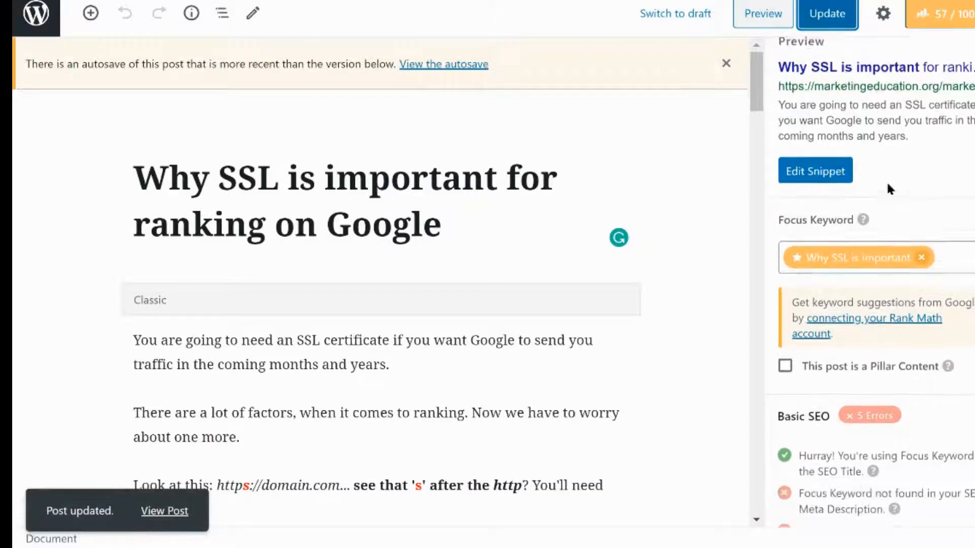
Review the Basic SEO and Additional checks in the post's Rank Math analysis
scroll(888, 178, "up", 2)
scroll(913, 237, "down", 8)
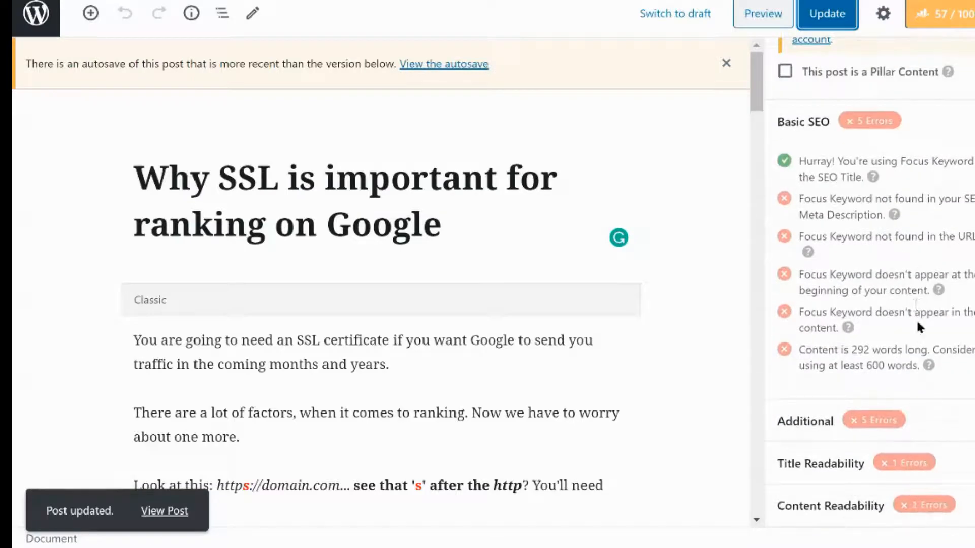
left_click(839, 436)
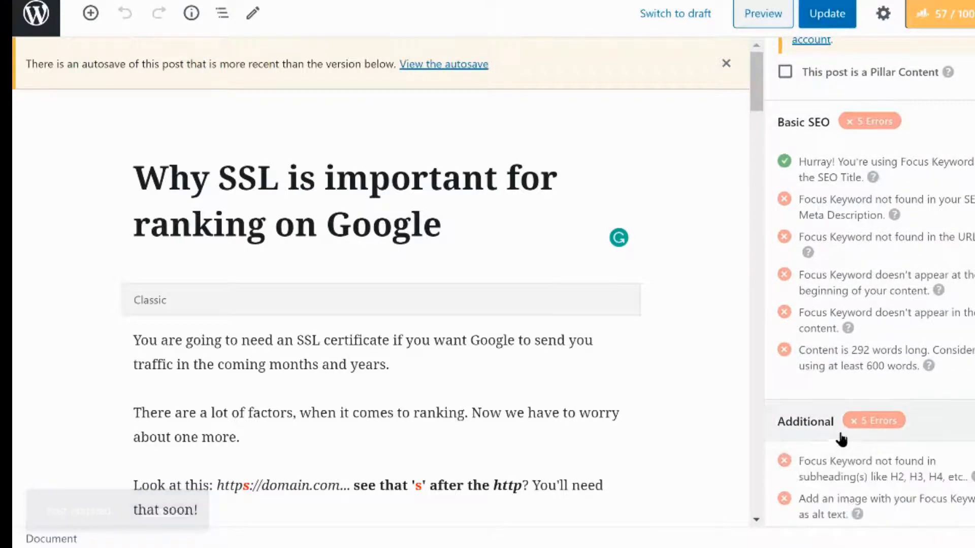
scroll(893, 426, "down", 6)
left_click(857, 465)
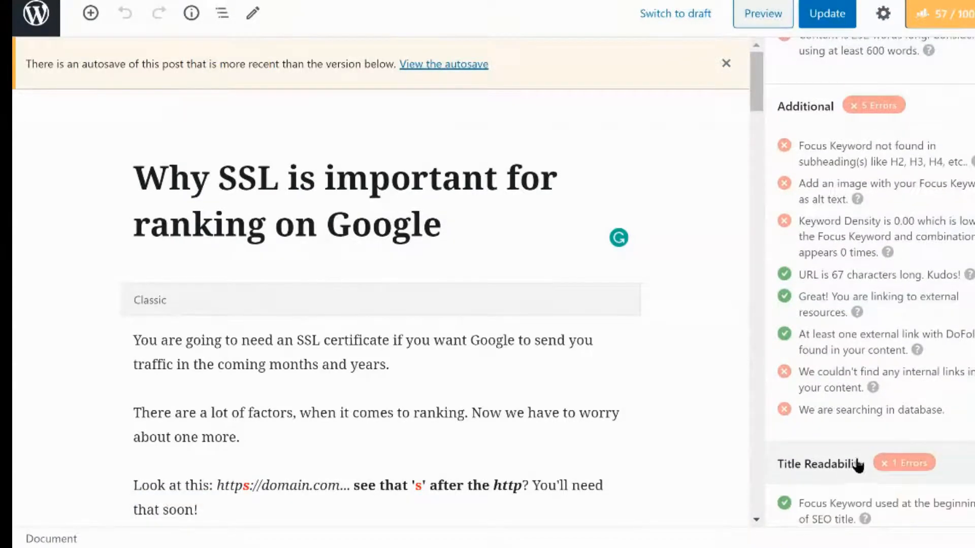
scroll(863, 457, "down", 4)
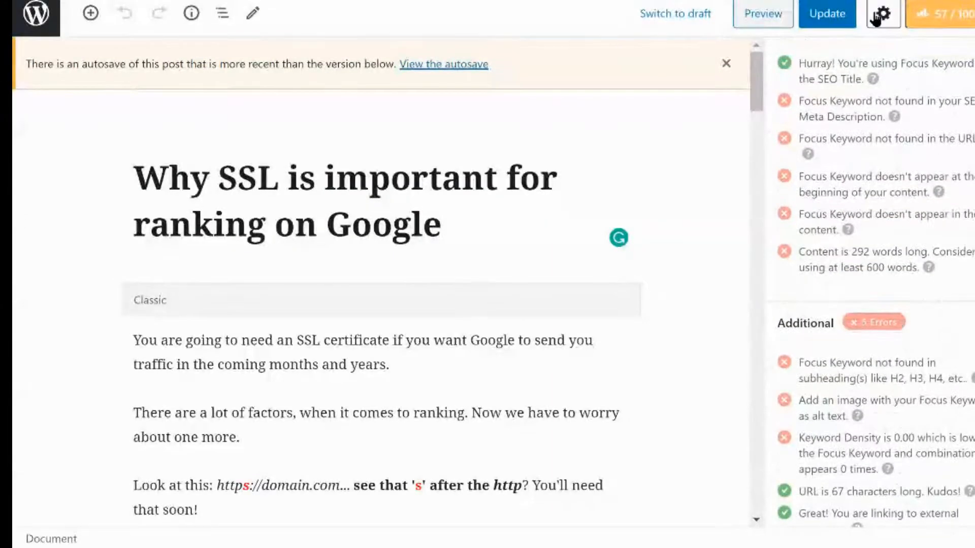
Browse the post's Document settings panels in the sidebar
left_click(883, 13)
scroll(940, 363, "down", 5)
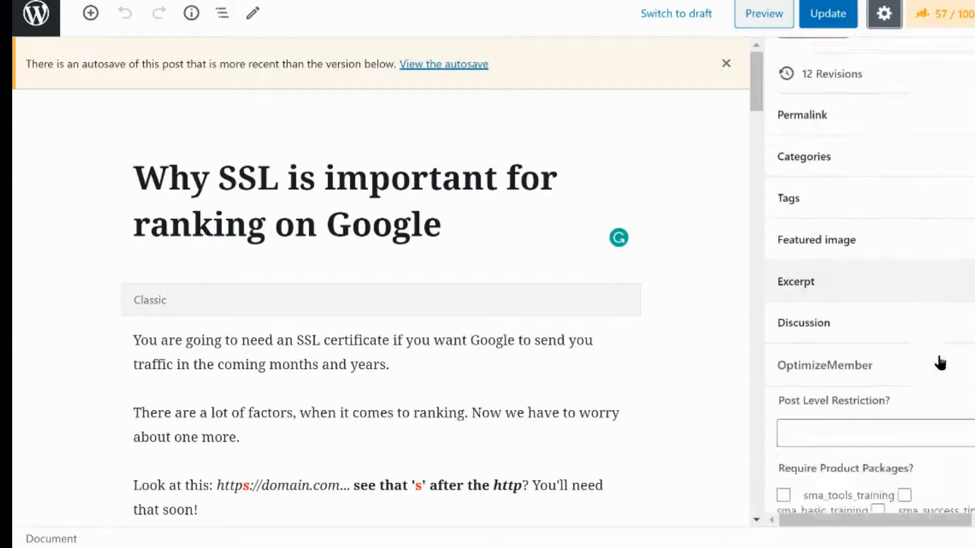
scroll(940, 363, "down", 2)
scroll(901, 340, "down", 5)
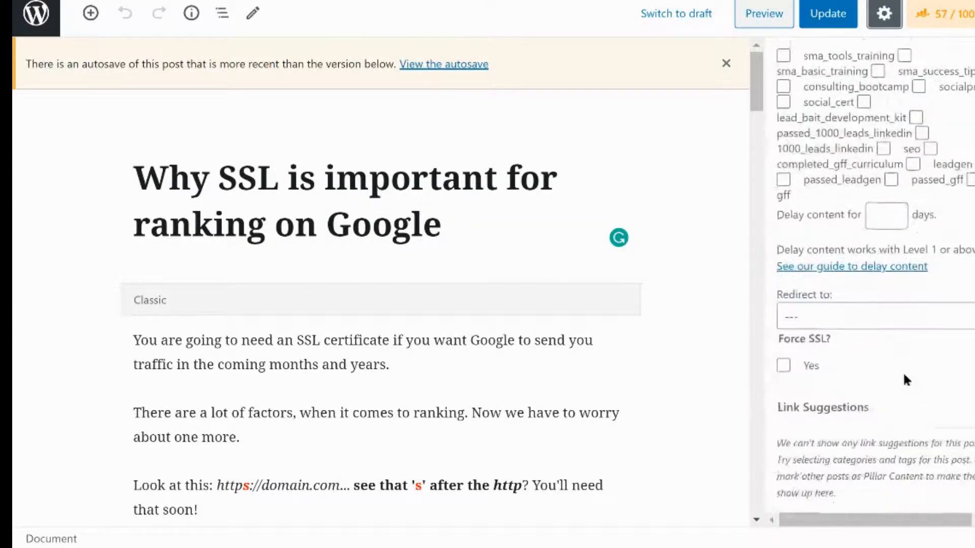
scroll(890, 422, "up", 1)
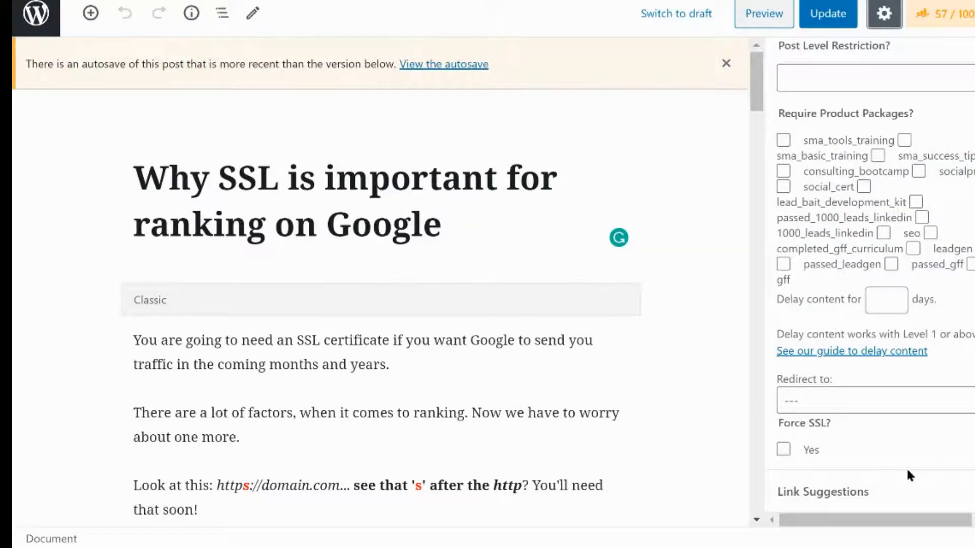
scroll(868, 487, "down", 1)
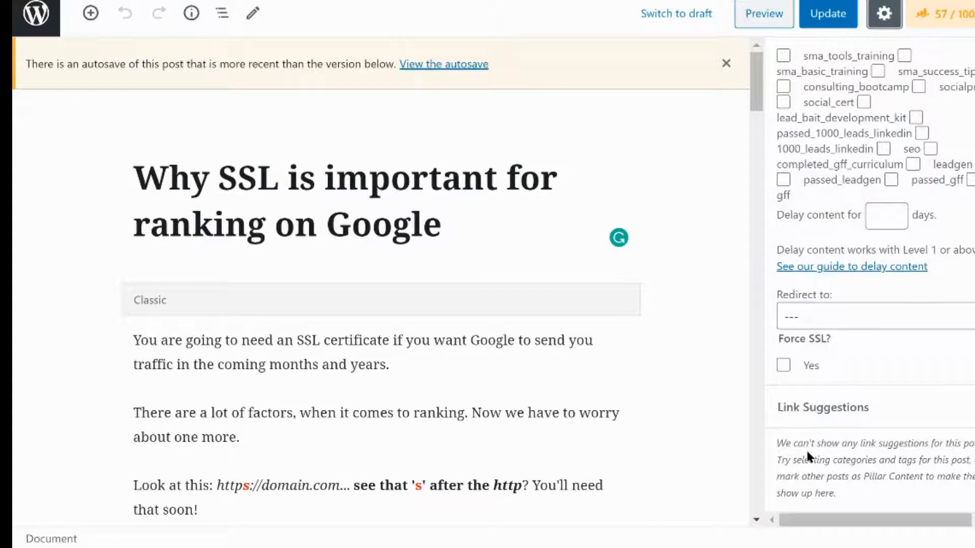
Reopen the Document sidebar and read the hint in the Link Suggestions panel
left_click(460, 361)
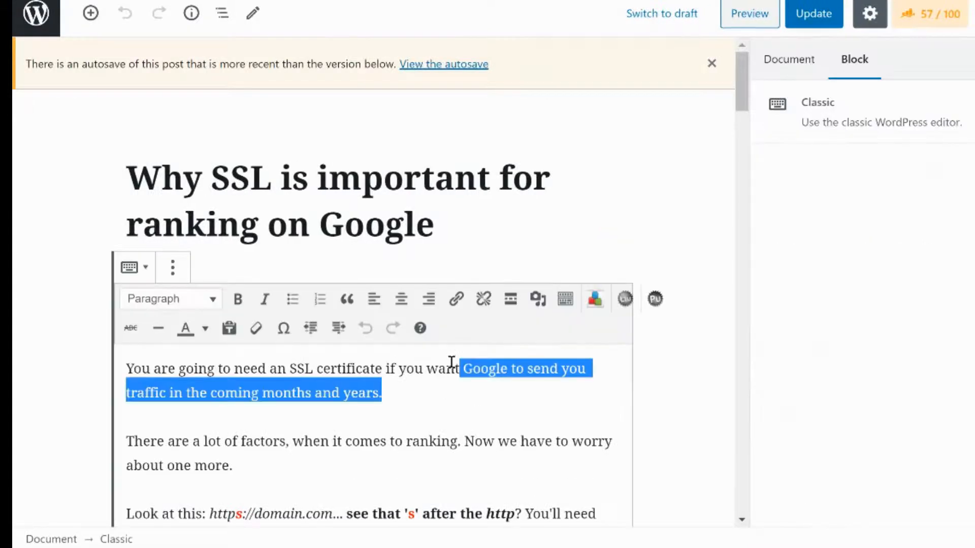
left_click(869, 14)
left_click(870, 14)
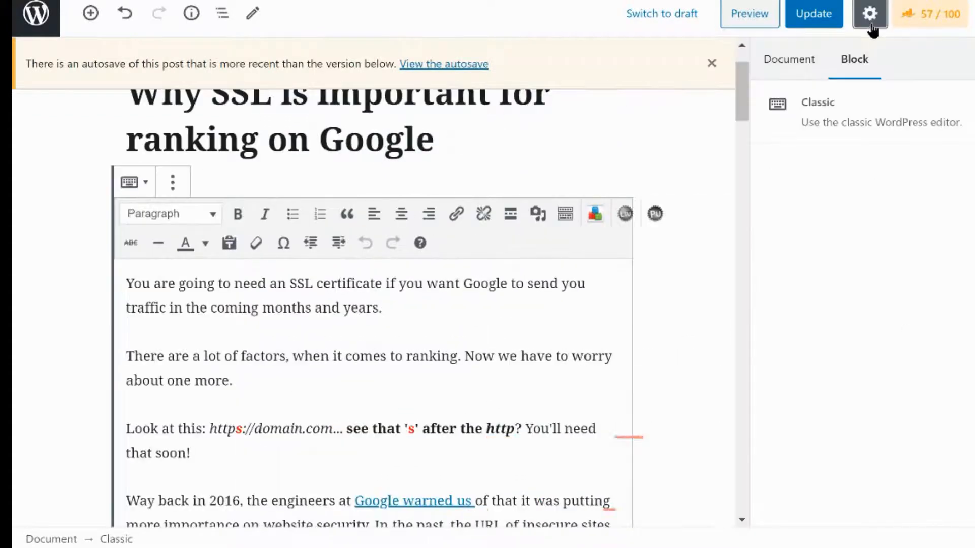
left_click(788, 59)
scroll(925, 441, "down", 12)
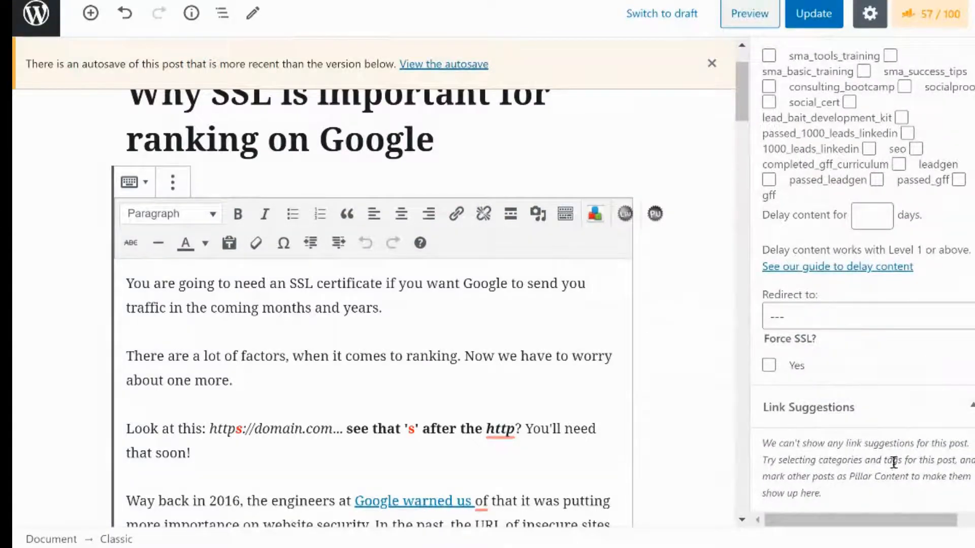
left_click_drag(904, 460, 776, 460)
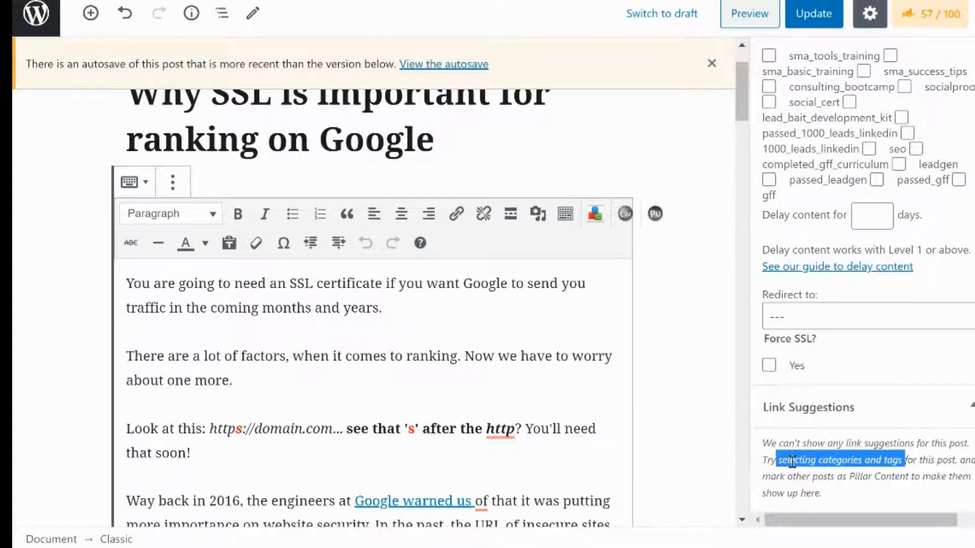
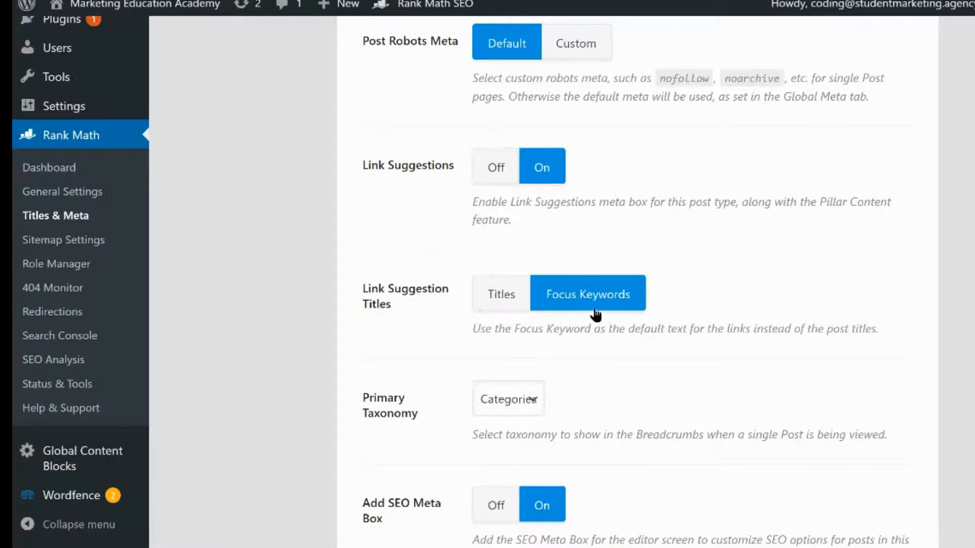
Save the changes to the Posts settings in Titles & Meta
scroll(589, 317, "down", 3)
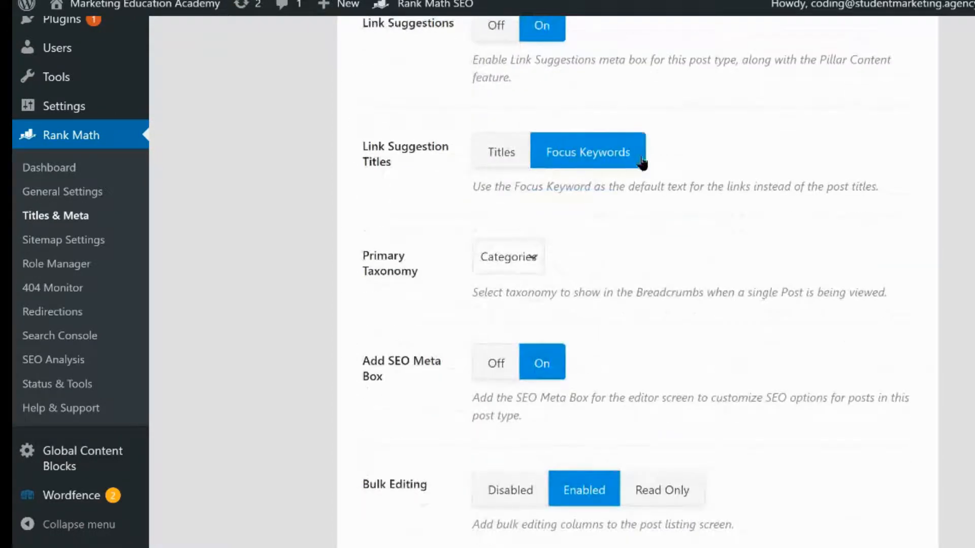
scroll(701, 186, "down", 5)
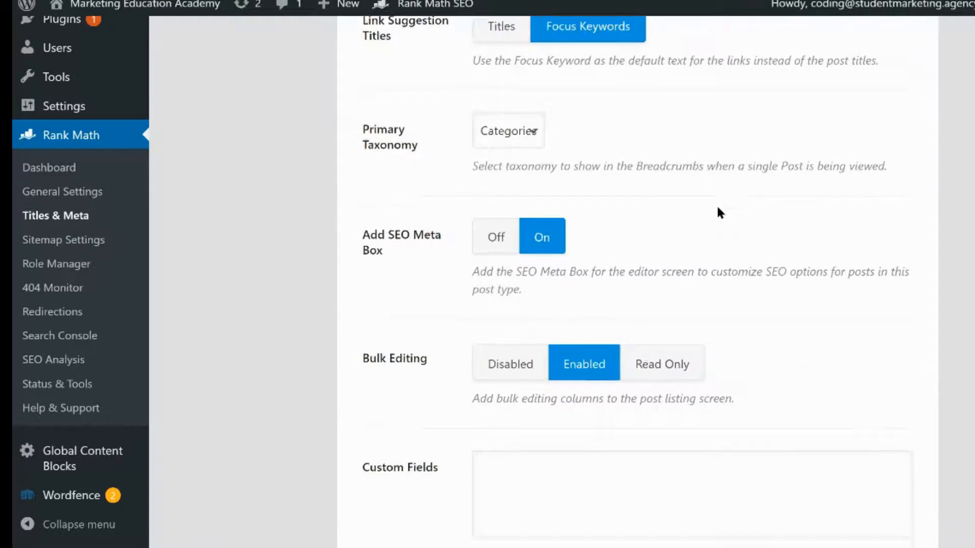
scroll(782, 231, "down", 2)
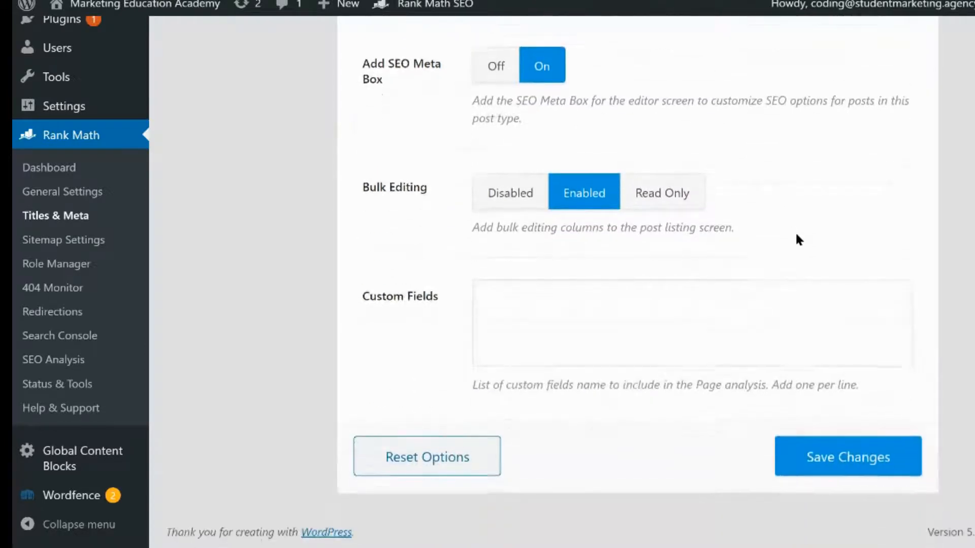
left_click(807, 456)
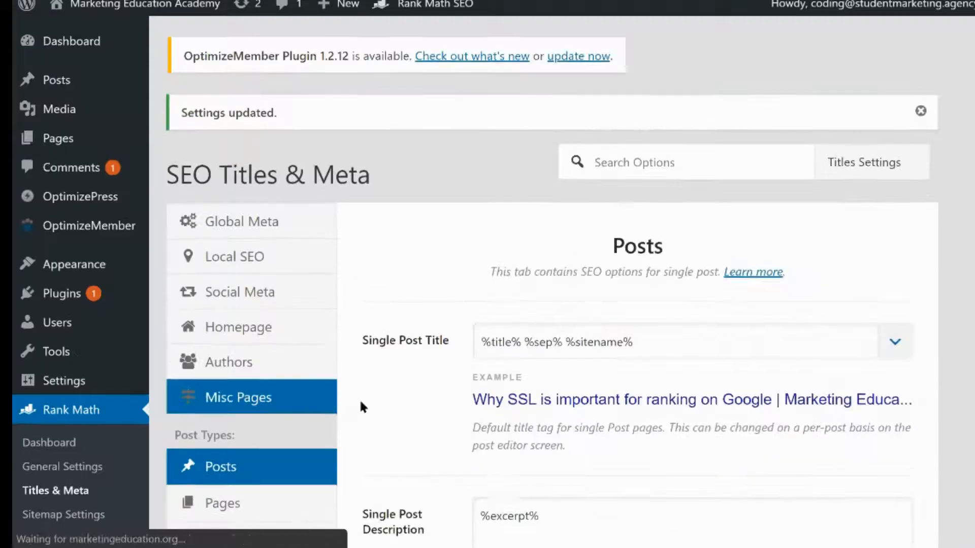
Open the Pages settings and select the variable in the Single Page Description field
scroll(305, 401, "down", 3)
left_click(279, 368)
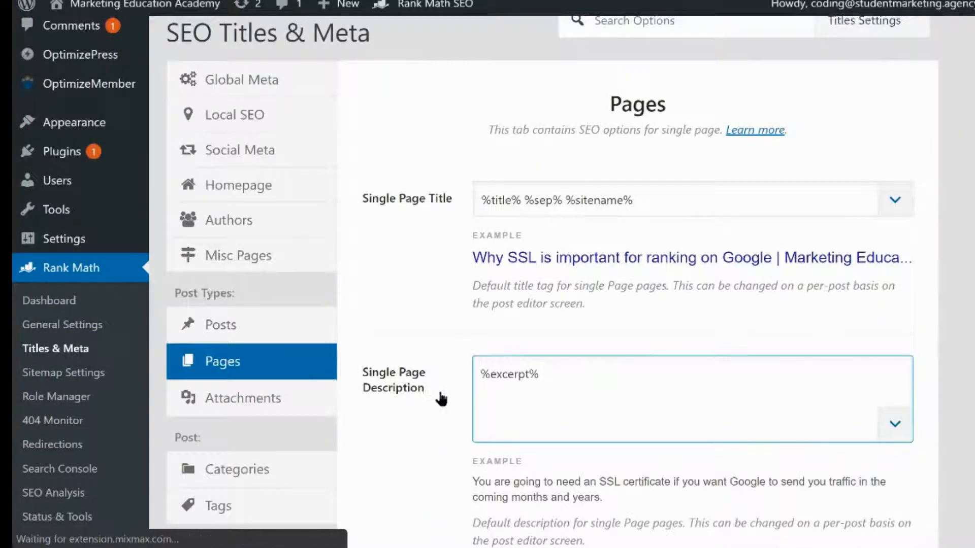
scroll(707, 320, "down", 3)
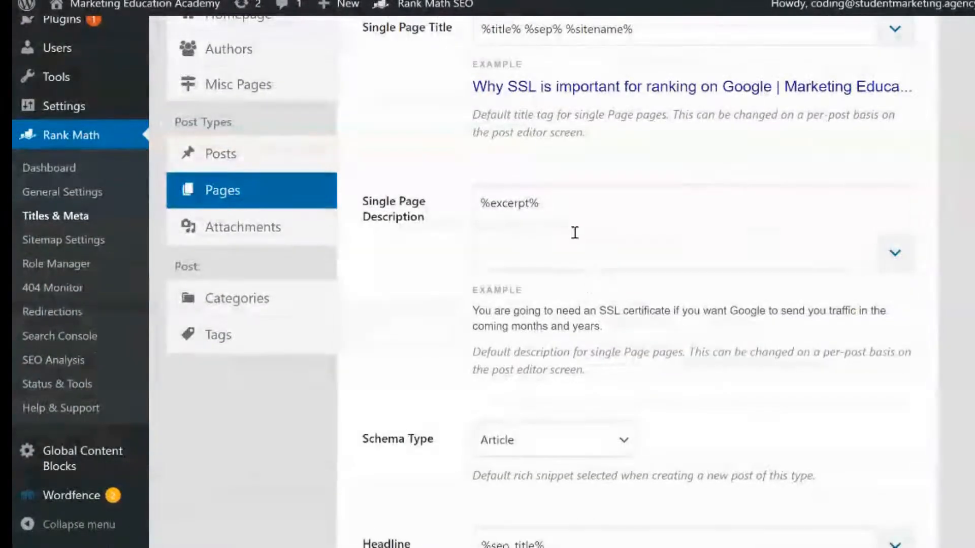
left_click_drag(575, 232, 449, 225)
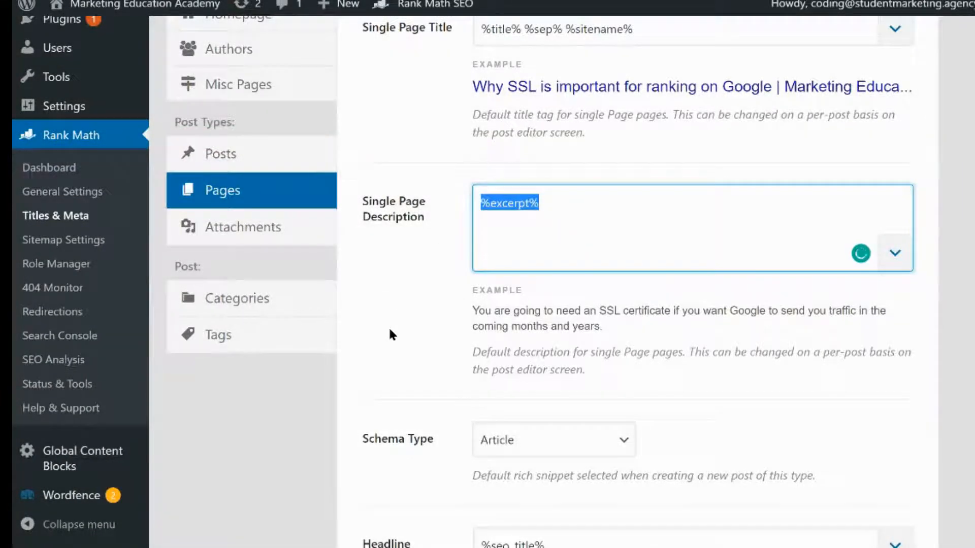
scroll(599, 356, "down", 2)
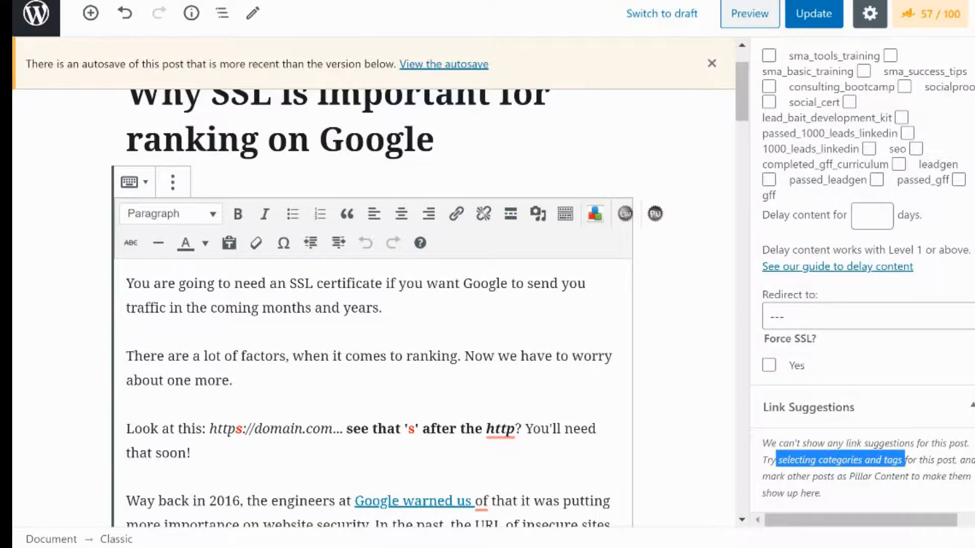
scroll(901, 265, "up", 15)
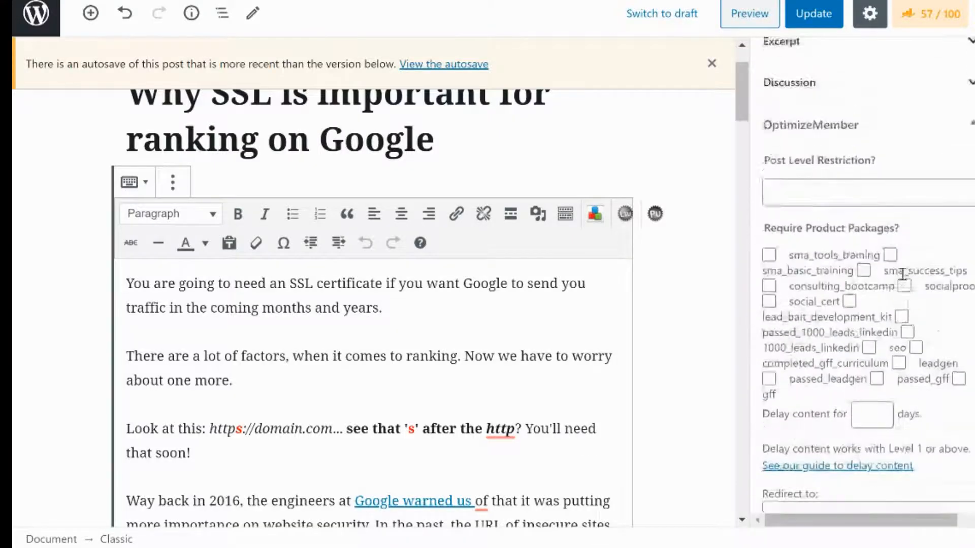
Open the post's Rank Math snippet editor, inspect the Description field, and close the editor
left_click(930, 15)
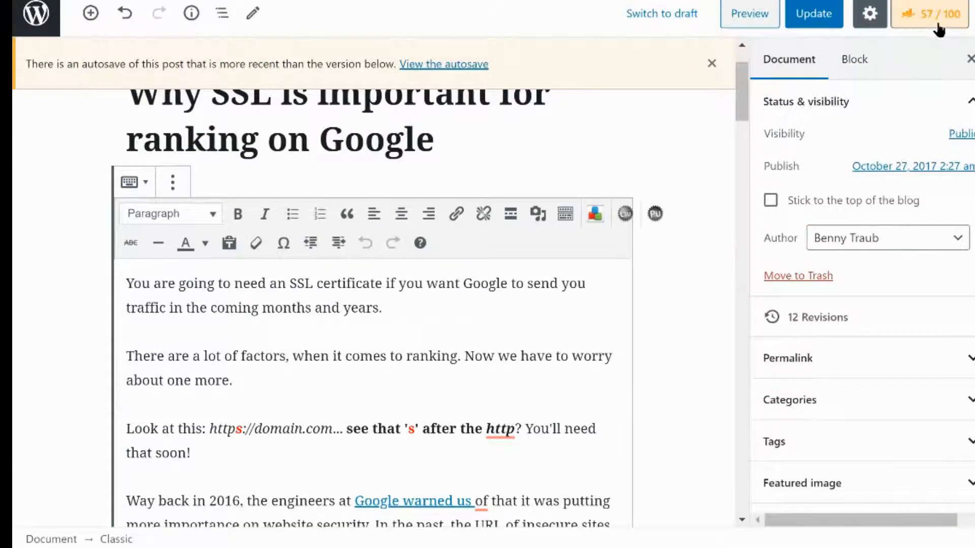
left_click(823, 285)
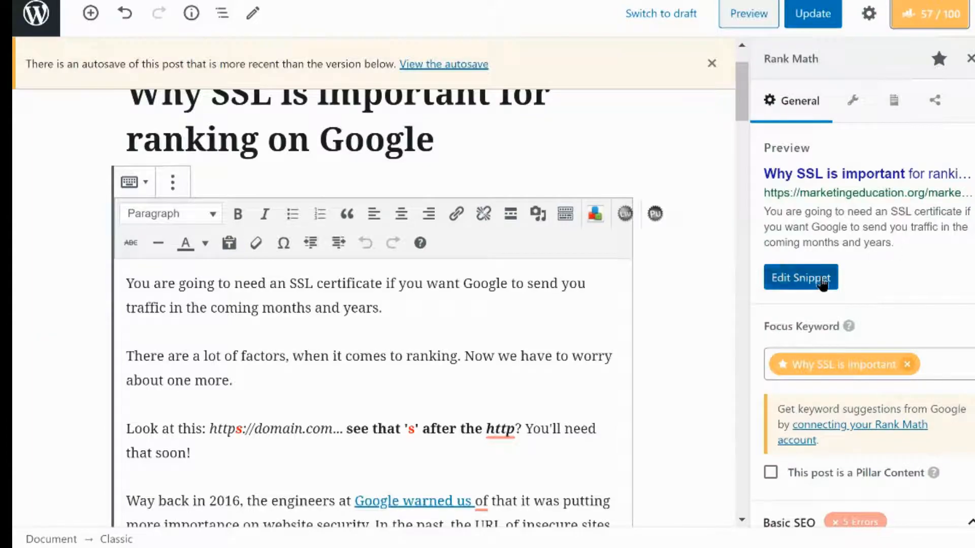
scroll(475, 317, "down", 3)
scroll(474, 319, "down", 1)
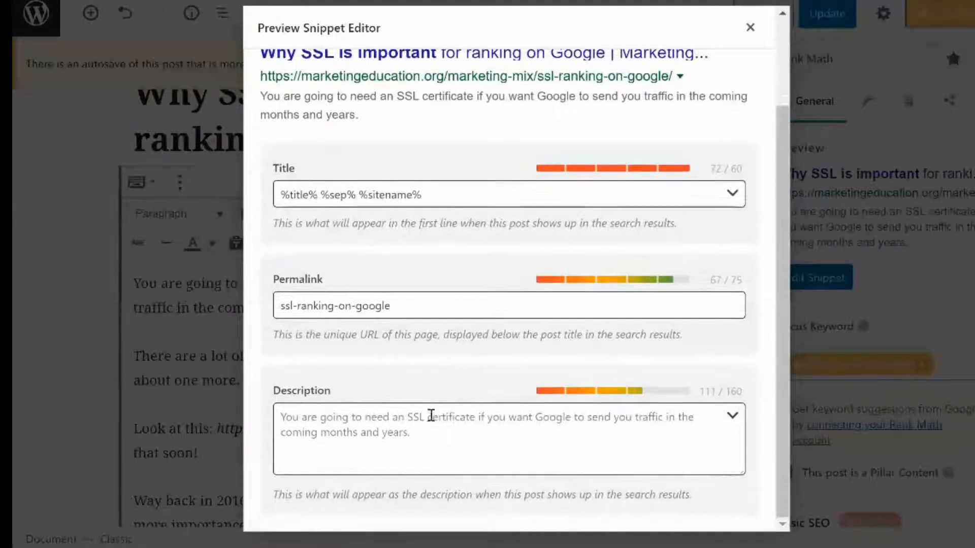
left_click(340, 422)
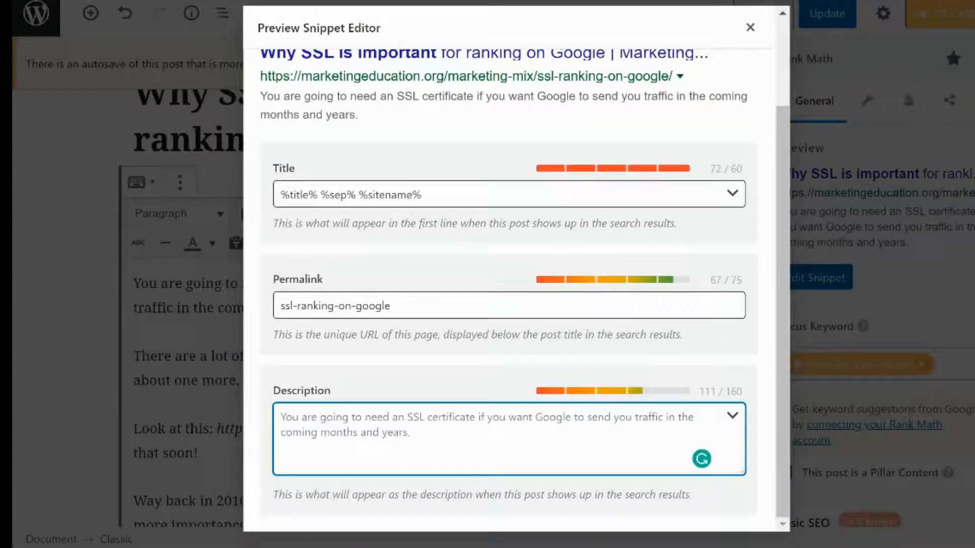
left_click(750, 27)
Open the Document settings sidebar and expand the Excerpt panel
left_click(870, 14)
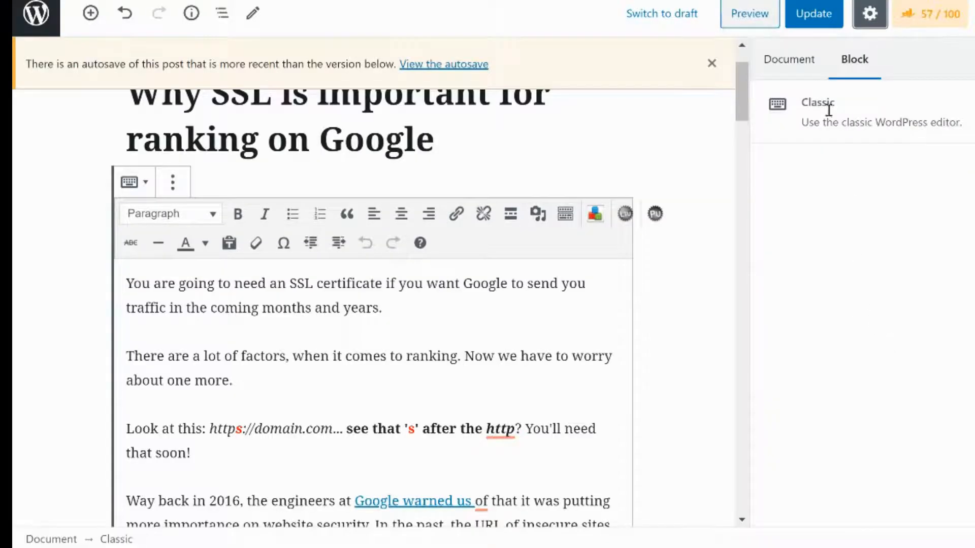
left_click(792, 59)
scroll(859, 298, "down", 5)
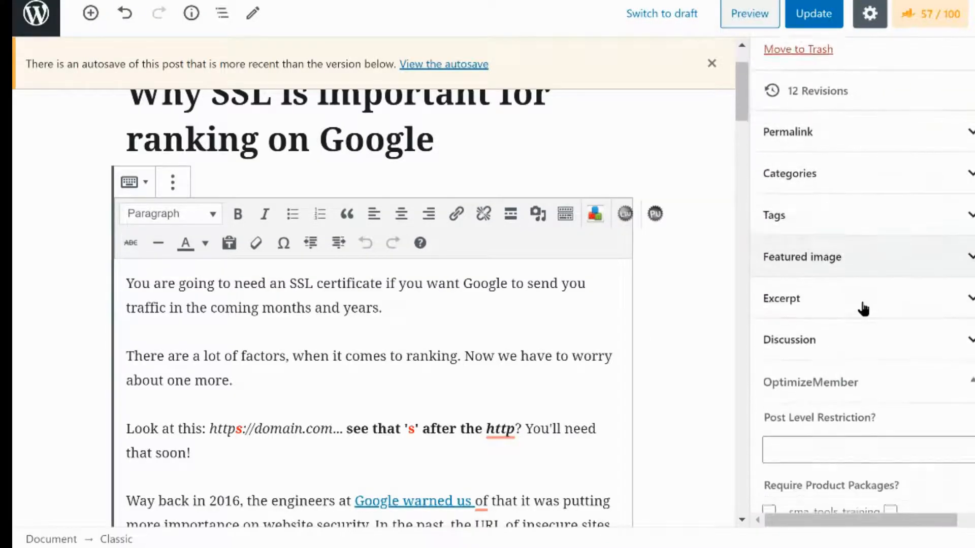
left_click(860, 310)
left_click(856, 370)
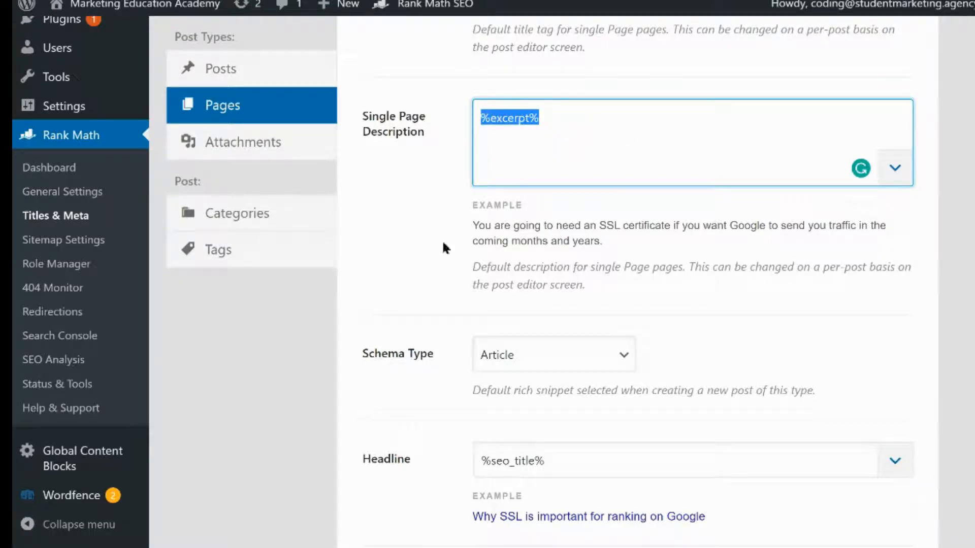
Set the Pages Schema Type to None
scroll(428, 302, "down", 2)
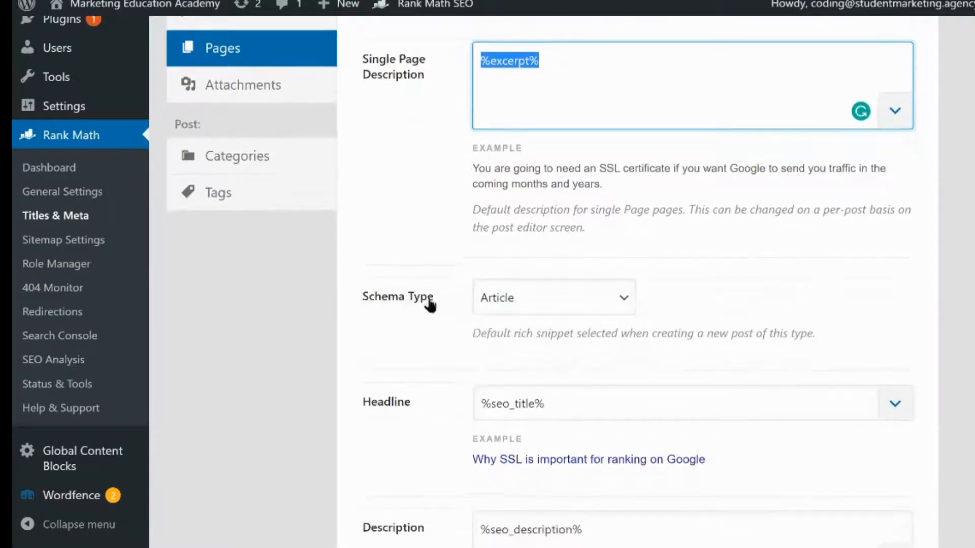
left_click(618, 279)
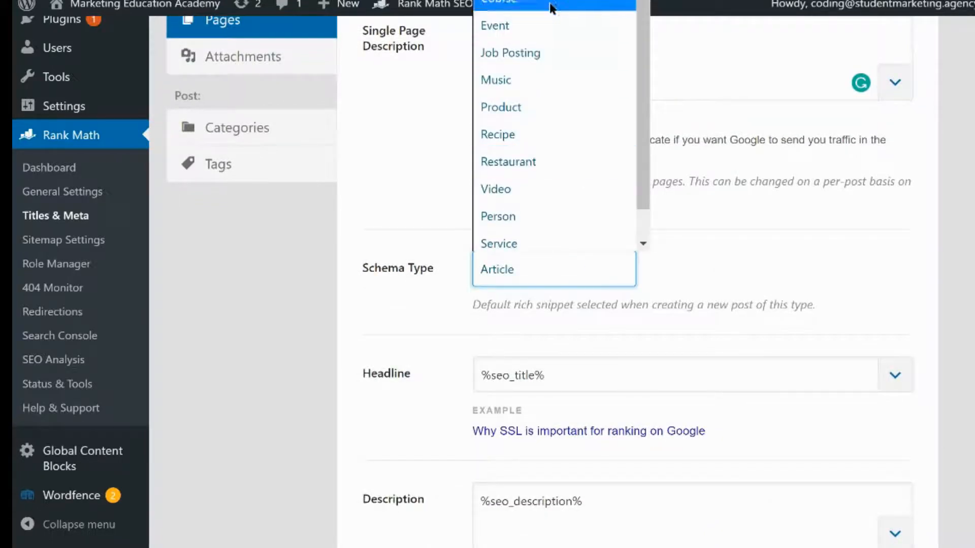
key("Escape")
key("Up")
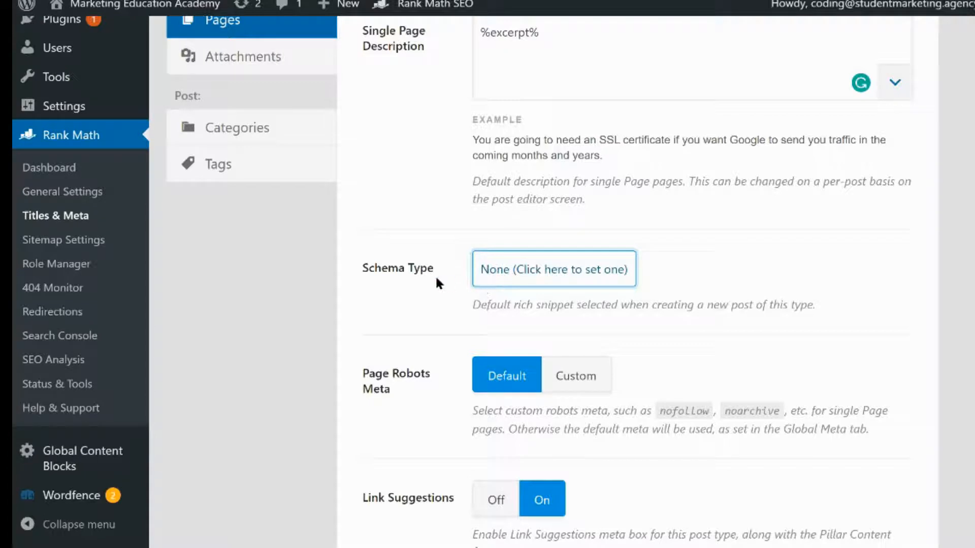
left_click(540, 284)
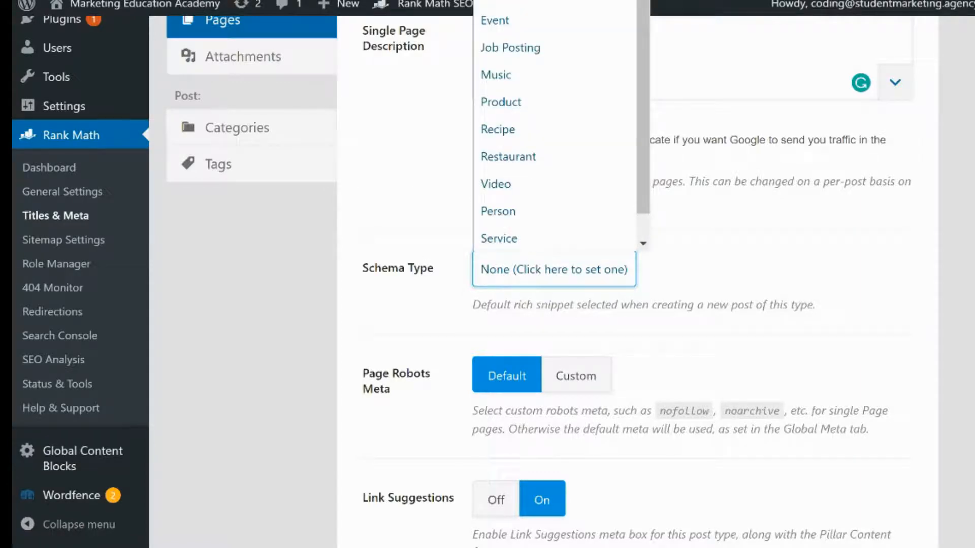
key("Escape")
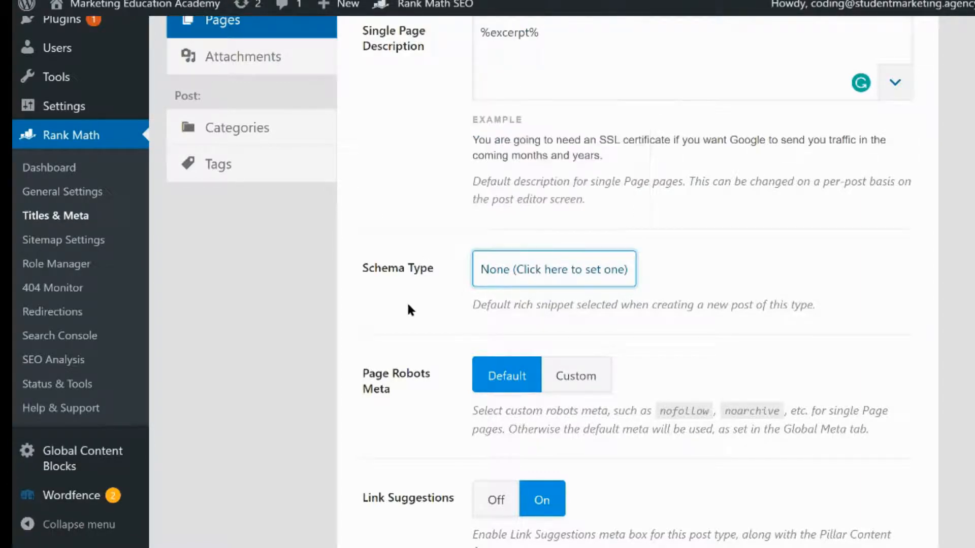
Switch the Pages Link Suggestion Titles to Focus Keywords
scroll(408, 301, "down", 7)
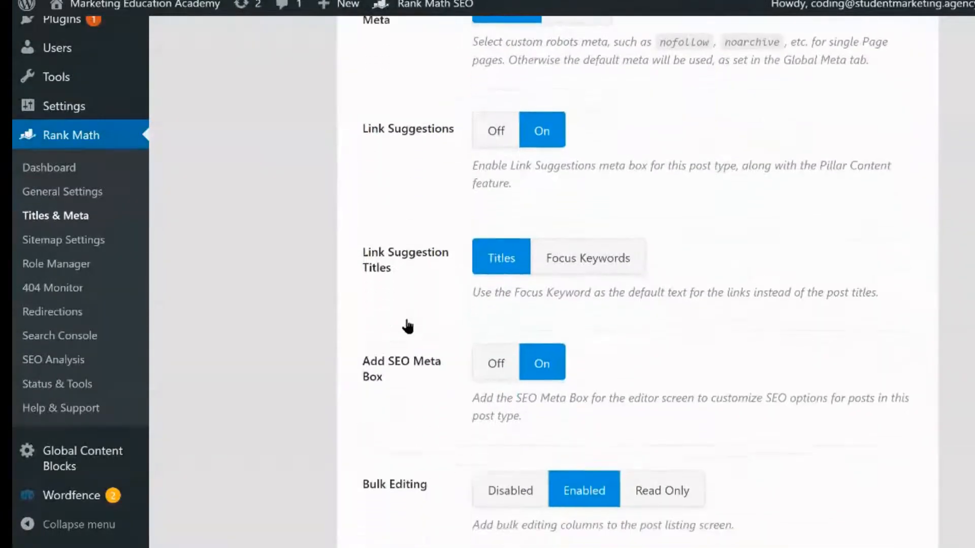
scroll(405, 284, "down", 3)
left_click(587, 144)
scroll(861, 467, "down", 4)
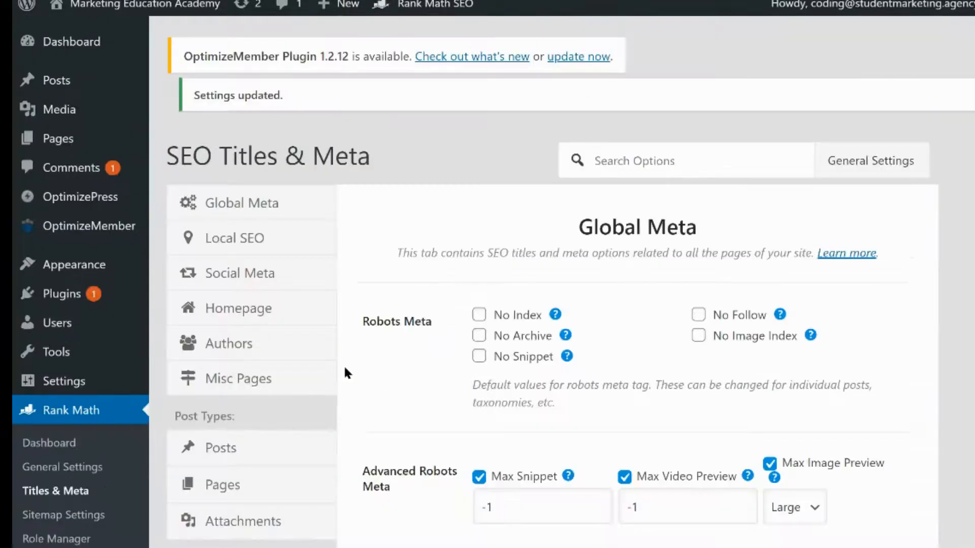
Open the Categories settings, append 'Why SSL is important' to the Category Archive Descriptions, and undo it
scroll(345, 373, "down", 4)
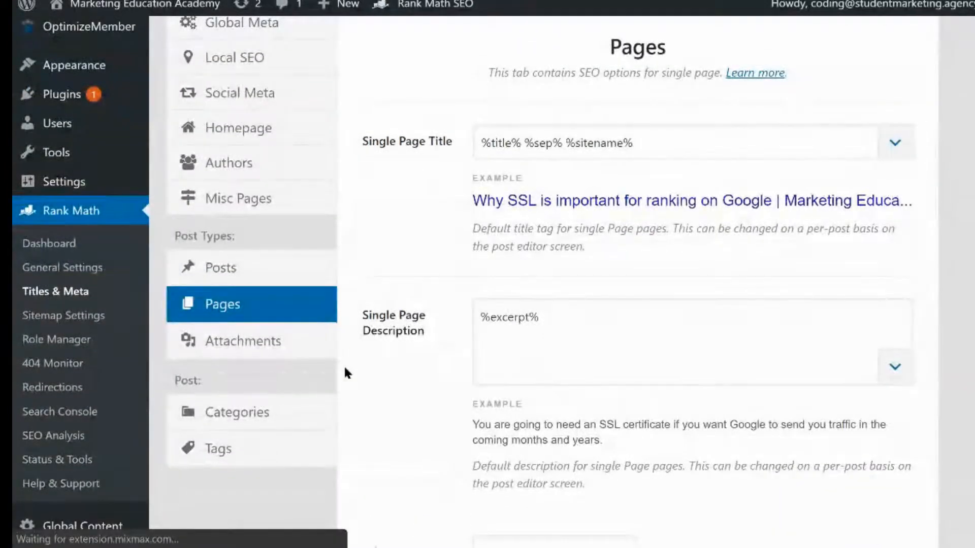
left_click(298, 423)
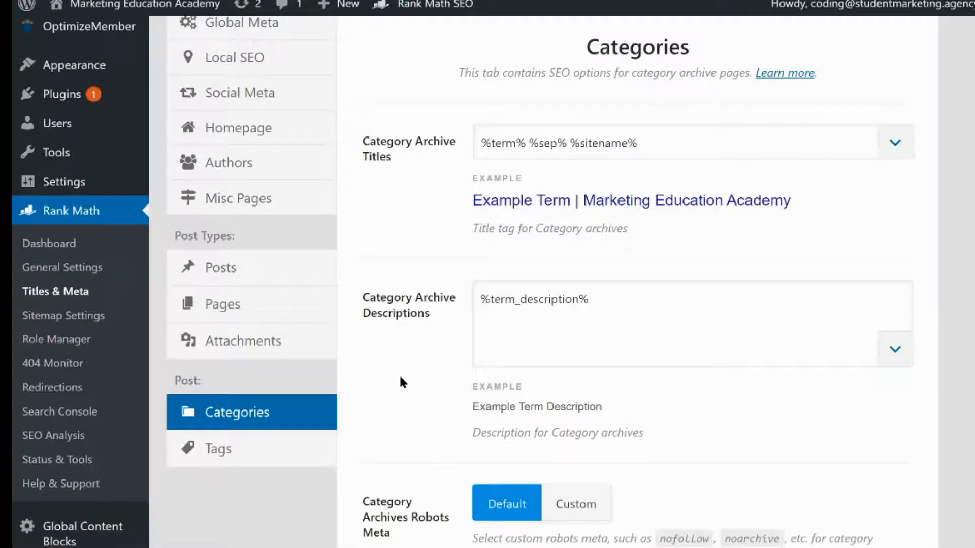
left_click(624, 314)
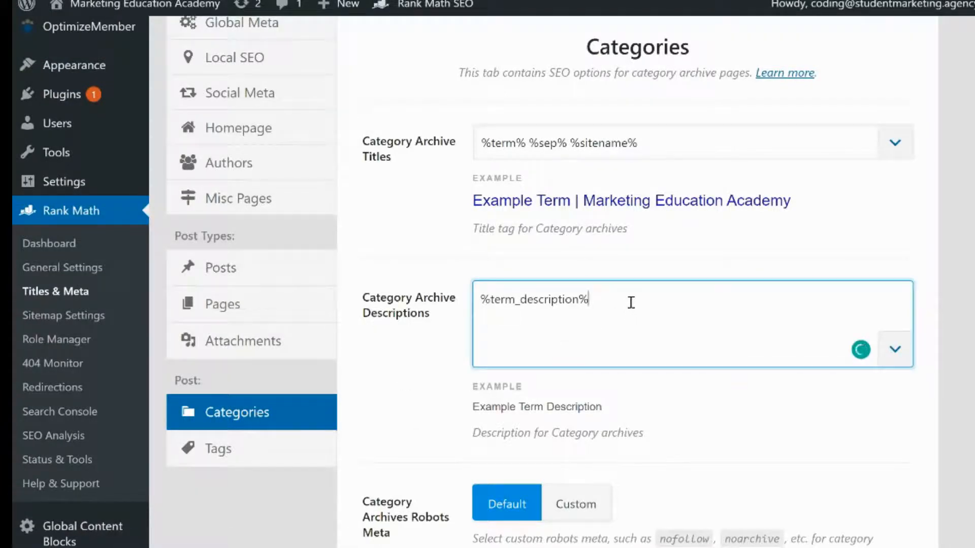
type("Why SSL is important")
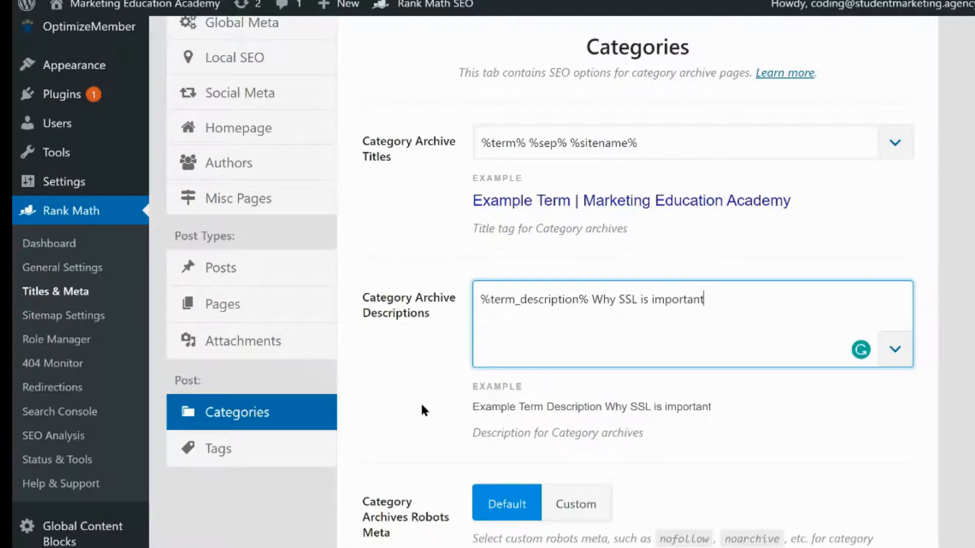
key("ctrl+z")
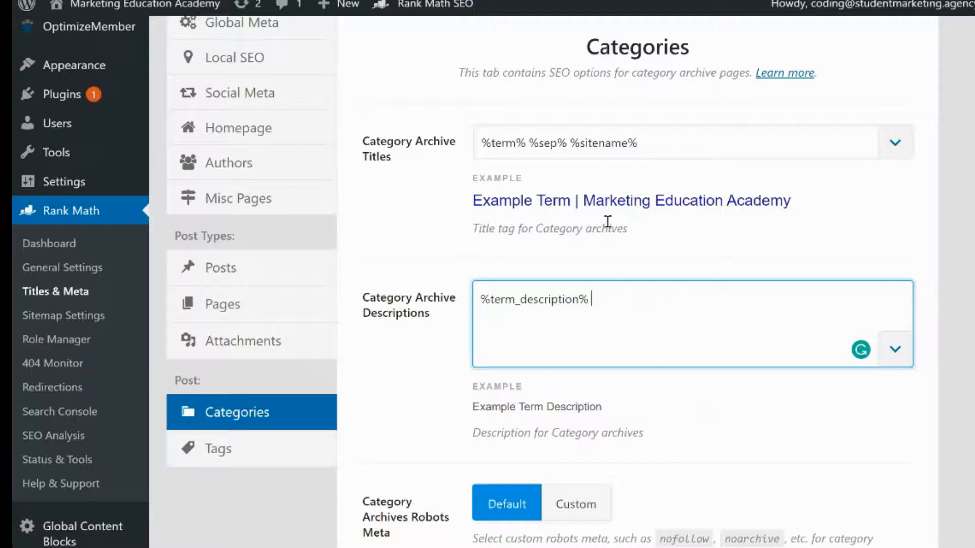
Add the Page Number variable to the end of the Category Archive Titles pattern
left_click(894, 144)
scroll(718, 257, "down", 5)
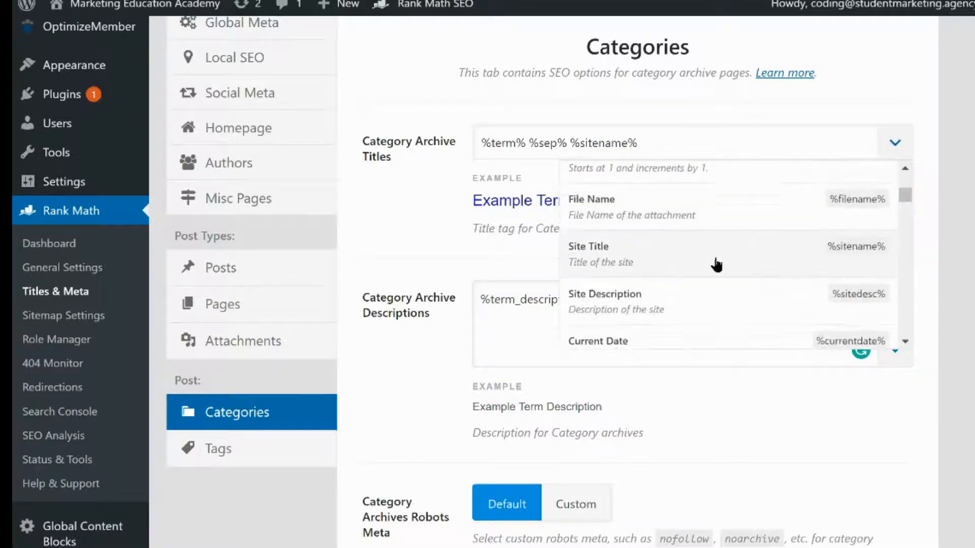
scroll(714, 266, "down", 5)
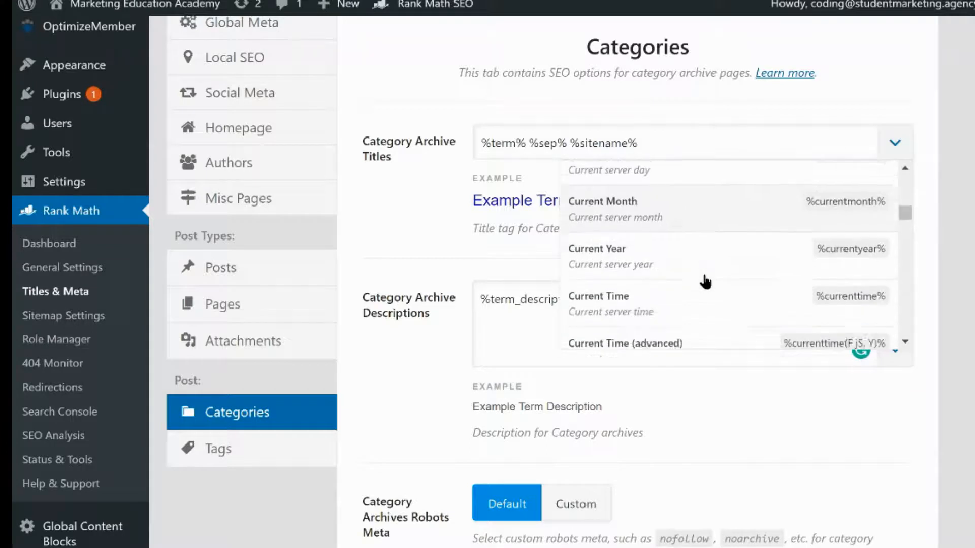
scroll(705, 280, "down", 3)
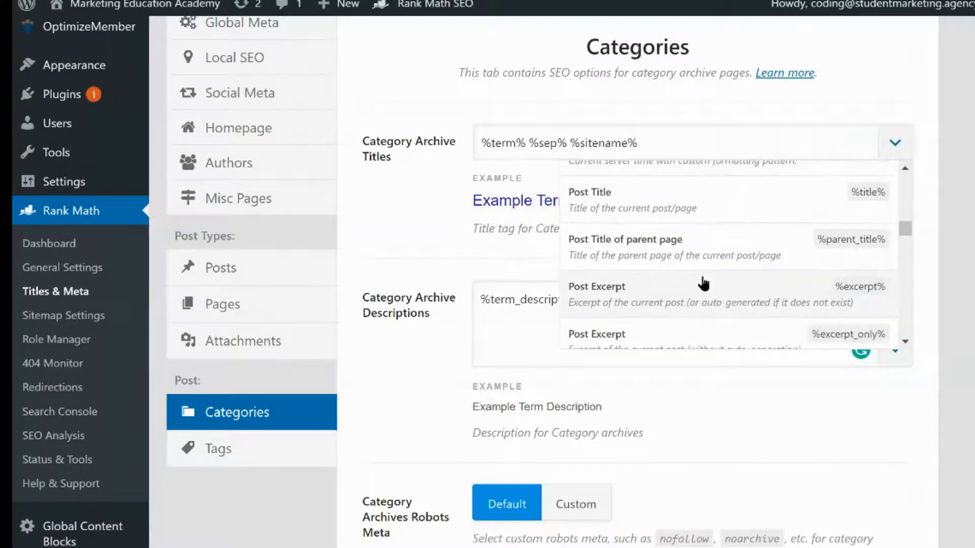
scroll(701, 289, "down", 3)
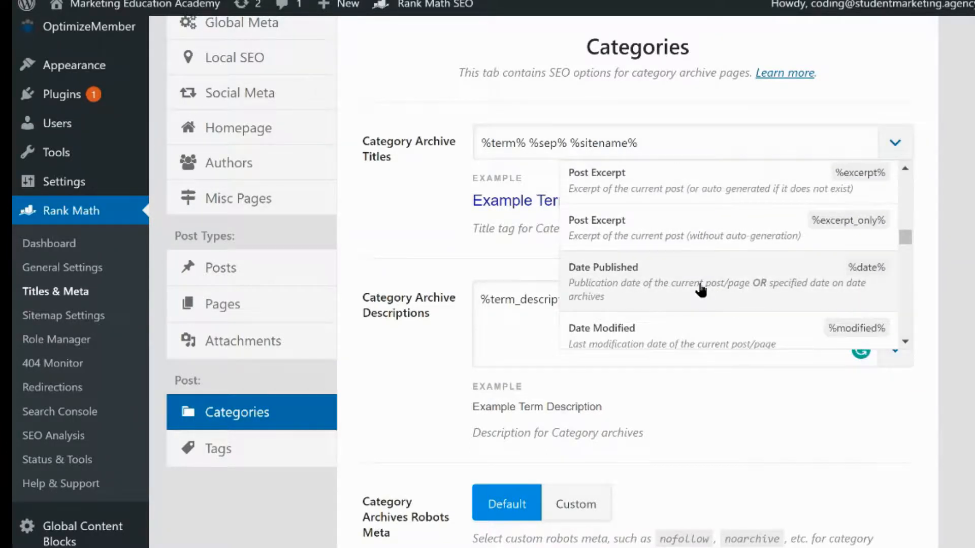
scroll(701, 290, "down", 3)
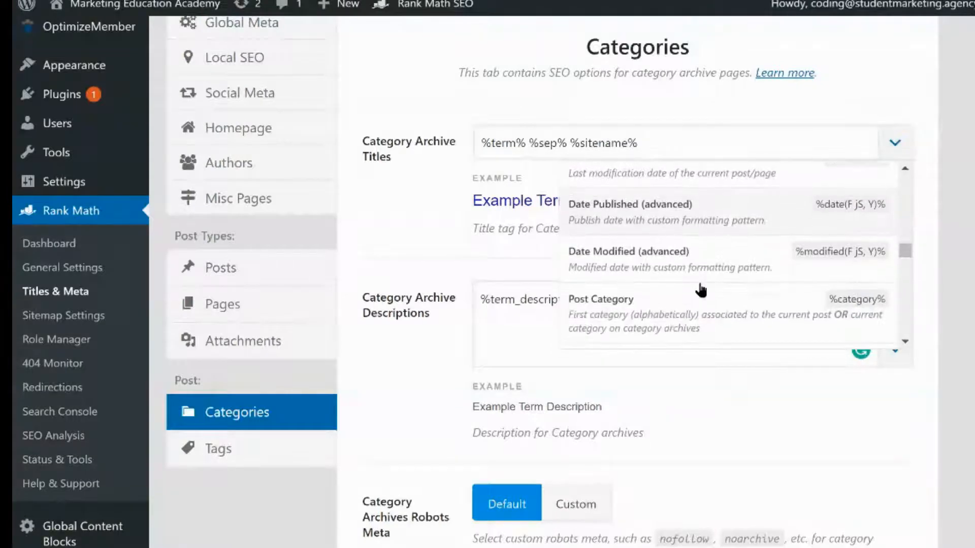
scroll(701, 290, "down", 2)
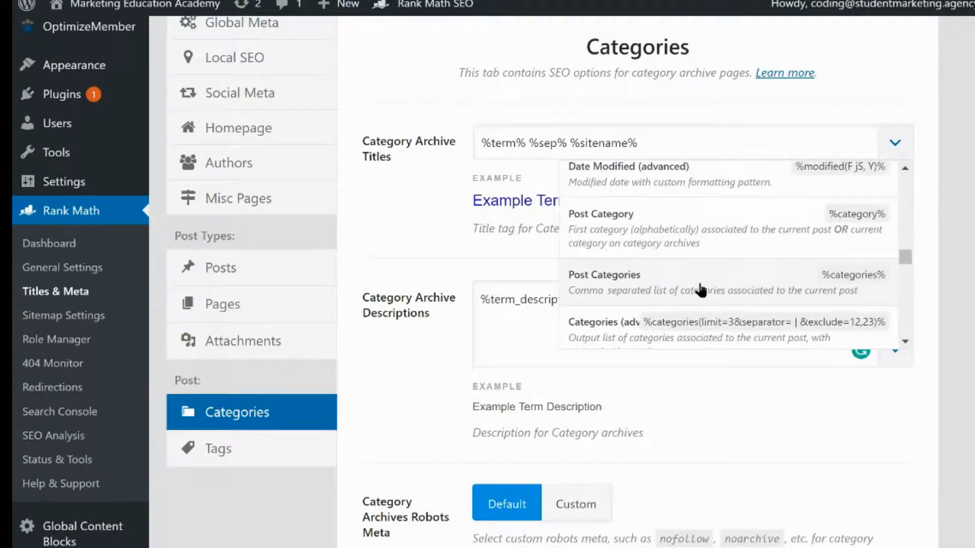
scroll(701, 289, "down", 3)
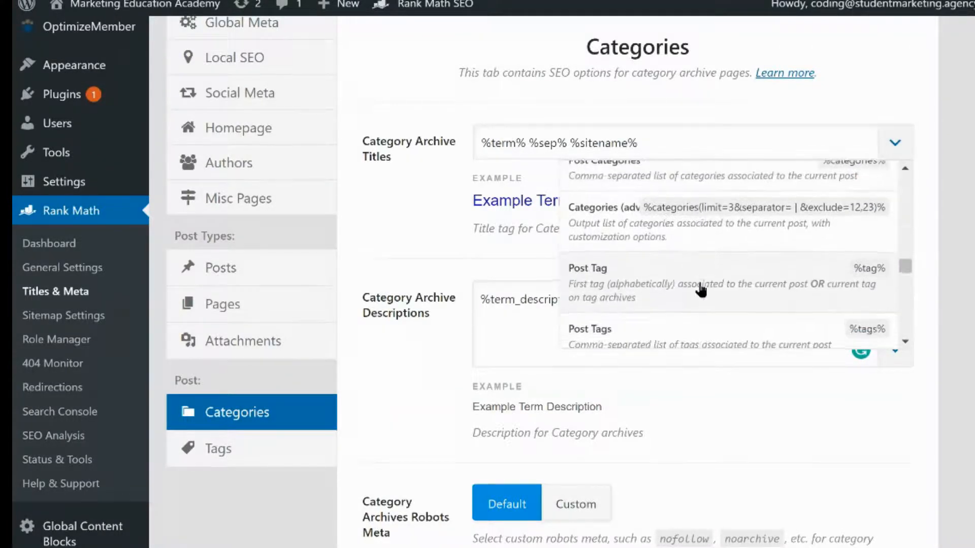
scroll(698, 288, "down", 1)
scroll(649, 304, "down", 2)
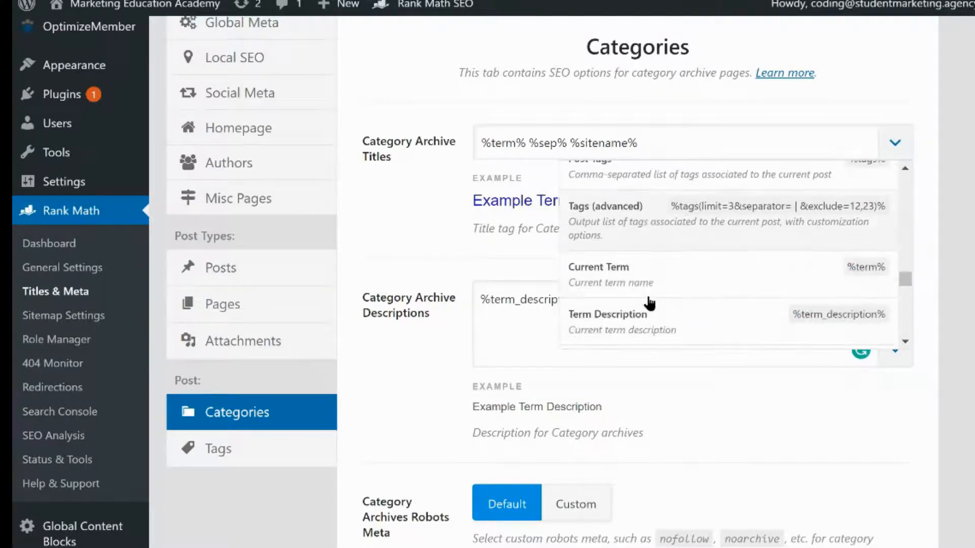
scroll(649, 304, "down", 2)
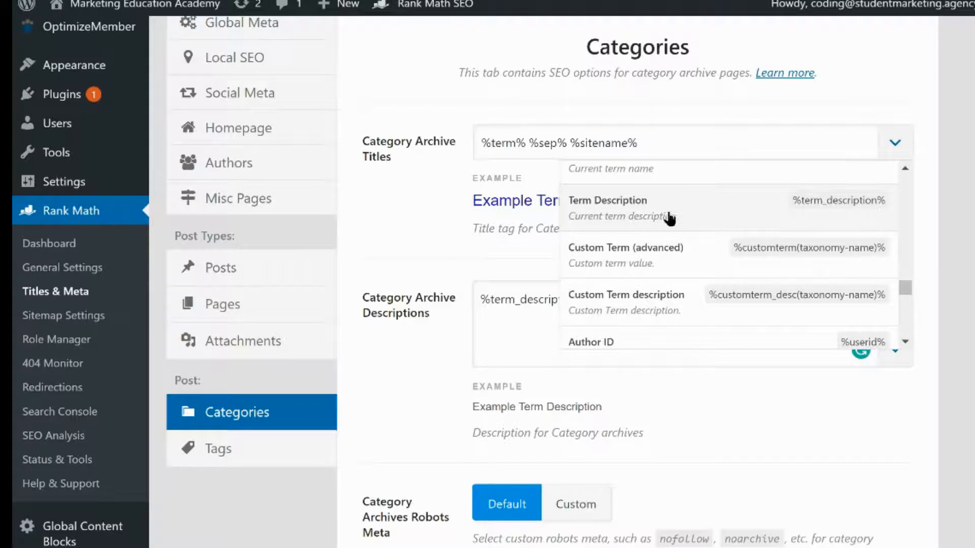
type("psg")
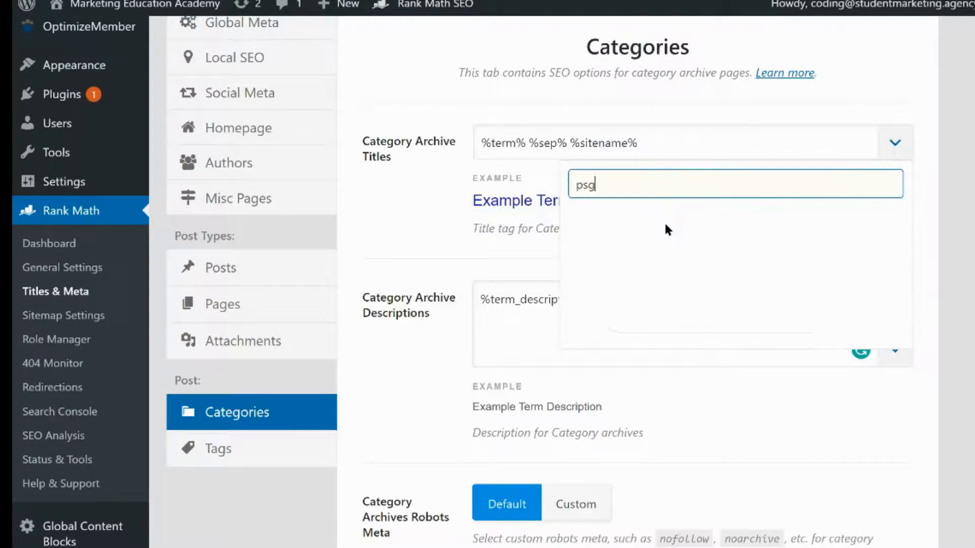
key("BackSpace")
key("BackSpace")
type("age")
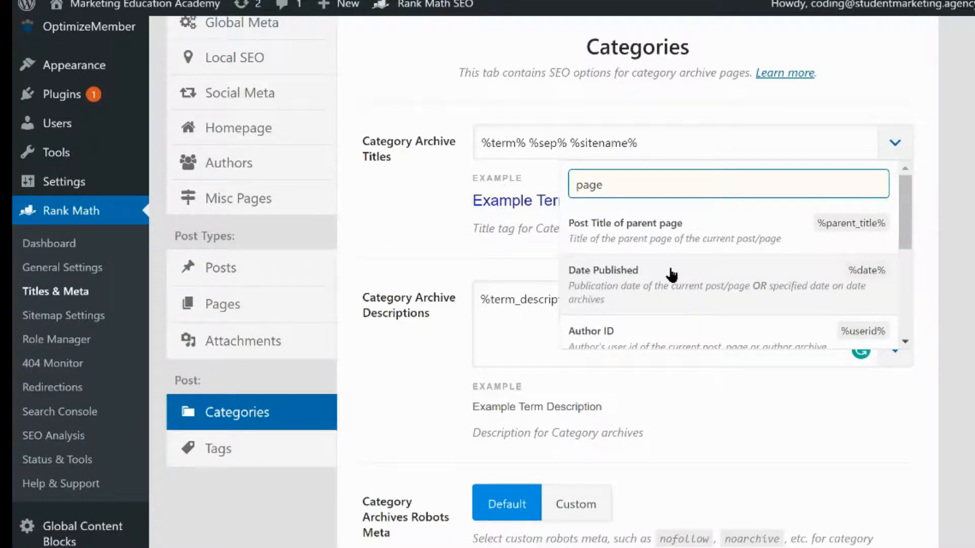
type(" nu")
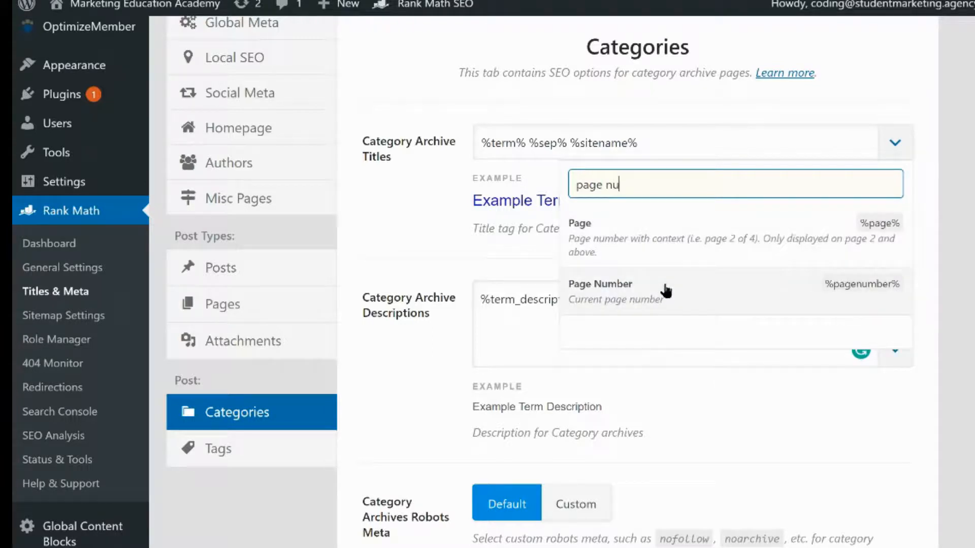
left_click(666, 284)
Copy the %sep% %sitename% %pagenumber% variables from the title into the Category Archive Descriptions and save the changes
left_click_drag(754, 148, 528, 151)
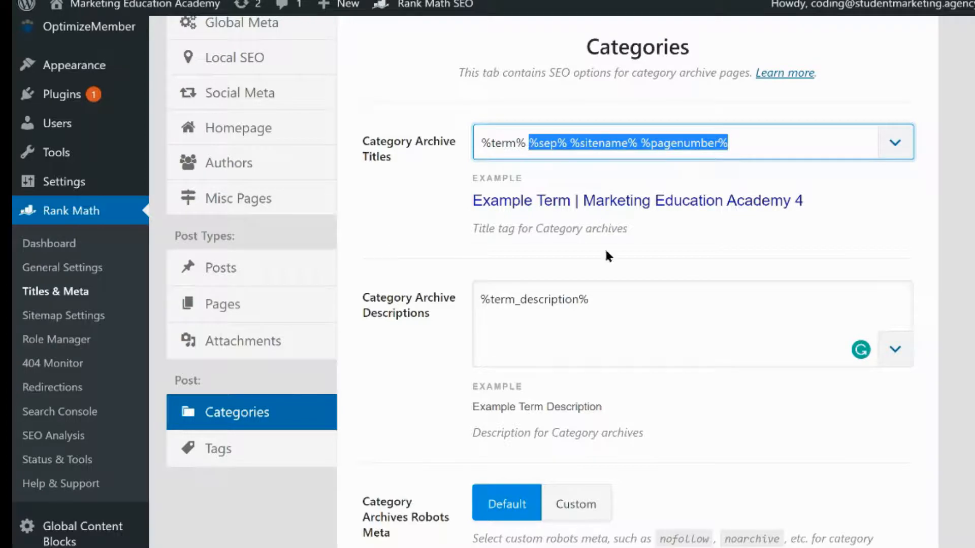
key("ctrl+c")
left_click(619, 304)
key("ctrl+v")
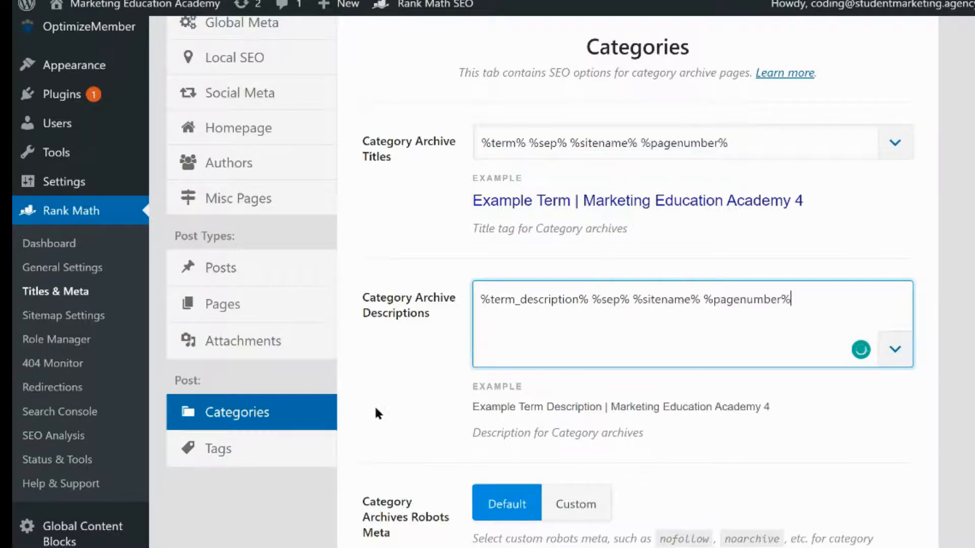
scroll(412, 401, "down", 1)
scroll(414, 403, "down", 5)
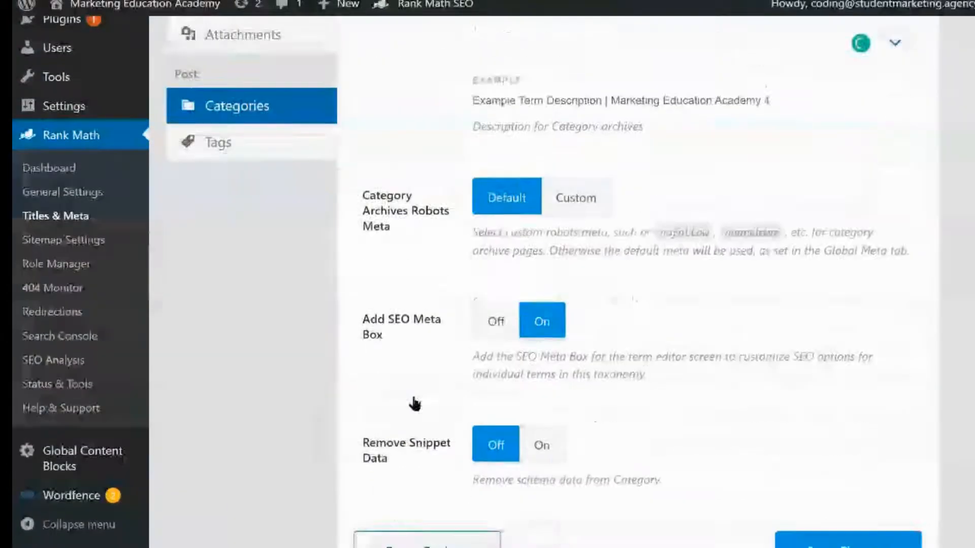
scroll(414, 404, "down", 1)
scroll(420, 394, "up", 6)
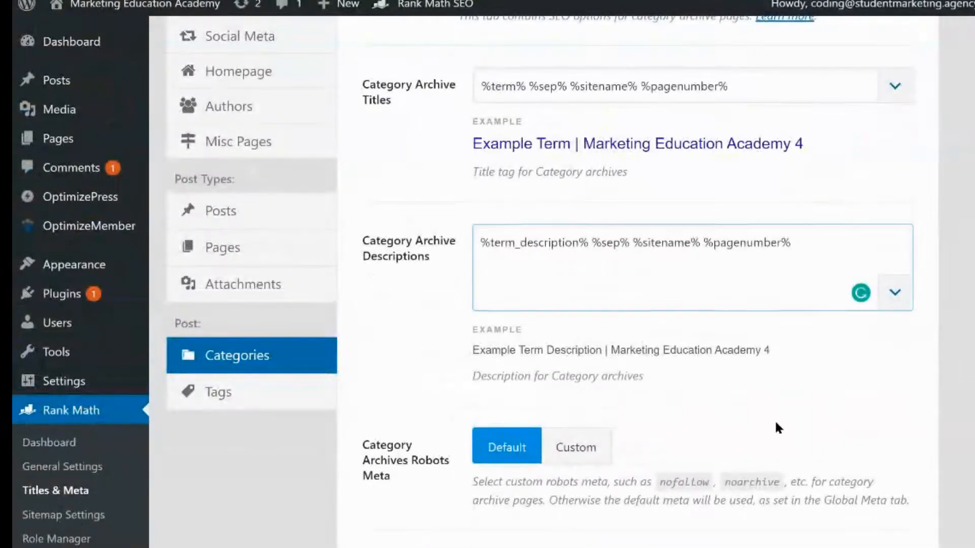
scroll(775, 414, "down", 6)
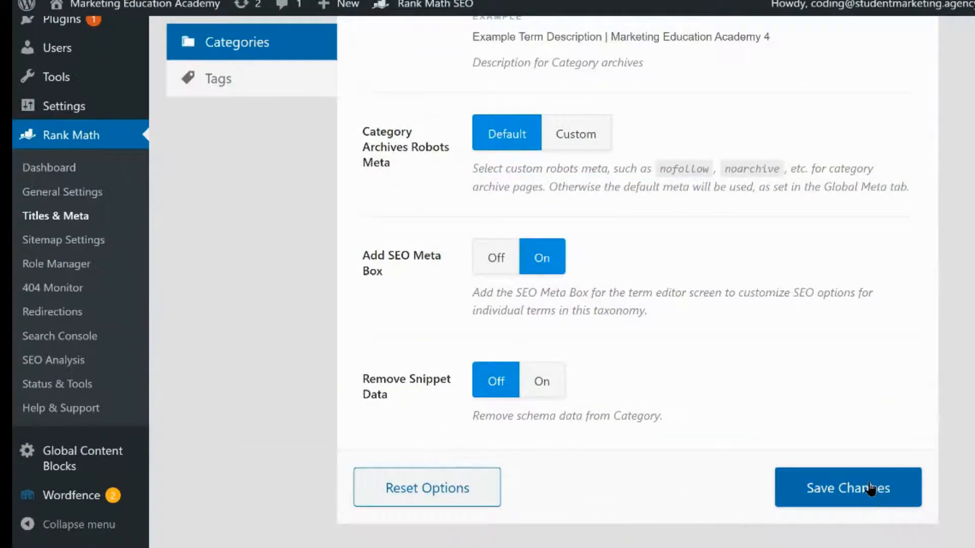
left_click(870, 488)
Open the Tags settings and paste the %sep% %sitename% %pagenumber% variables after the Tag Archive Descriptions text
scroll(405, 373, "up", 2)
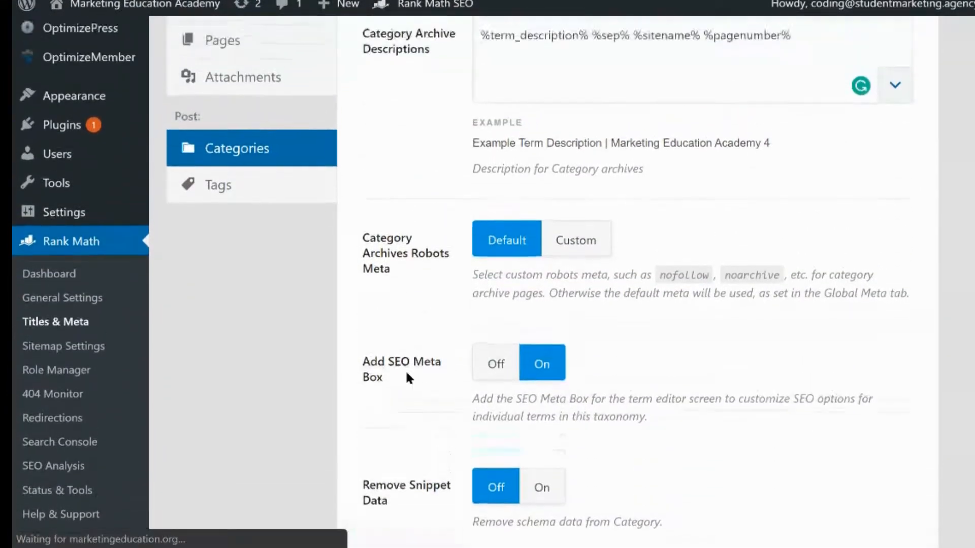
scroll(406, 373, "up", 7)
scroll(406, 374, "down", 4)
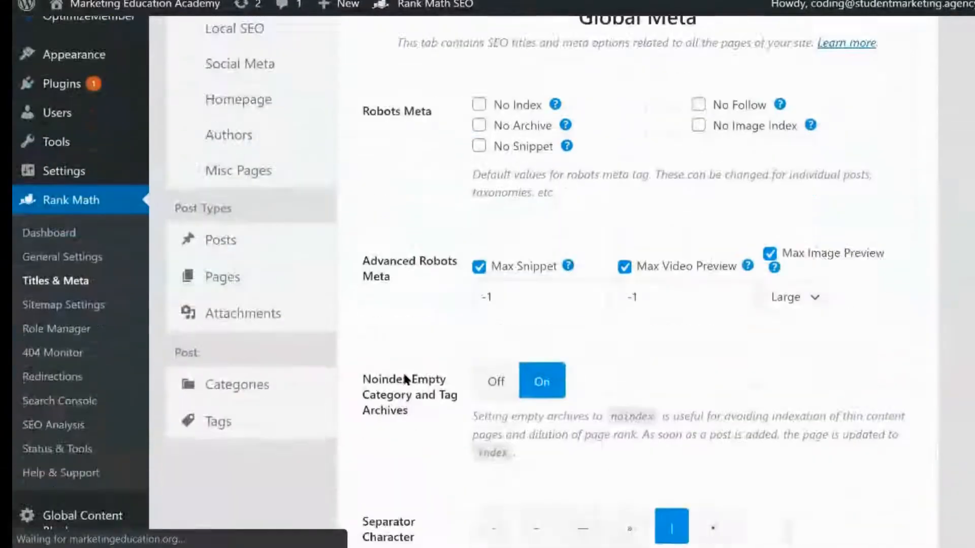
scroll(355, 379, "down", 1)
left_click(283, 390)
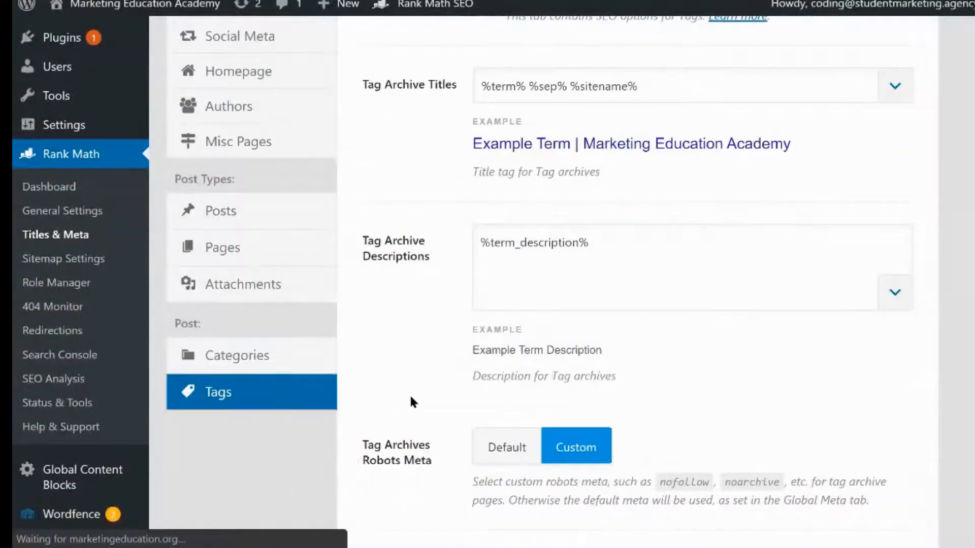
left_click(648, 258)
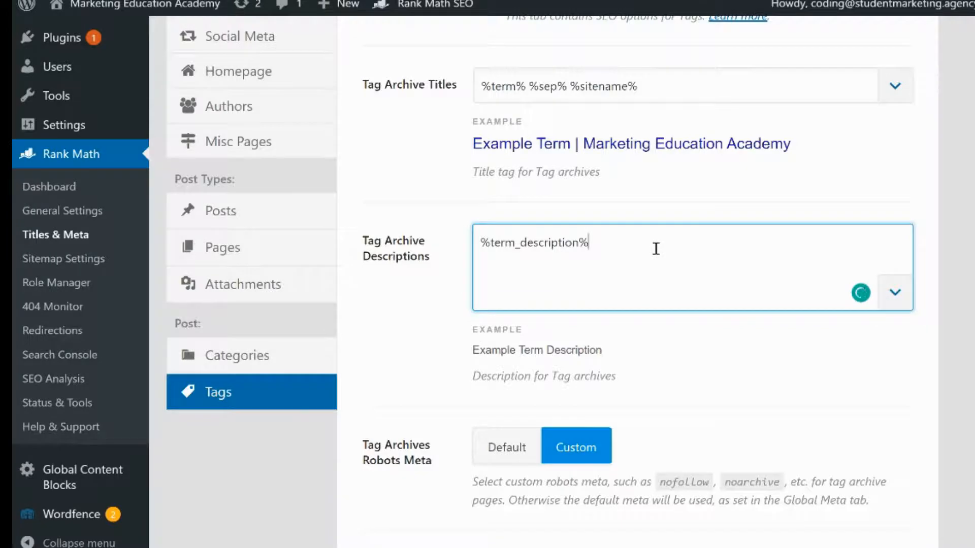
key("ctrl+v")
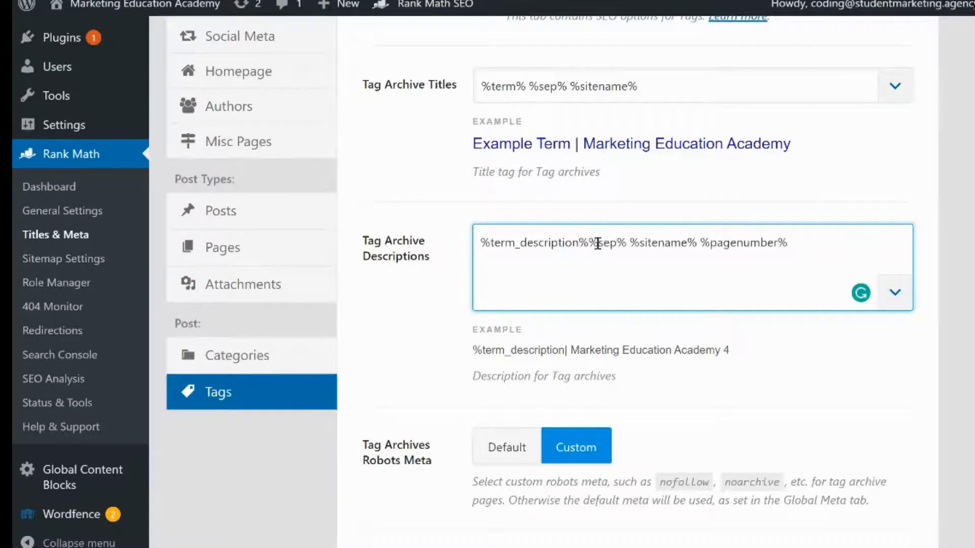
Save the Tags settings
scroll(623, 261, "down", 10)
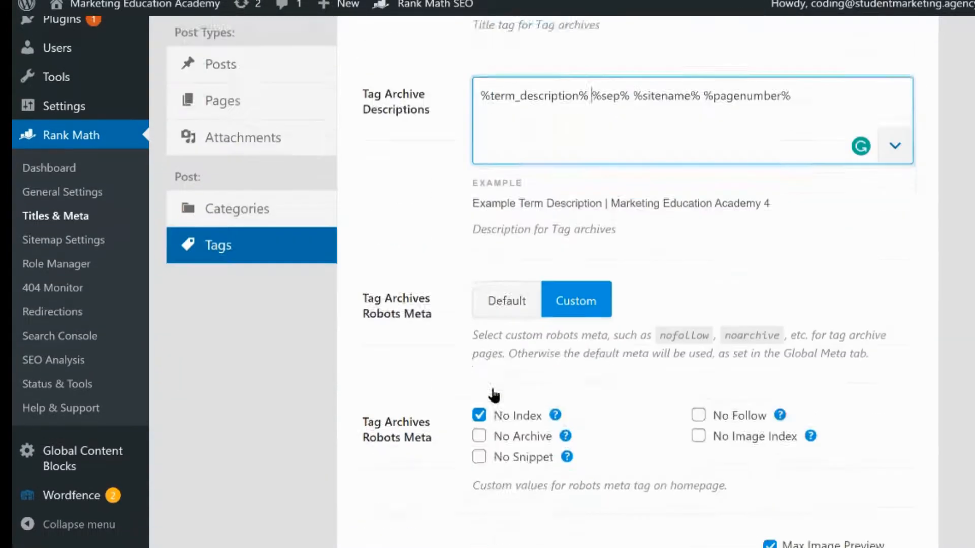
scroll(799, 424, "up", 3)
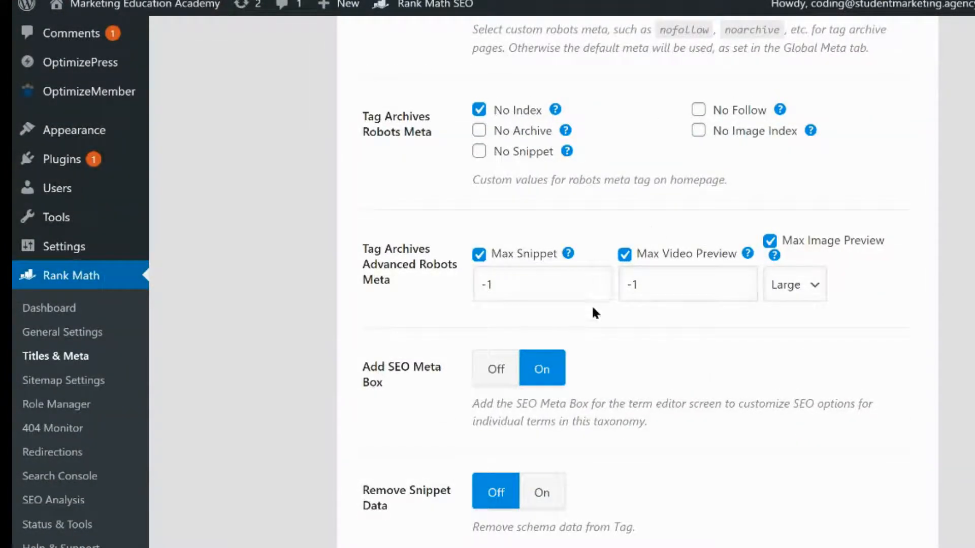
scroll(758, 142, "down", 3)
left_click(816, 457)
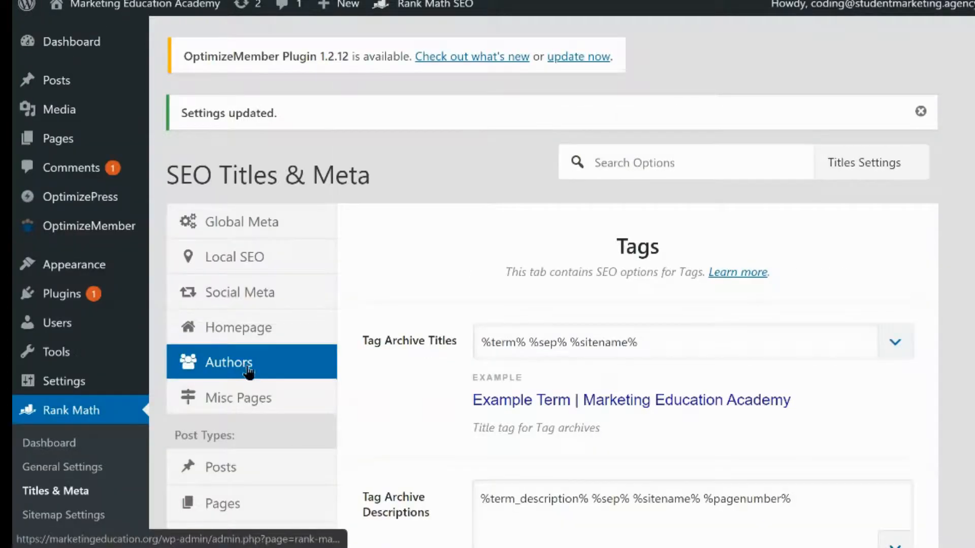
Review the saved Tags and Categories archive title and description settings
scroll(478, 341, "down", 3)
left_click(470, 348)
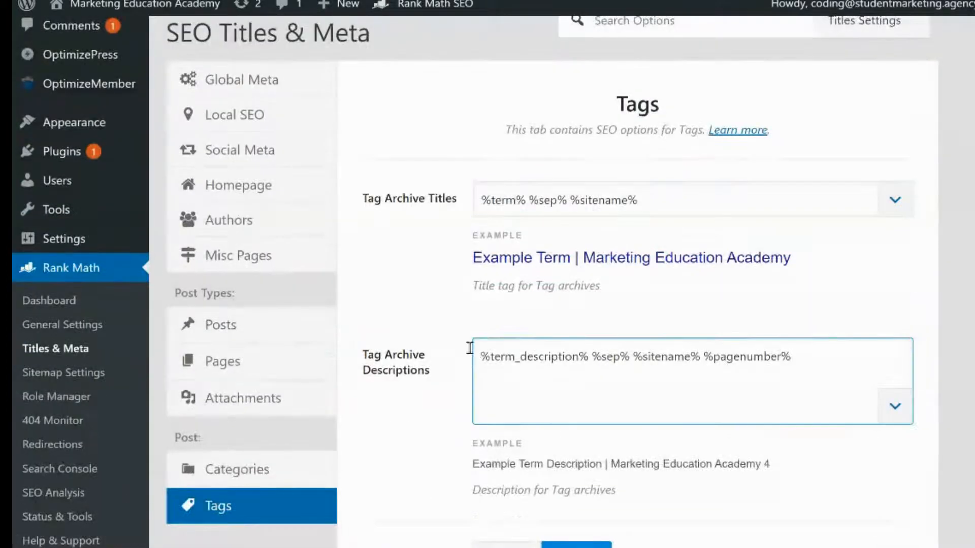
scroll(470, 348, "down", 6)
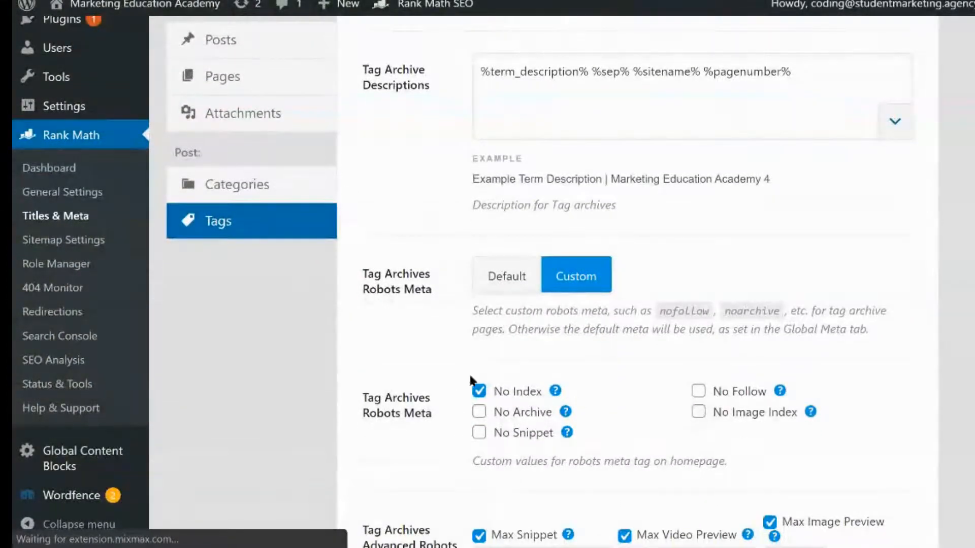
left_click(267, 199)
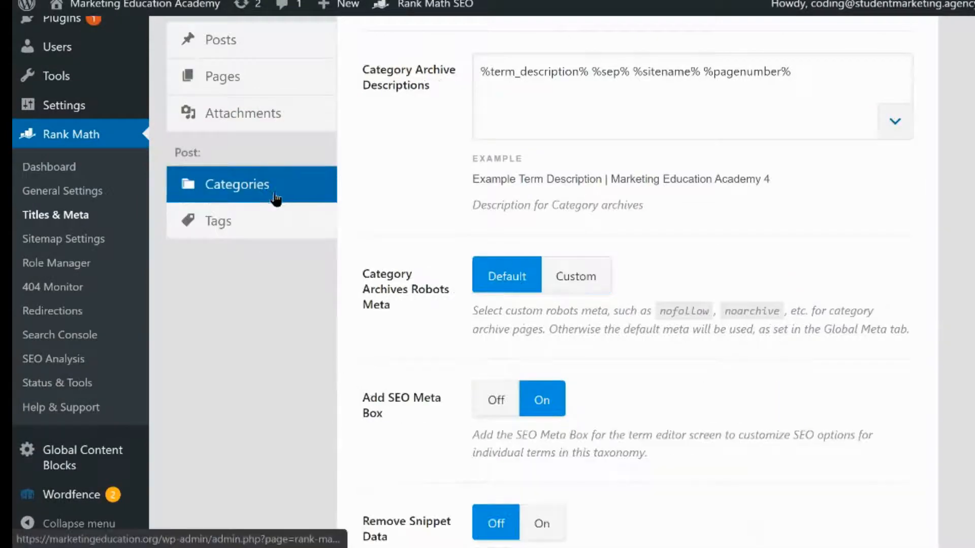
scroll(409, 337, "down", 3)
scroll(403, 336, "up", 10)
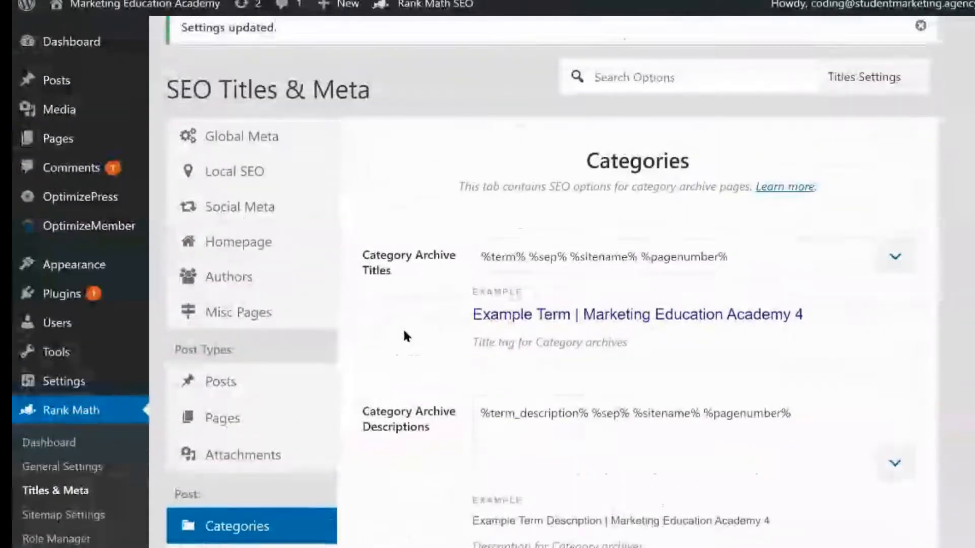
scroll(403, 336, "down", 3)
scroll(405, 332, "down", 3)
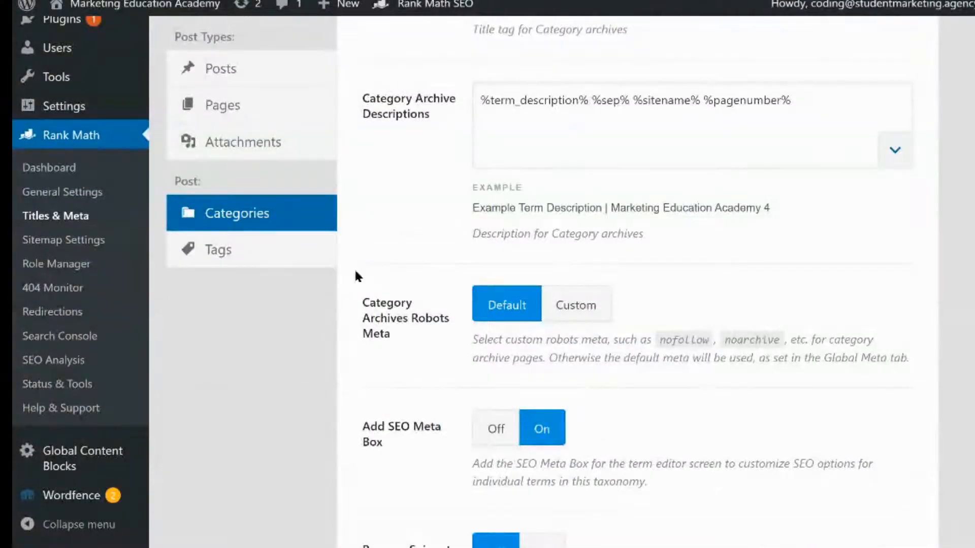
scroll(419, 217, "up", 1)
scroll(419, 217, "up", 1)
scroll(391, 377, "down", 2)
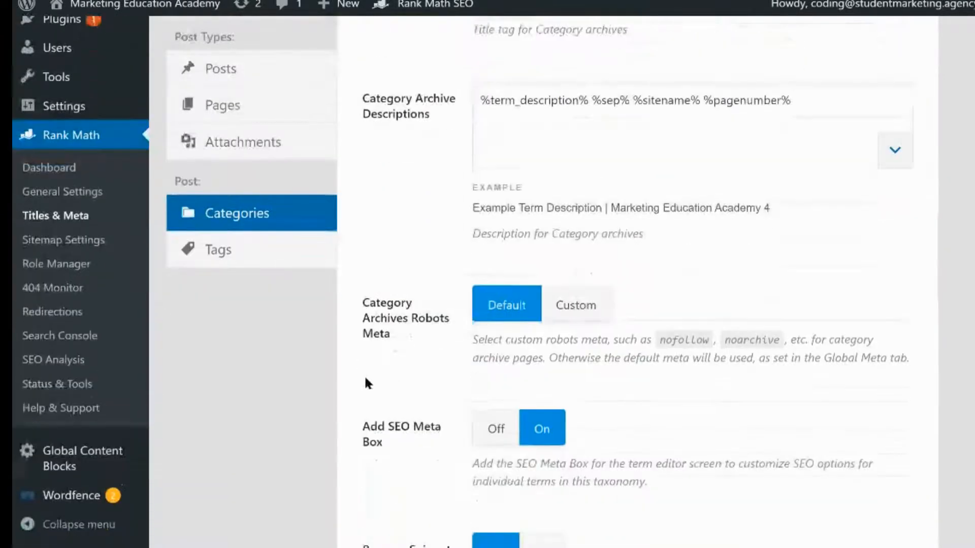
Open the Rank Math Sitemap Settings and review the General sitemap options
left_click(107, 252)
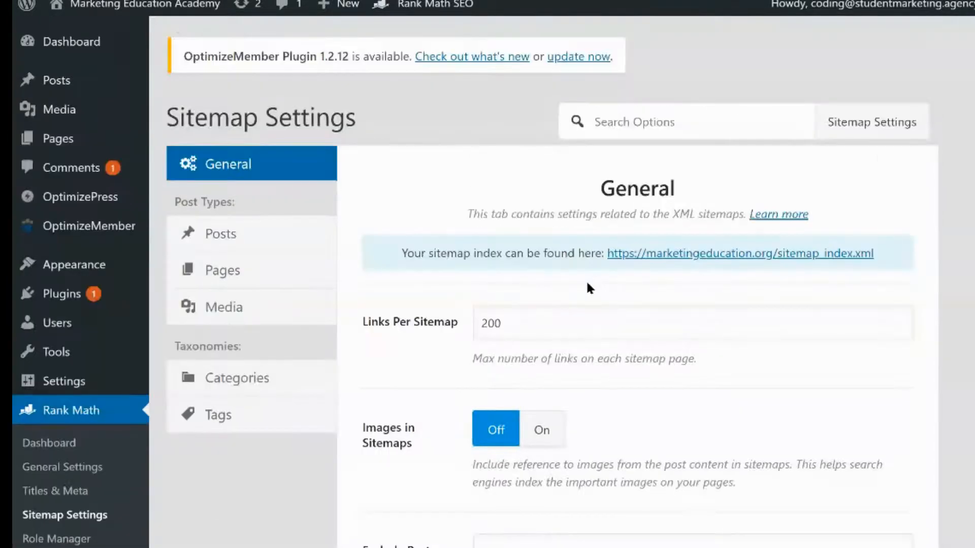
scroll(584, 285, "down", 4)
left_click(579, 293)
scroll(576, 293, "down", 3)
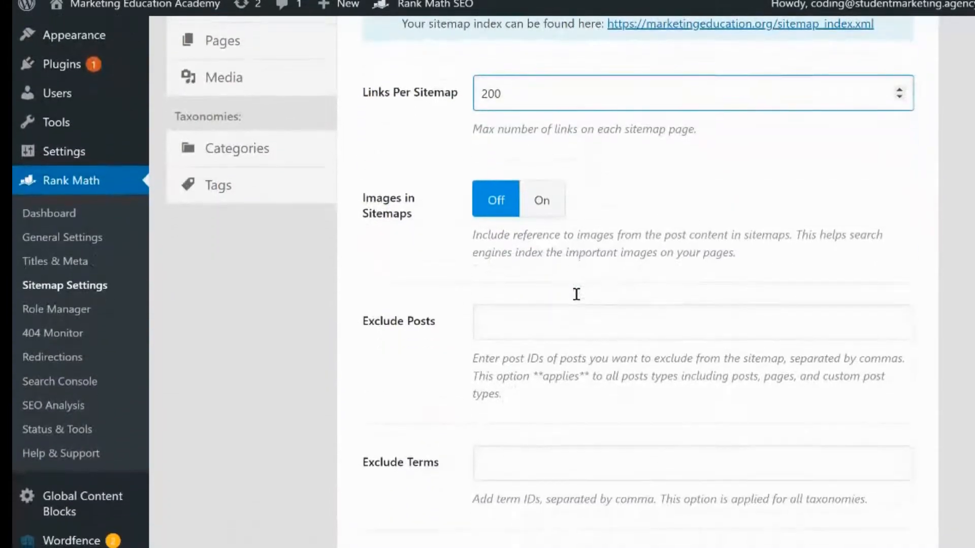
scroll(576, 293, "up", 2)
scroll(576, 294, "down", 3)
scroll(577, 297, "down", 2)
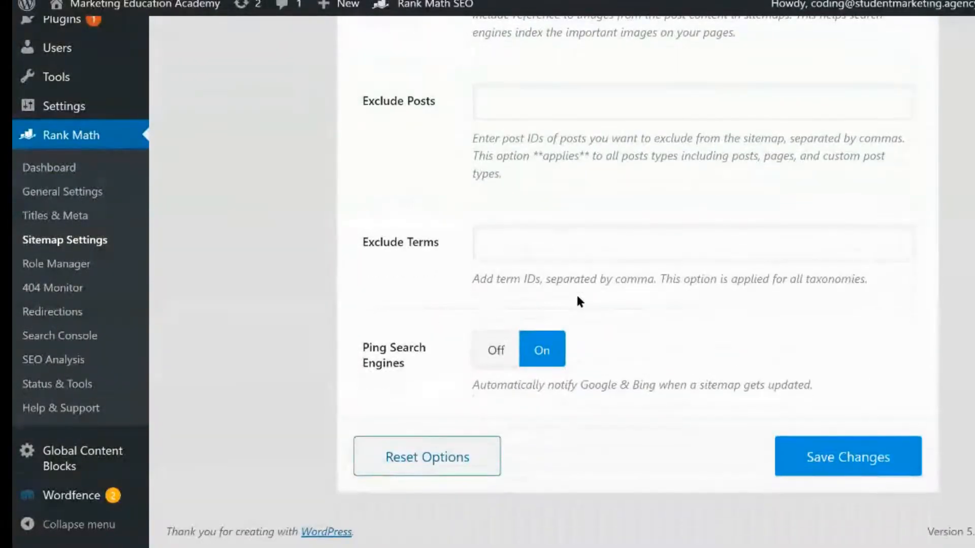
scroll(577, 297, "up", 3)
scroll(577, 296, "up", 6)
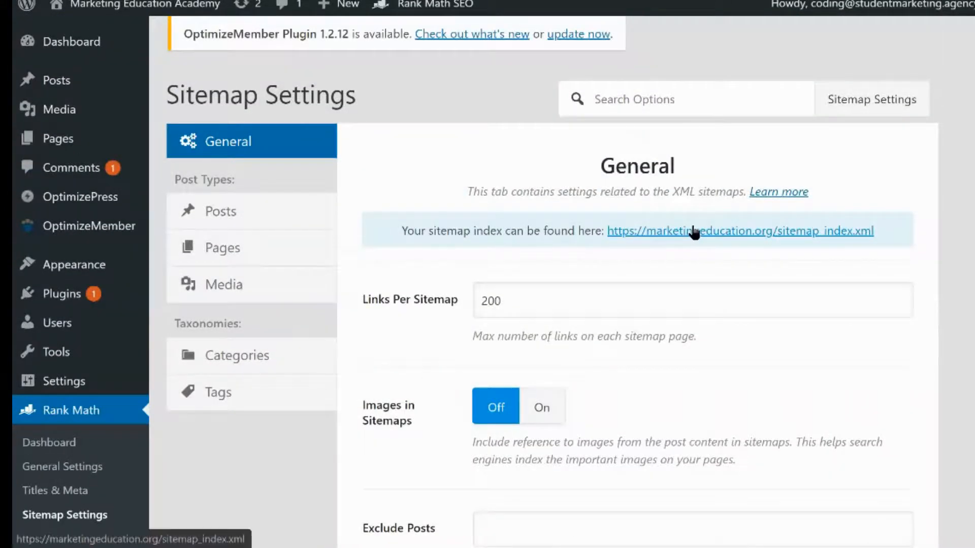
Review the Posts, Categories and Tags sitemap options, then return to the General sitemap options
left_click(300, 212)
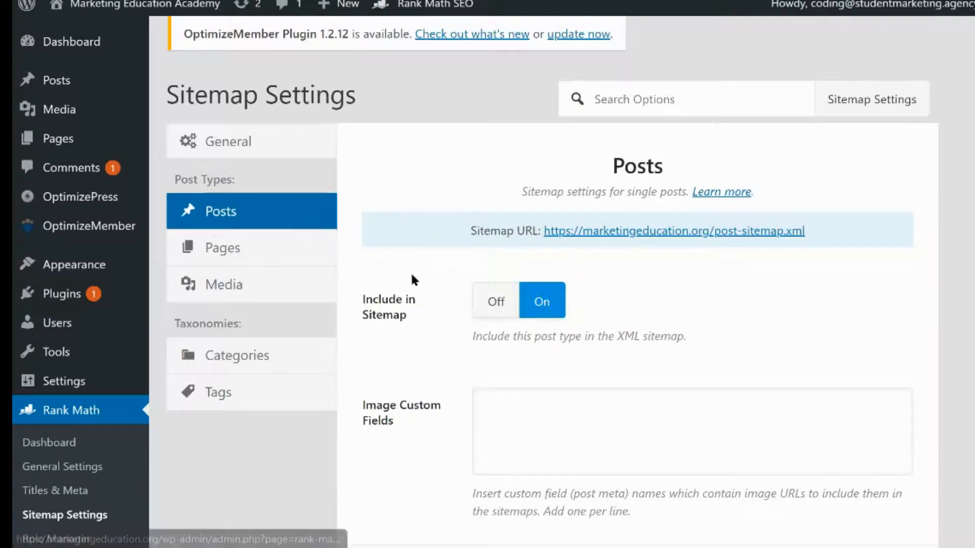
left_click(299, 368)
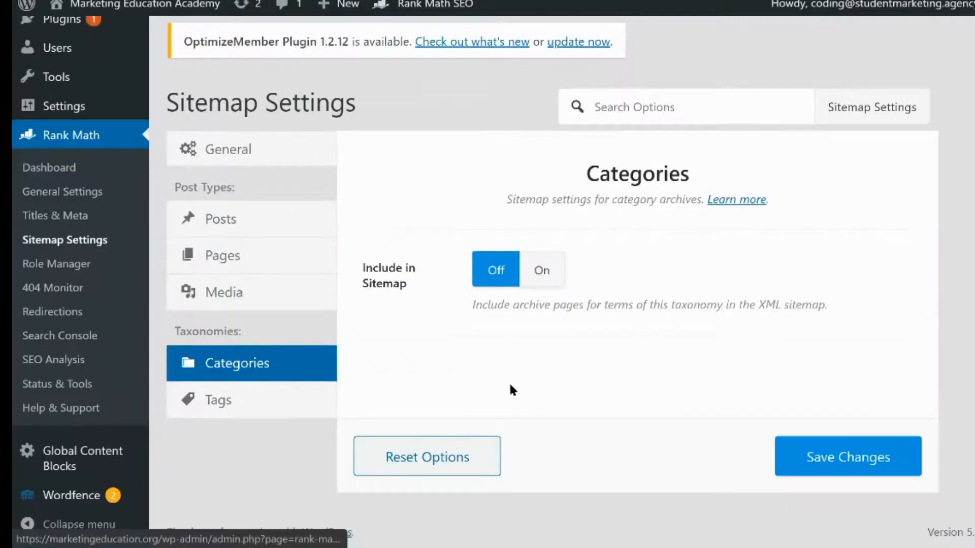
left_click(301, 406)
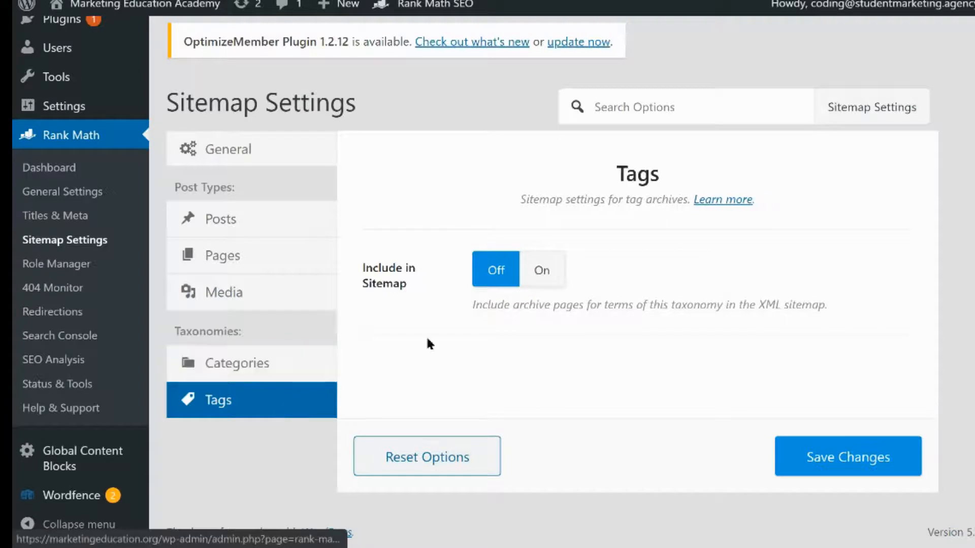
left_click(246, 155)
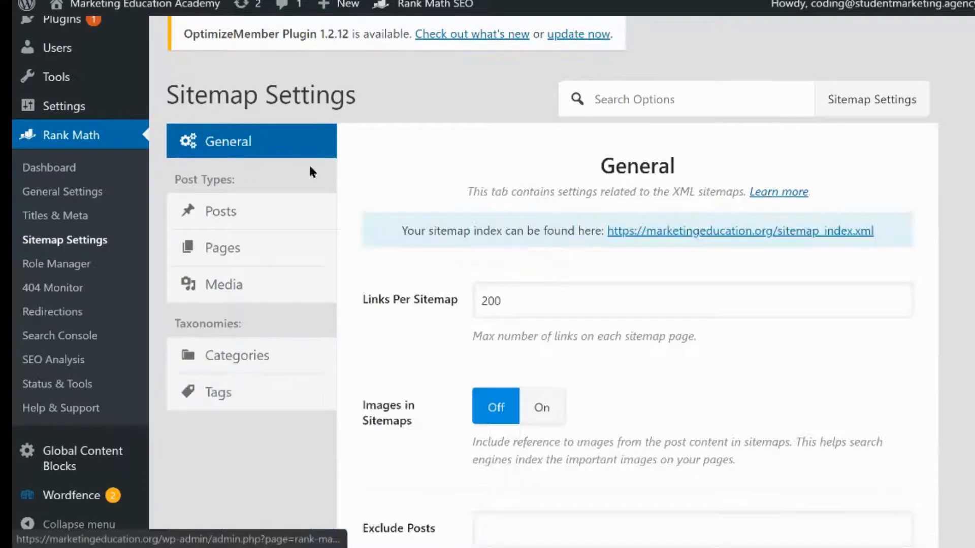
Open the sitemap index and copy its list of sitemap URLs
left_click(719, 231)
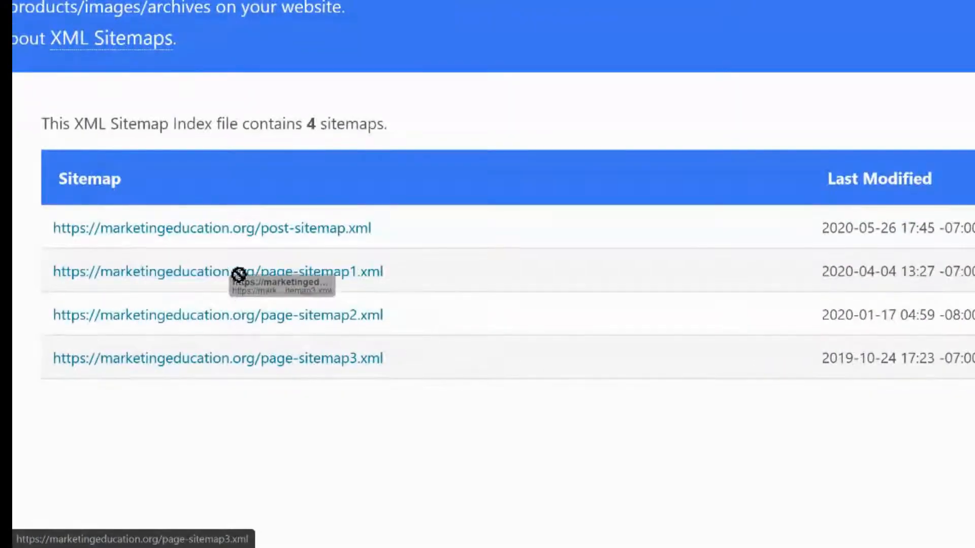
left_click_drag(51, 228, 426, 376)
key("ctrl+c")
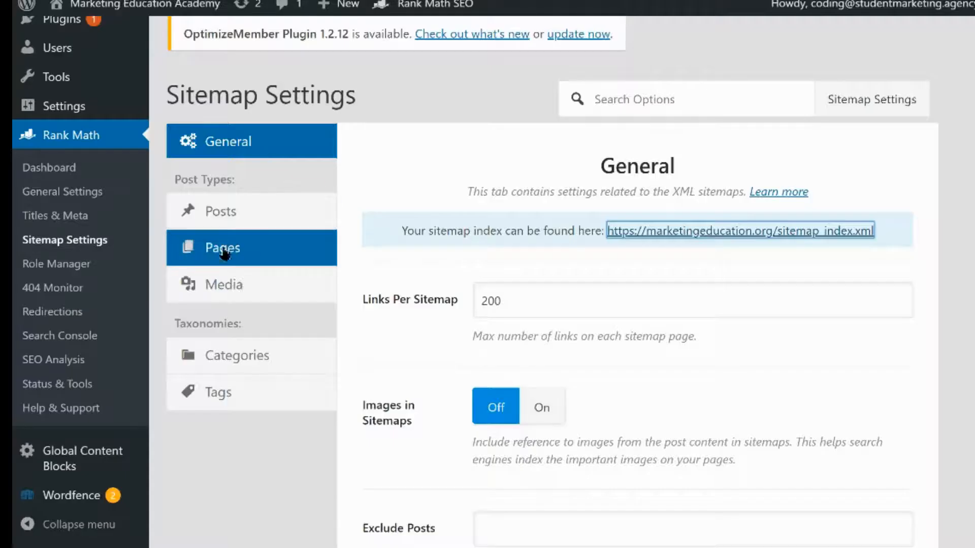
Open the Edit robots.txt section of the Rank Math General Settings
left_click(118, 201)
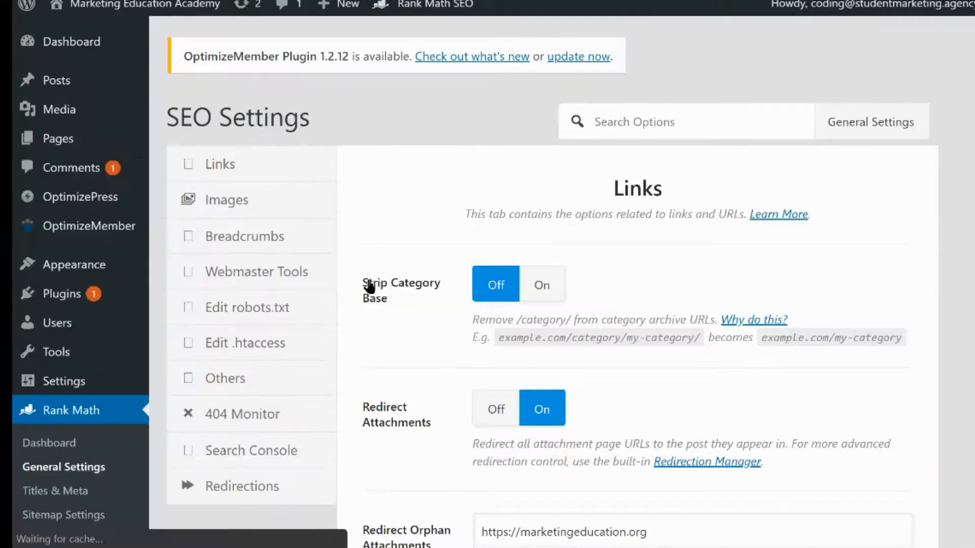
left_click(305, 305)
left_click(521, 370)
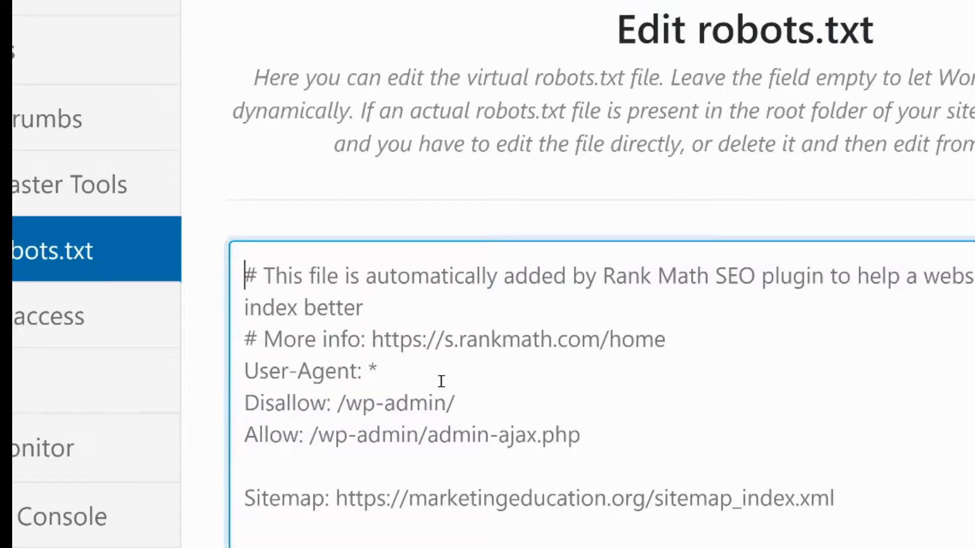
Replace the robots.txt contents with a "User Age" line and paste the copied sitemap list below it
key("Caps_Lock")
key("ctrl+a")
type("U")
key("Caps_Lock")
type("ser")
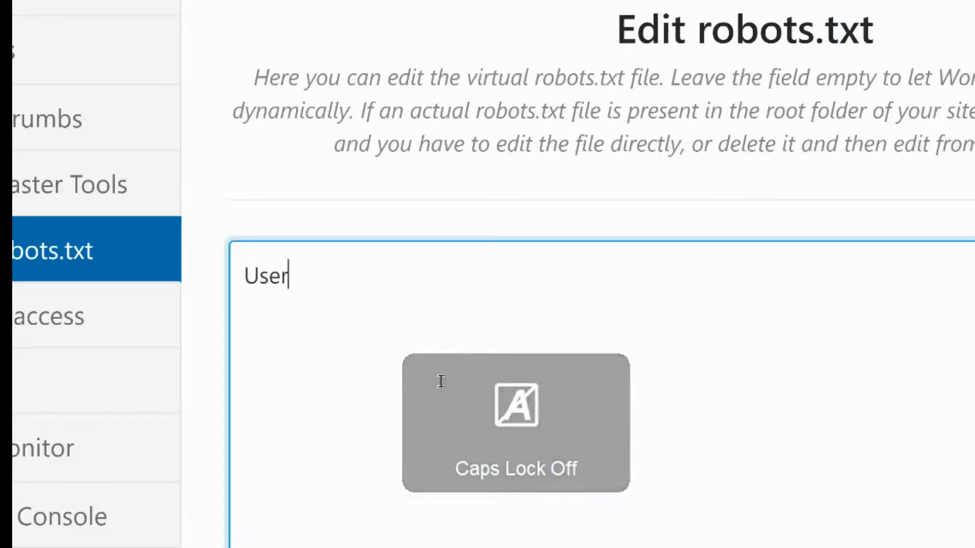
key("Caps_Lock")
type("A")
key("Caps_Lock")
type("ge")
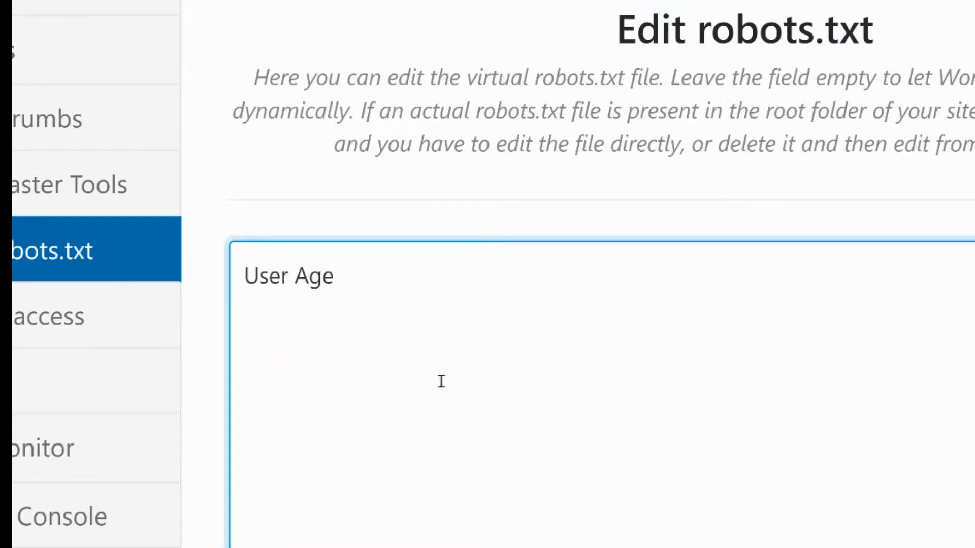
key("ctrl+v")
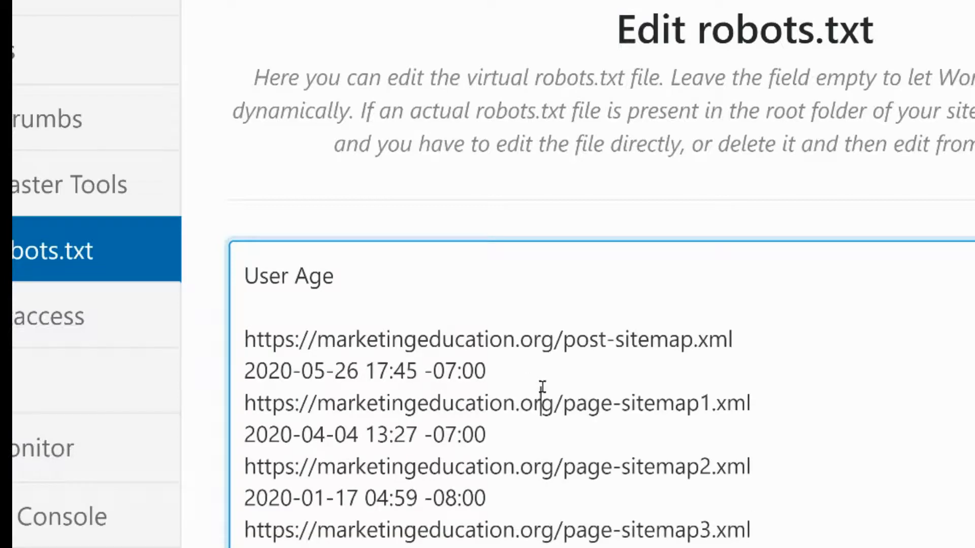
Delete the date line below the post sitemap URL
left_click_drag(542, 391, 437, 341)
left_click(503, 362)
left_click_drag(503, 362, 208, 371)
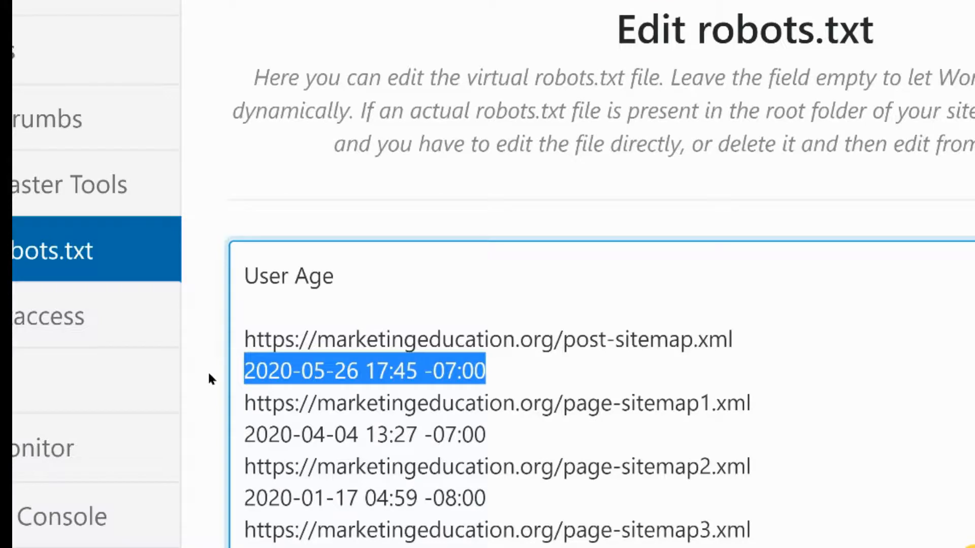
type("\\")
key("BackSpace")
key("BackSpace")
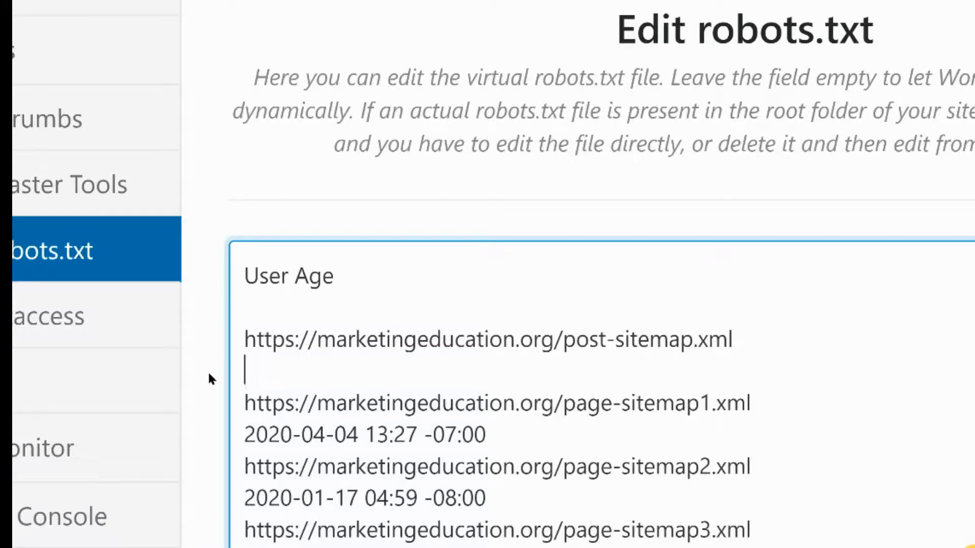
key("BackSpace")
Prefix the post sitemap URL with "Site,ap: "
left_click(244, 345)
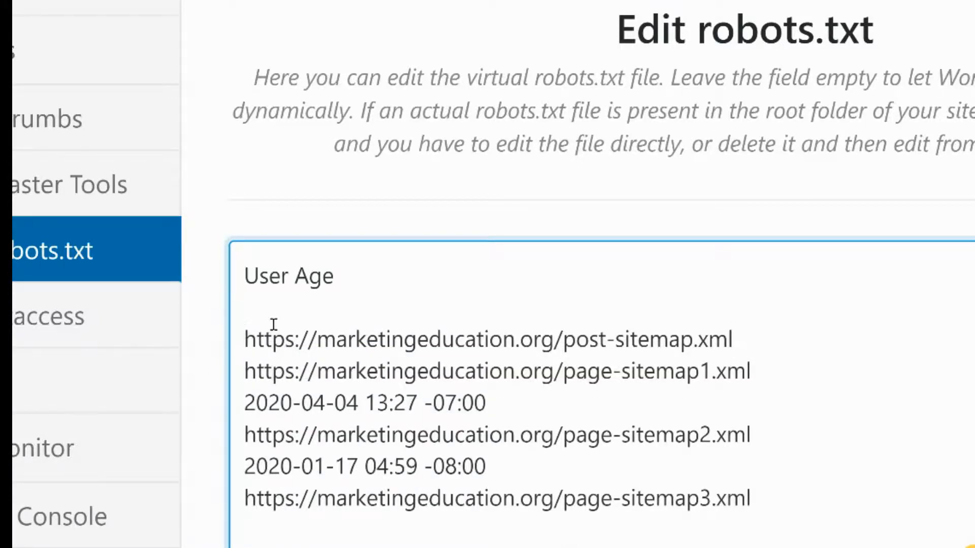
type("s")
key("BackSpace")
type("s")
key("Caps_Lock")
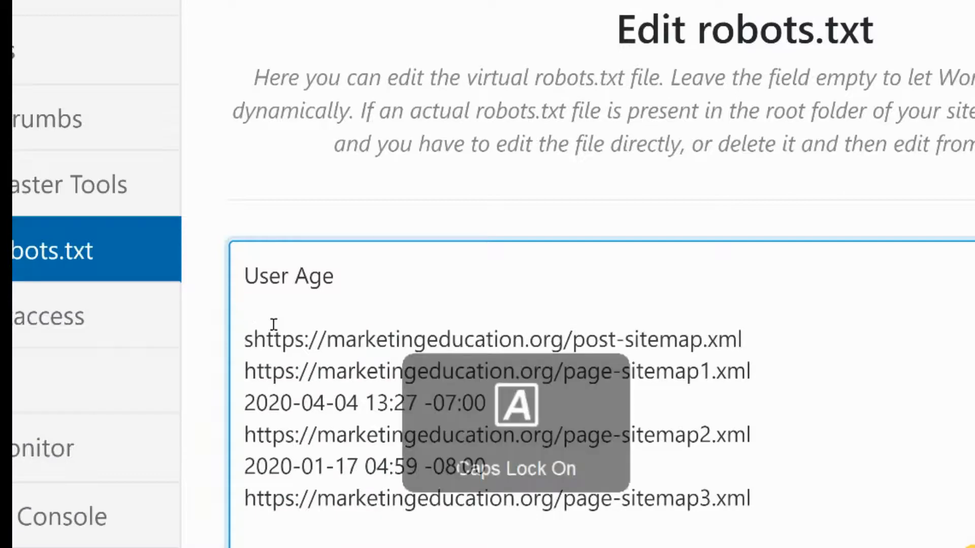
key("BackSpace")
type("S")
key("Caps_Lock")
type("ite,")
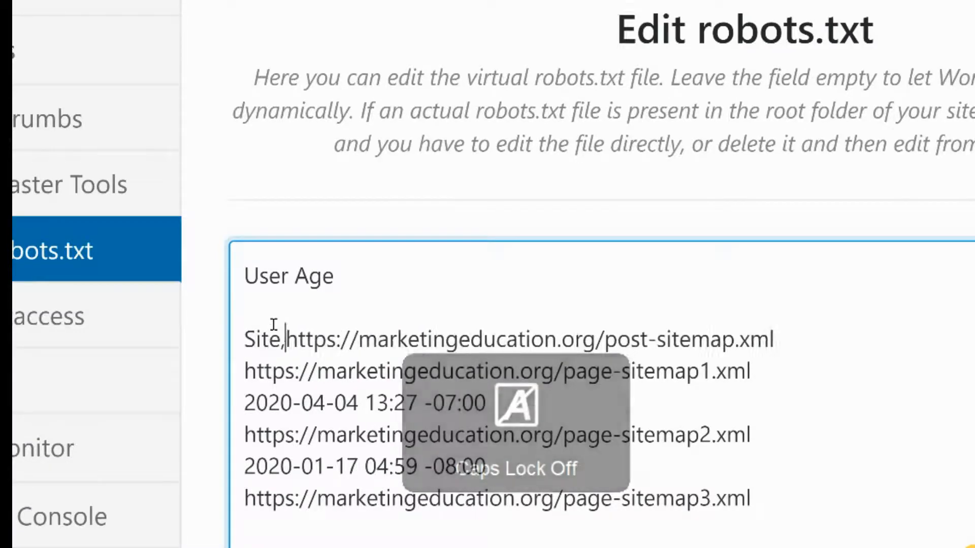
type("ap:")
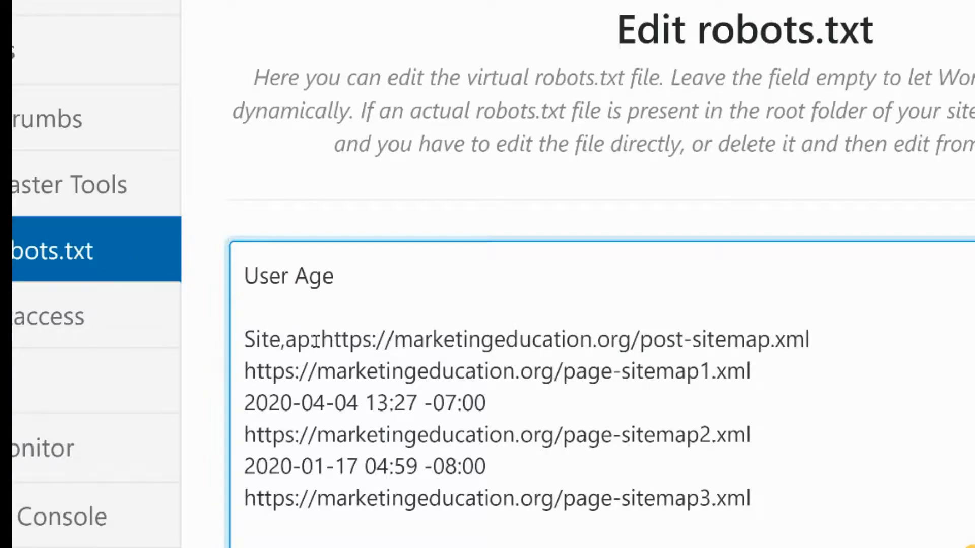
Copy the "Site,ap: " prefix and paste it before each of the three page sitemap URLs
left_click_drag(321, 340, 205, 348)
key("ctrl+c")
left_click(237, 368)
key("ctrl+v")
left_click(238, 434)
key("ctrl+v")
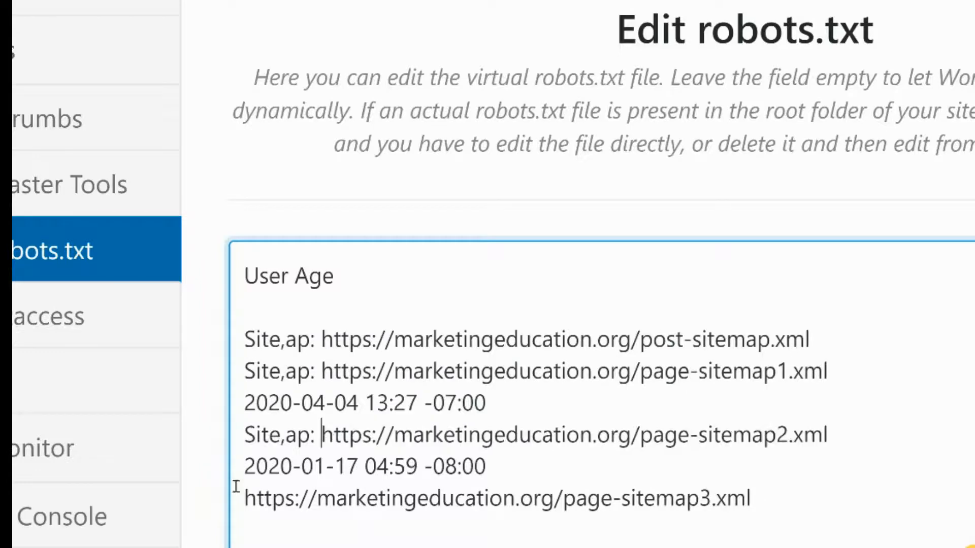
left_click(233, 500)
key("ctrl+v")
Delete the two remaining date lines from the sitemap list
left_click_drag(535, 473, 234, 463)
key("BackSpace")
key("BackSpace")
left_click_drag(504, 398, 209, 387)
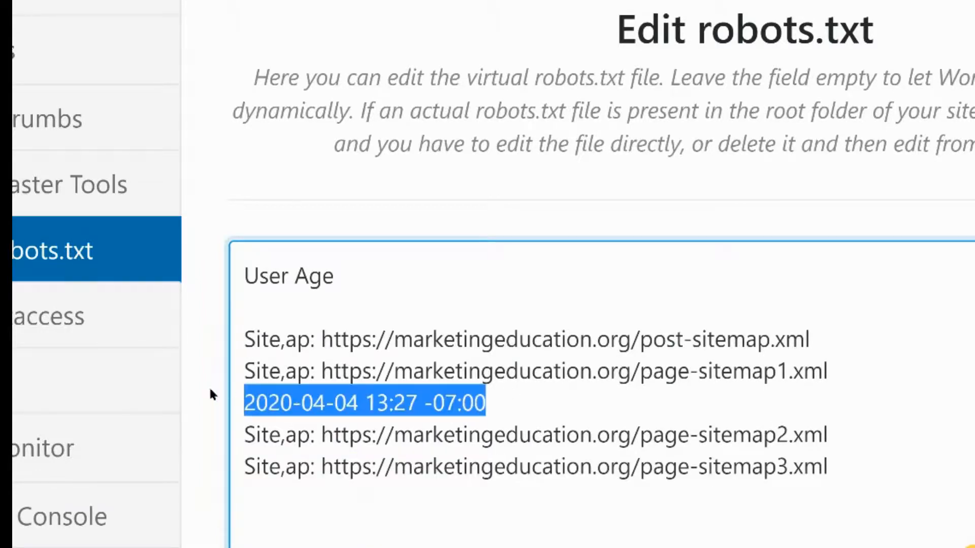
key("BackSpace")
key("BackSpace")
key("ctrl+a")
key("ctrl+c")
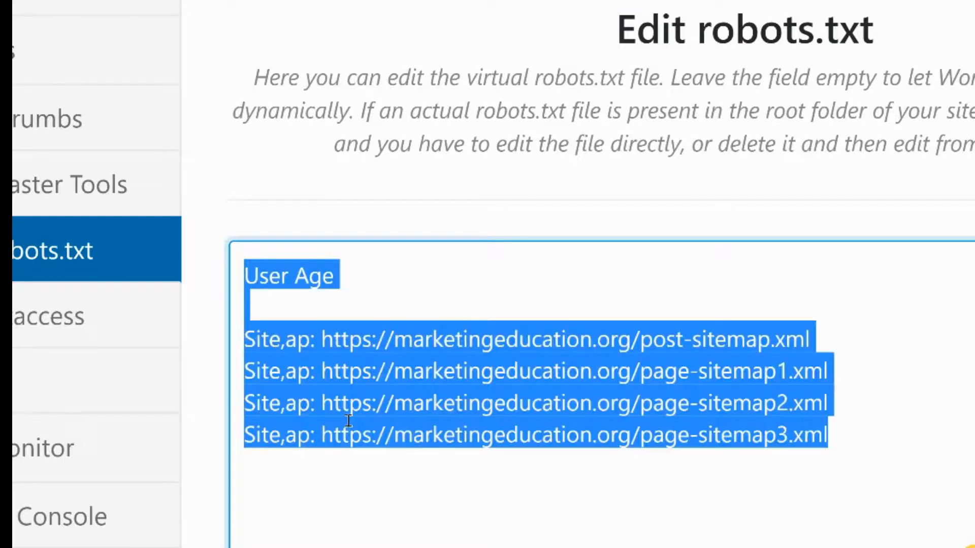
key("BackSpace")
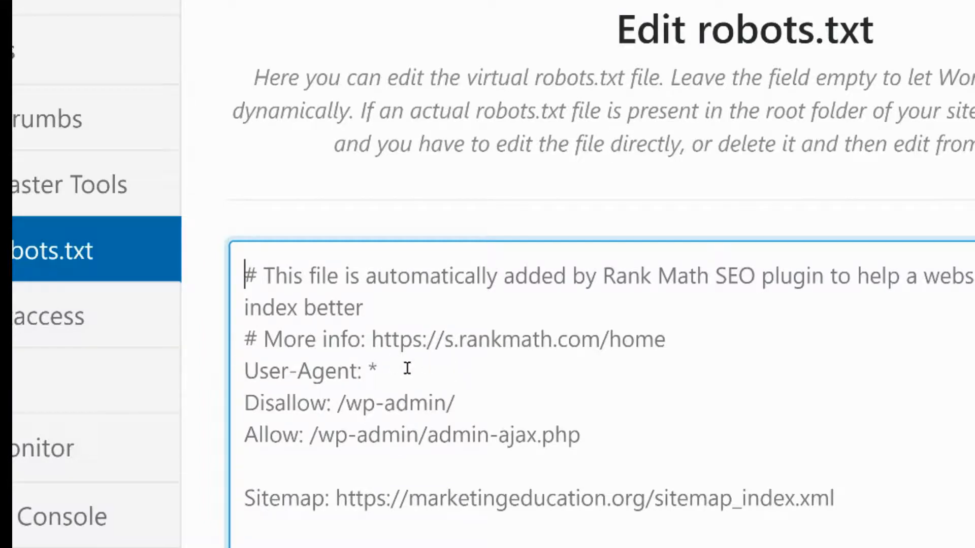
key("ctrl+v")
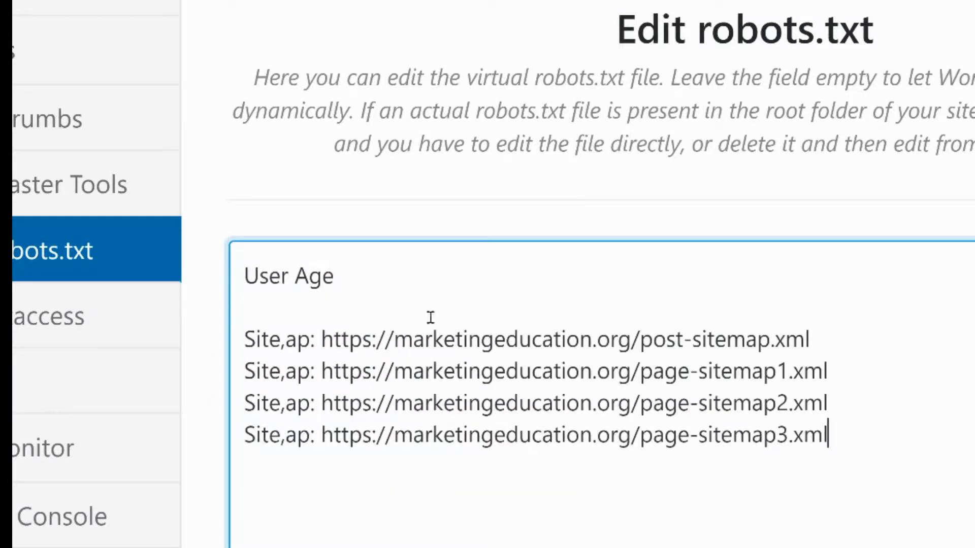
Complete the first line to read "User Agent: *"
left_click(403, 271)
type("nt: *")
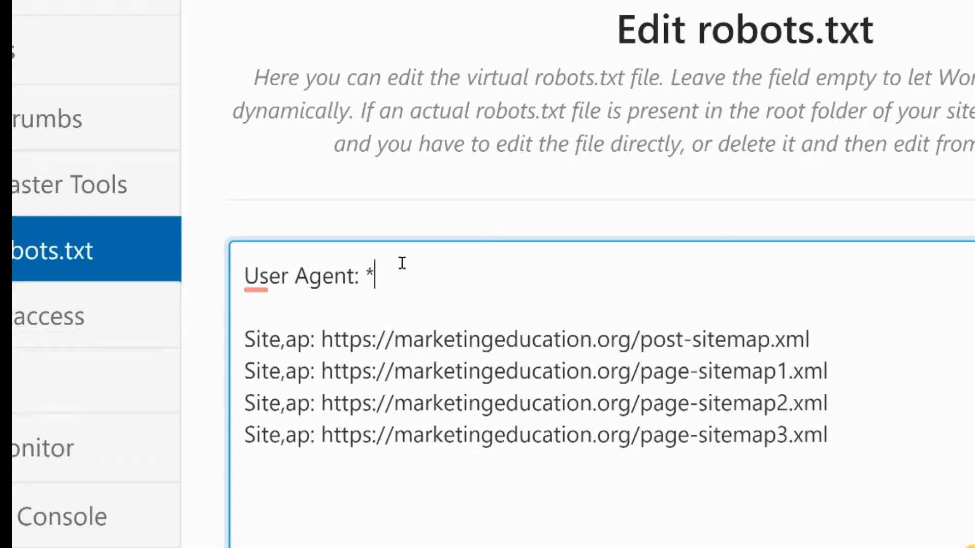
Add a "Disallow: /wp-admin" line below the User Agent line
key("Return")
key("Caps_Lock")
type("D")
key("Caps_Lock")
type("isallow:")
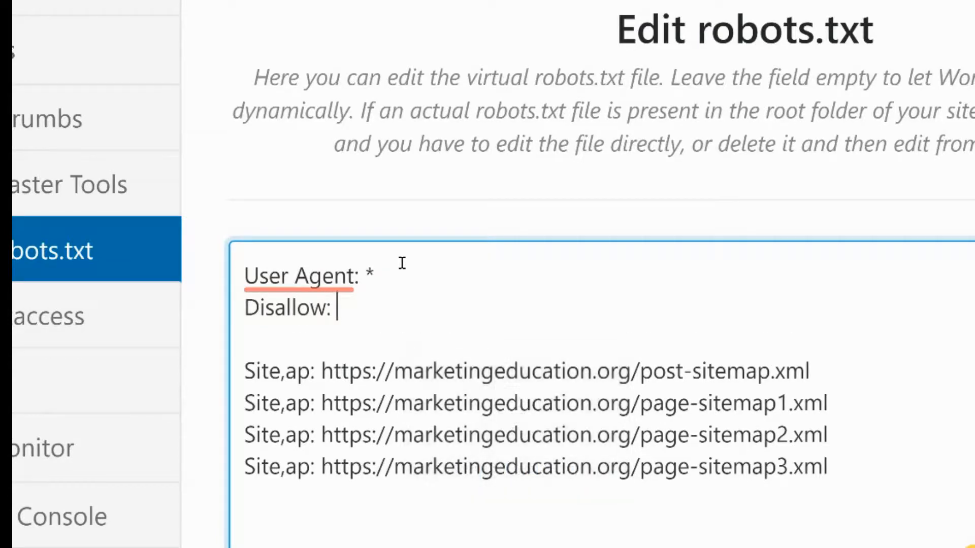
key("Caps_Lock")
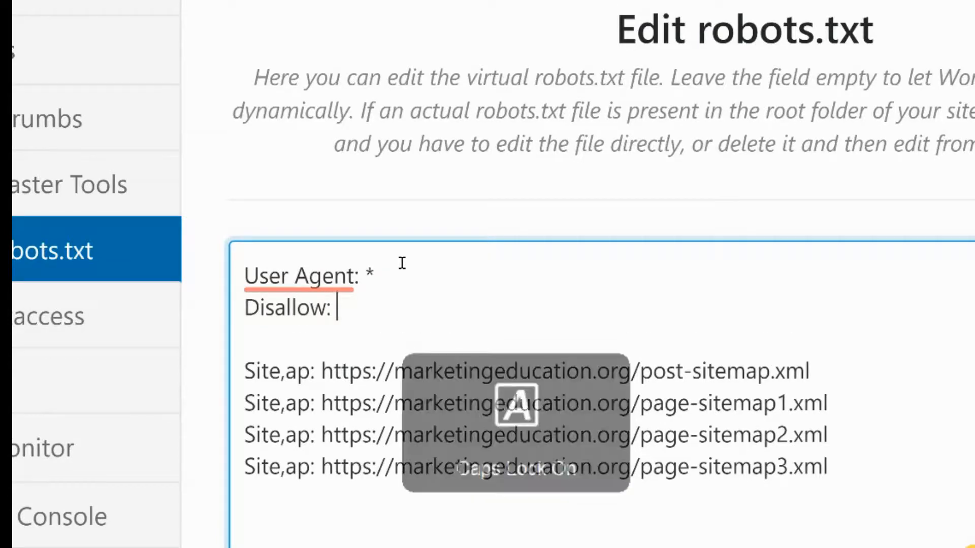
key("Caps_Lock")
type("/wp-a")
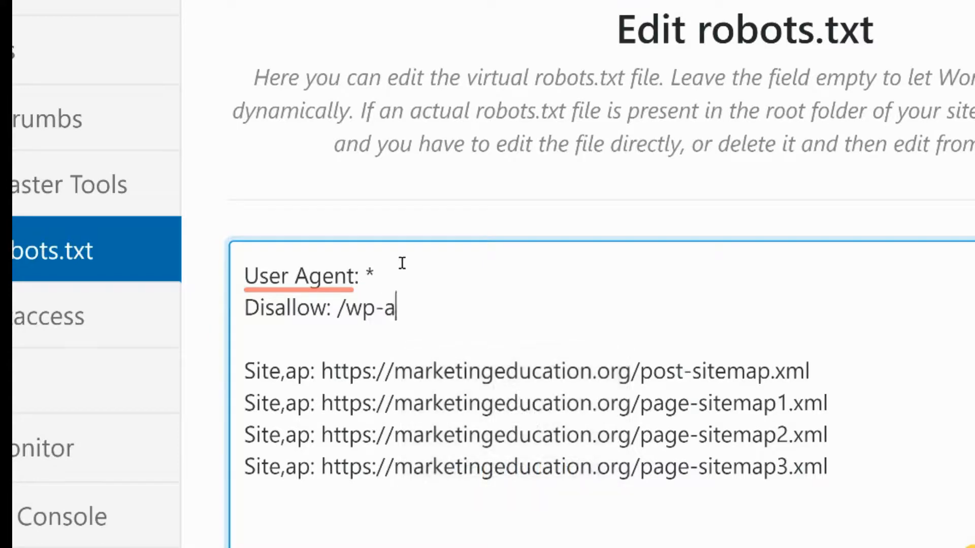
type("dimin")
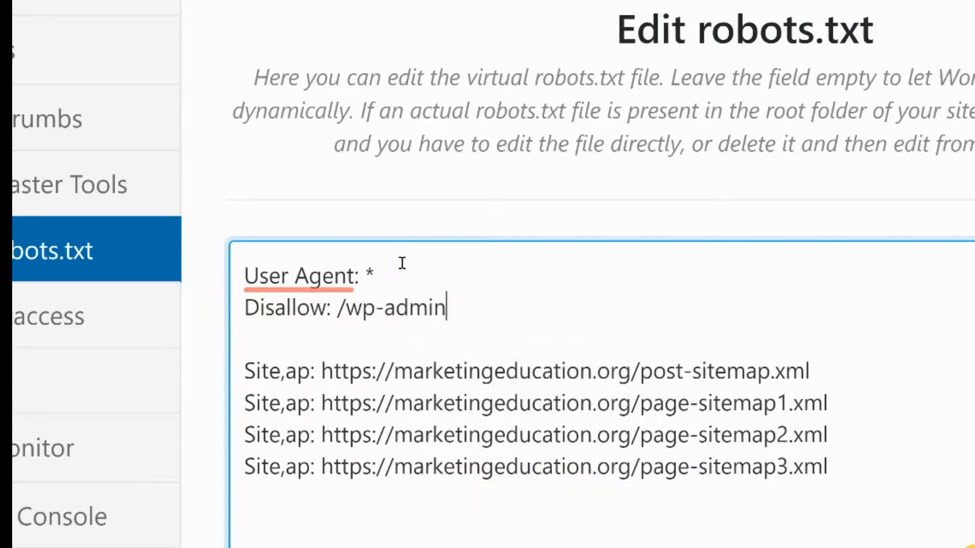
Add a "Disallow: /category/" line
key("Return")
key("Caps_Lock")
type("D")
key("Caps_Lock")
type("islow")
key("BackSpace")
key("BackSpace")
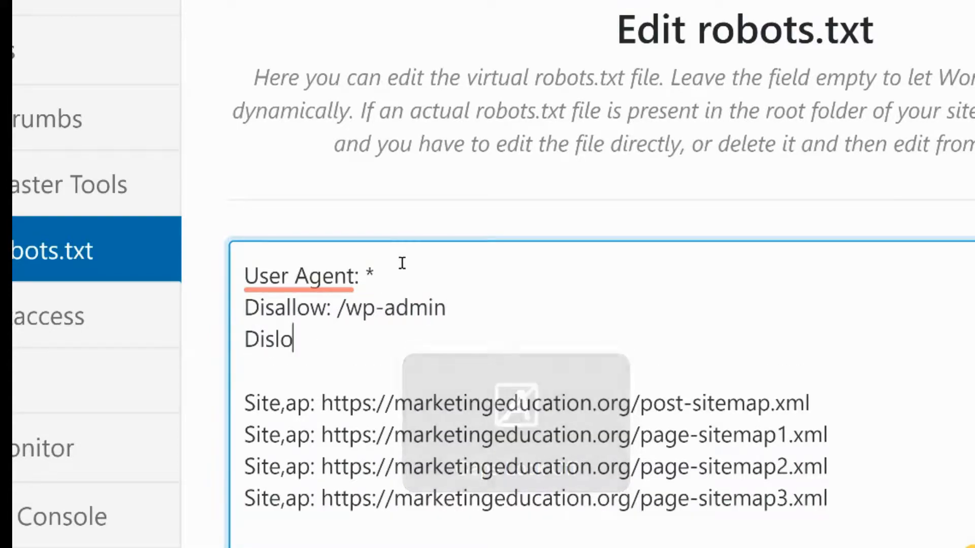
type("lw")
type("o")
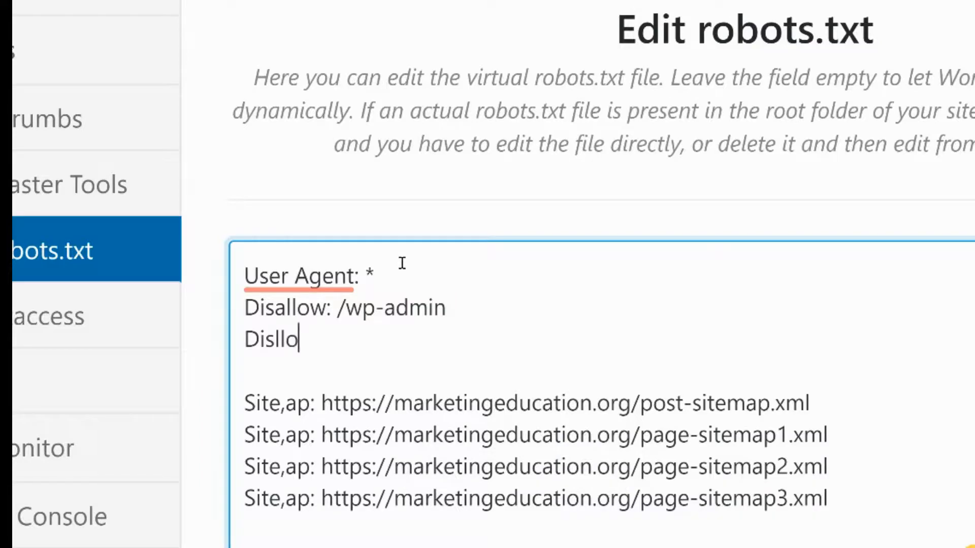
key("BackSpace")
key("BackSpace")
key("BackSpace")
type("allow")
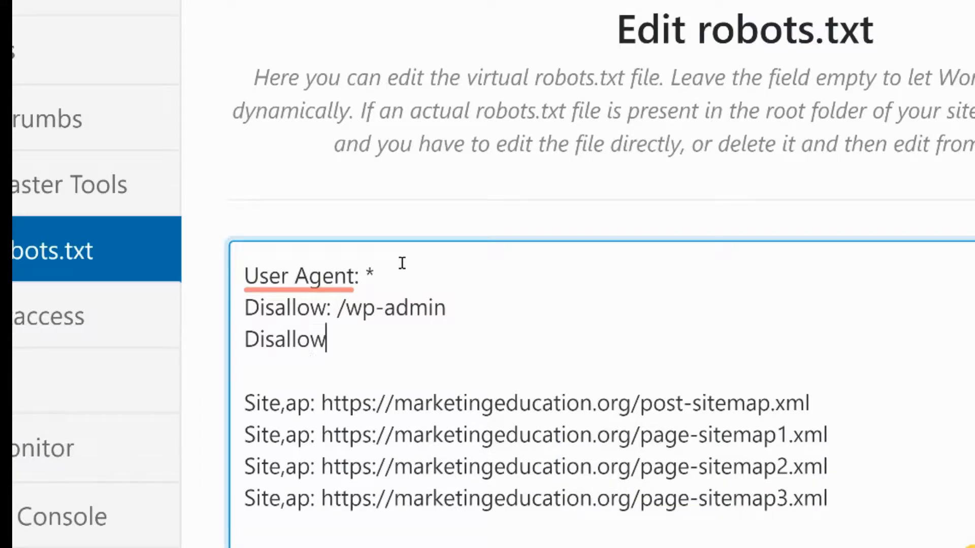
type(": /category/")
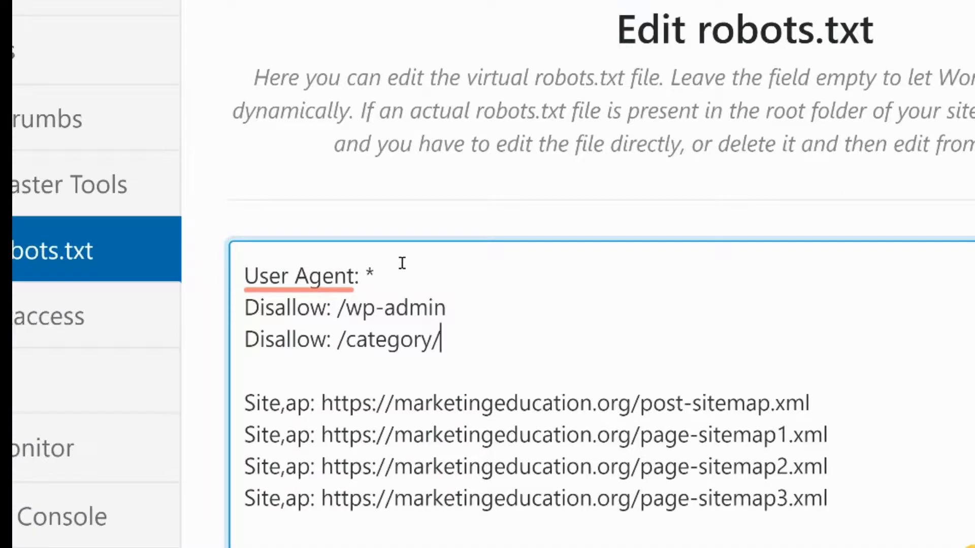
Add a "Disallow: /tag/" line
key("Return")
key("Caps_Lock")
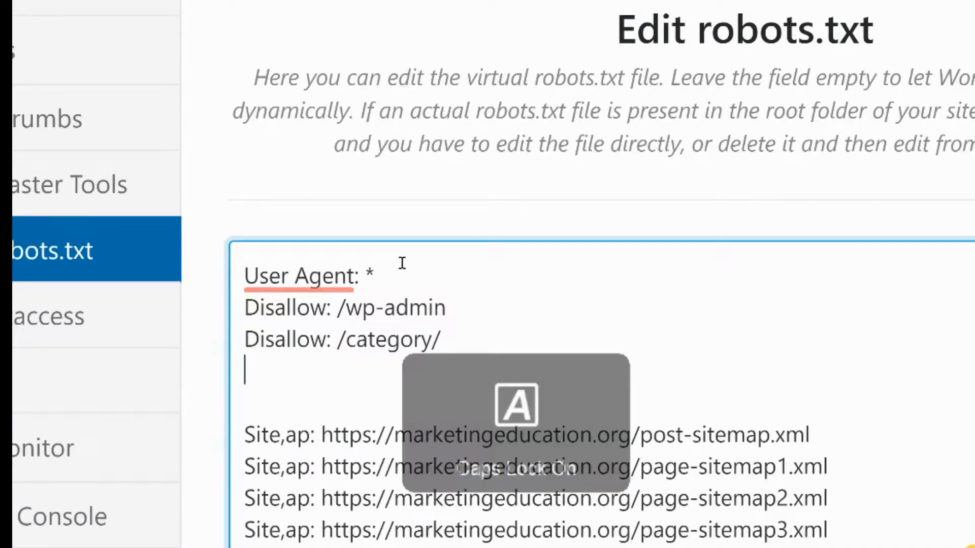
type("D")
key("Caps_Lock")
type("isallow")
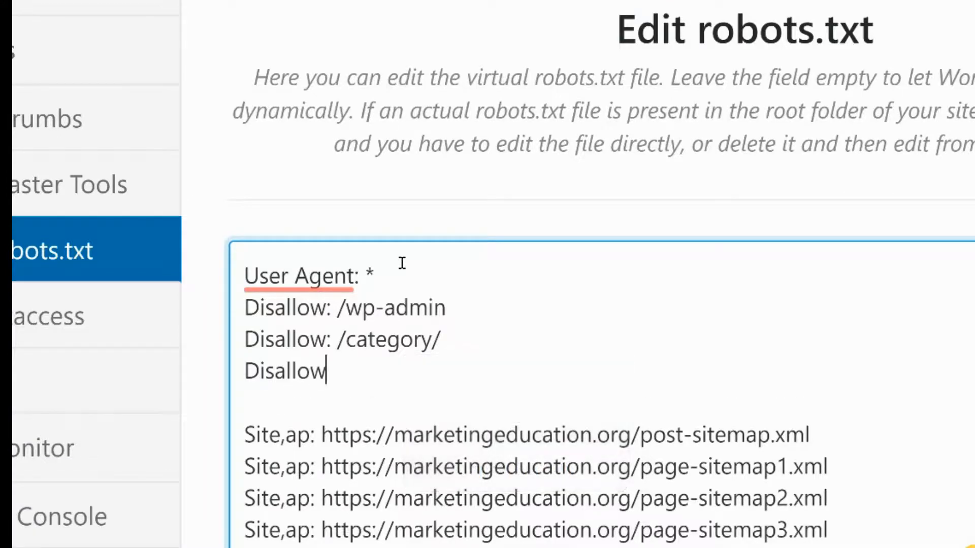
type(": /tag")
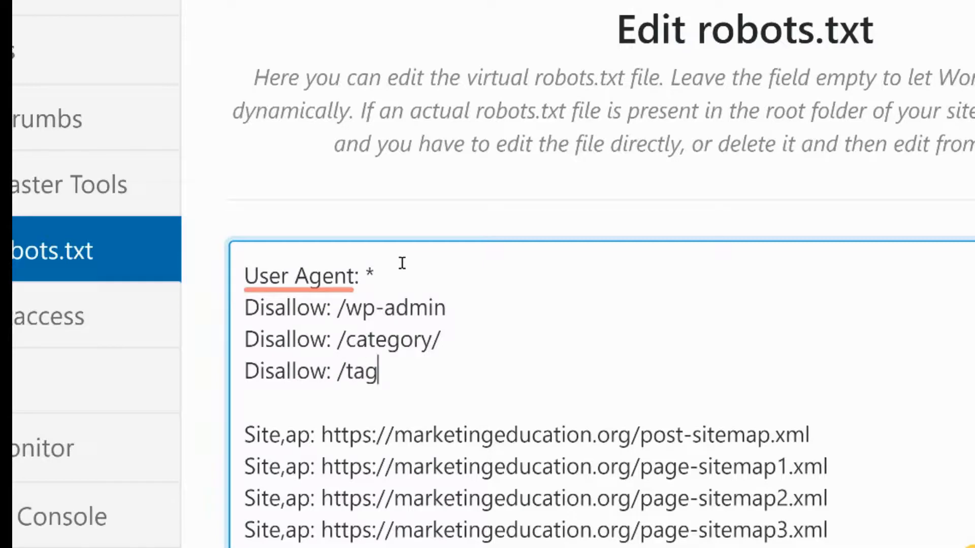
type("..")
type("/")
Add a trailing slash so the first rule reads "Disallow: /wp-admin/"
left_click(524, 292)
type("/")
left_click_drag(455, 305, 426, 343)
left_click(442, 342)
left_click(433, 340, "shift")
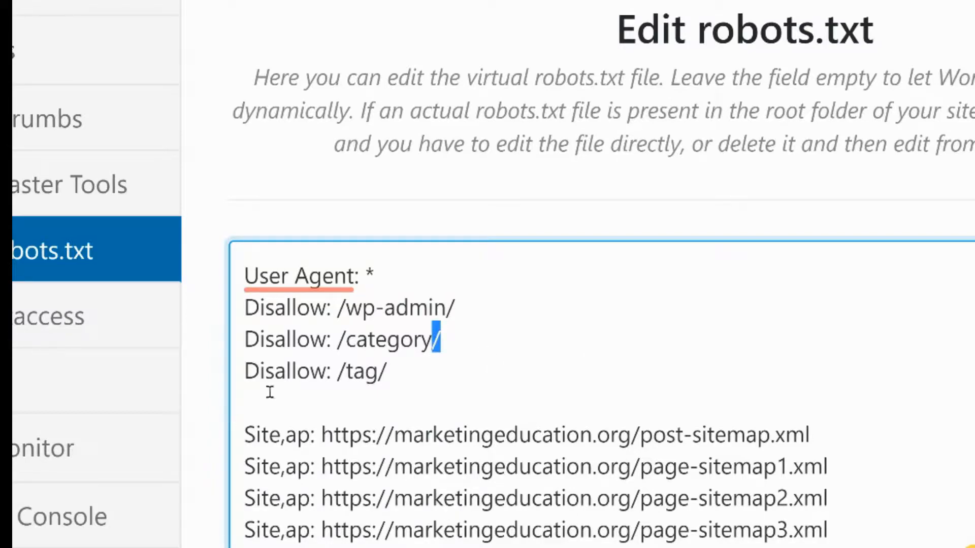
Save the edited robots.txt rules
left_click_drag(345, 340, 454, 347)
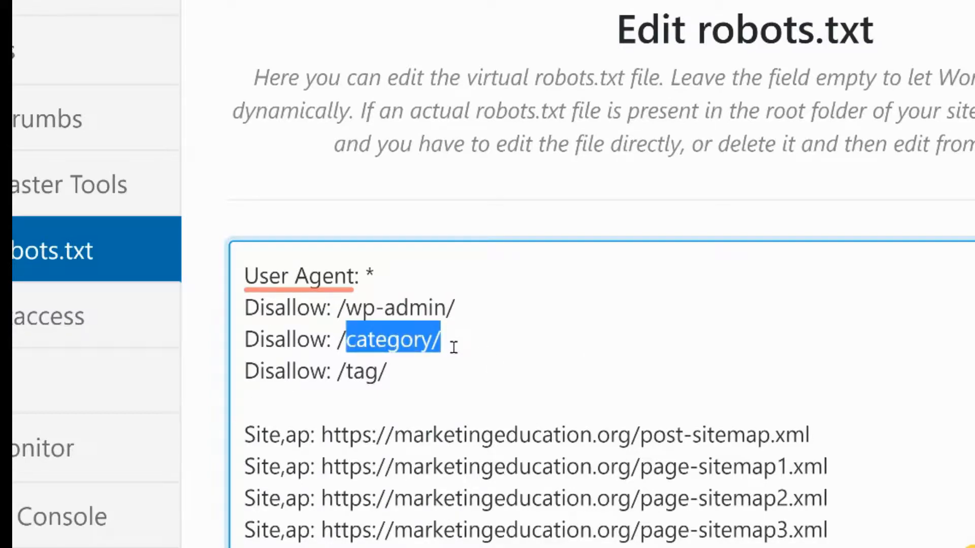
left_click(441, 341)
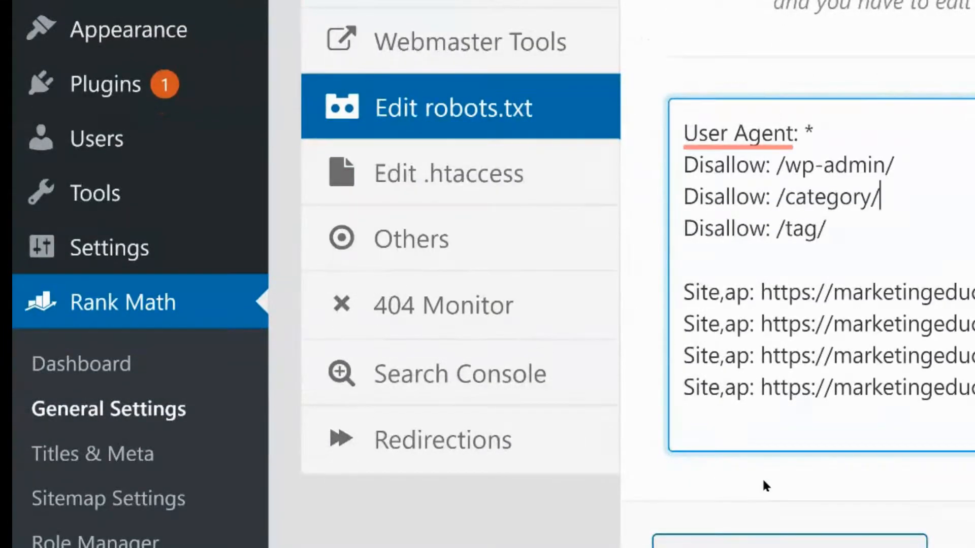
scroll(765, 482, "down", 2)
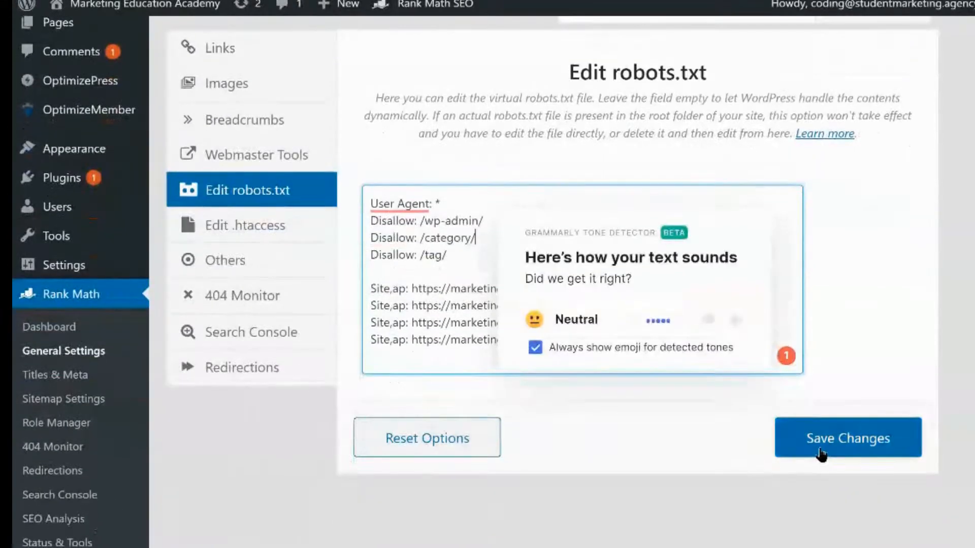
left_click(817, 446)
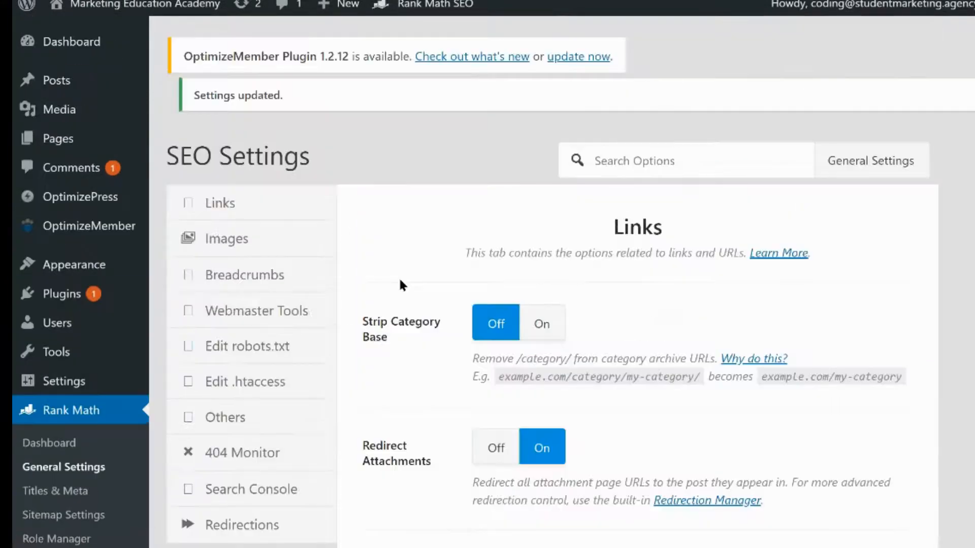
Open Rank Math's Search Console overview and review its performance stats for the selected date range
scroll(346, 328, "down", 2)
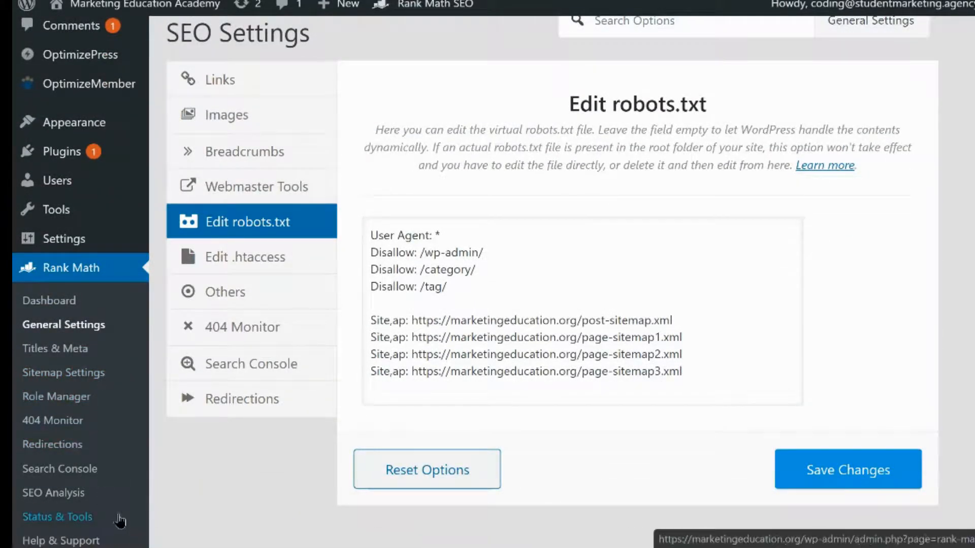
scroll(148, 471, "down", 1)
scroll(148, 471, "down", 1)
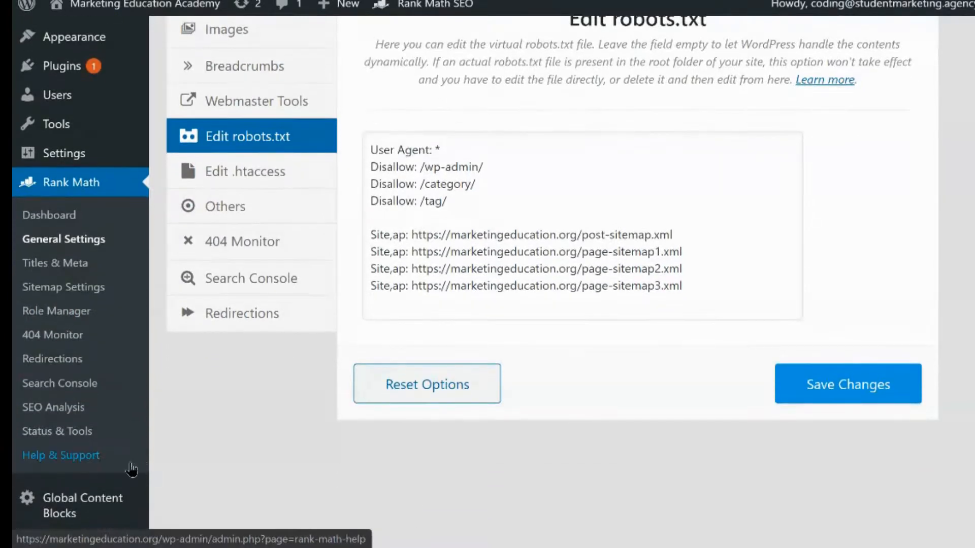
left_click(74, 390)
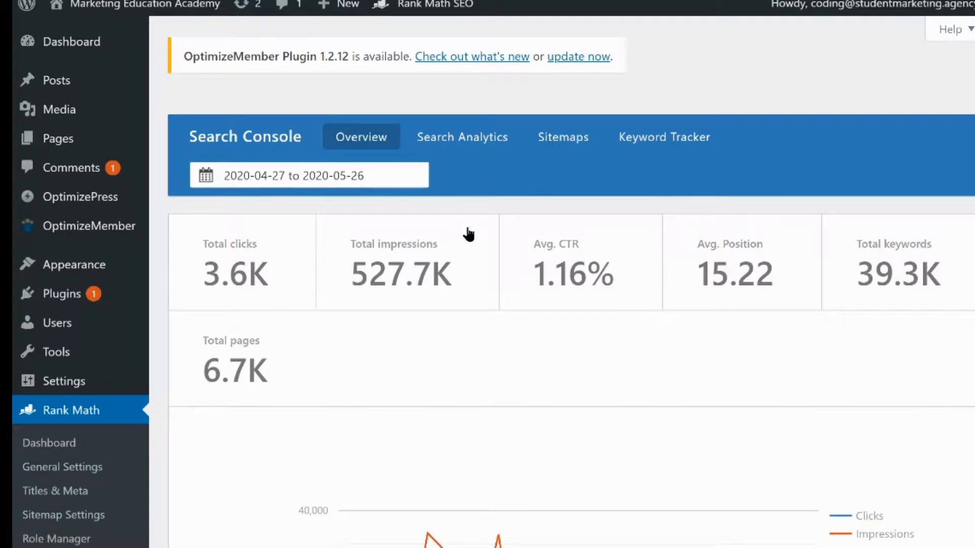
left_click(394, 181)
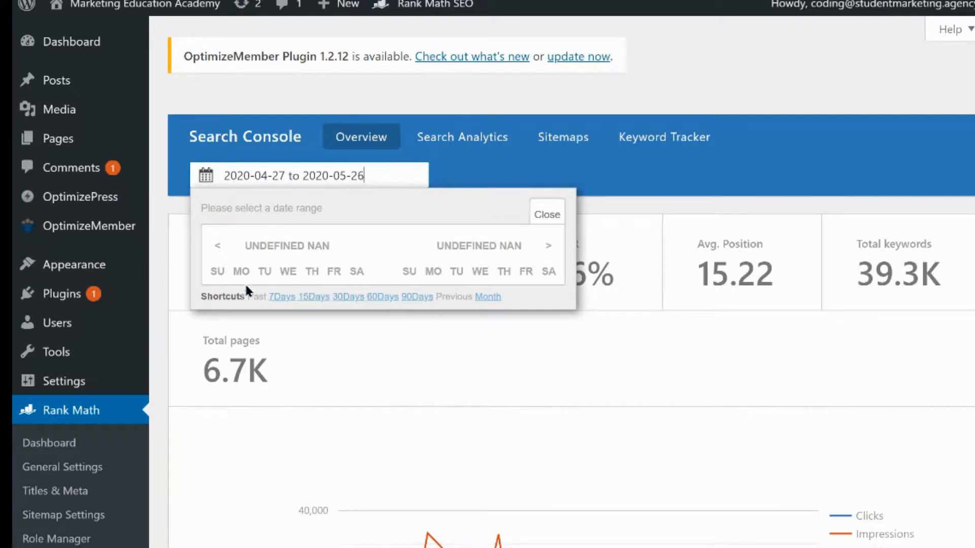
left_click(680, 186)
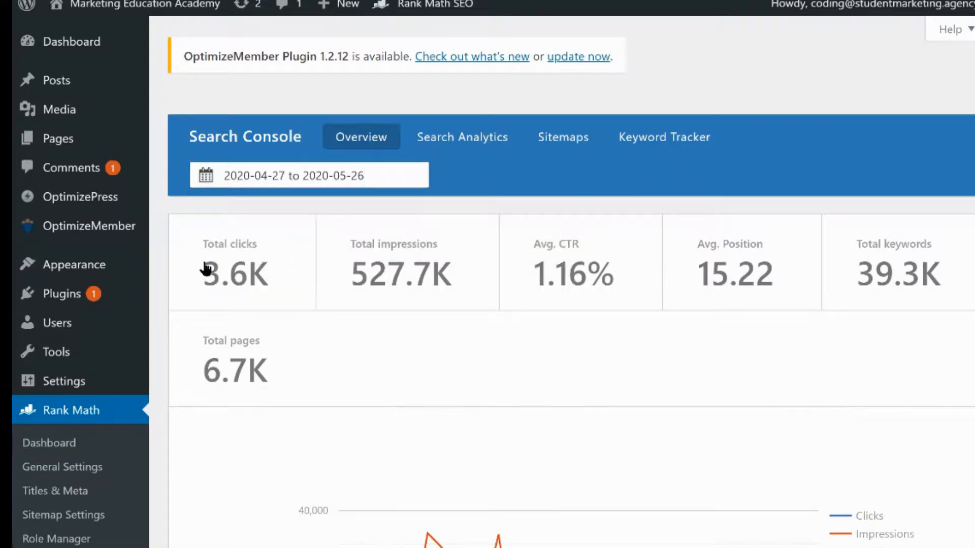
left_click_drag(206, 268, 567, 385)
mouse_move(151, 321)
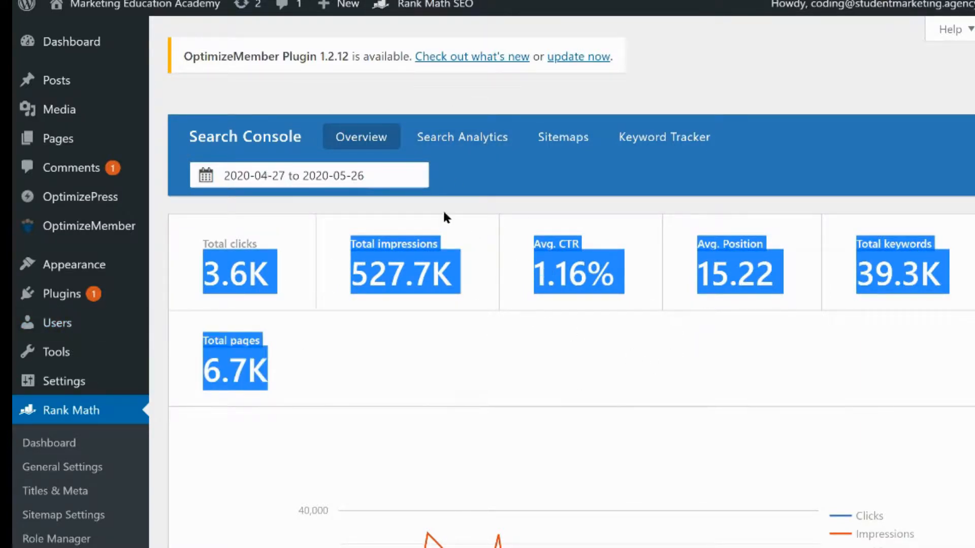
Switch to the Search Analytics keyword report and set its date range to the past 7 days
left_click(457, 147)
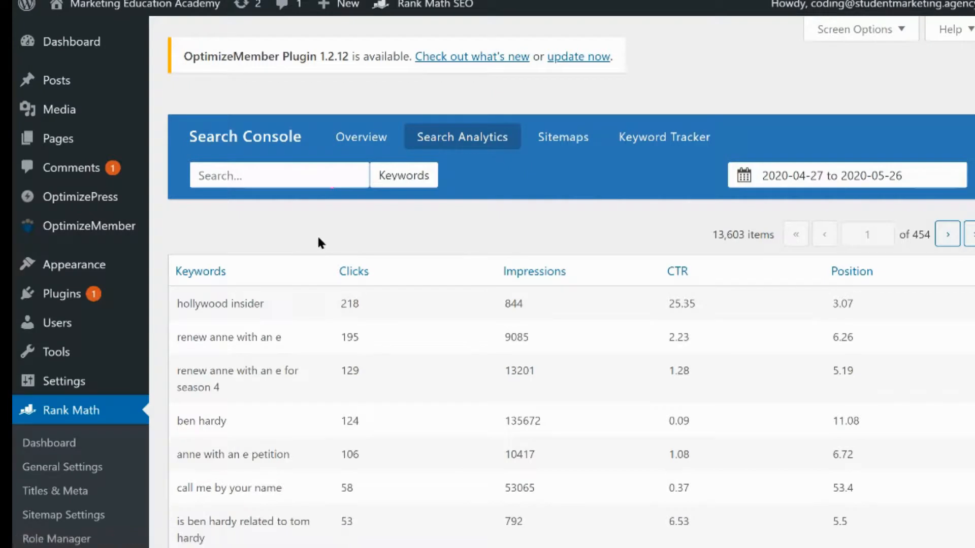
scroll(446, 244, "down", 1)
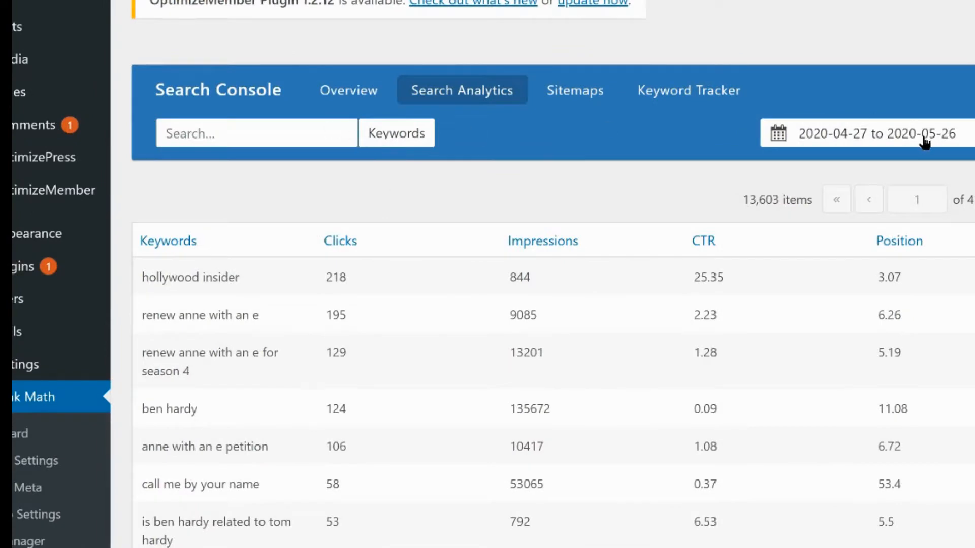
left_click(886, 133)
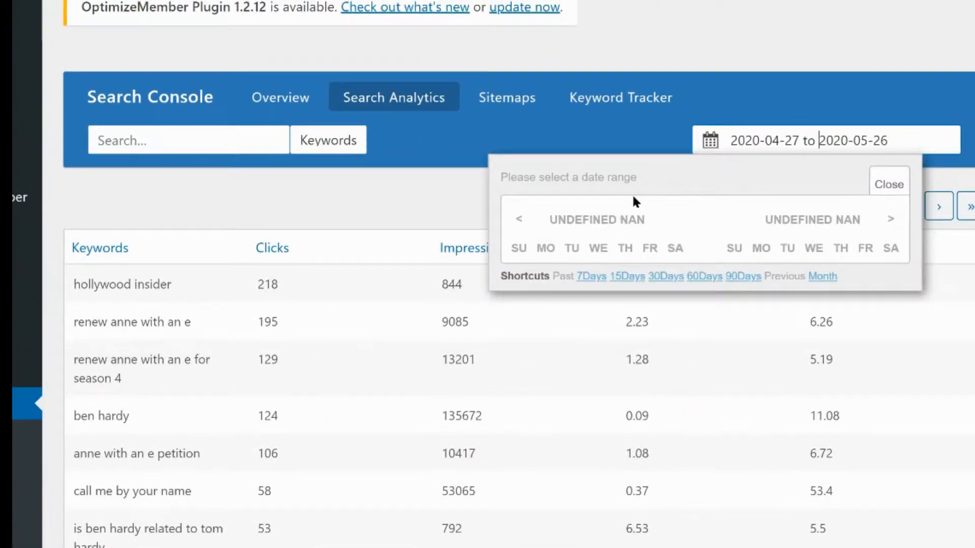
left_click(591, 276)
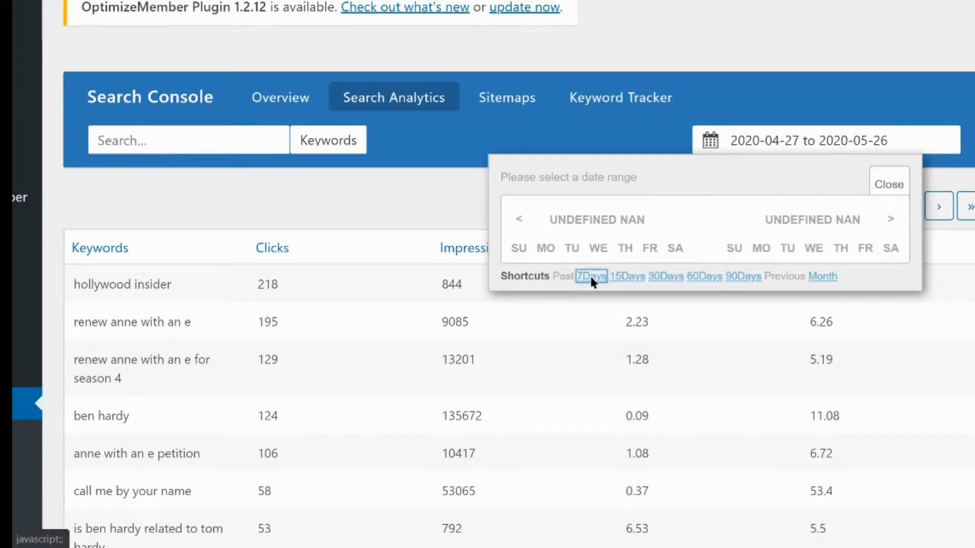
left_click(890, 180)
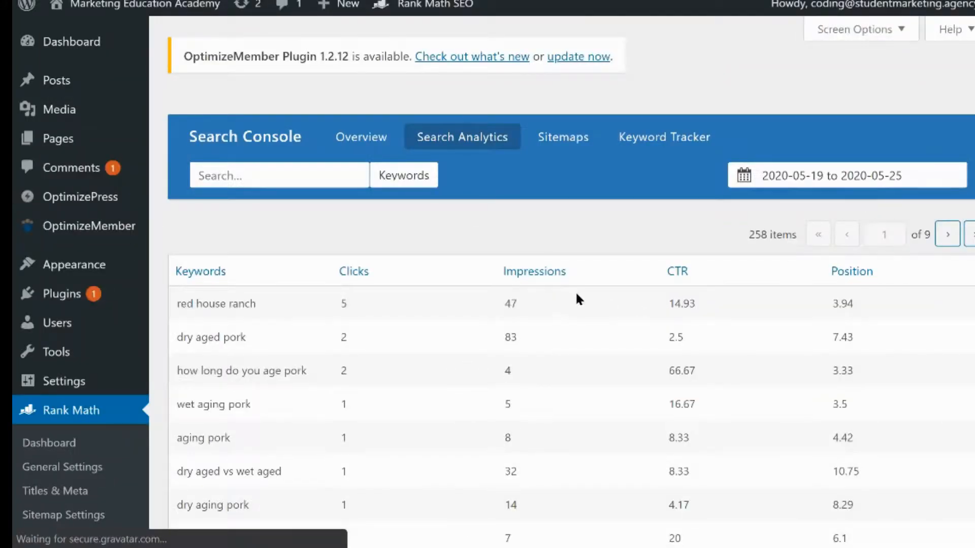
Review the selected date range in the report's calendar picker
left_click(861, 179)
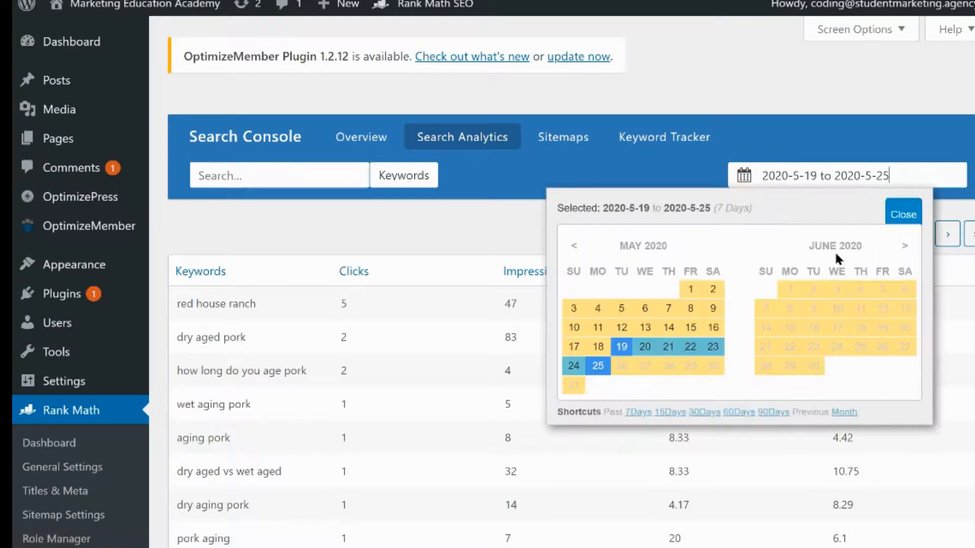
left_click(903, 213)
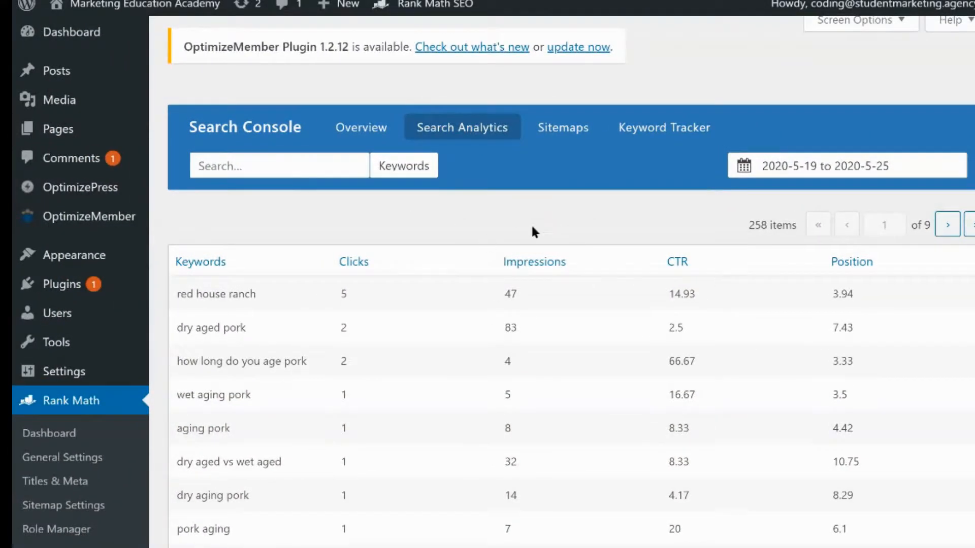
left_click(873, 169)
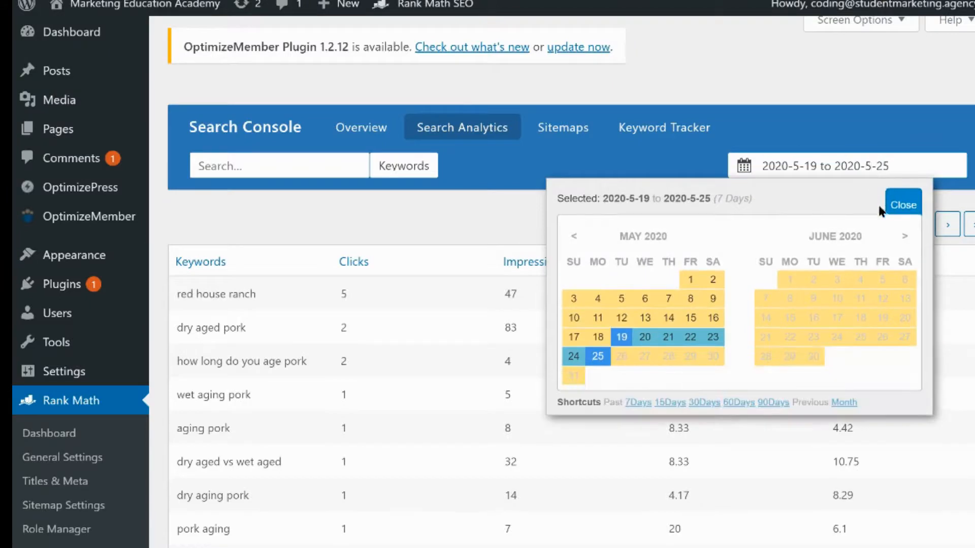
left_click(486, 219)
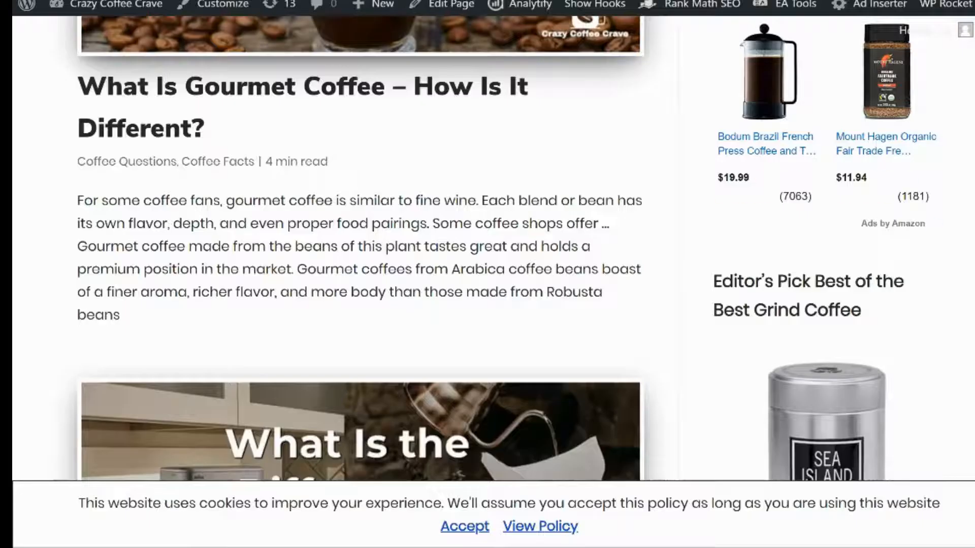
Go to the Crazy Coffee Crave site dashboard, open Rank Math's Search Console overview, and review its performance chart
left_click(96, 11)
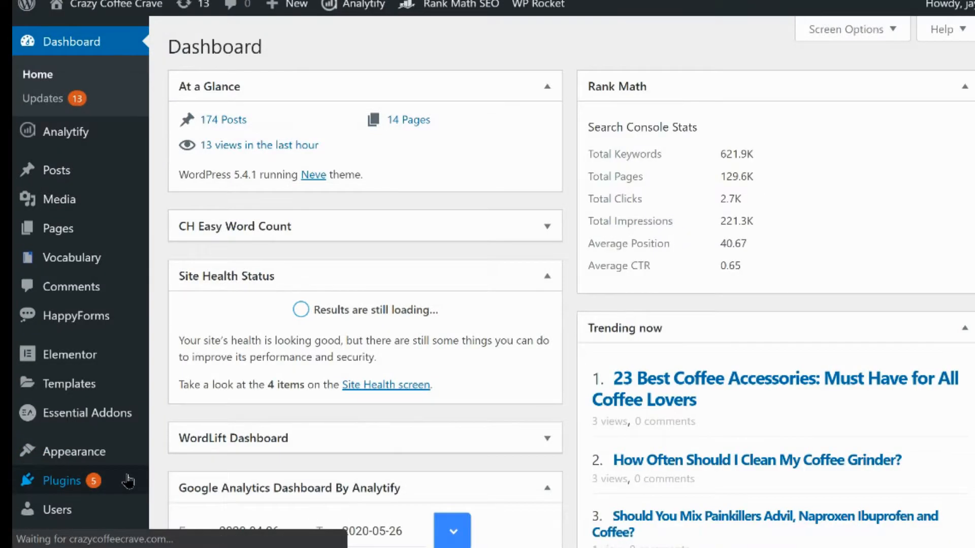
scroll(128, 481, "down", 4)
mouse_move(107, 448)
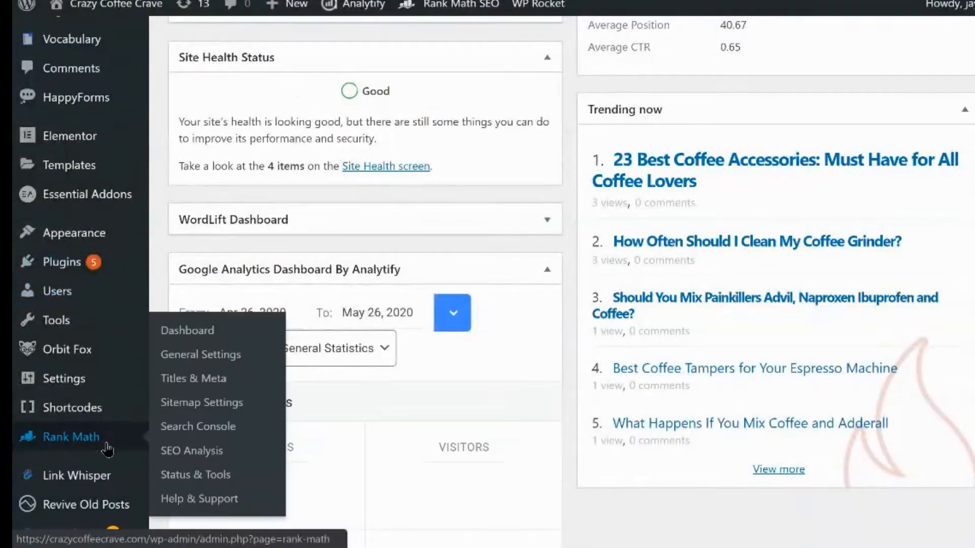
left_click(225, 438)
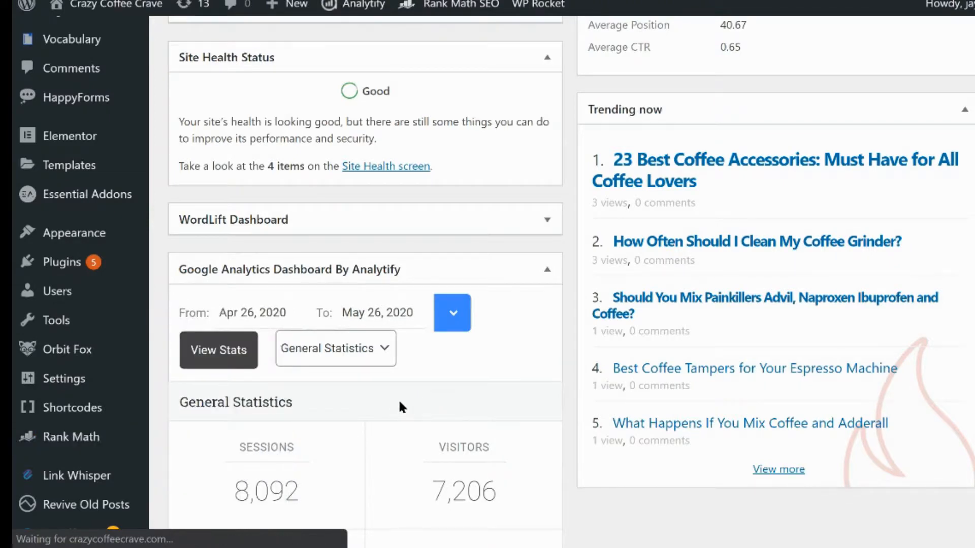
scroll(397, 401, "down", 2)
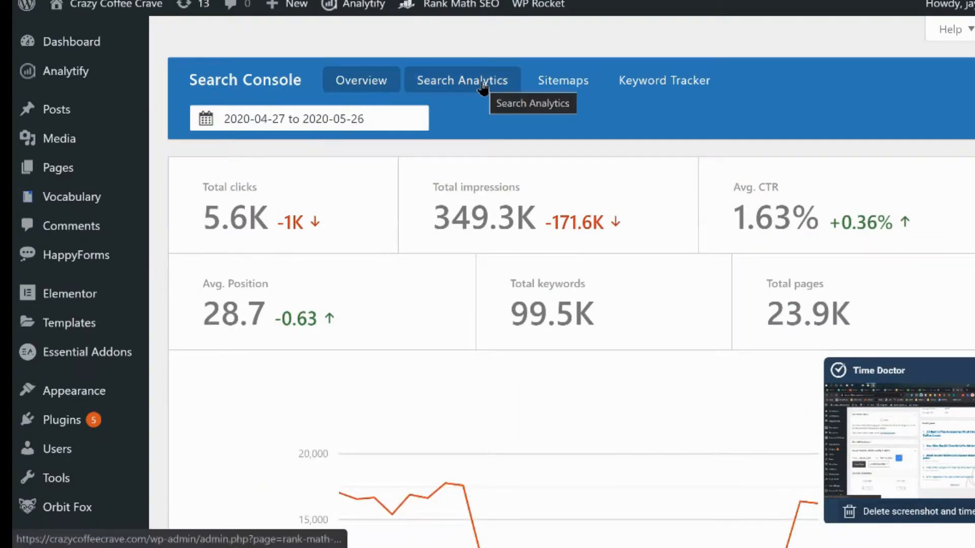
scroll(493, 307, "down", 3)
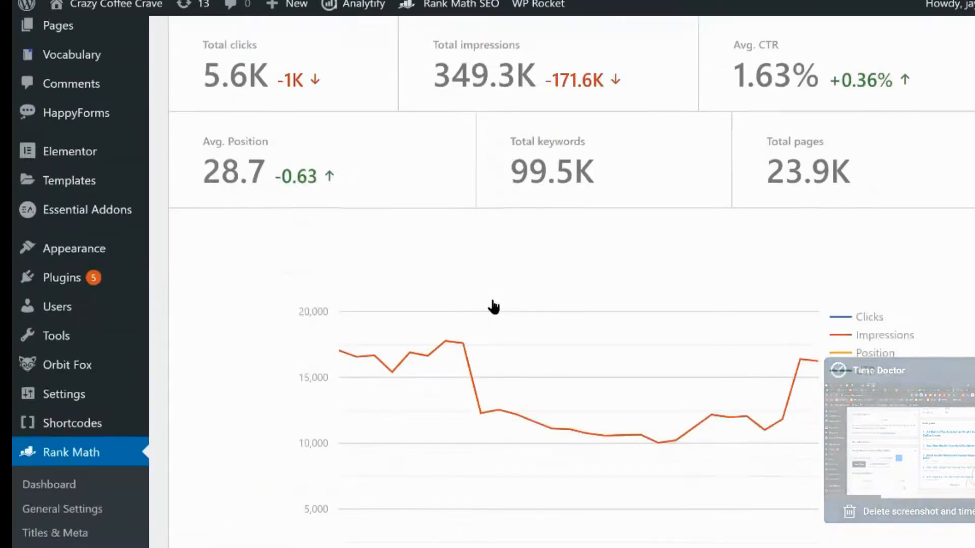
scroll(508, 300, "down", 2)
scroll(500, 215, "up", 3)
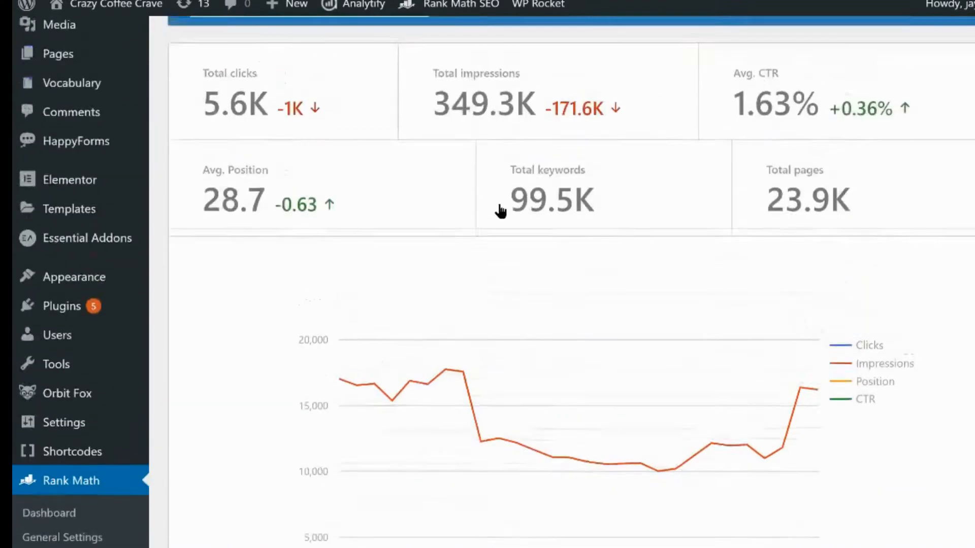
scroll(500, 211, "up", 2)
scroll(498, 269, "down", 3)
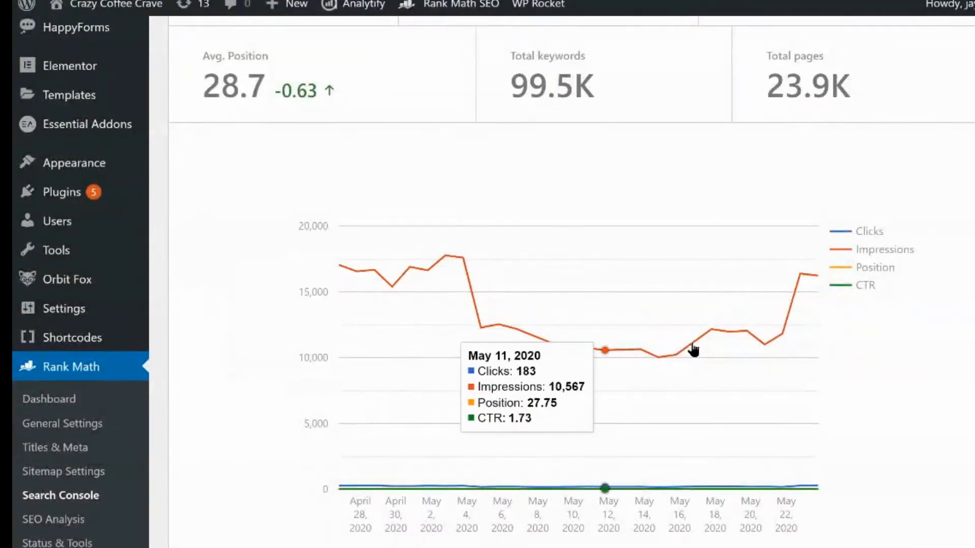
scroll(549, 178, "up", 5)
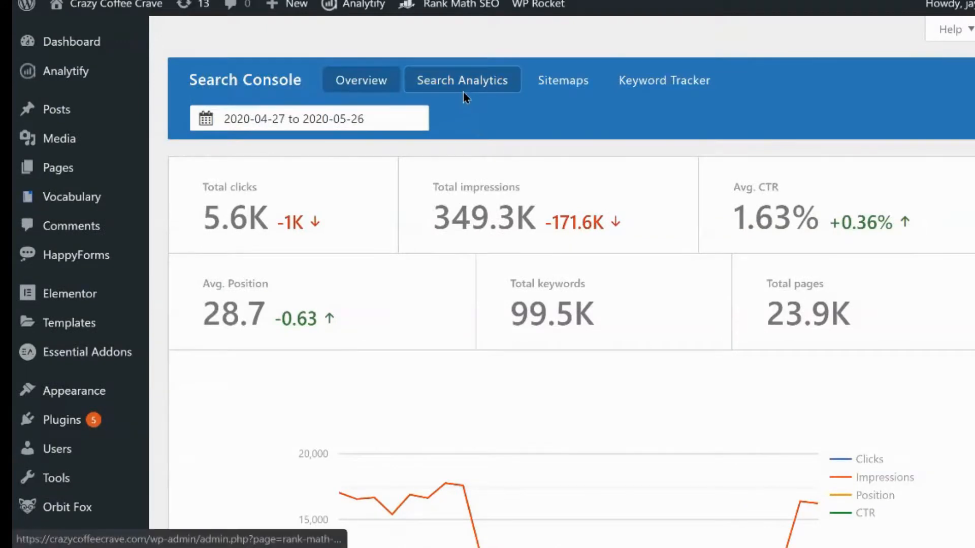
Open the Search Analytics keyword report and examine the clicks and impressions changes per keyword
left_click(463, 93)
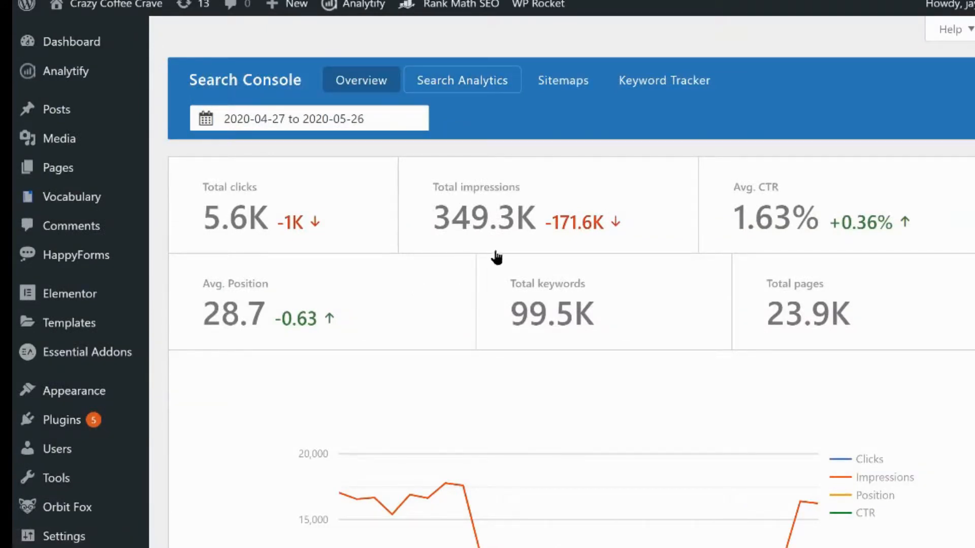
left_click(481, 96)
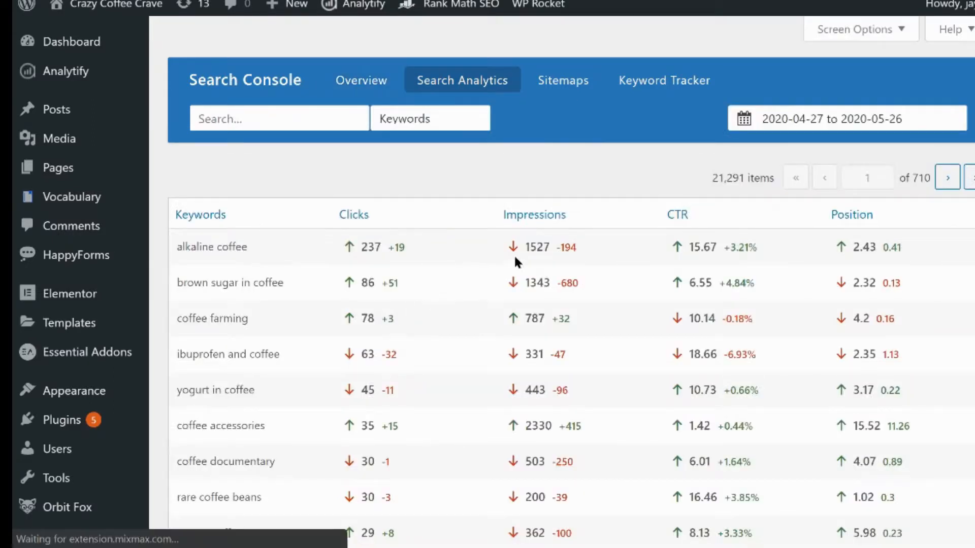
left_click(582, 354)
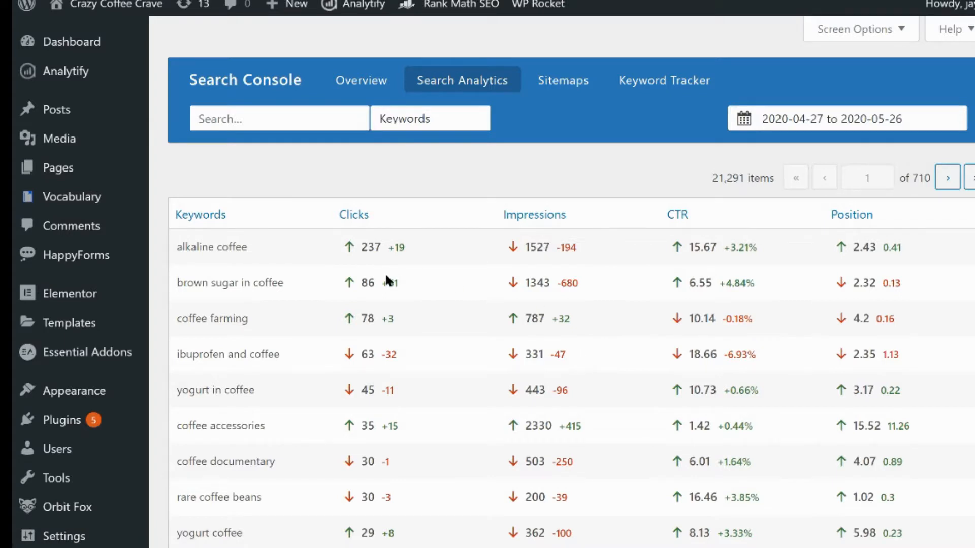
left_click_drag(360, 246, 405, 248)
Set the keyword report's date range to the past 30 days
left_click(888, 118)
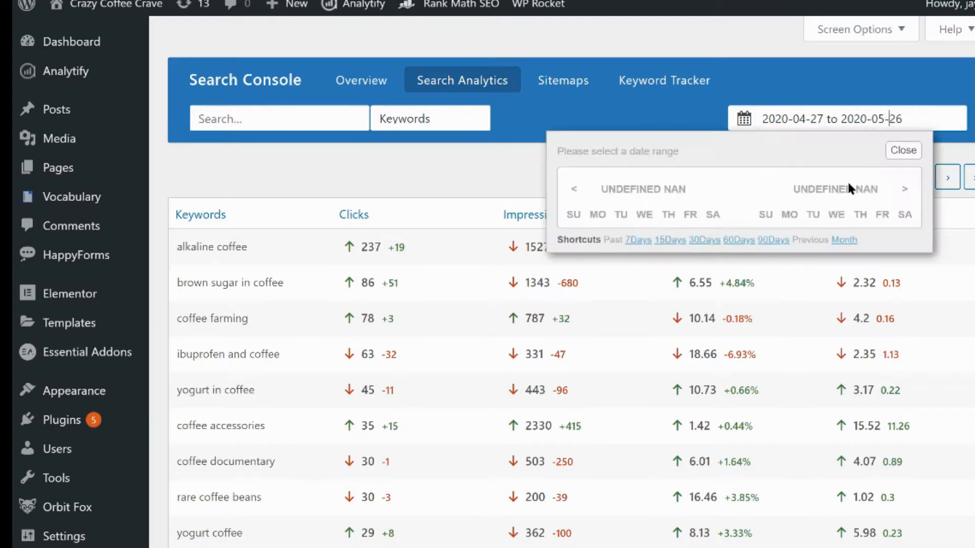
left_click(695, 241)
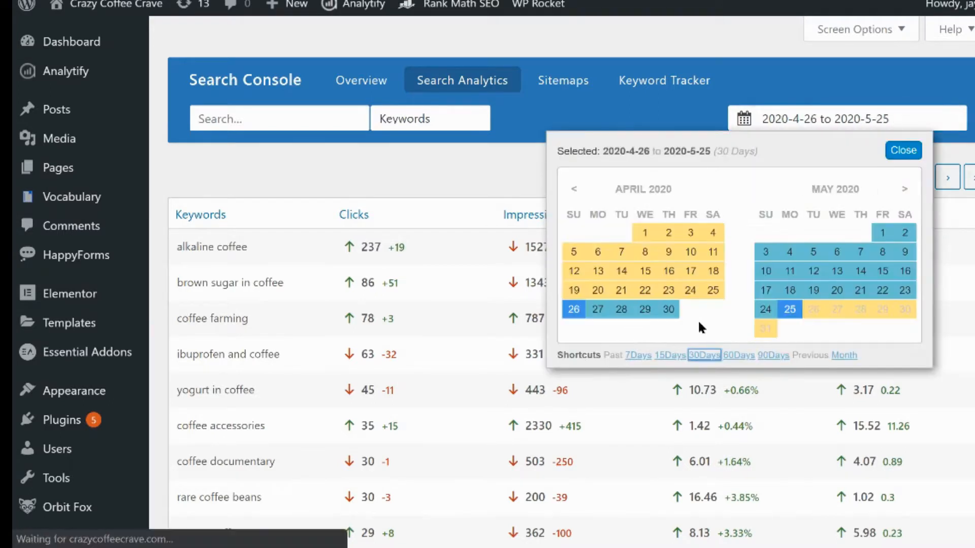
left_click(904, 150)
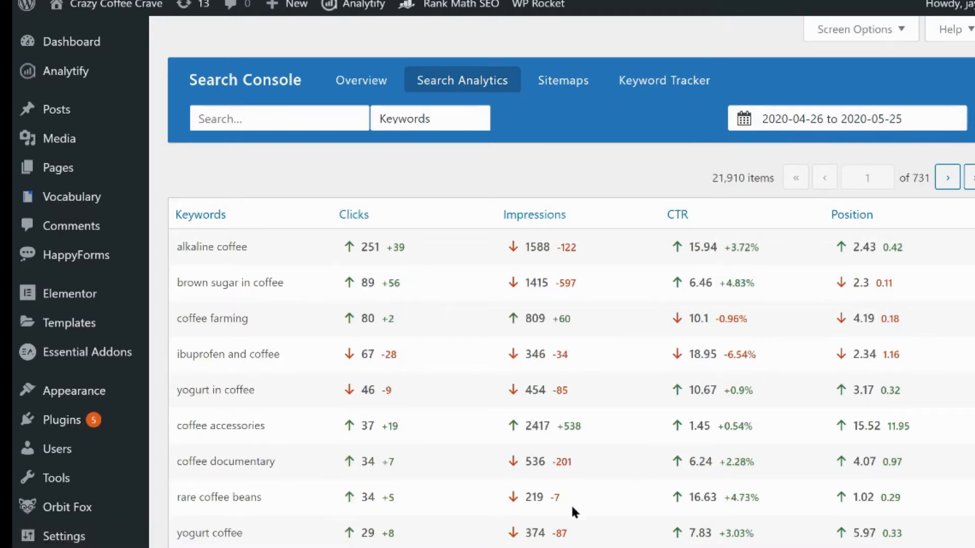
Set the keyword report's date range to the past 7 days
left_click(801, 116)
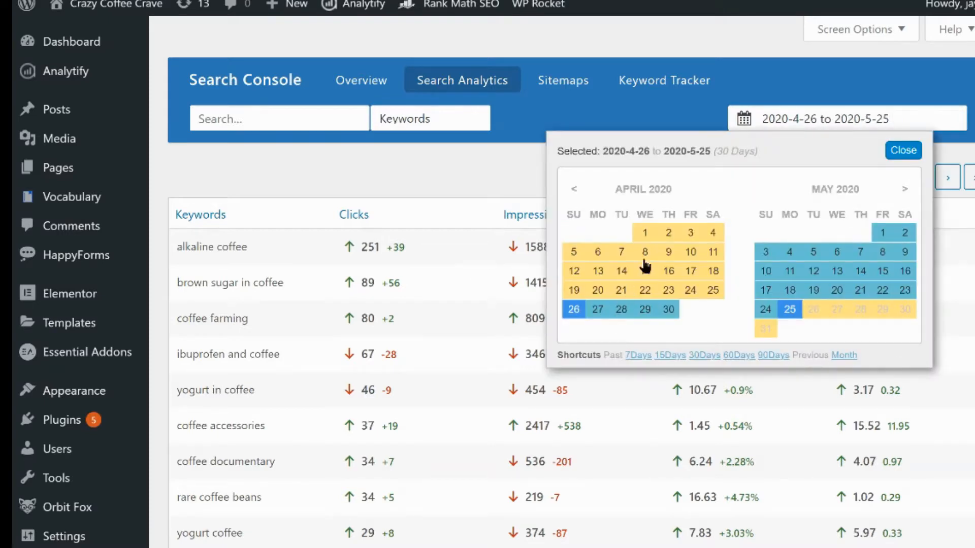
left_click(638, 355)
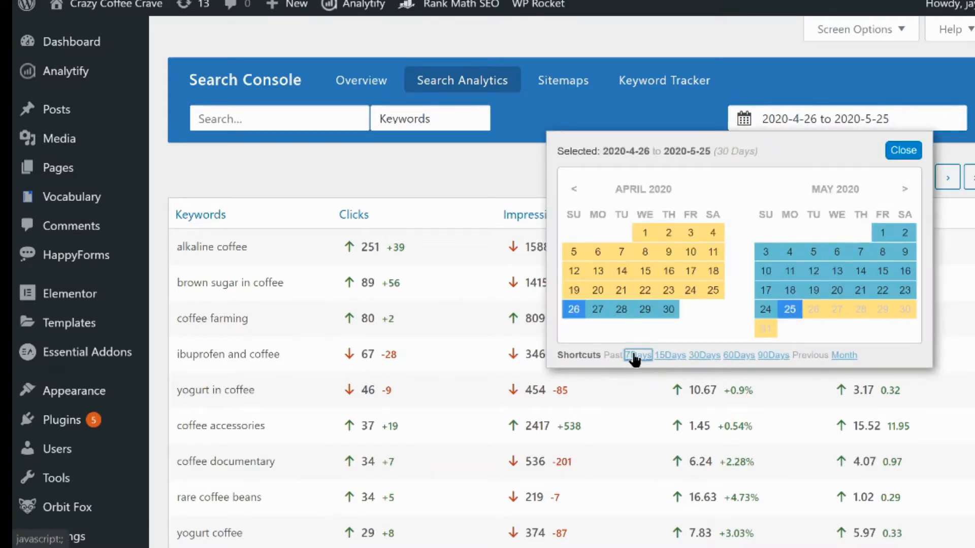
left_click(903, 150)
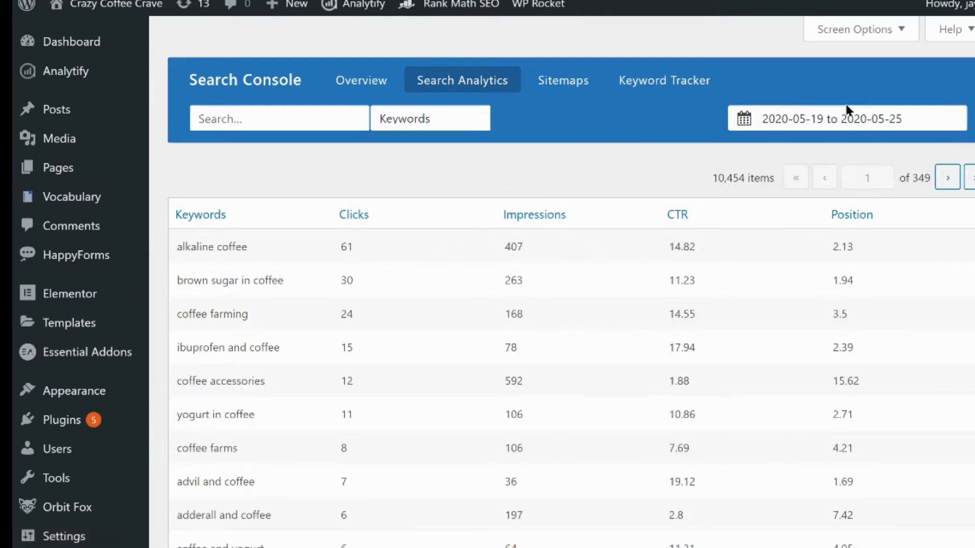
Set the keyword report's date range to the past 15 days and scroll through the keyword list
left_click(833, 120)
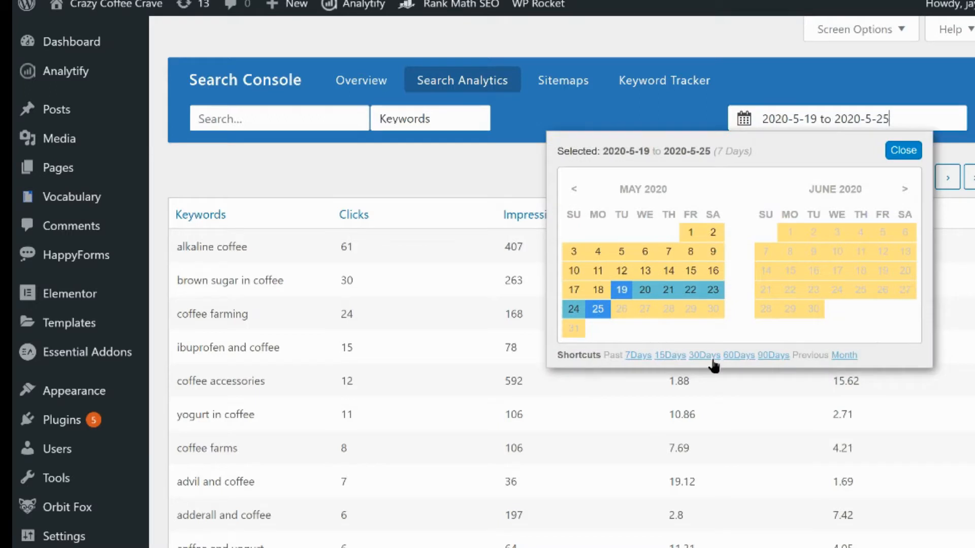
left_click(670, 355)
left_click(913, 151)
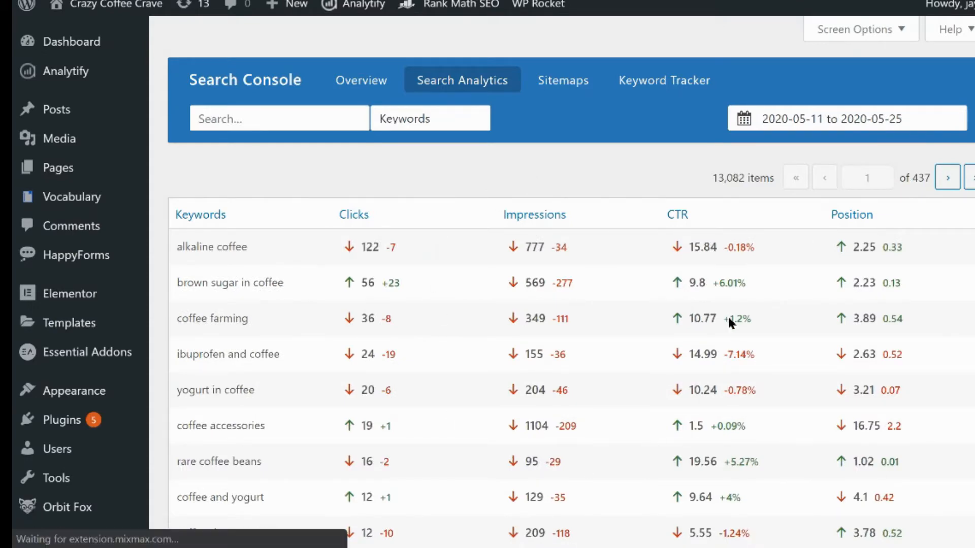
scroll(594, 407, "down", 2)
scroll(593, 415, "up", 2)
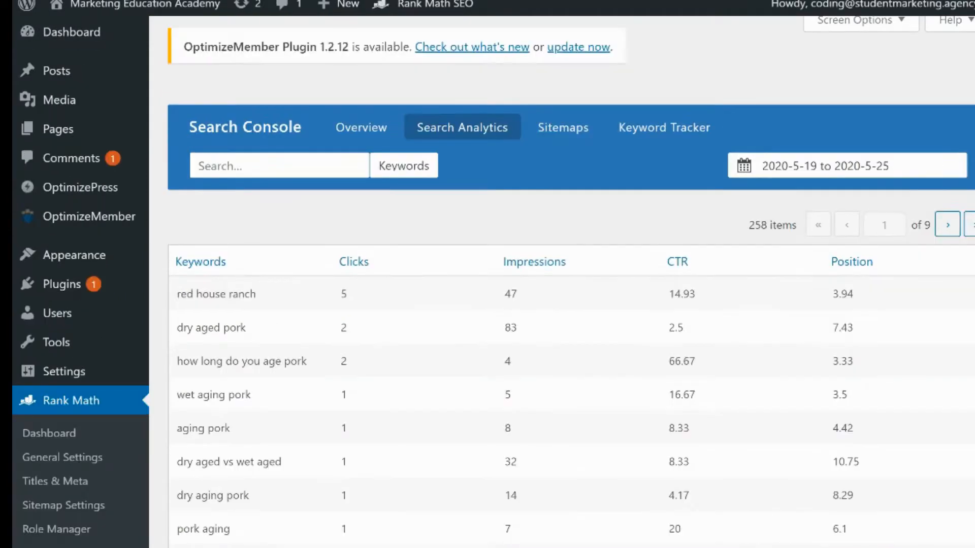
scroll(409, 318, "down", 3)
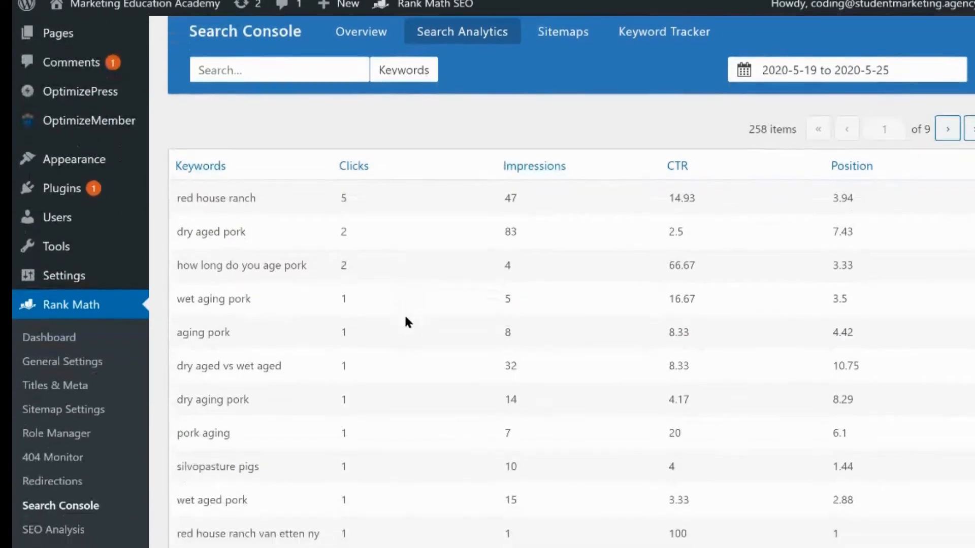